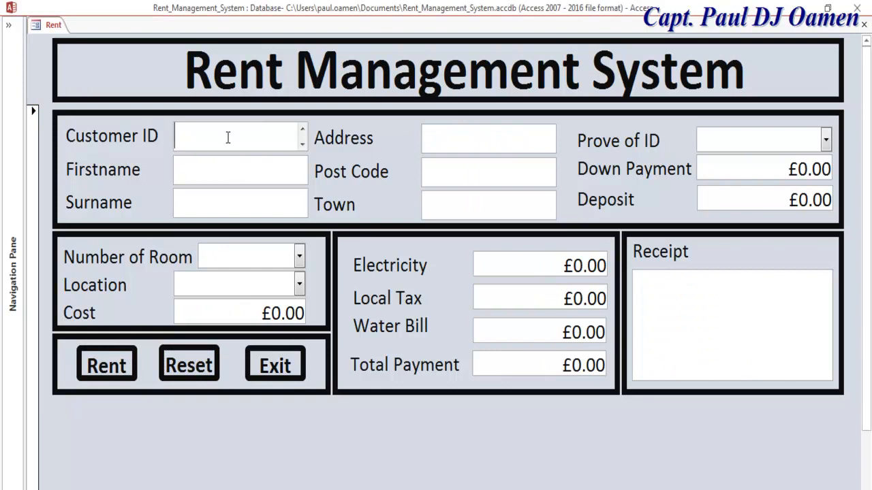
- Enter the new customer's ID, first name and surname in the Rent form
{"action": "type", "text": "CRM0388"}
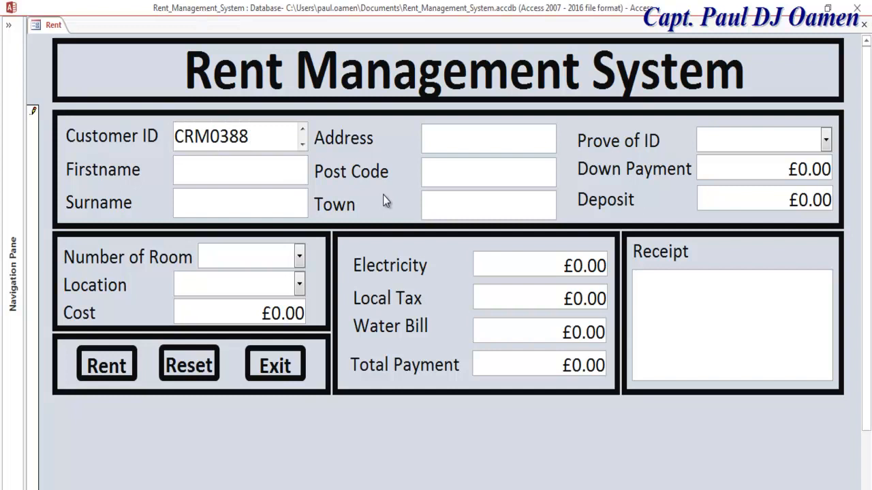
{"action": "left_click", "coordinate": [292, 182]}
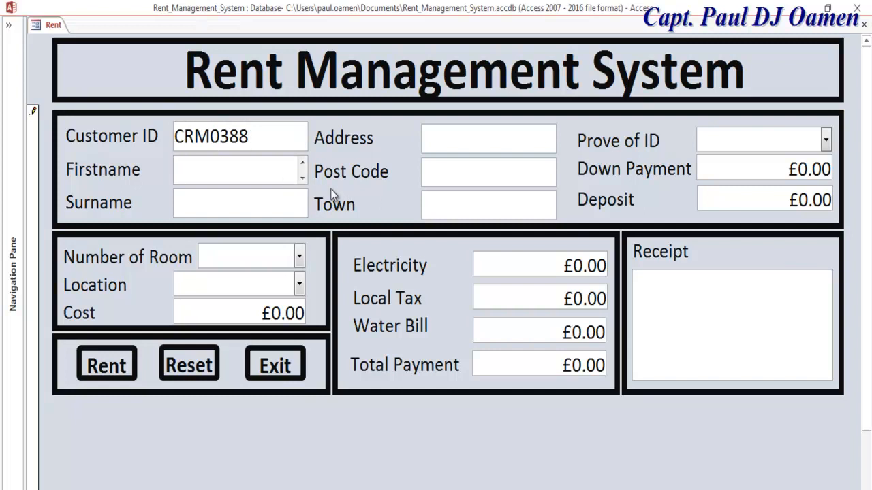
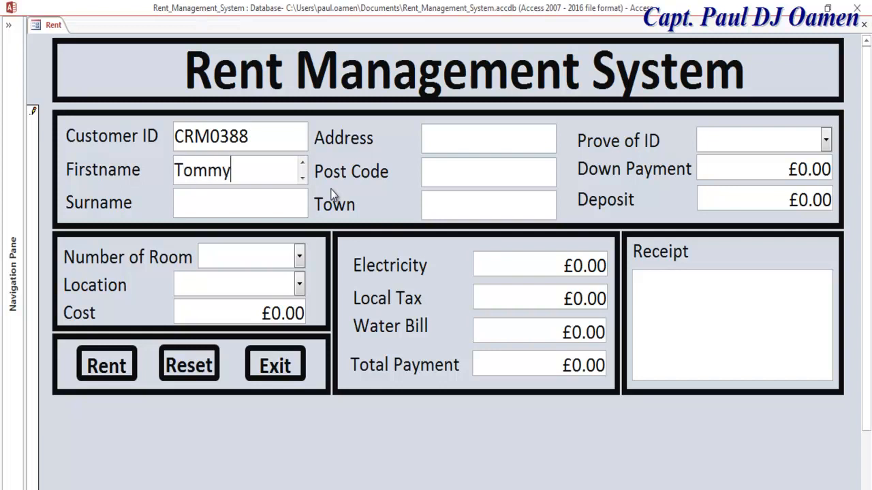
{"action": "left_click", "coordinate": [270, 211]}
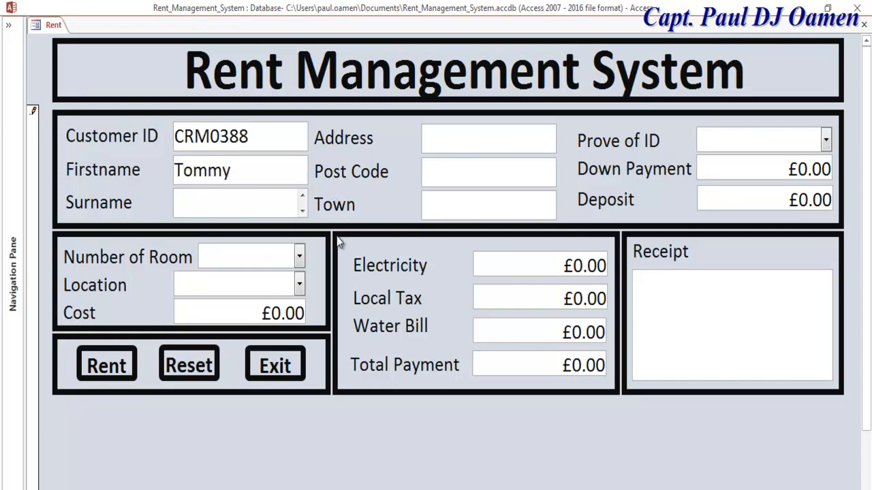
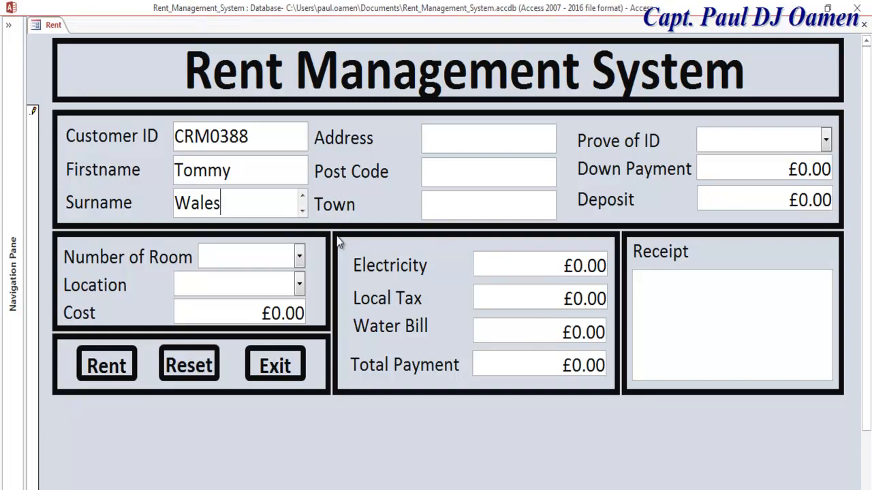
- Choose 5 as the number of rooms and London as the location
{"action": "left_click", "coordinate": [298, 262]}
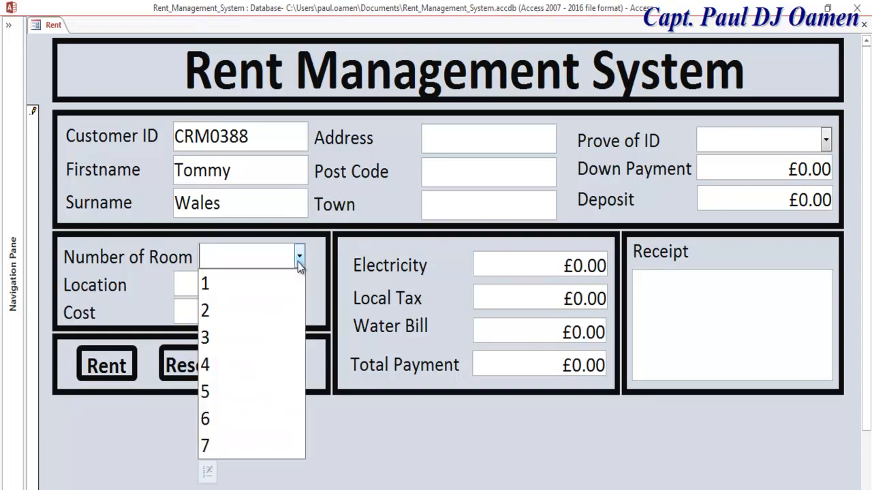
{"action": "left_click", "coordinate": [230, 389]}
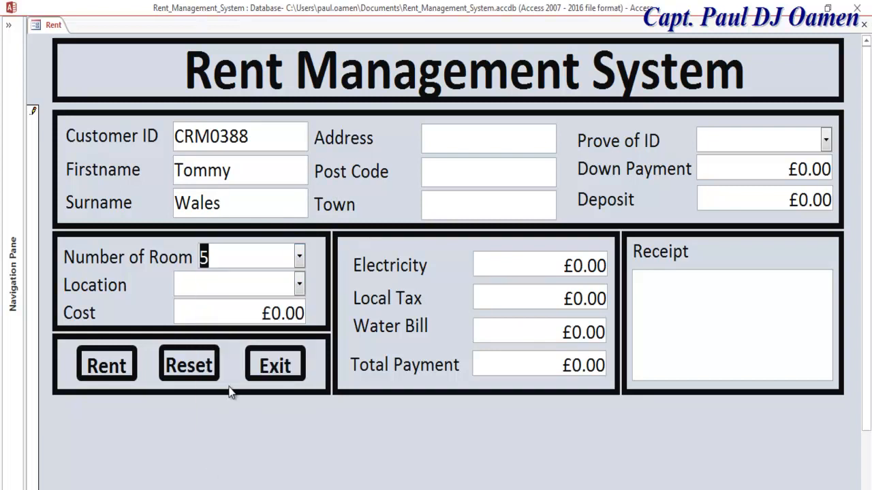
{"action": "left_click", "coordinate": [299, 284]}
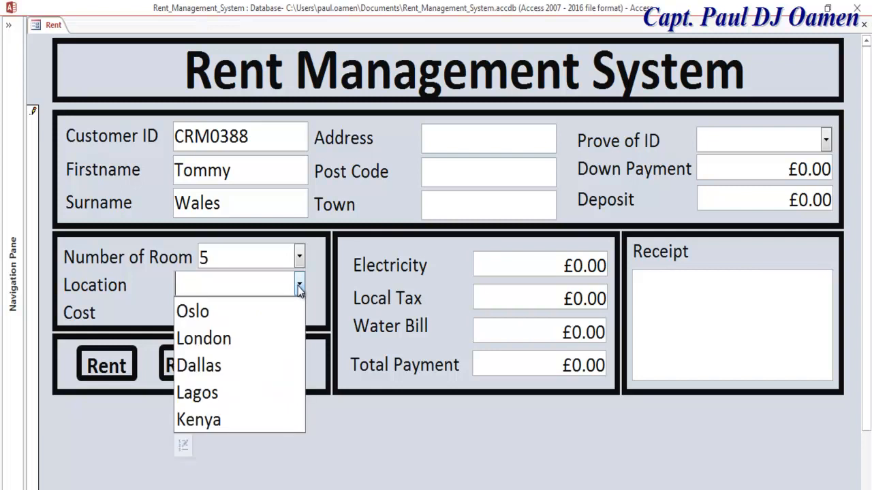
{"action": "left_click", "coordinate": [231, 338]}
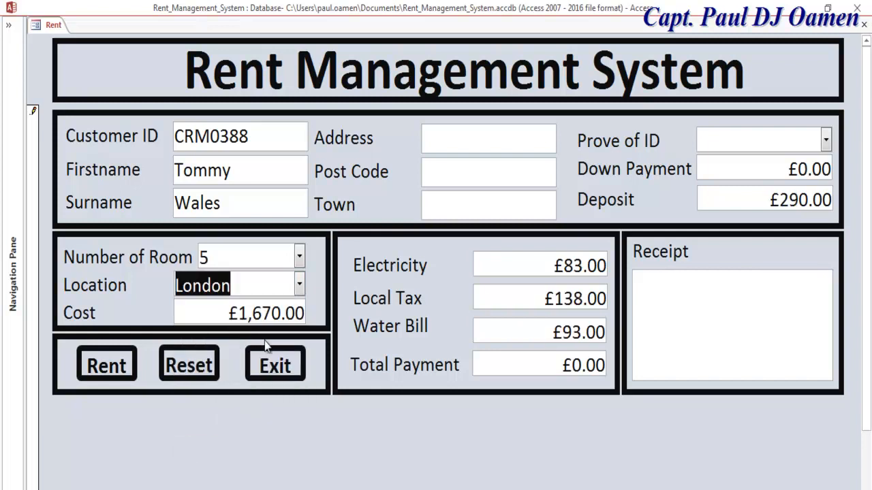
{"action": "left_click", "coordinate": [454, 139]}
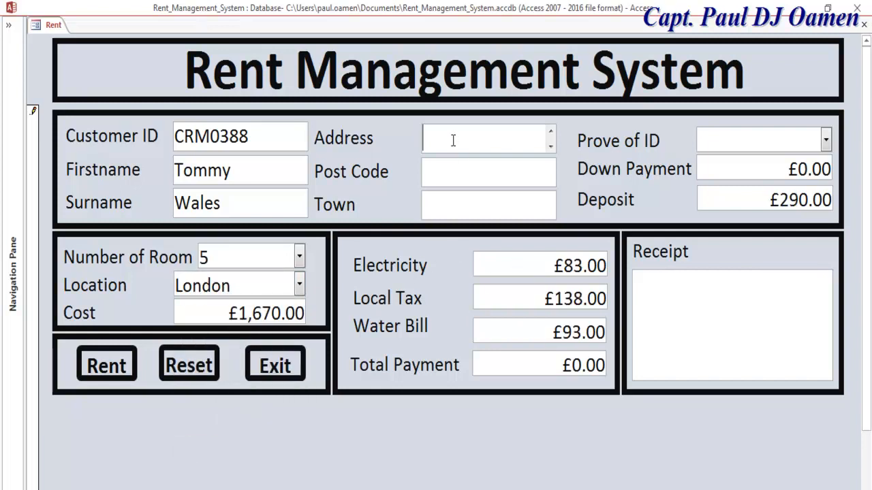
- Fill in the customer's street address, post code and town
{"action": "type", "text": "12 Qwerty Line"}
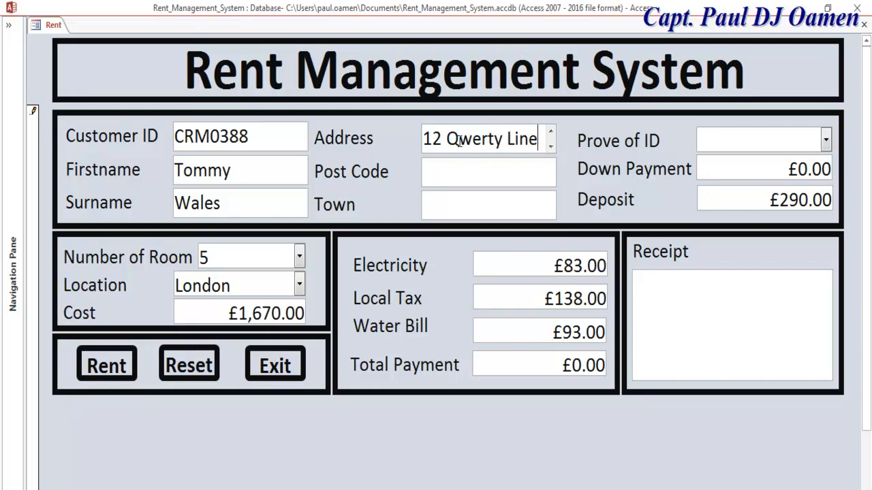
{"action": "left_click", "coordinate": [448, 166]}
{"action": "type", "text": "6"}
{"action": "key", "text": "BackSpace"}
{"action": "type", "text": "*&"}
{"action": "key", "text": "BackSpace"}
{"action": "key", "text": "BackSpace"}
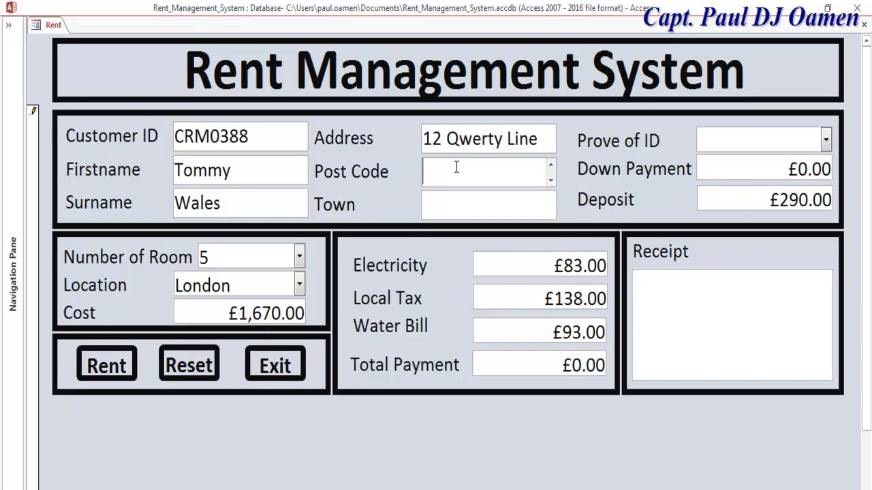
{"action": "type", "text": "34FF"}
{"action": "left_click", "coordinate": [479, 204]}
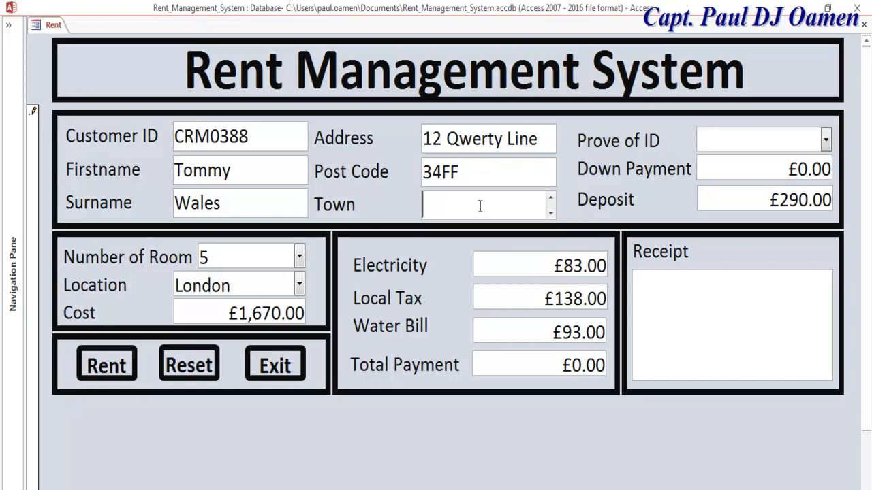
{"action": "type", "text": "London"}
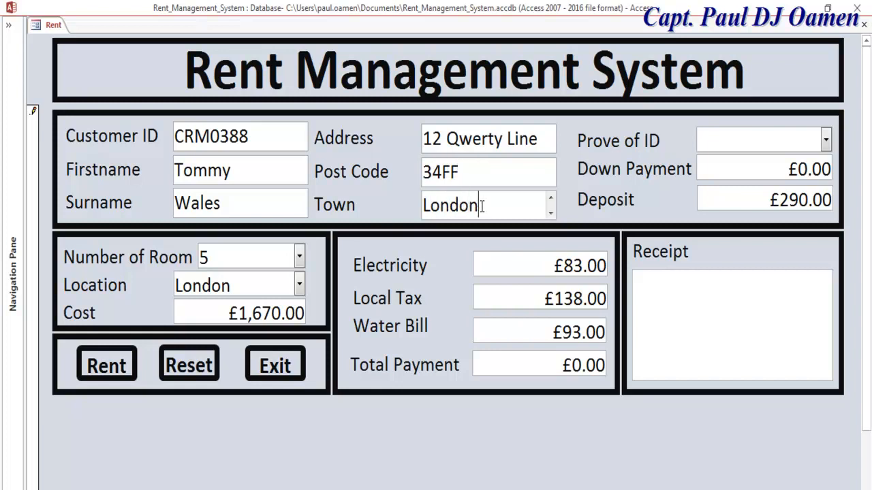
- Pick Passport as proof of ID, enter a 760 down payment, and calculate the total with Rent
{"action": "left_click", "coordinate": [825, 140]}
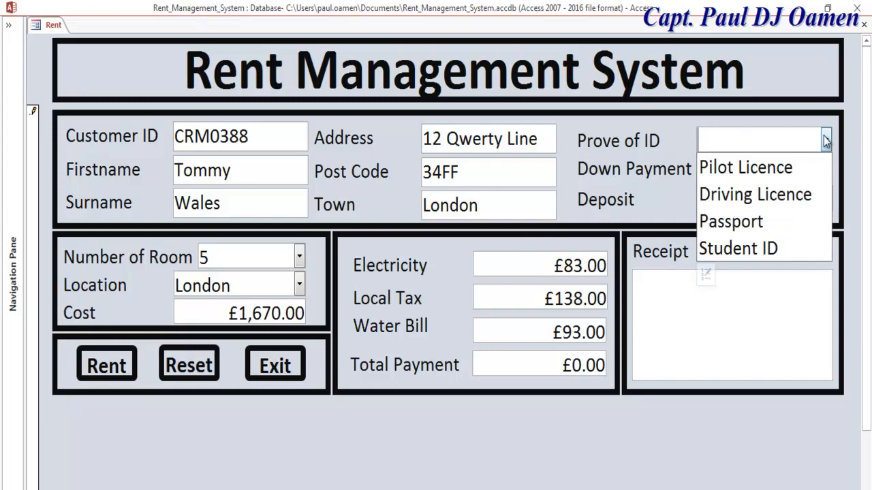
{"action": "left_click", "coordinate": [733, 222]}
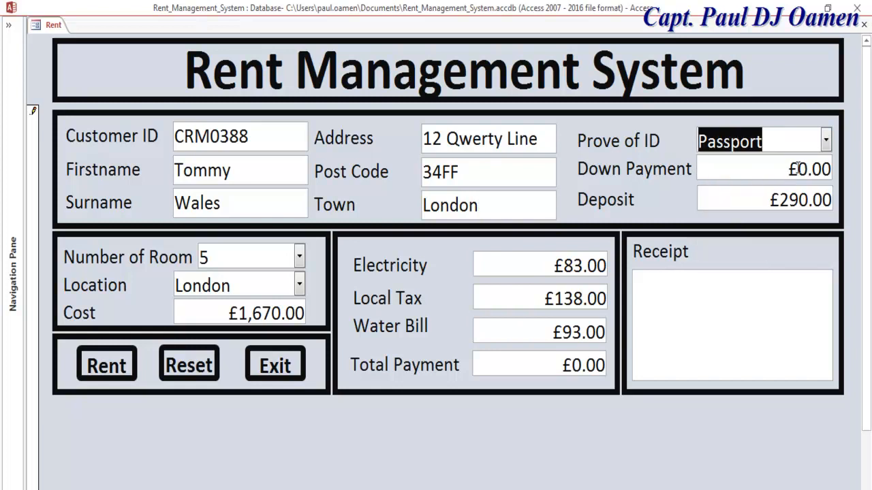
{"action": "left_click", "coordinate": [798, 169]}
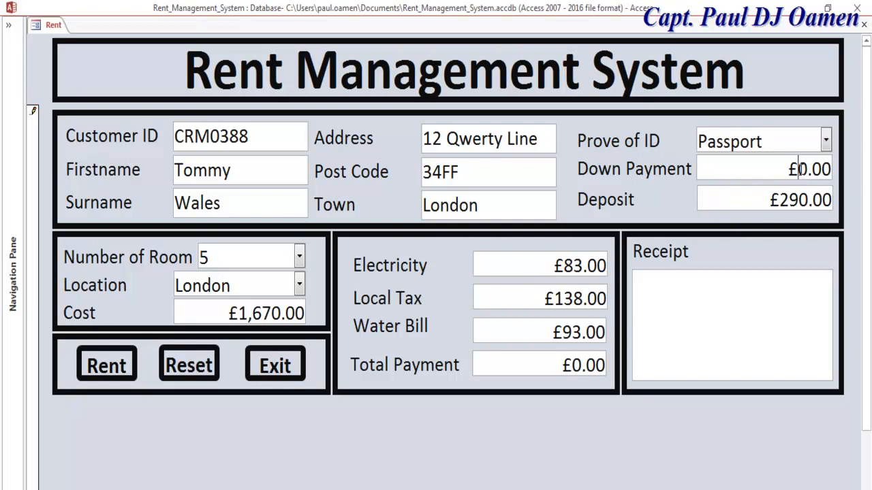
{"action": "type", "text": "76"}
{"action": "left_click", "coordinate": [106, 366]}
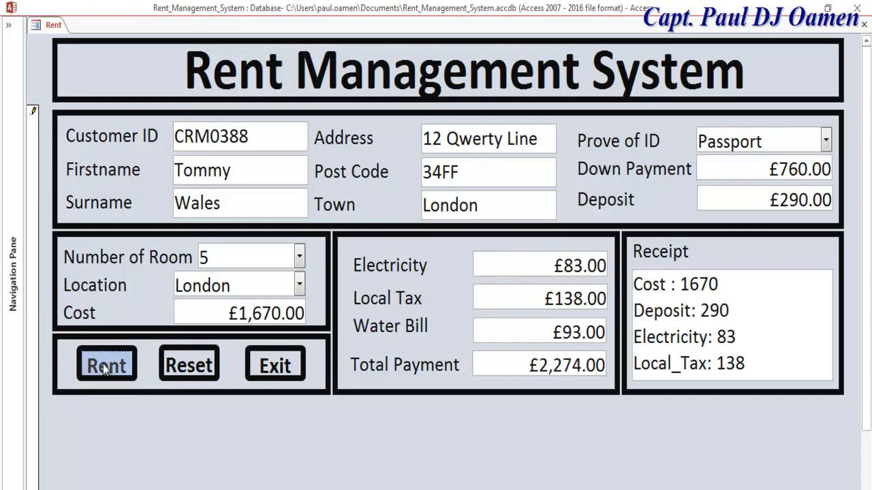
- Open the Rent table from the Navigation Pane to check the saved record
{"action": "left_click", "coordinate": [9, 29]}
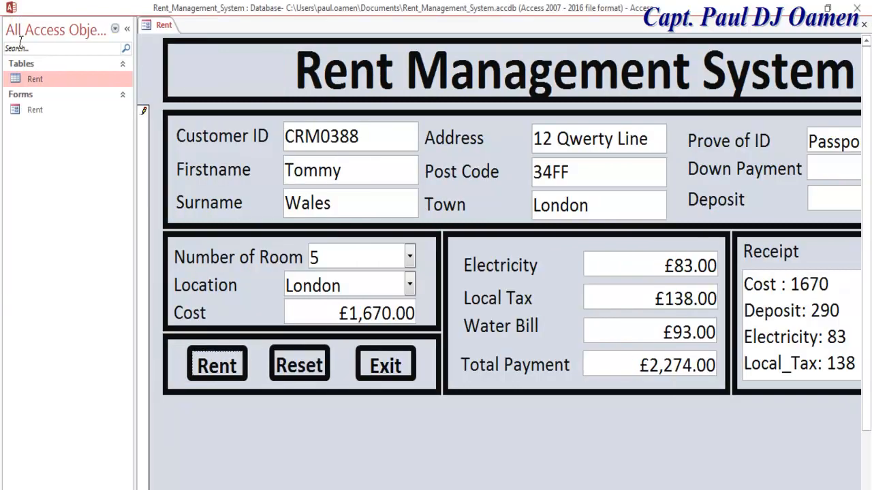
{"action": "double_click", "coordinate": [32, 78]}
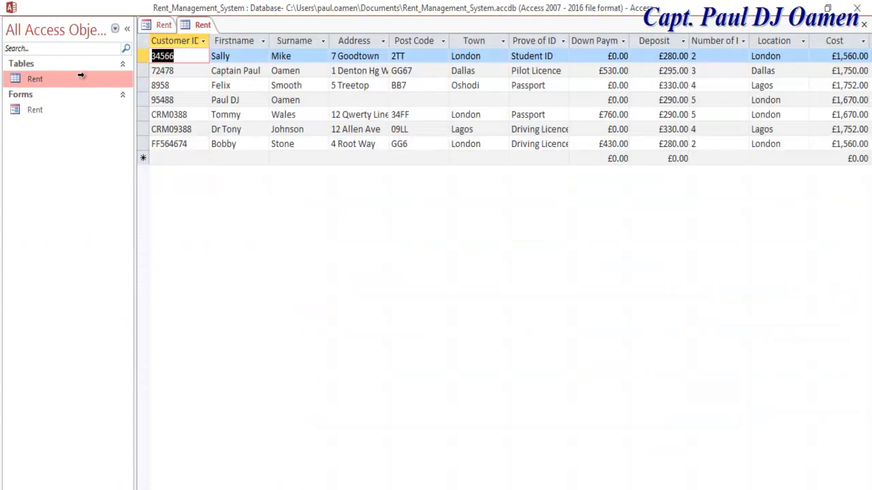
{"action": "left_click", "coordinate": [244, 99]}
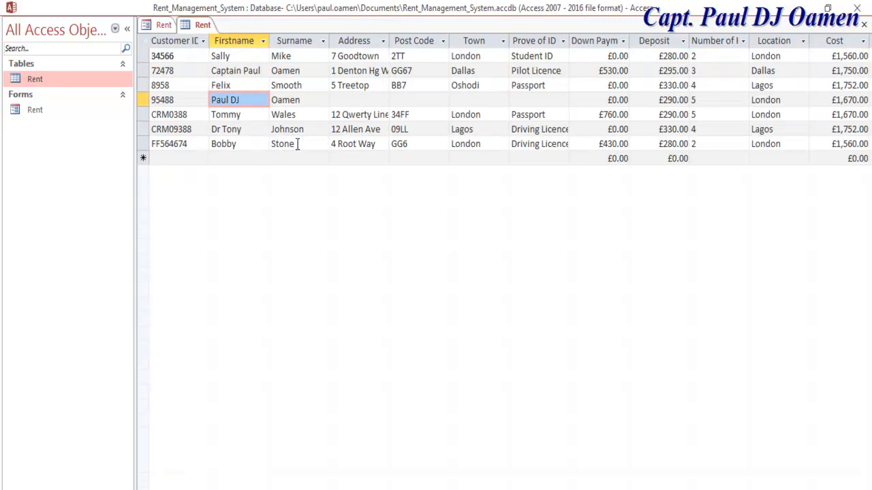
- Return to the Rent form with the Navigation Pane and ribbon hidden
{"action": "left_click", "coordinate": [163, 28]}
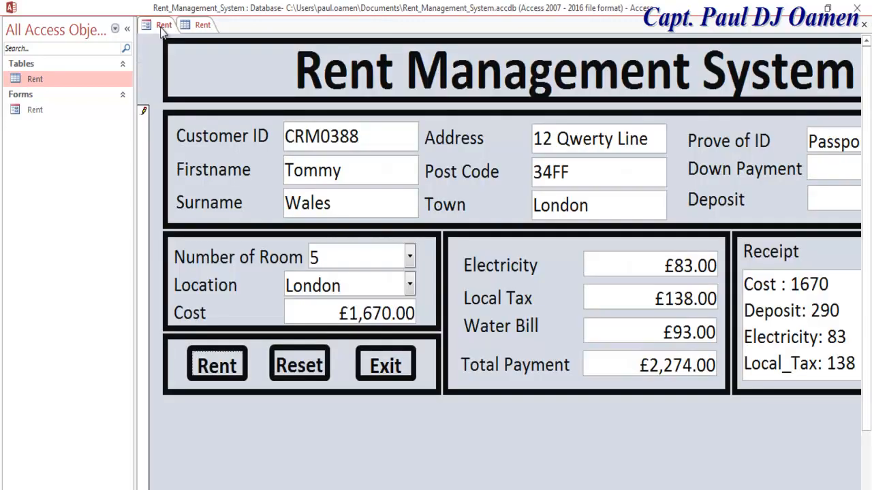
{"action": "left_click", "coordinate": [128, 30]}
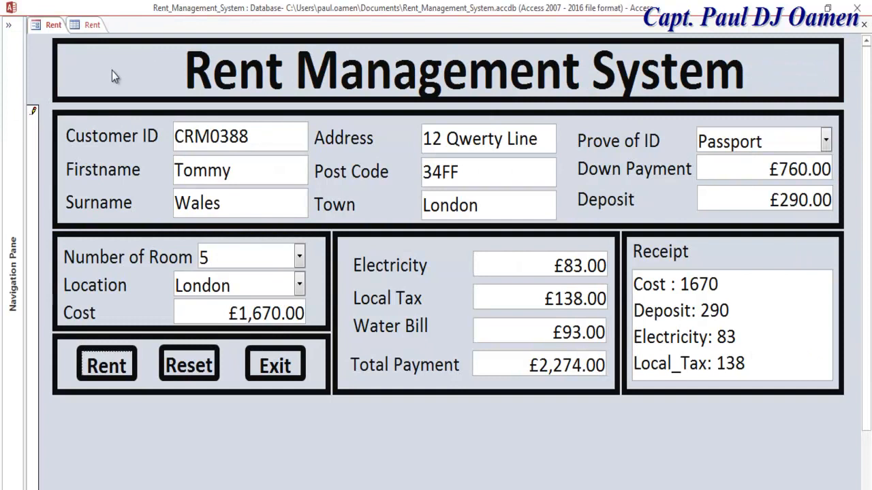
{"action": "double_click", "coordinate": [41, 67]}
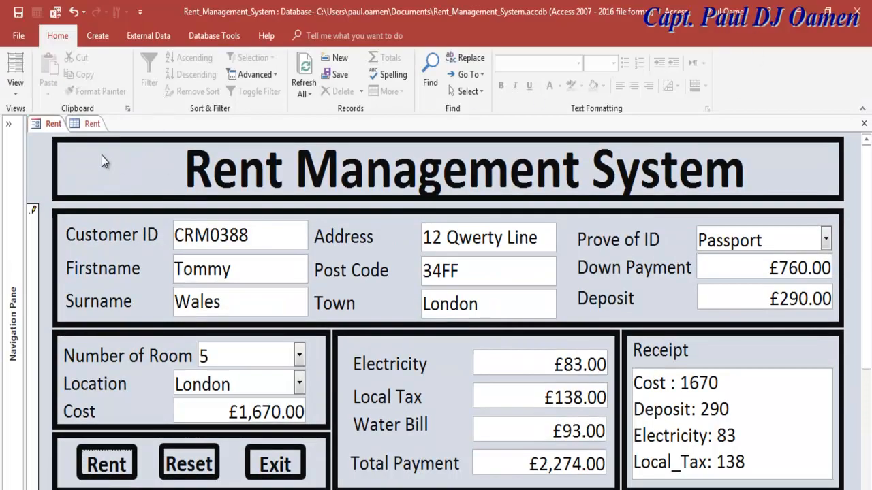
{"action": "left_click", "coordinate": [81, 168]}
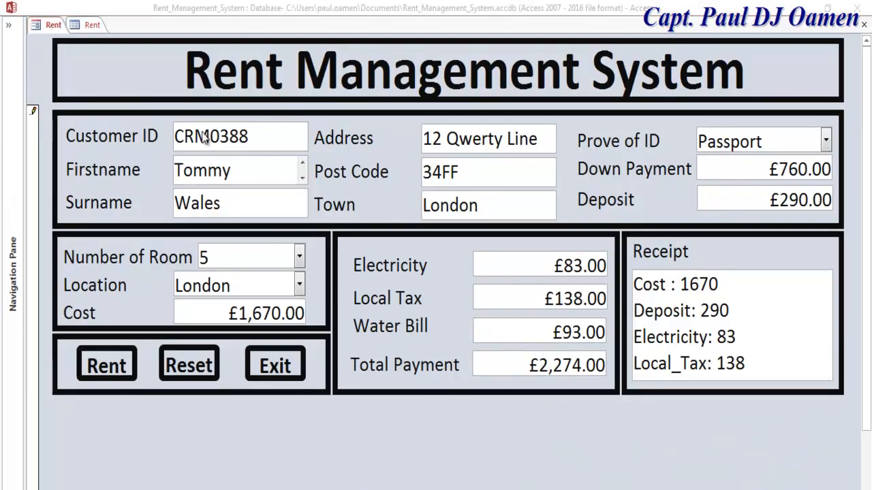
- Review the new rental record in the Rent datasheet, then go back to the form
{"action": "left_click", "coordinate": [92, 25]}
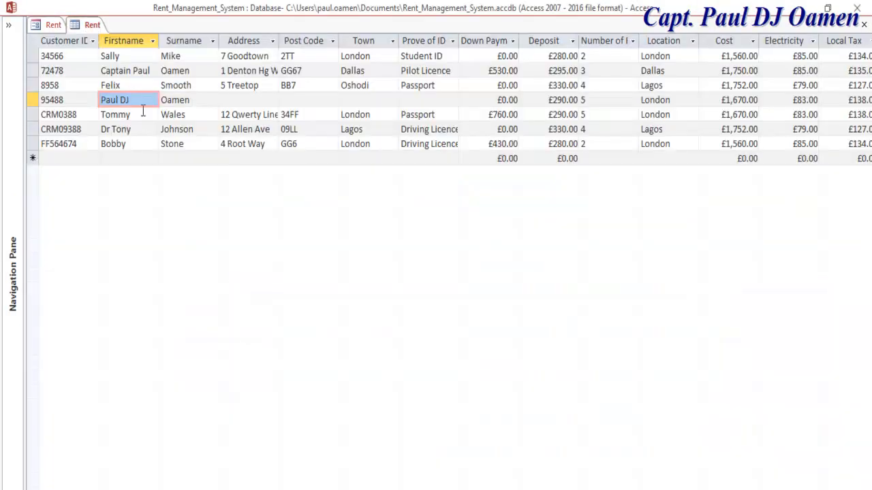
{"action": "left_click", "coordinate": [35, 114]}
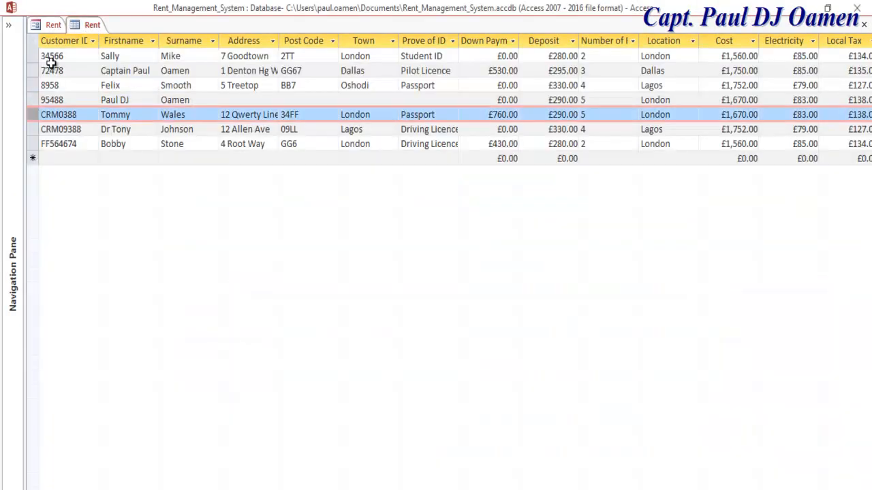
{"action": "left_click", "coordinate": [53, 24]}
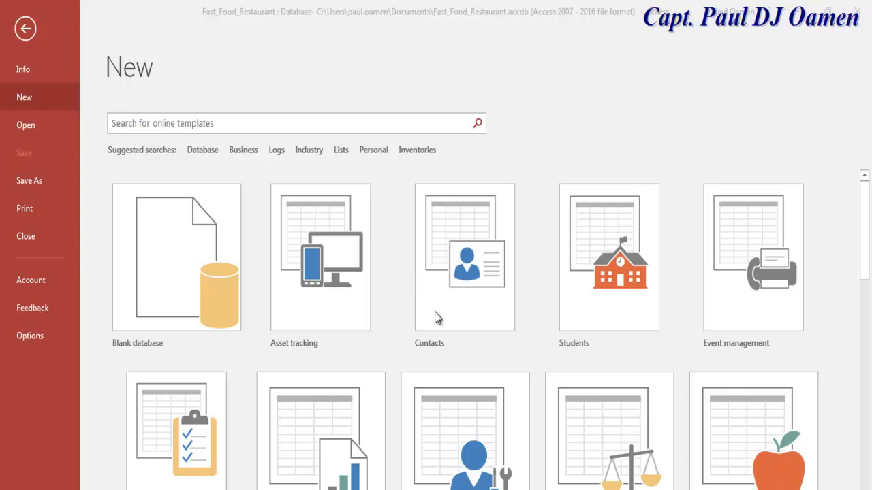
- Create a blank database named Rent_Management_System
{"action": "left_click", "coordinate": [171, 258]}
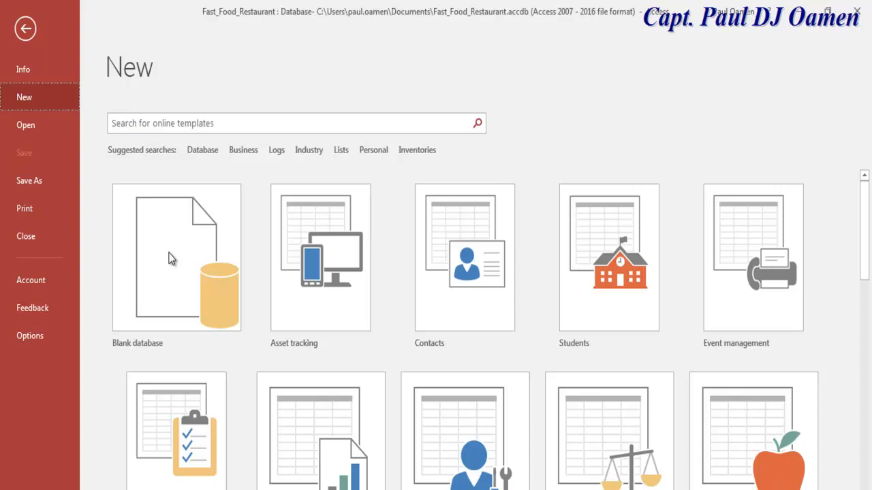
{"action": "left_click", "coordinate": [174, 258]}
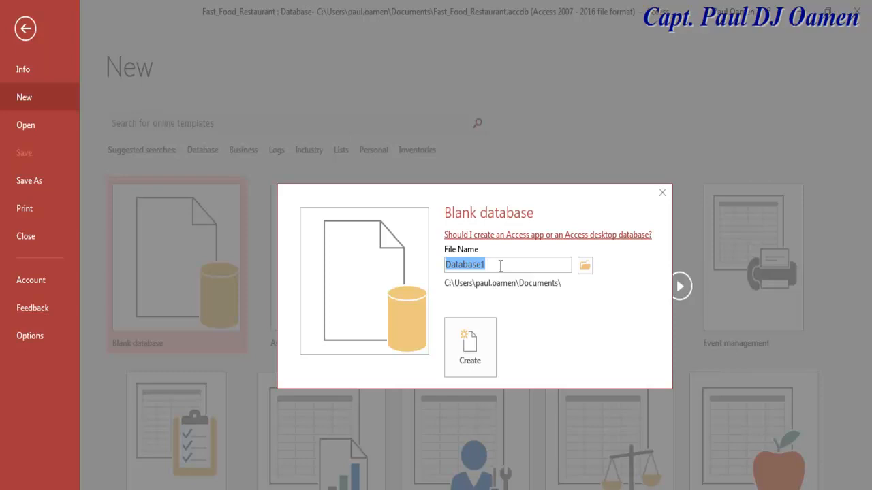
{"action": "type", "text": "Rent_Manage"}
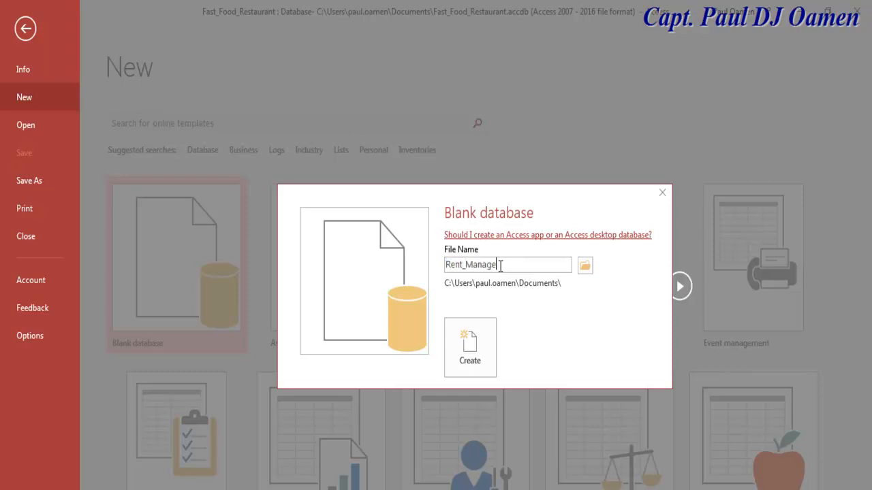
{"action": "type", "text": "ment_System"}
{"action": "left_click", "coordinate": [478, 344]}
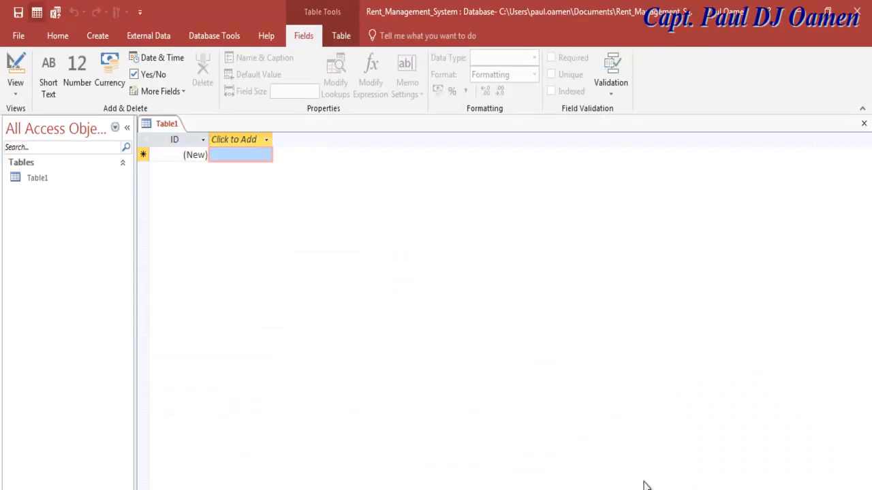
- Open Table1 in Design View, saving it as Rent
{"action": "right_click", "coordinate": [39, 181]}
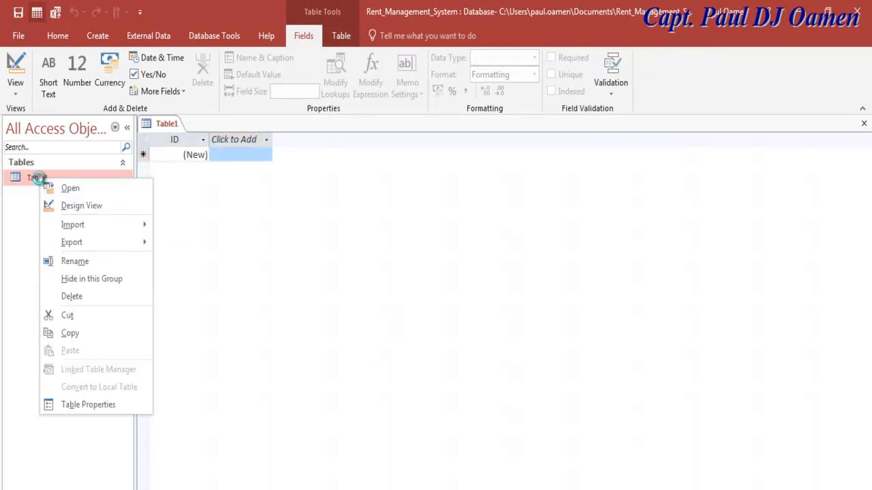
{"action": "left_click", "coordinate": [74, 206]}
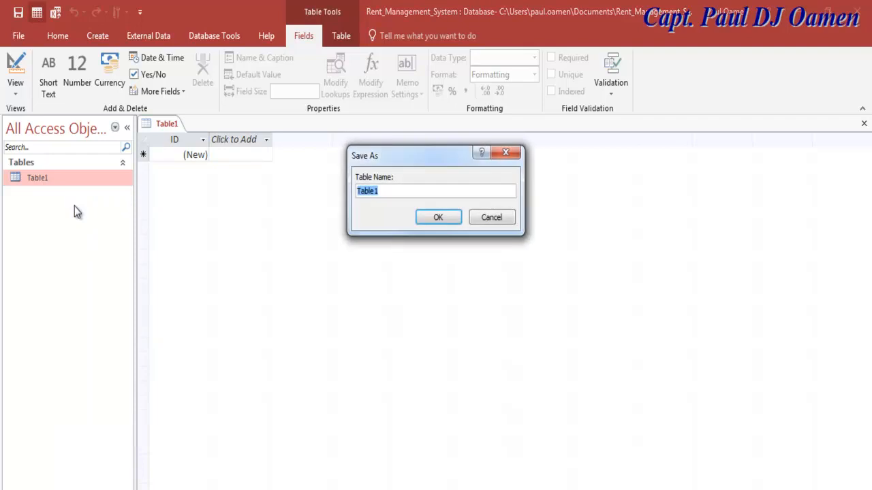
{"action": "type", "text": "Rent"}
{"action": "left_click", "coordinate": [439, 217]}
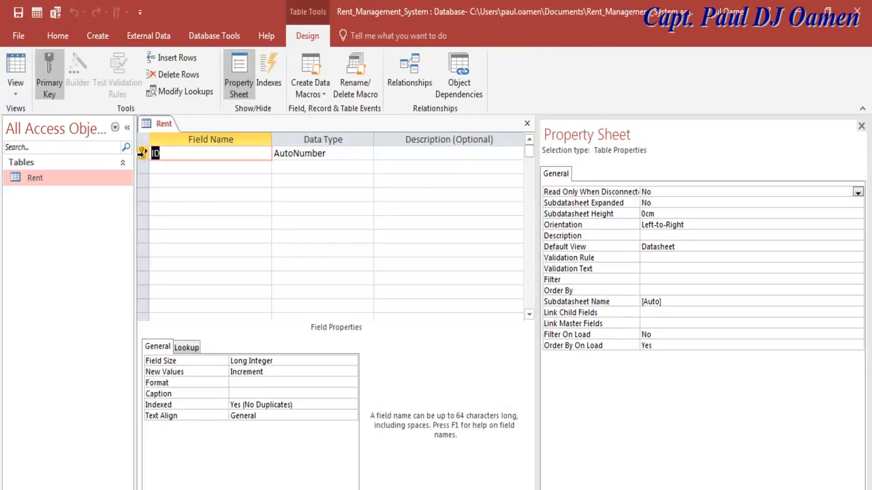
- Rename the ID field to Customer ID with the Short Text data type
{"action": "left_click", "coordinate": [166, 153]}
{"action": "key", "text": "Left"}
{"action": "type", "text": "Customer"}
{"action": "left_click", "coordinate": [341, 154]}
{"action": "left_click", "coordinate": [367, 155]}
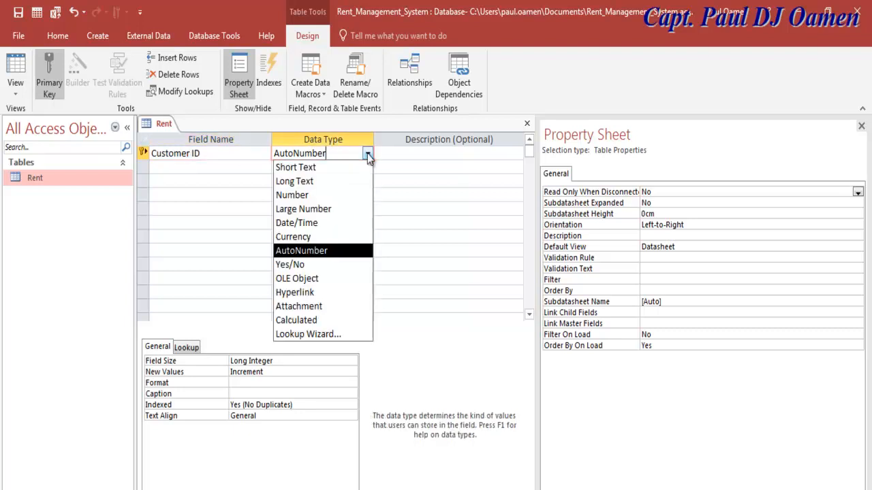
{"action": "left_click", "coordinate": [299, 167]}
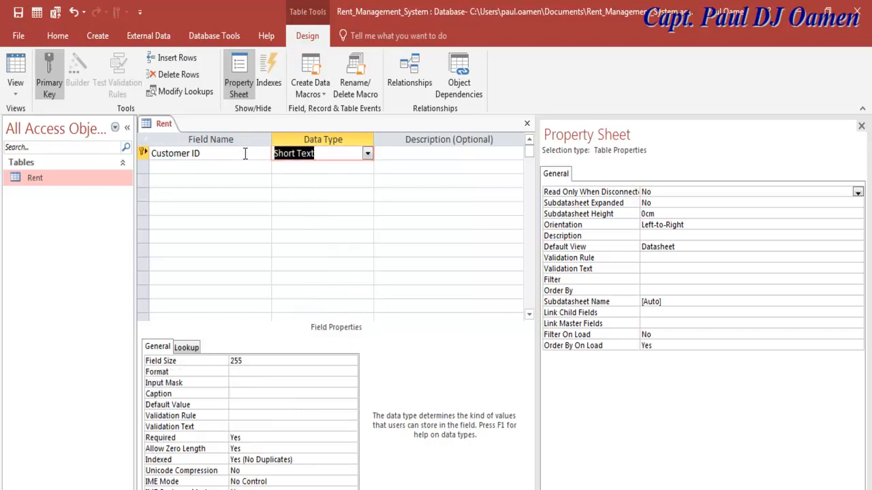
- Add fields Firstname, Surname, Address, Post Code, Town and Prove of ID
{"action": "left_click", "coordinate": [193, 167]}
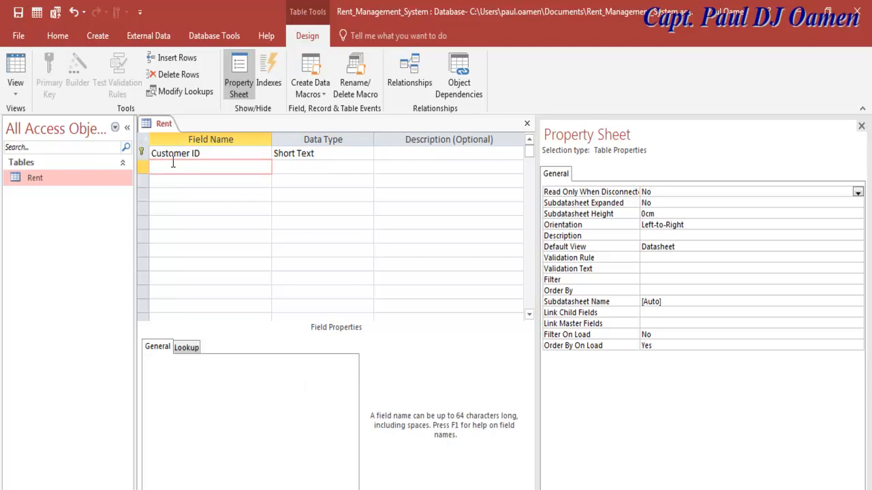
{"action": "type", "text": "Firstname"}
{"action": "left_click", "coordinate": [165, 182]}
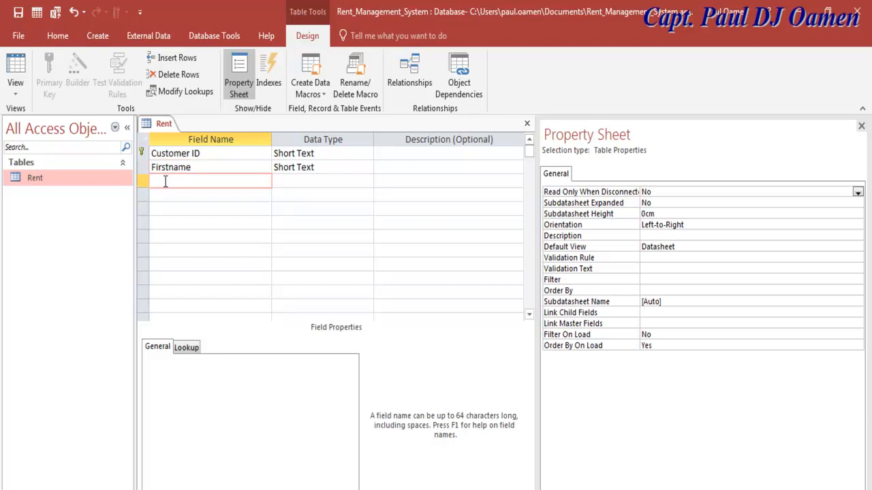
{"action": "type", "text": "Surname"}
{"action": "left_click", "coordinate": [218, 195]}
{"action": "type", "text": "Address"}
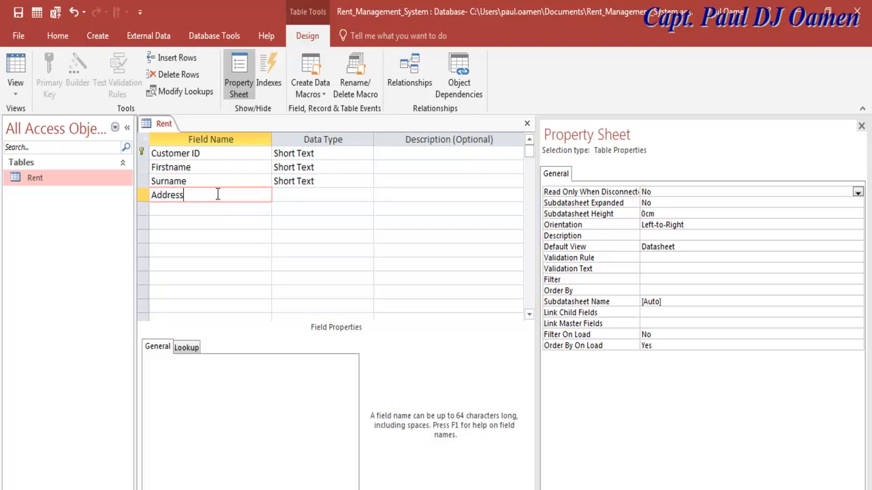
{"action": "left_click", "coordinate": [211, 210]}
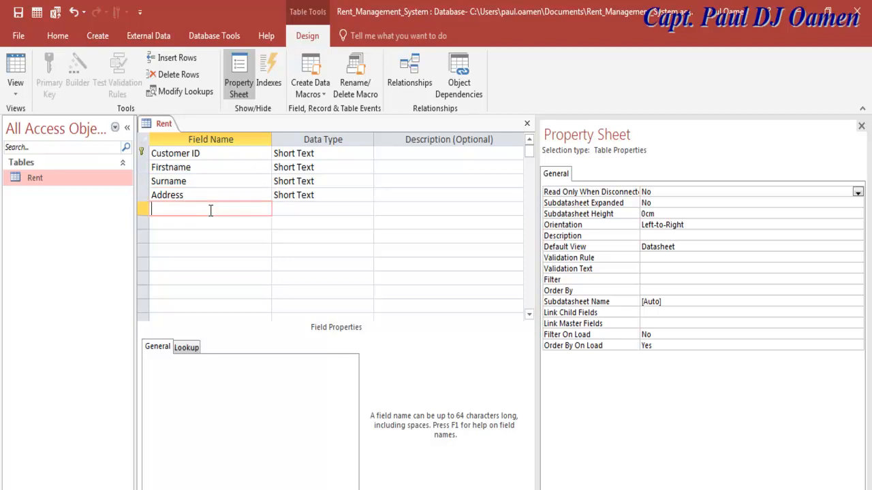
{"action": "type", "text": "Post Code"}
{"action": "left_click", "coordinate": [201, 226]}
{"action": "type", "text": "Town"}
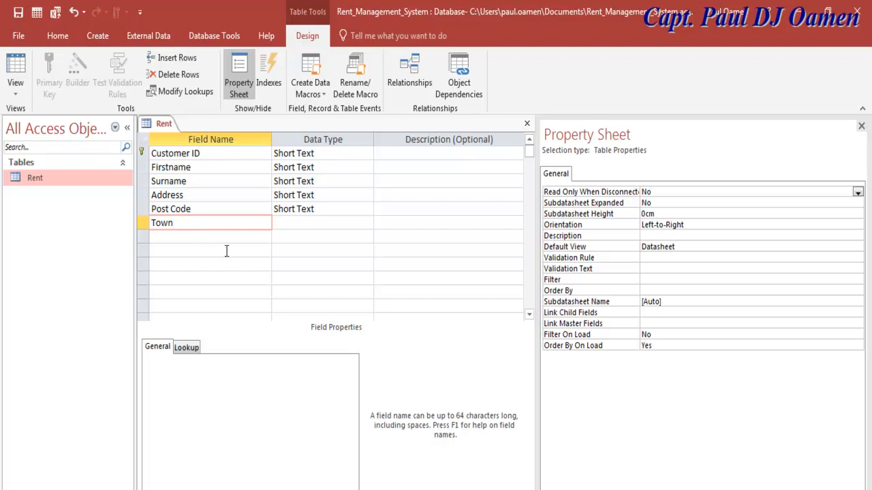
{"action": "left_click", "coordinate": [218, 236]}
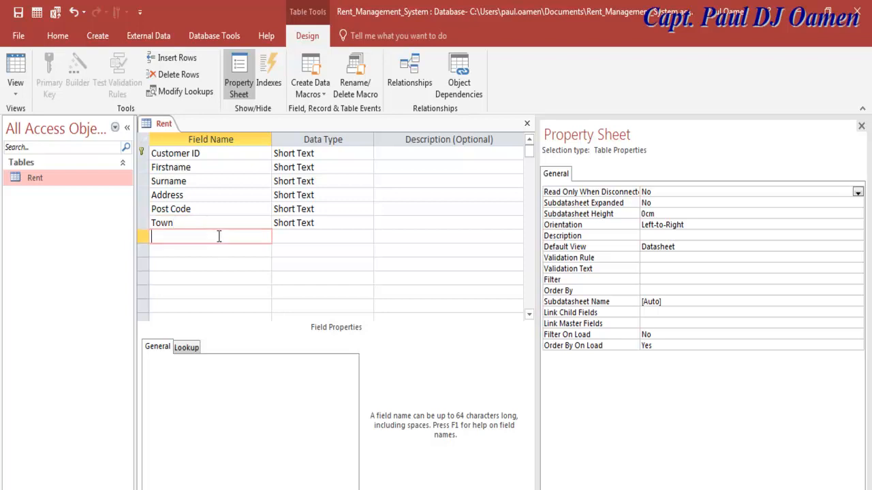
{"action": "type", "text": "Prove of ID"}
- Add a Down Payment field with the Currency data type
{"action": "left_click", "coordinate": [218, 250]}
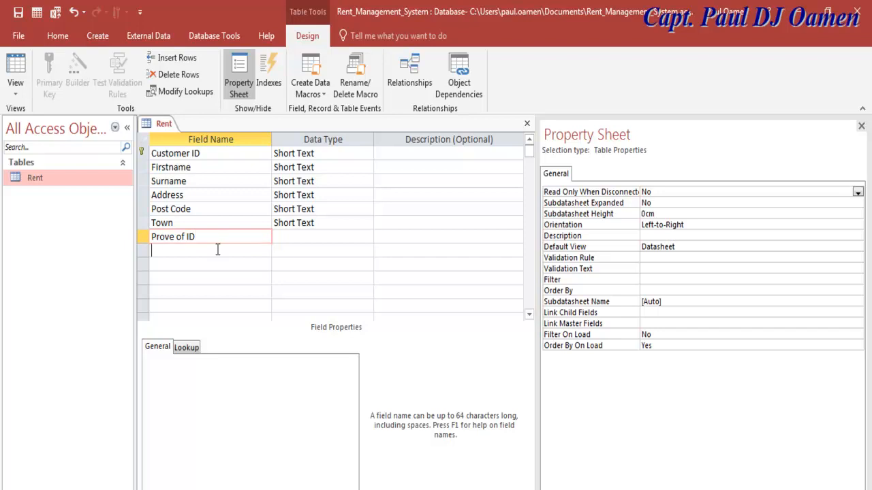
{"action": "type", "text": "Down Paymen"}
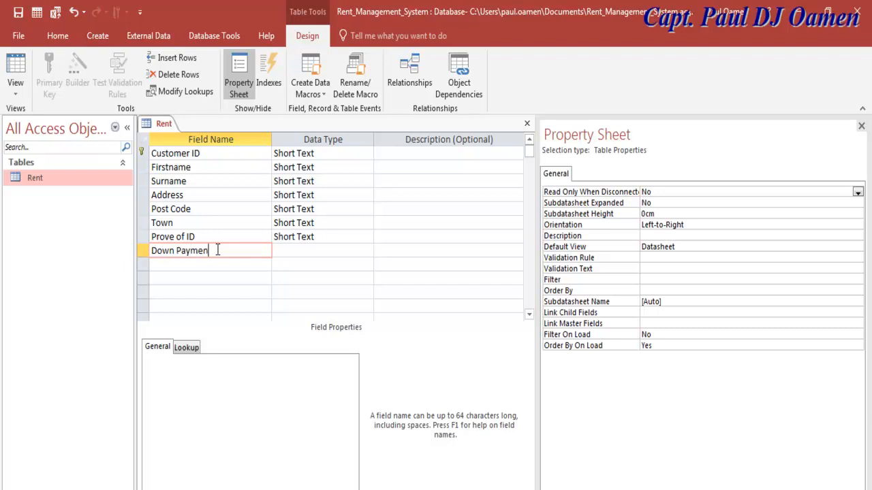
{"action": "type", "text": "t"}
{"action": "left_click", "coordinate": [317, 251]}
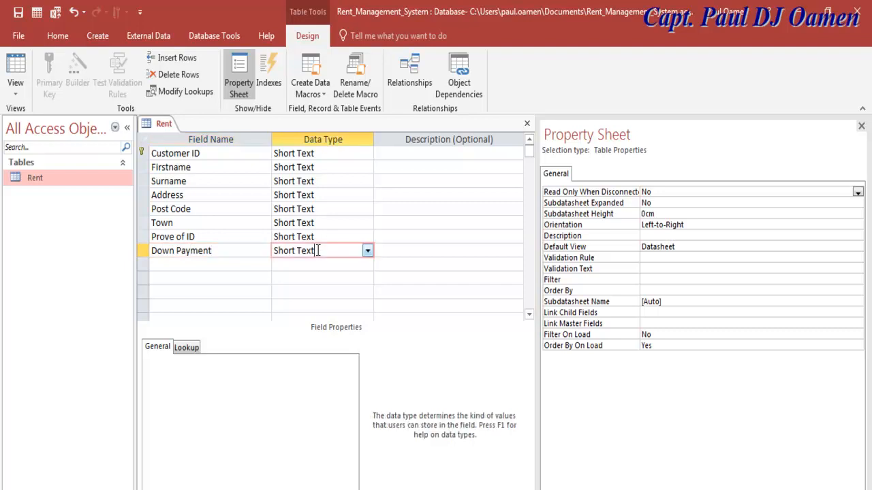
{"action": "left_click", "coordinate": [367, 251]}
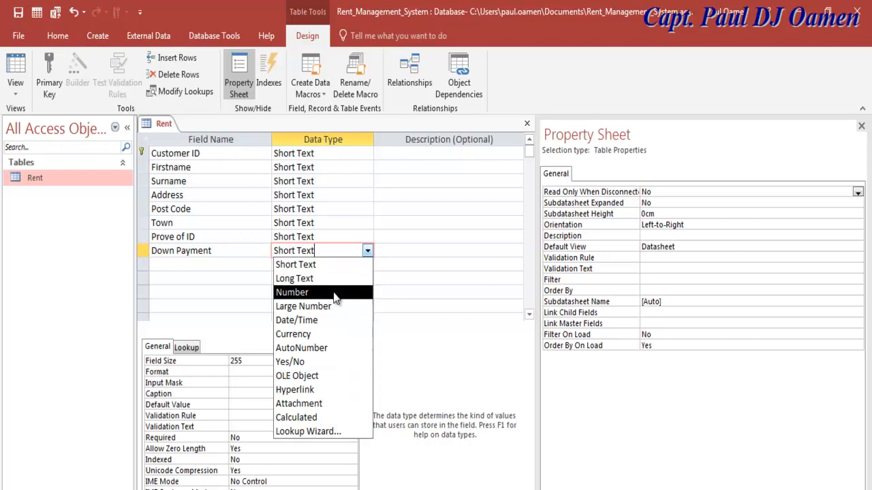
{"action": "left_click", "coordinate": [309, 333]}
- Add a Deposit field with the Currency data type
{"action": "left_click", "coordinate": [202, 264]}
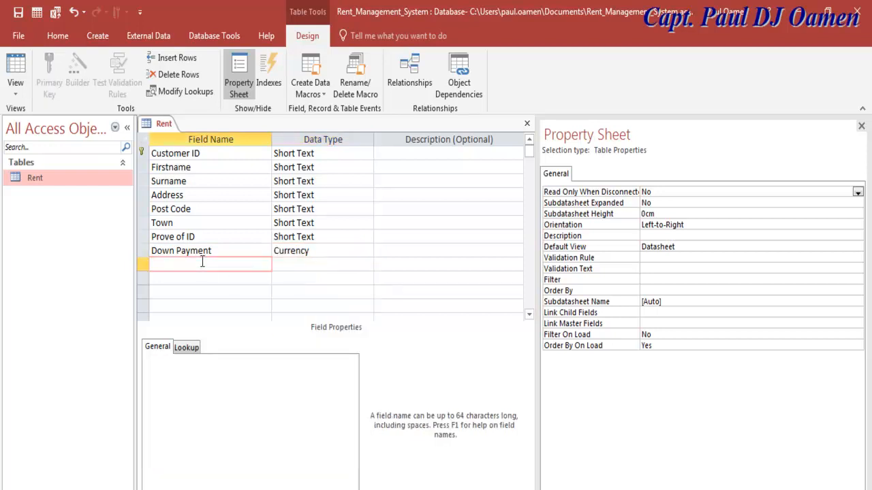
{"action": "type", "text": "Deposit"}
{"action": "left_click", "coordinate": [305, 264]}
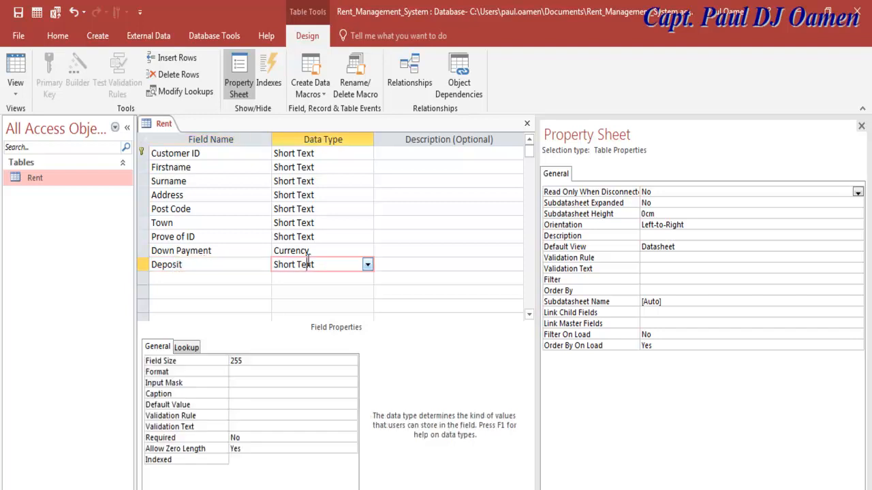
{"action": "left_click", "coordinate": [367, 264]}
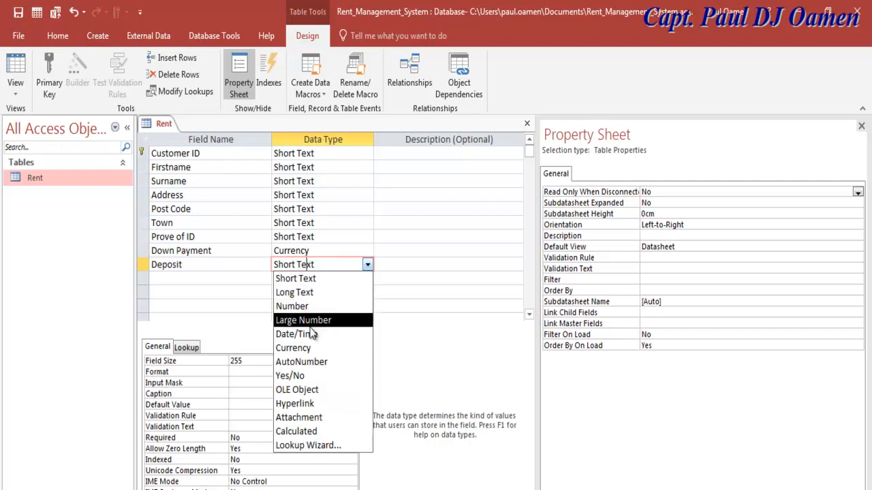
{"action": "left_click", "coordinate": [308, 350]}
{"action": "left_click", "coordinate": [190, 277]}
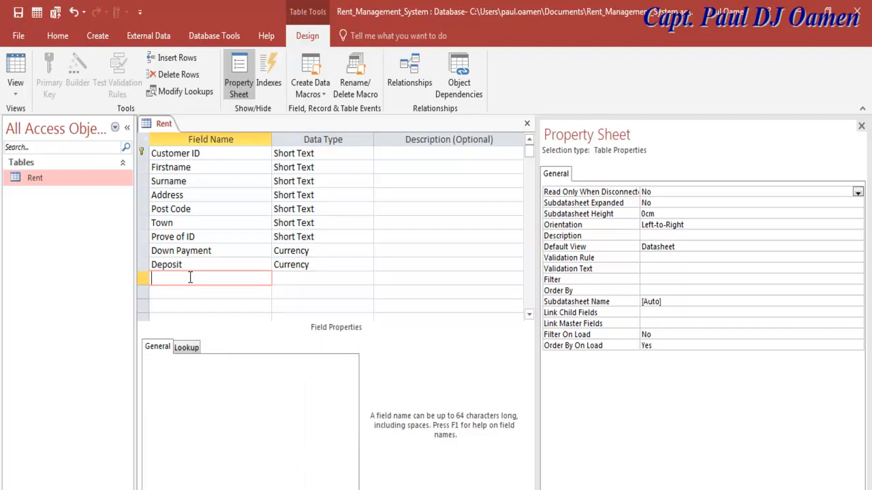
{"action": "left_click", "coordinate": [223, 237]}
{"action": "left_click", "coordinate": [330, 237]}
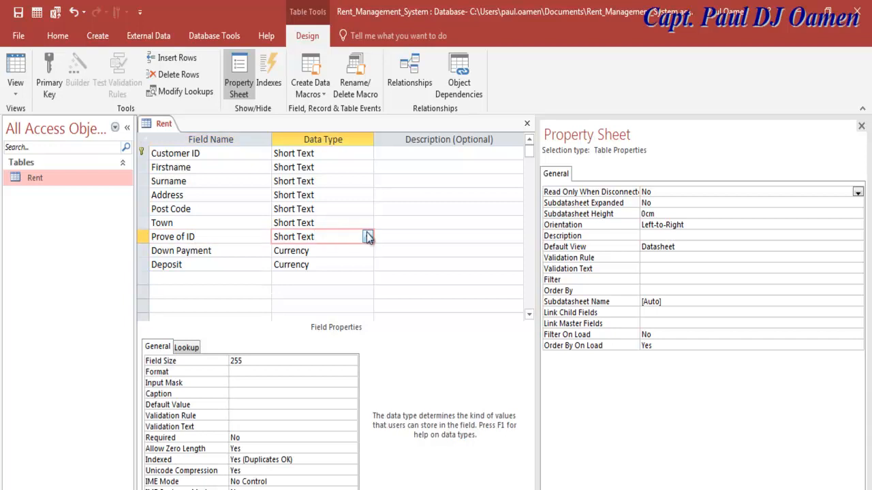
- Set Prove of ID's Lookup display control to Combo Box
{"action": "left_click", "coordinate": [185, 348]}
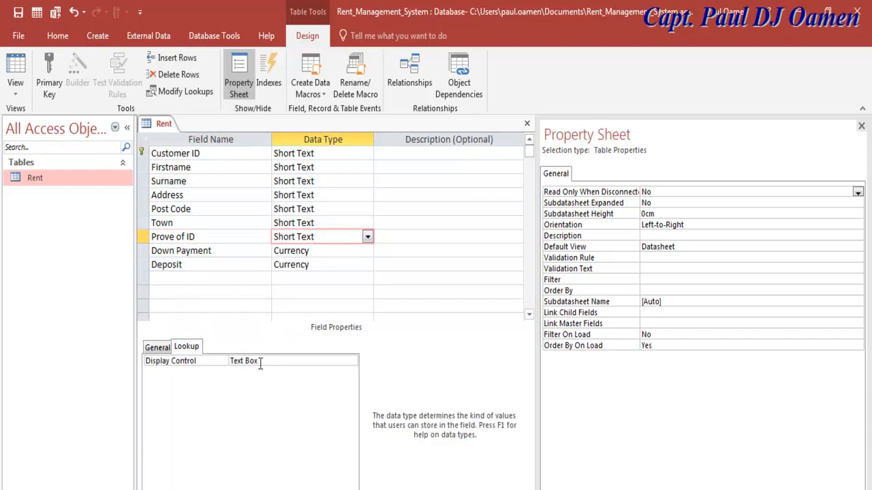
{"action": "left_click", "coordinate": [287, 360]}
{"action": "left_click", "coordinate": [351, 362]}
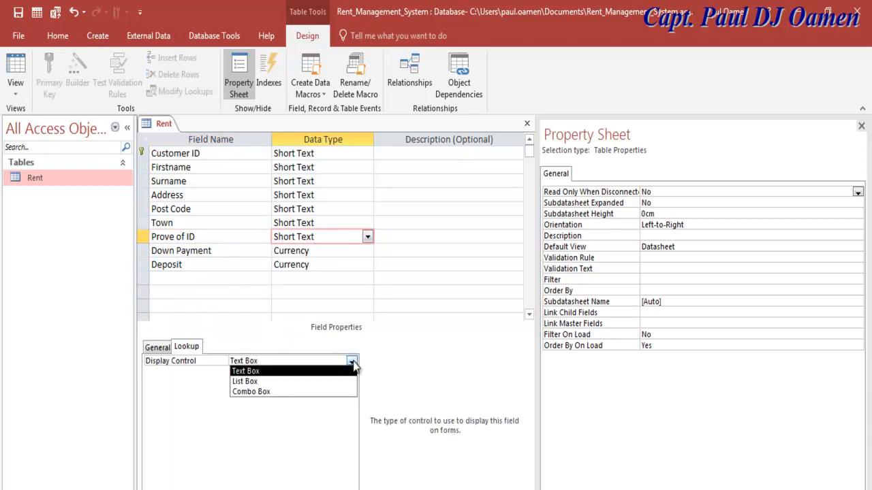
{"action": "left_click", "coordinate": [273, 392]}
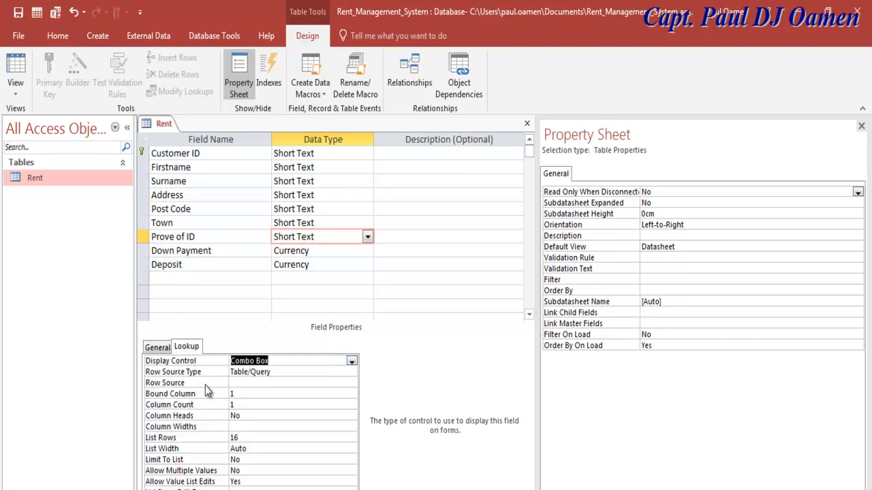
- Give it a Value List row source: Pilot Licence, Driving Licence, Passport, Student ID
{"action": "left_click", "coordinate": [237, 383]}
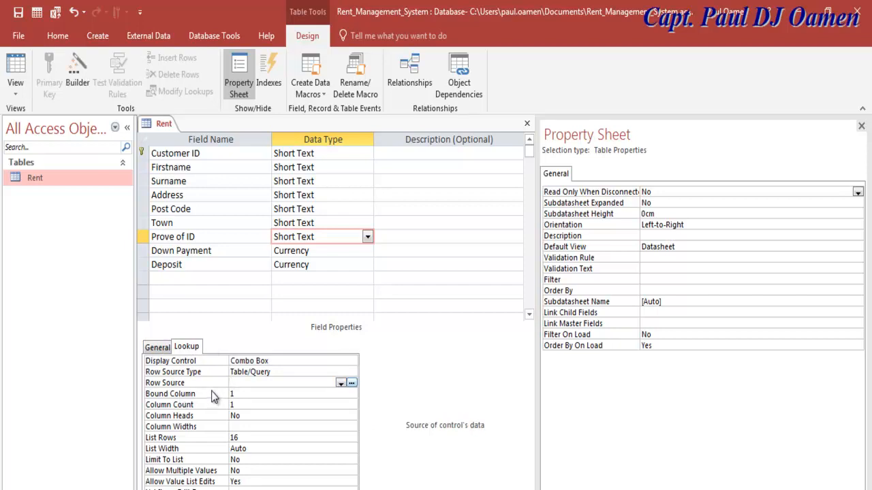
{"action": "left_click", "coordinate": [277, 372]}
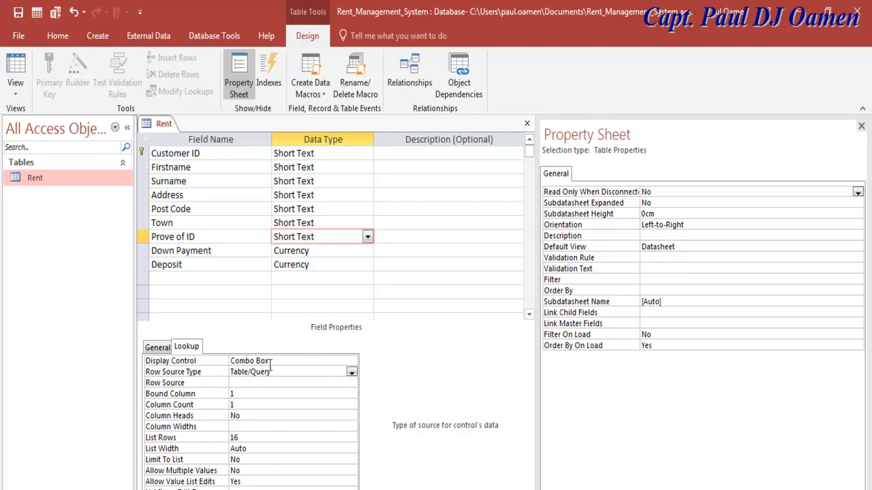
{"action": "left_click", "coordinate": [352, 372]}
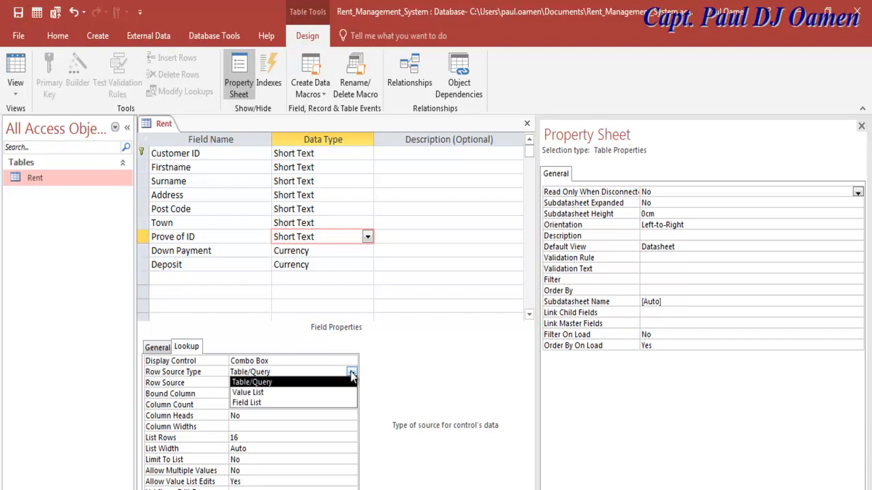
{"action": "left_click", "coordinate": [251, 394]}
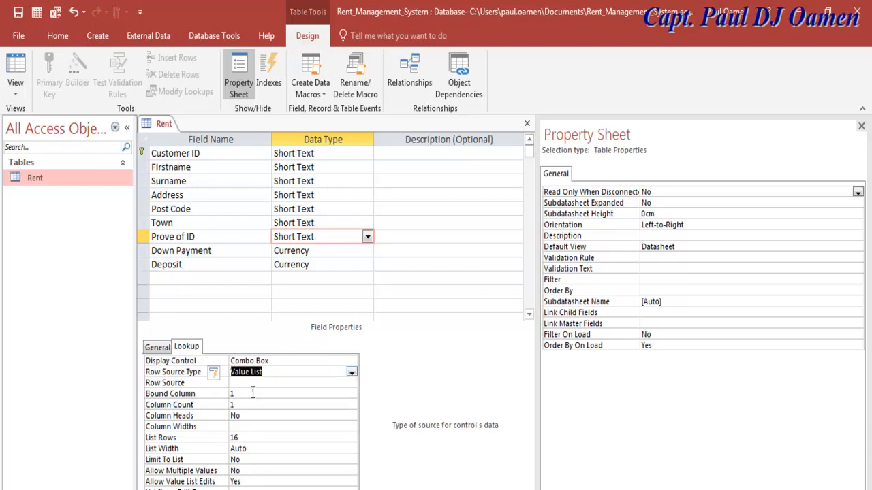
{"action": "left_click", "coordinate": [254, 383]}
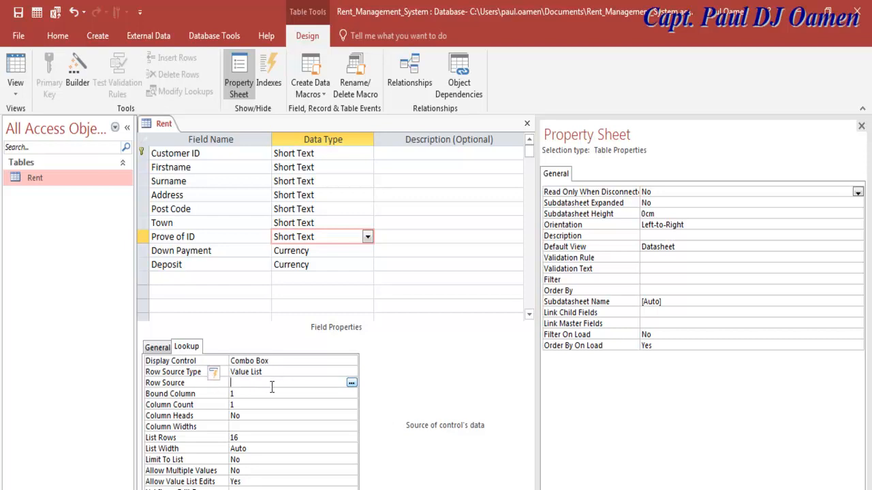
{"action": "type", "text": "\""}
{"action": "type", "text": "Pilo"}
{"action": "type", "text": "t"}
{"action": "type", "text": " L"}
{"action": "type", "text": "ice"}
{"action": "type", "text": "nce"}
{"action": "type", "text": "\""}
{"action": "type", "text": ";"}
{"action": "type", "text": ";"}
{"action": "type", "text": "\""}
{"action": "type", "text": "Driving"}
{"action": "type", "text": " Lic"}
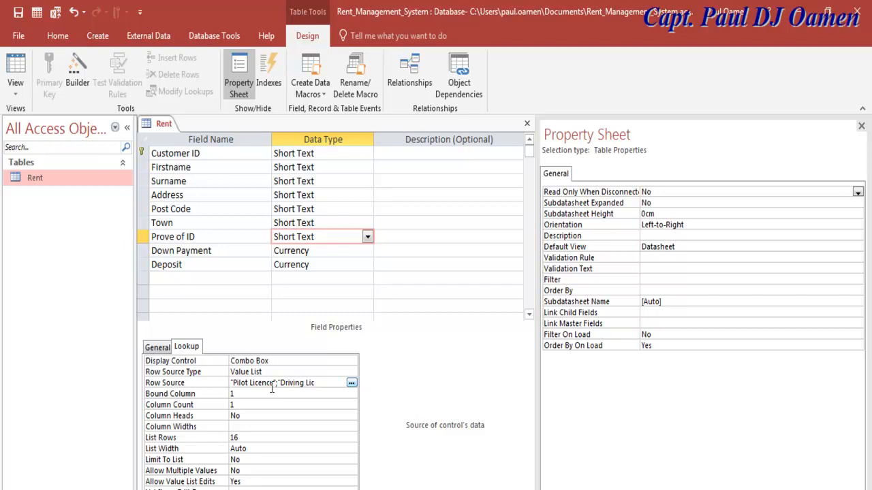
{"action": "type", "text": "ence\""}
{"action": "type", "text": ";"}
{"action": "type", "text": ";"}
{"action": "type", "text": "\""}
{"action": "type", "text": "P"}
{"action": "type", "text": "ass"}
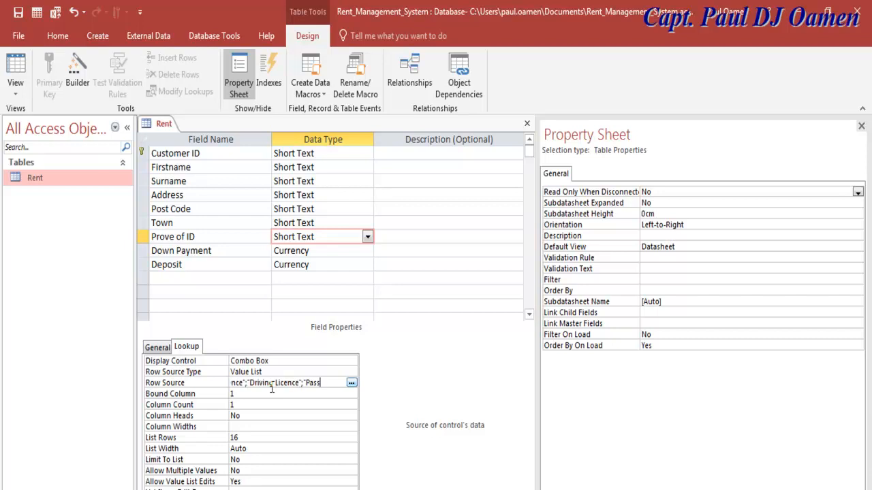
{"action": "type", "text": "port\""}
{"action": "type", "text": ";\"Student"}
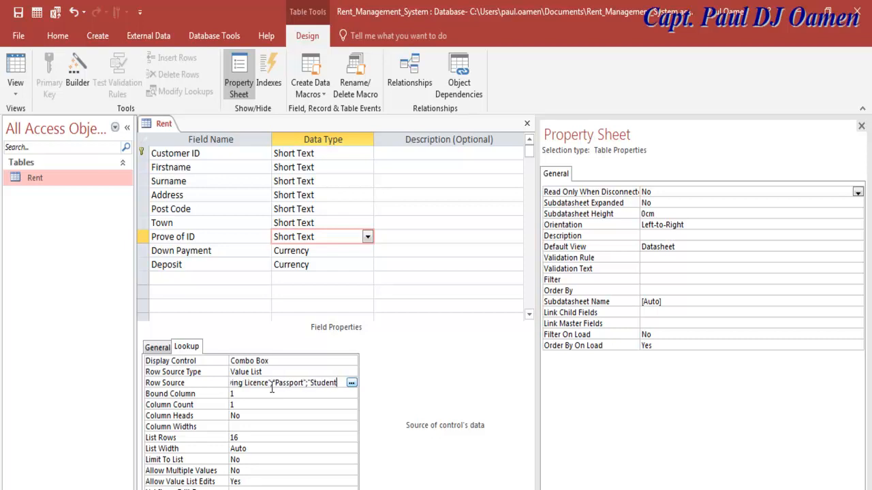
{"action": "type", "text": " ID\""}
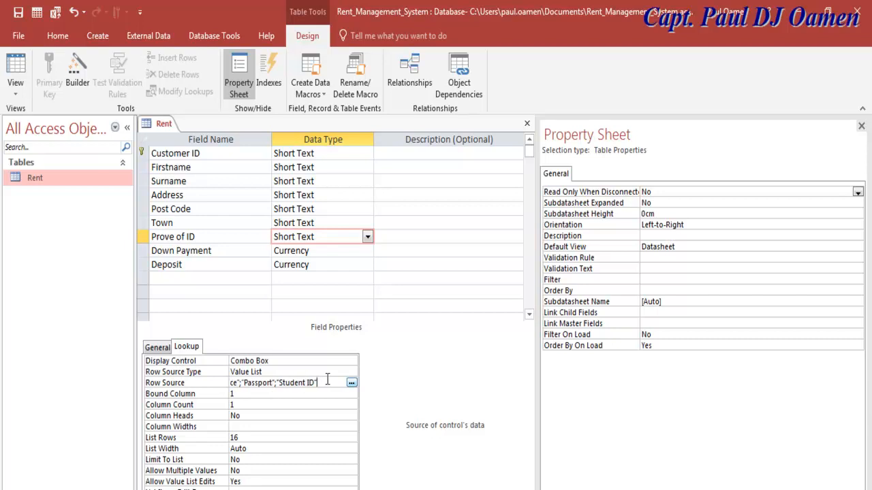
{"action": "key", "text": "Left"}
{"action": "key", "text": "Left"}
{"action": "key", "text": "Left"}
{"action": "key", "text": "Left"}
{"action": "key", "text": "Left"}
{"action": "key", "text": "Left"}
{"action": "key", "text": "Left"}
{"action": "key", "text": "Left"}
{"action": "key", "text": "Left"}
{"action": "key", "text": "Left"}
{"action": "key", "text": "Left"}
{"action": "key", "text": "Left"}
{"action": "key", "text": "Left"}
{"action": "key", "text": "Left"}
{"action": "key", "text": "Left"}
{"action": "key", "text": "Left"}
{"action": "key", "text": "Left"}
{"action": "key", "text": "Left"}
{"action": "key", "text": "Left"}
{"action": "key", "text": "Left"}
{"action": "key", "text": "Up"}
{"action": "key", "text": "Up"}
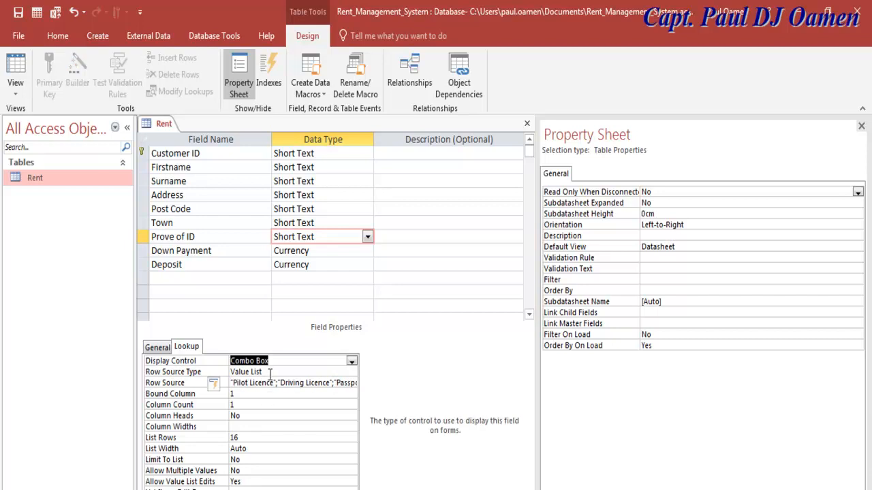
{"action": "left_click", "coordinate": [275, 361]}
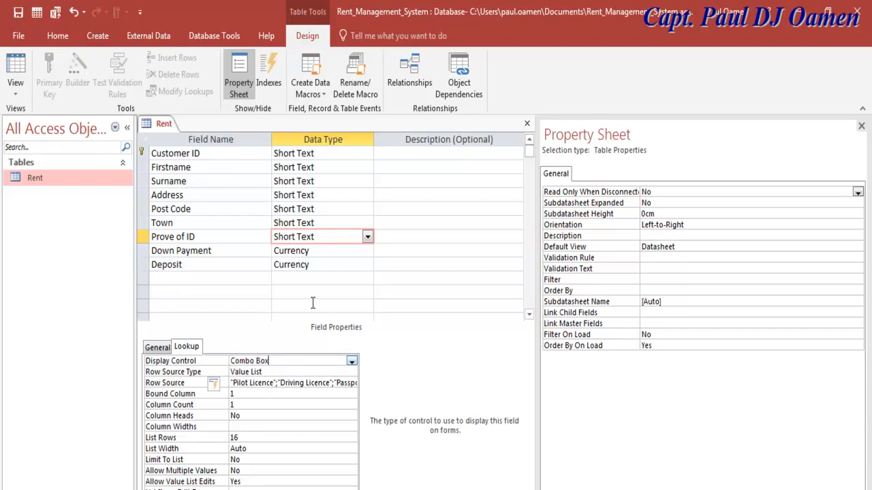
{"action": "left_click", "coordinate": [182, 275]}
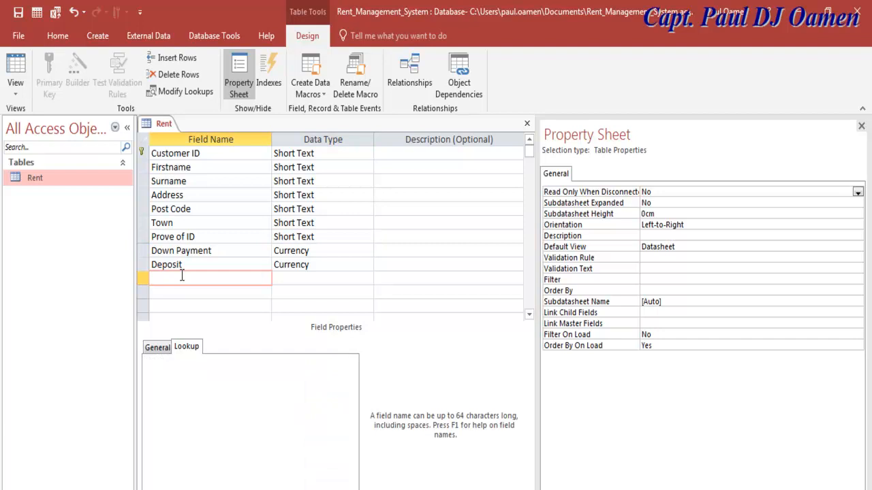
- Add a Short Text Number of Room field as a combo box with value list 1–7
{"action": "type", "text": "Number of Room"}
{"action": "key", "text": "Tab"}
{"action": "left_click", "coordinate": [367, 279]}
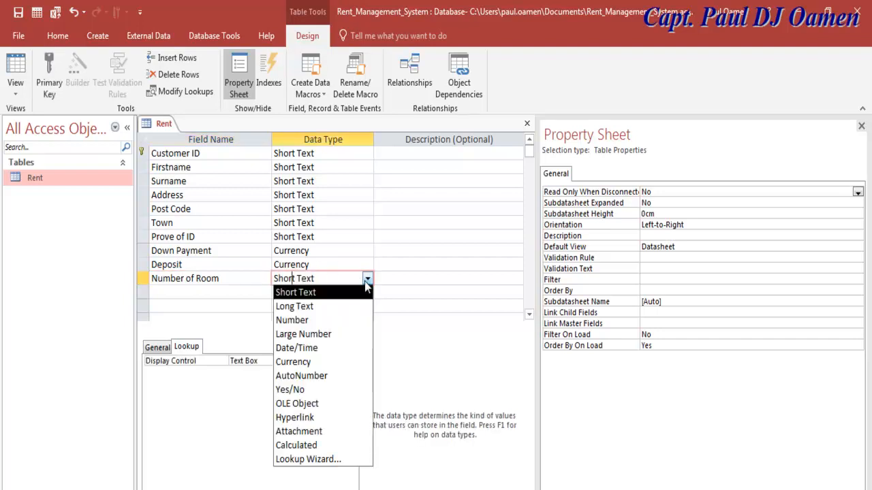
{"action": "left_click", "coordinate": [364, 281]}
{"action": "left_click", "coordinate": [333, 360]}
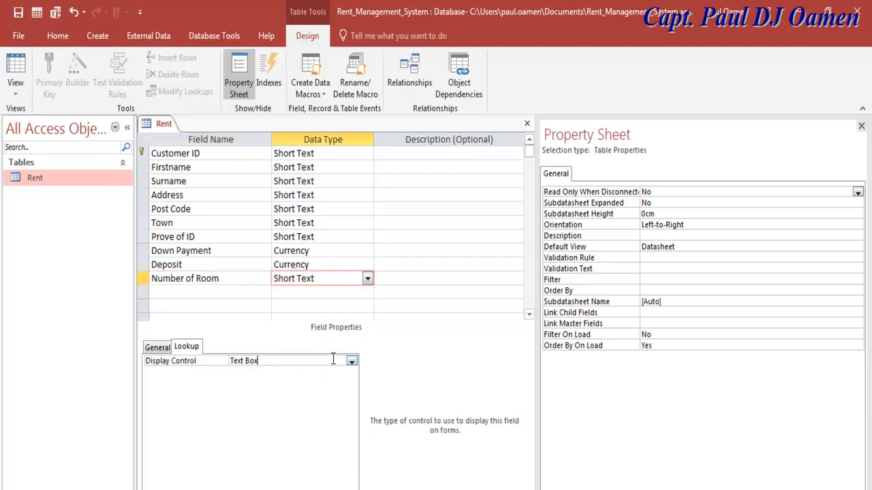
{"action": "left_click", "coordinate": [351, 362]}
{"action": "left_click", "coordinate": [268, 393]}
{"action": "left_click", "coordinate": [315, 371]}
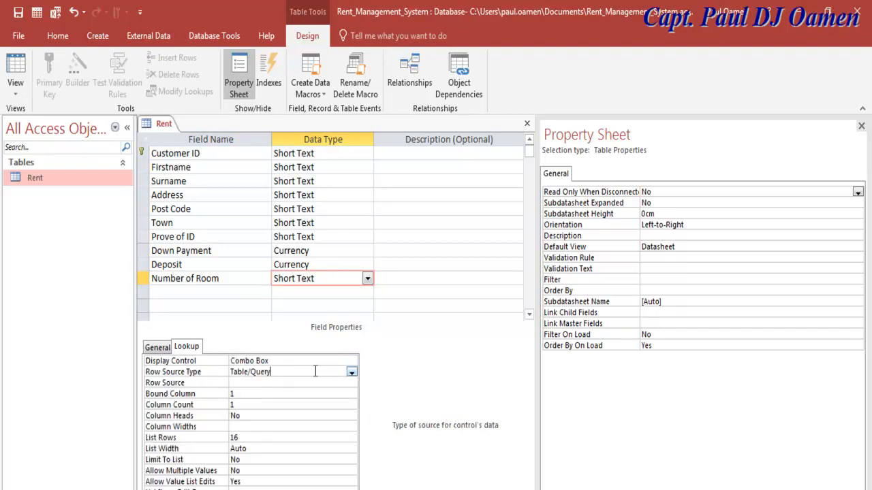
{"action": "left_click", "coordinate": [352, 372]}
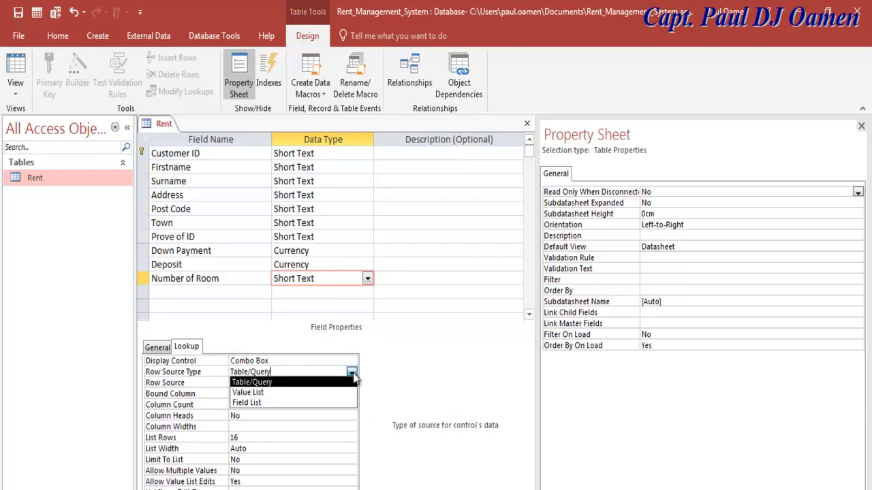
{"action": "left_click", "coordinate": [260, 393]}
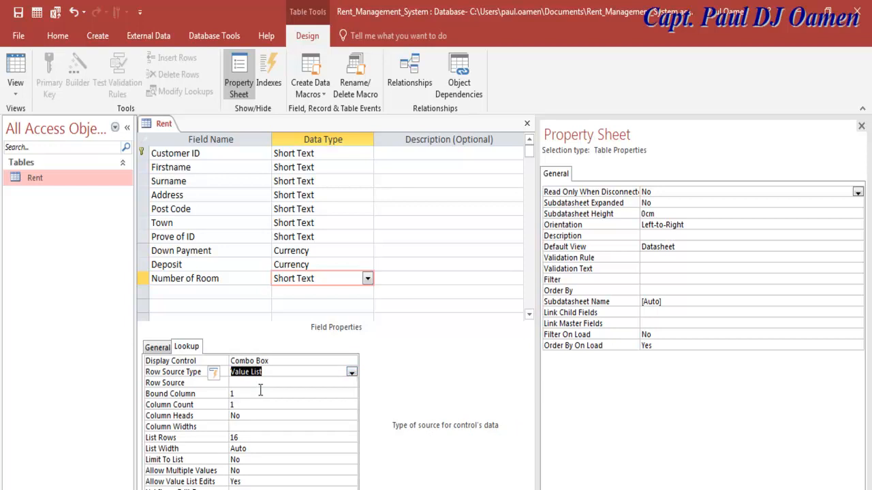
{"action": "left_click", "coordinate": [257, 382]}
{"action": "type", "text": "\"1\";"}
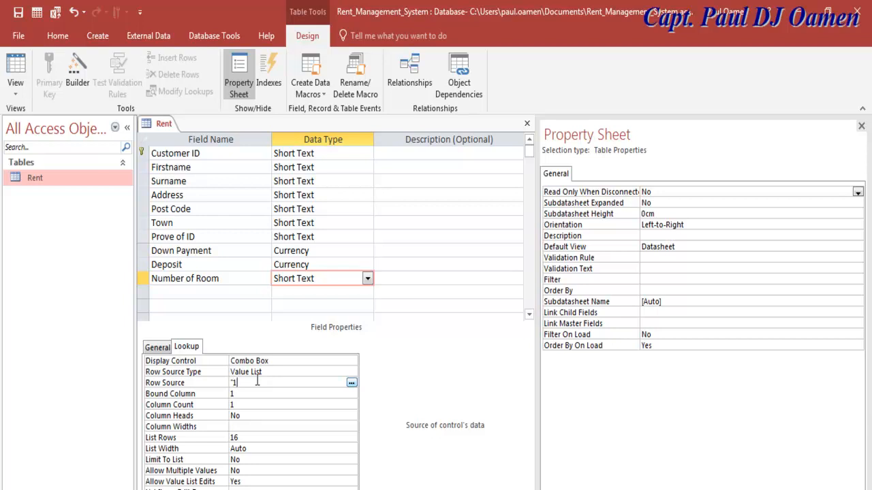
{"action": "type", "text": "\"2\""}
{"action": "type", "text": ";\"3\";\"4\";\"5\";\"6\";\"7\""}
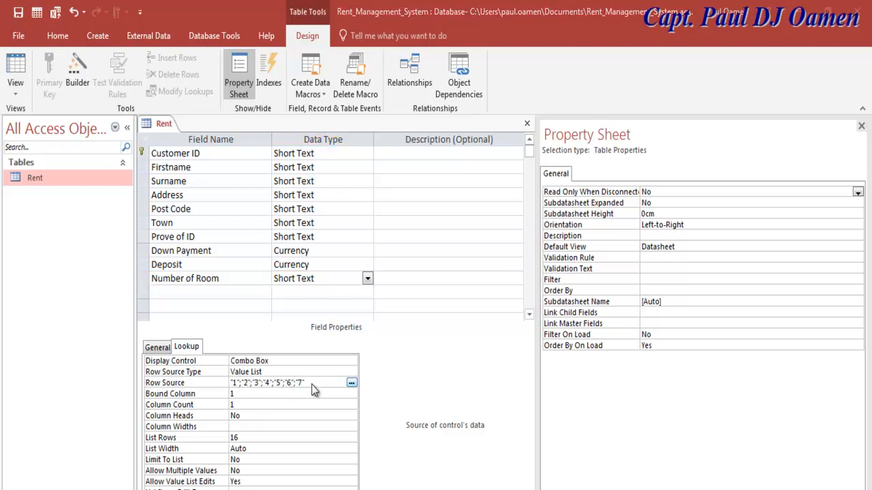
- Add a Location field and a Cost field with the Currency data type
{"action": "left_click", "coordinate": [211, 293]}
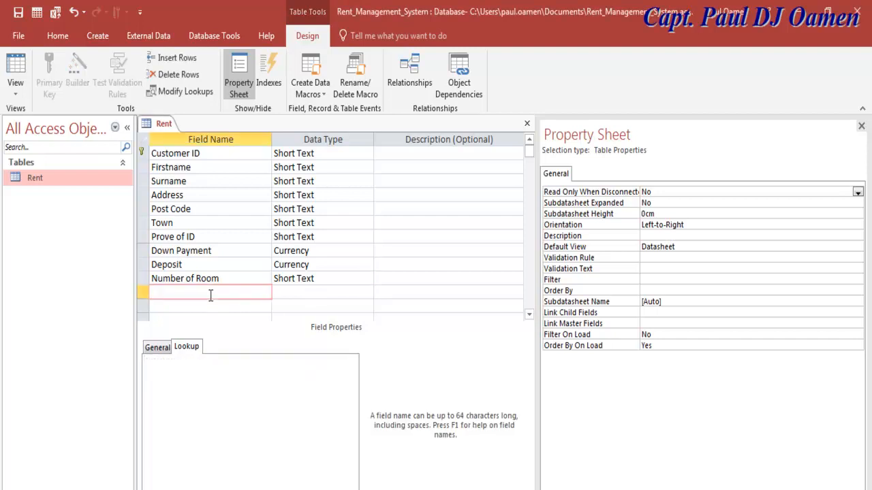
{"action": "type", "text": "Location"}
{"action": "left_click", "coordinate": [210, 308]}
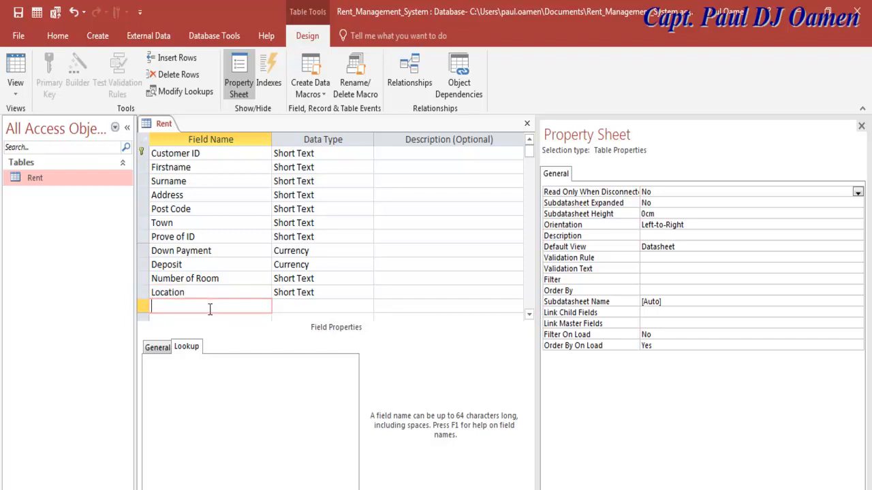
{"action": "type", "text": "Cost"}
{"action": "left_click", "coordinate": [307, 306]}
{"action": "left_click", "coordinate": [367, 307]}
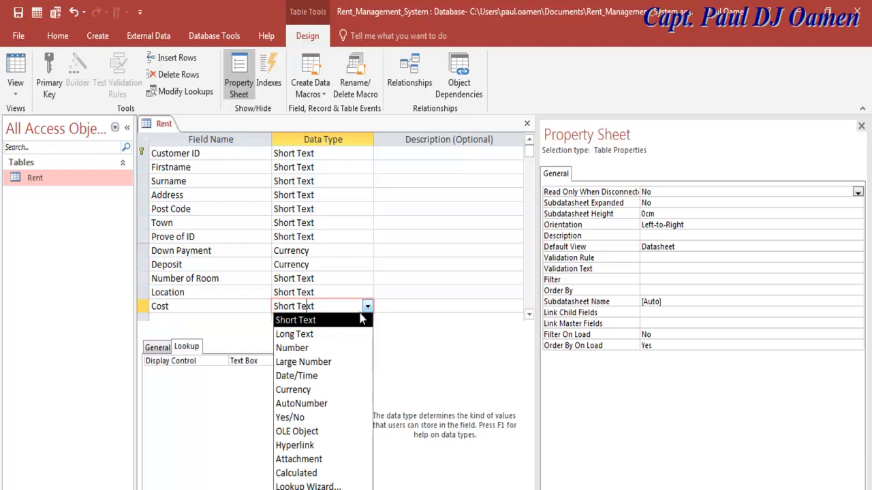
{"action": "left_click", "coordinate": [317, 389]}
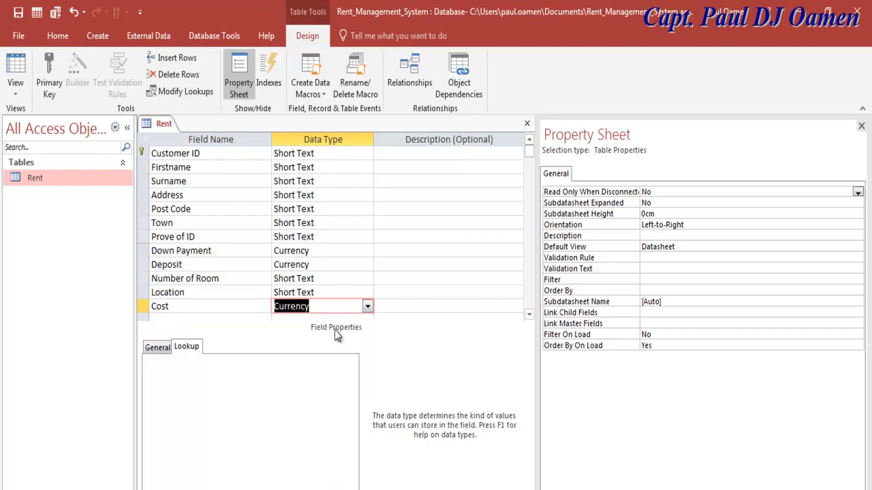
{"action": "left_click", "coordinate": [338, 295]}
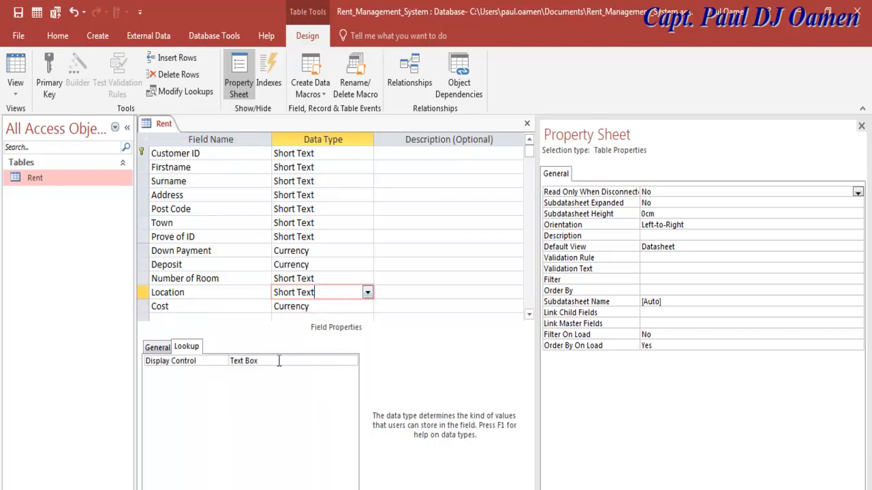
- Make Location display as a Combo Box with a Value List row source type
{"action": "left_click", "coordinate": [300, 361]}
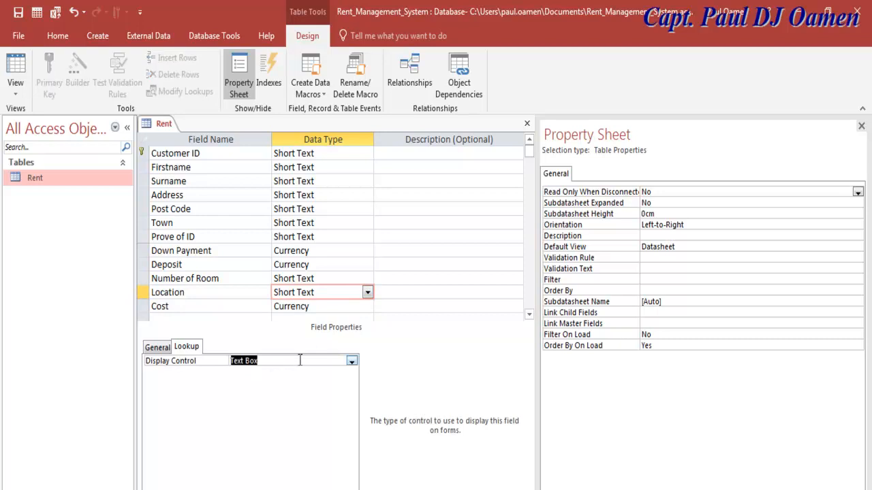
{"action": "left_click", "coordinate": [351, 360]}
{"action": "left_click", "coordinate": [280, 392]}
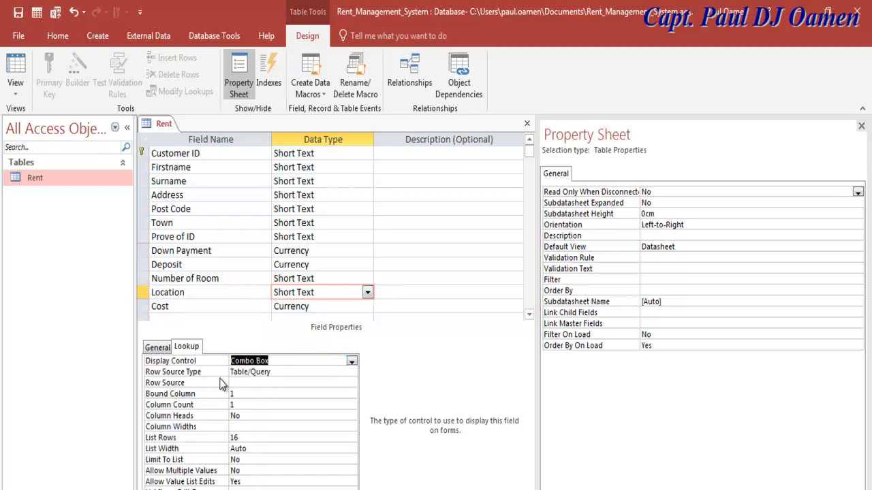
{"action": "left_click", "coordinate": [277, 373]}
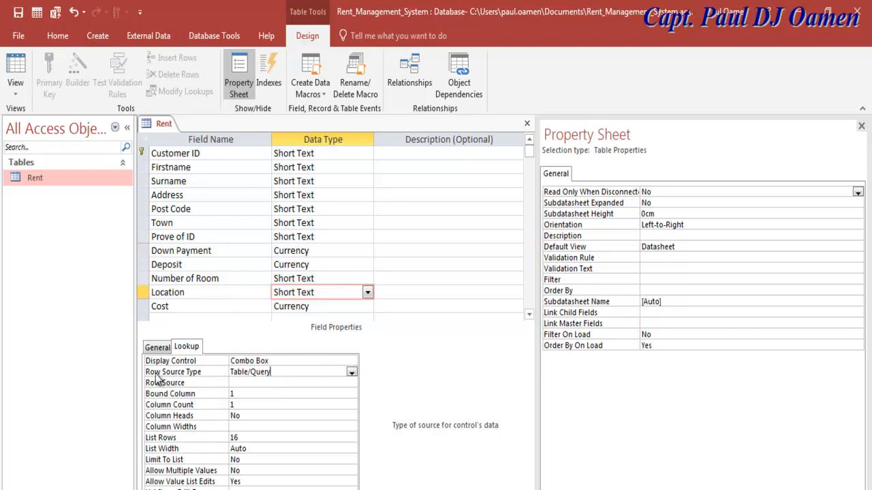
{"action": "left_click", "coordinate": [351, 372]}
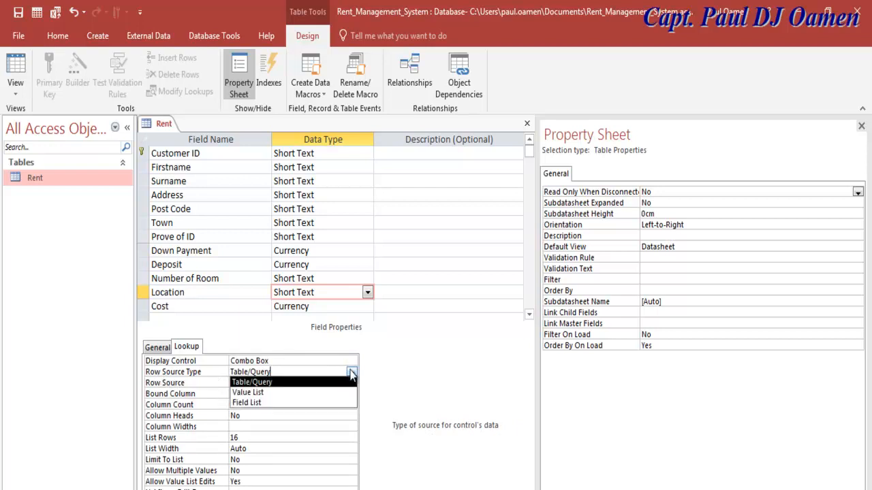
{"action": "left_click", "coordinate": [241, 393]}
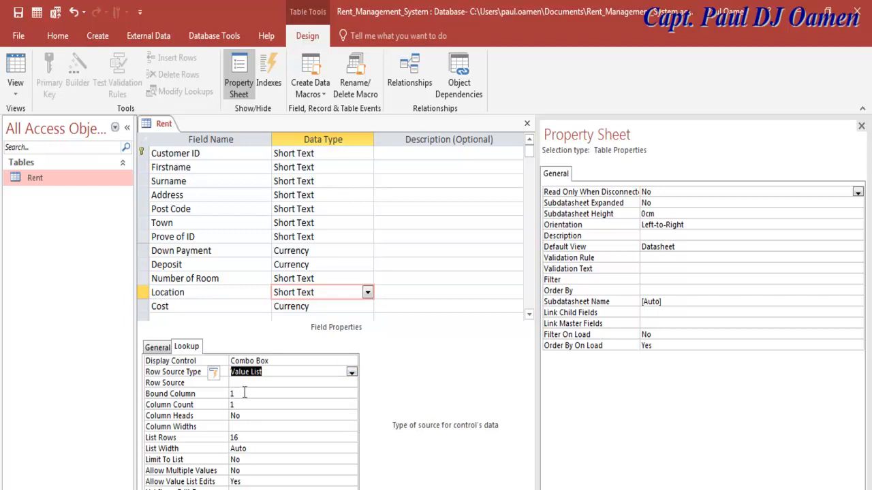
- Enter Location's row source values Oslo, London, Dallas, Lagos and Kenya
{"action": "left_click", "coordinate": [242, 383]}
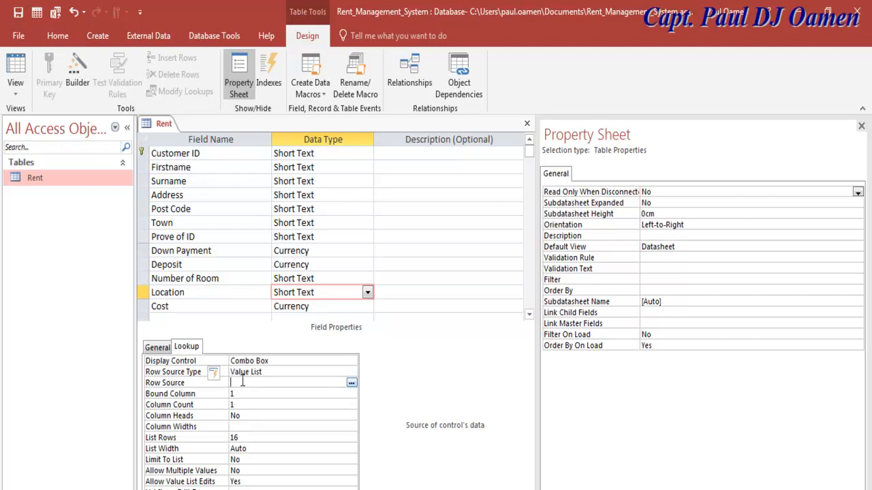
{"action": "type", "text": "\""}
{"action": "type", "text": "OSlo"}
{"action": "key", "text": "BackSpace"}
{"action": "key", "text": "BackSpace"}
{"action": "key", "text": "BackSpace"}
{"action": "type", "text": "s"}
{"action": "type", "text": "\""}
{"action": "type", "text": "London"}
{"action": "type", "text": "\";\"Dallas\""}
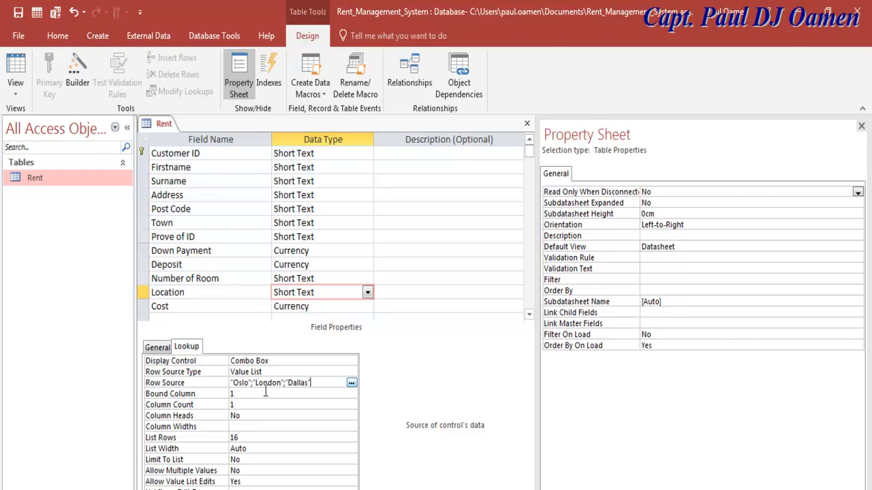
{"action": "type", "text": ";"}
{"action": "type", "text": "\""}
{"action": "type", "text": "Lo"}
{"action": "type", "text": "gos\";"}
{"action": "type", "text": "\"K"}
{"action": "type", "text": "enya"}
{"action": "left_click", "coordinate": [253, 385]}
{"action": "left_click", "coordinate": [361, 412]}
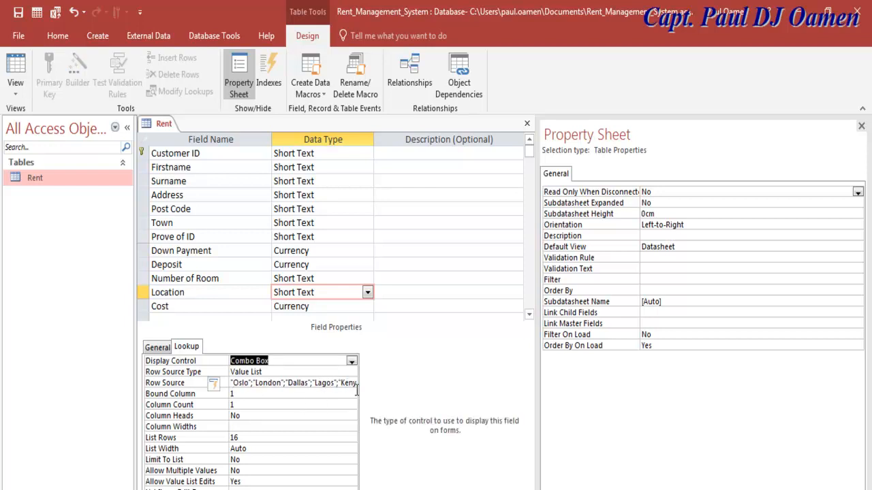
{"action": "left_click", "coordinate": [357, 404]}
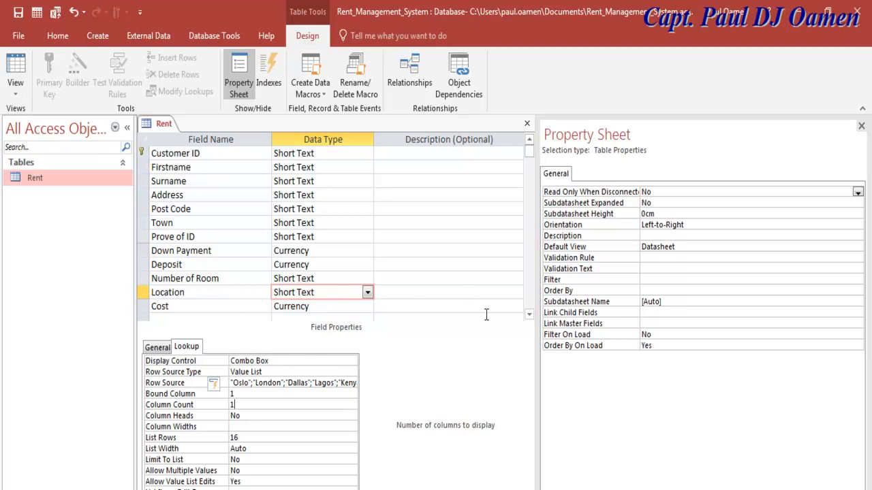
{"action": "left_click_drag", "start_coordinate": [530, 317], "coordinate": [530, 316]}
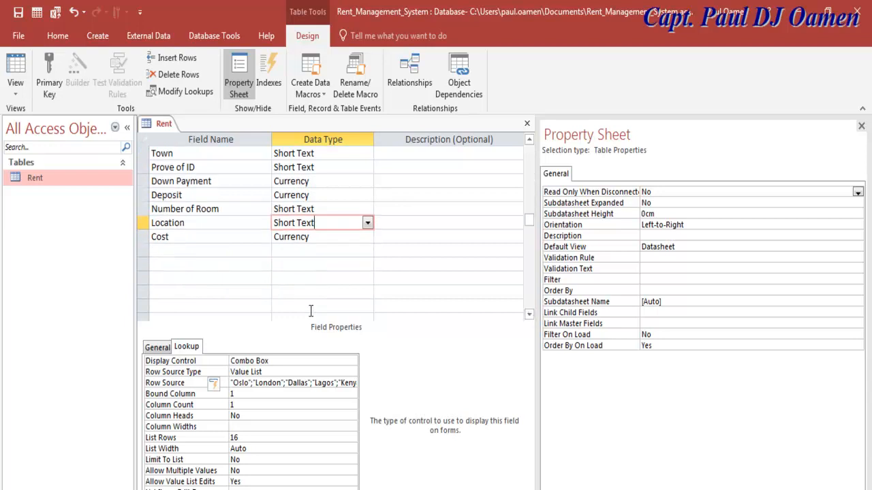
- Add four new fields below Cost: Electricity, Local Tax, Water Bill and Total Payment
{"action": "left_click", "coordinate": [178, 254]}
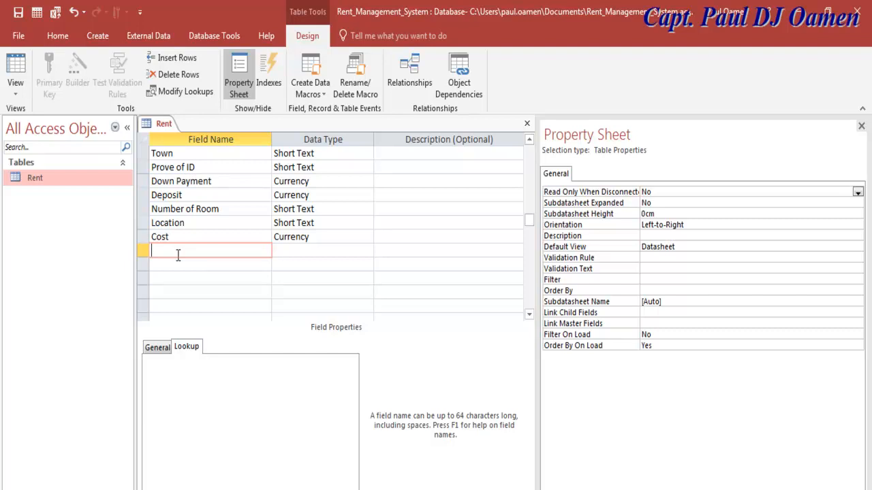
{"action": "type", "text": "Electricity"}
{"action": "left_click", "coordinate": [176, 263]}
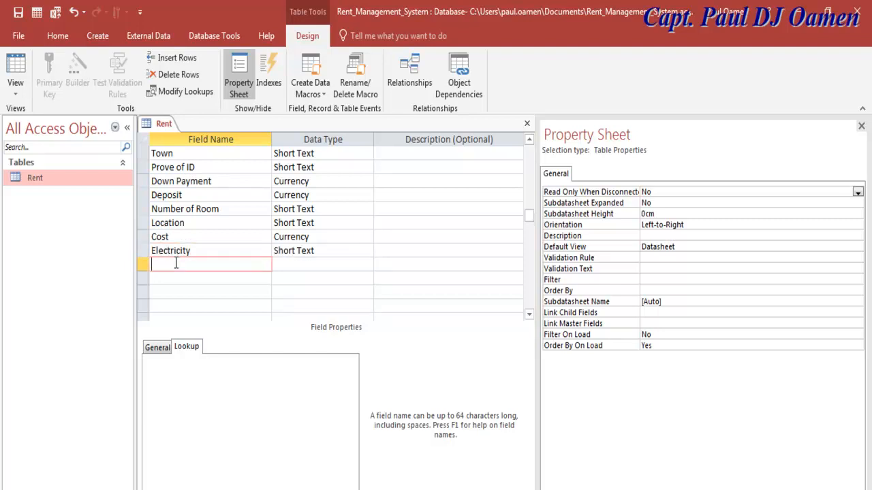
{"action": "type", "text": "Local Tax"}
{"action": "left_click", "coordinate": [178, 278]}
{"action": "type", "text": "Water Bill"}
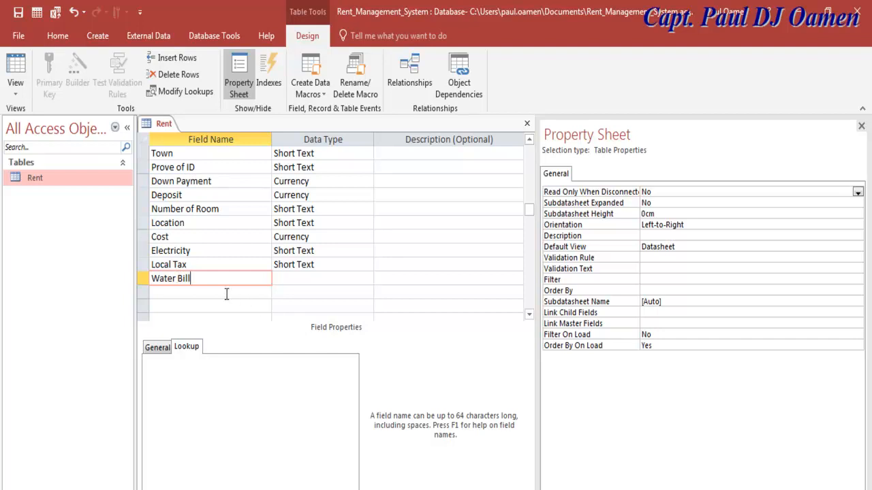
{"action": "left_click", "coordinate": [226, 294]}
{"action": "type", "text": "Total"}
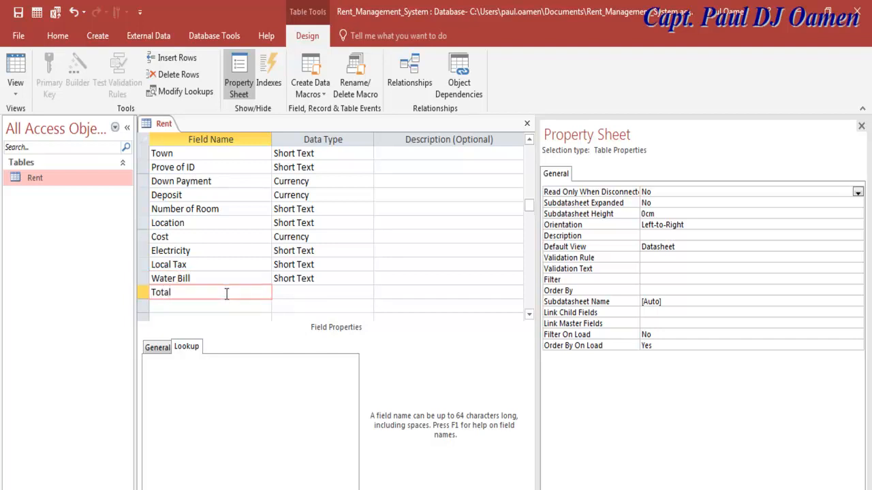
{"action": "type", "text": " Payment"}
- Set Total Payment, Water Bill, Local Tax and Electricity to the Currency data type
{"action": "left_click", "coordinate": [323, 291]}
{"action": "left_click", "coordinate": [367, 292]}
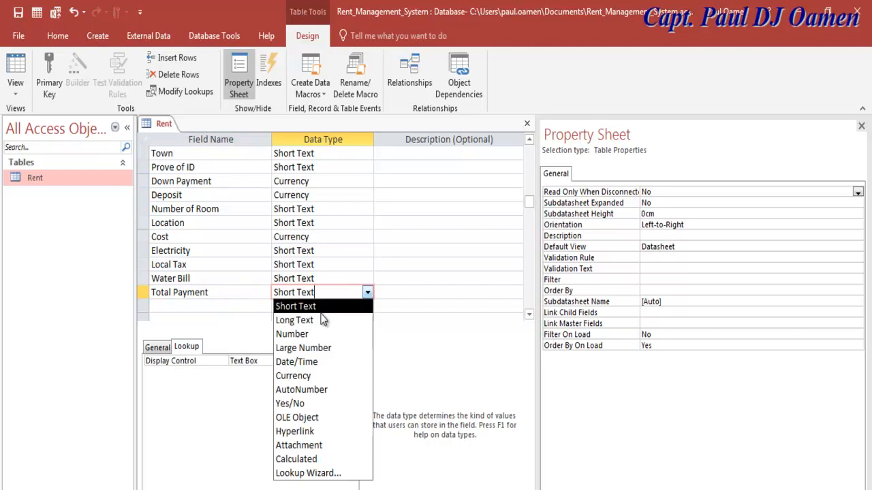
{"action": "left_click", "coordinate": [300, 376]}
{"action": "left_click", "coordinate": [338, 278]}
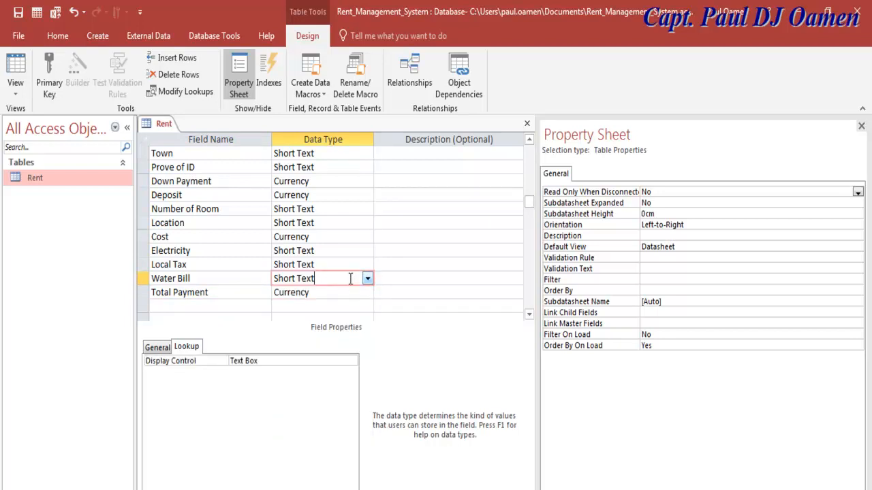
{"action": "left_click", "coordinate": [367, 278]}
{"action": "left_click", "coordinate": [297, 361]}
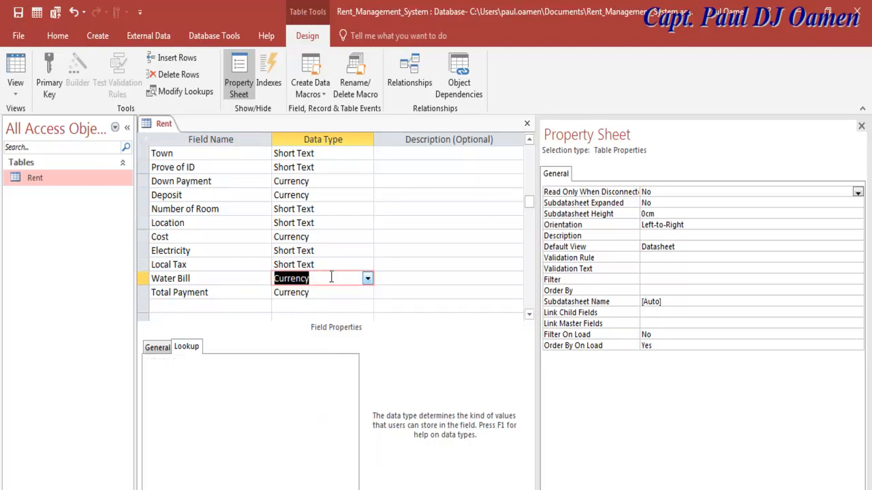
{"action": "left_click", "coordinate": [334, 264]}
{"action": "left_click", "coordinate": [367, 264]}
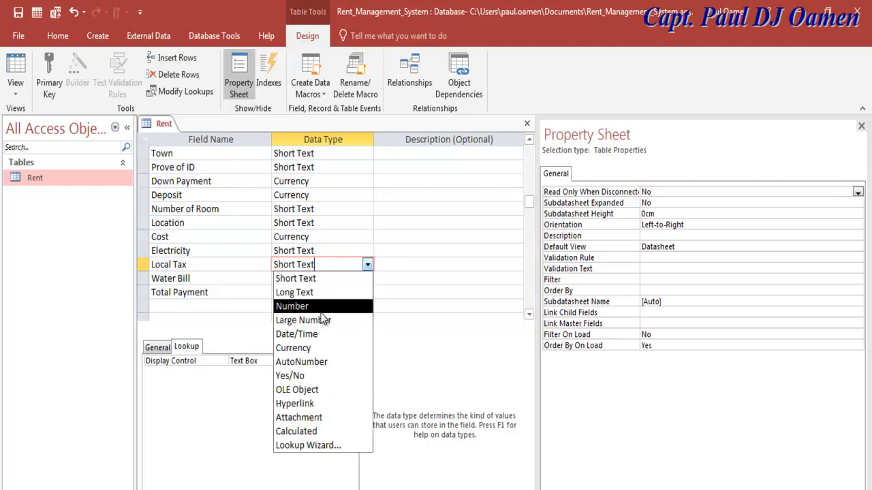
{"action": "left_click", "coordinate": [313, 348]}
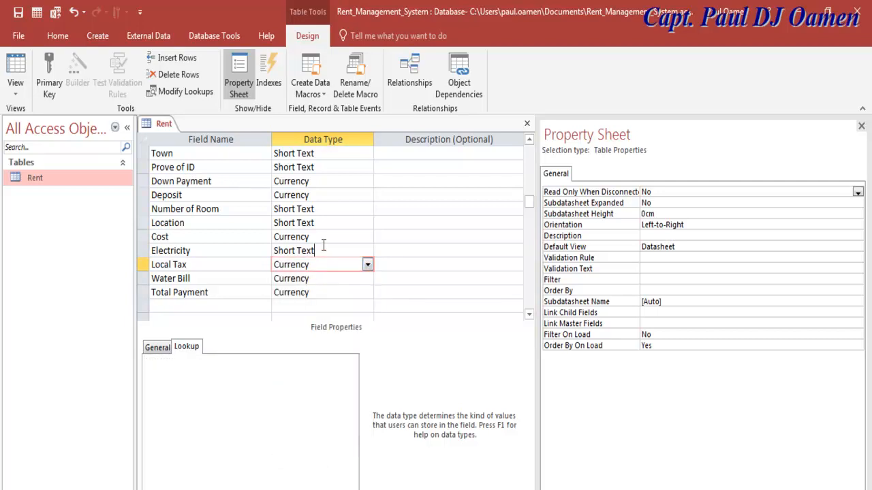
{"action": "left_click", "coordinate": [322, 249]}
{"action": "left_click", "coordinate": [366, 251]}
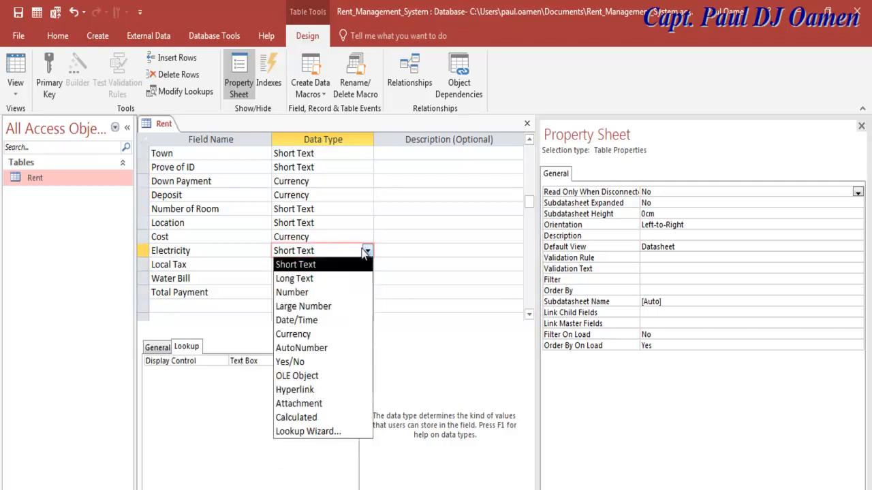
{"action": "left_click", "coordinate": [308, 334]}
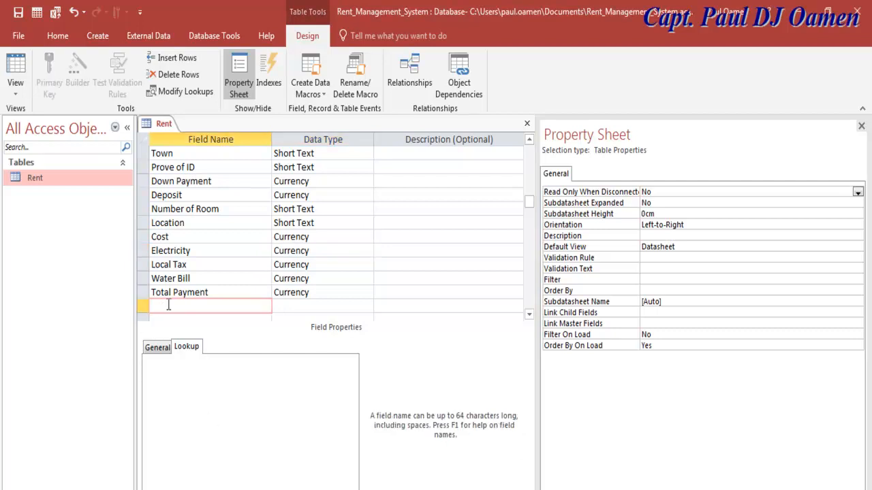
- Add a Receipt field with the Long Text data type
{"action": "type", "text": "Receipt"}
{"action": "left_click", "coordinate": [322, 293]}
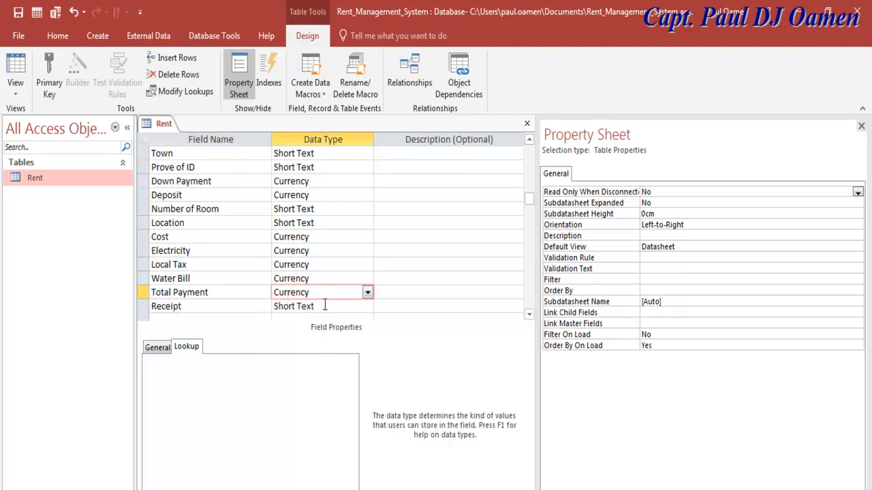
{"action": "left_click", "coordinate": [324, 306]}
{"action": "left_click", "coordinate": [367, 306]}
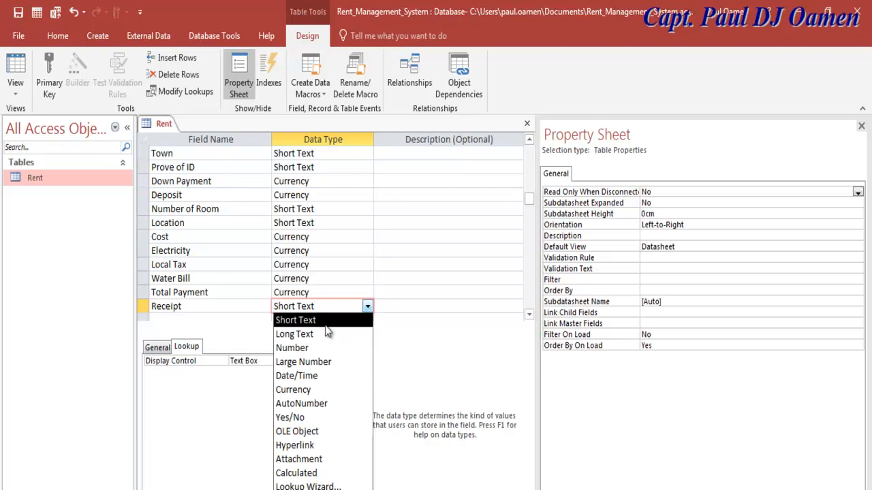
{"action": "left_click", "coordinate": [318, 335]}
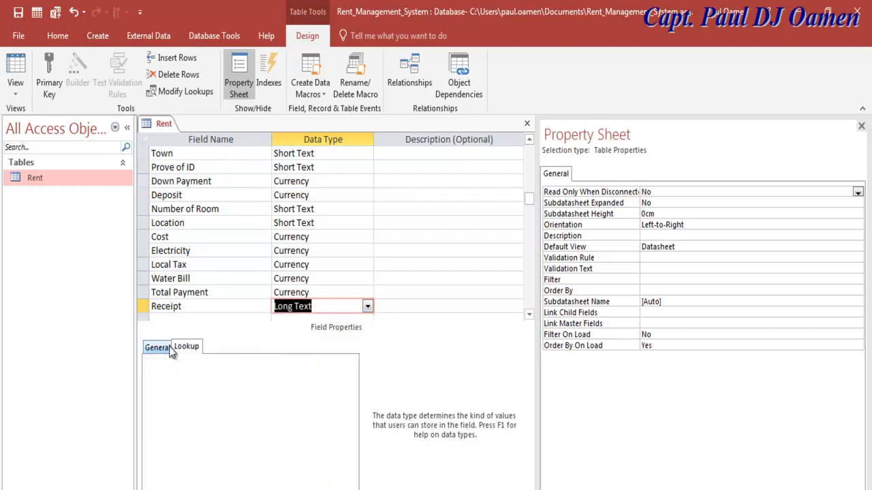
{"action": "left_click", "coordinate": [227, 306]}
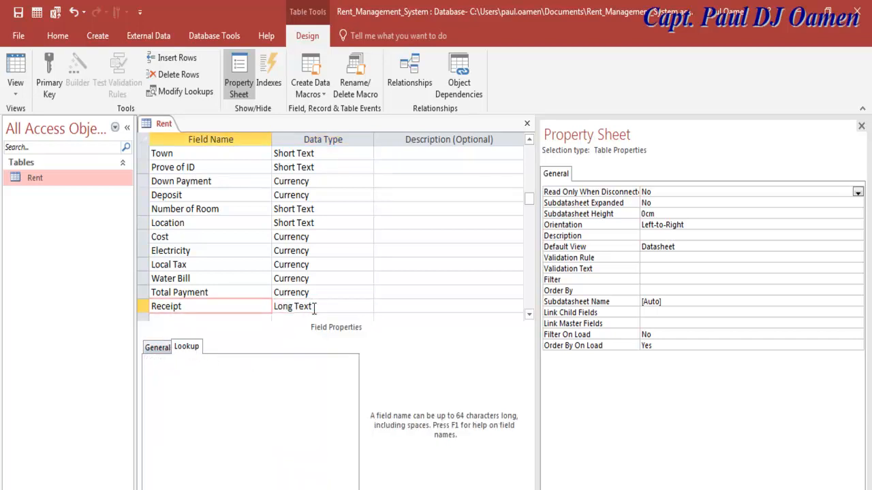
{"action": "left_click", "coordinate": [314, 308]}
{"action": "left_click", "coordinate": [160, 348]}
{"action": "left_click", "coordinate": [185, 347]}
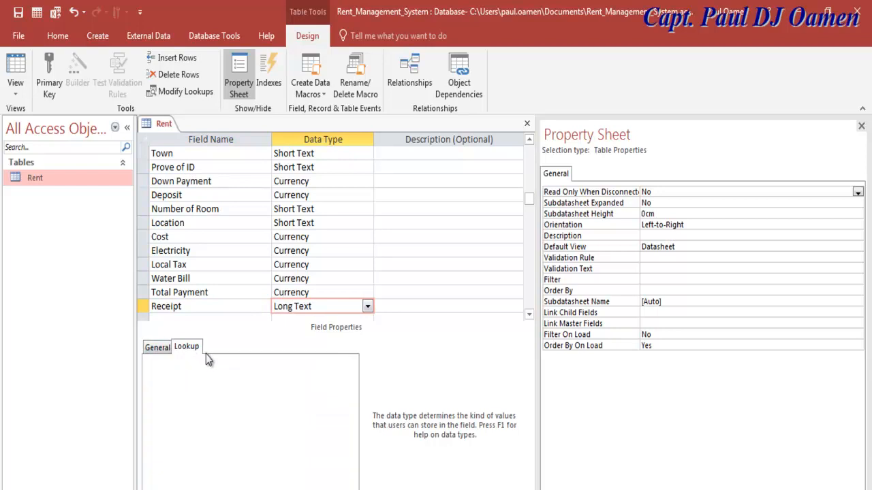
{"action": "left_click", "coordinate": [367, 308]}
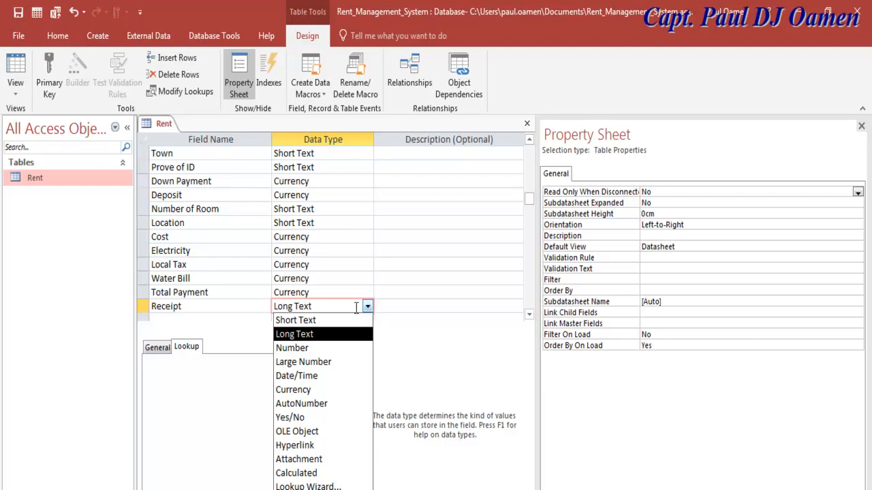
{"action": "left_click", "coordinate": [455, 348]}
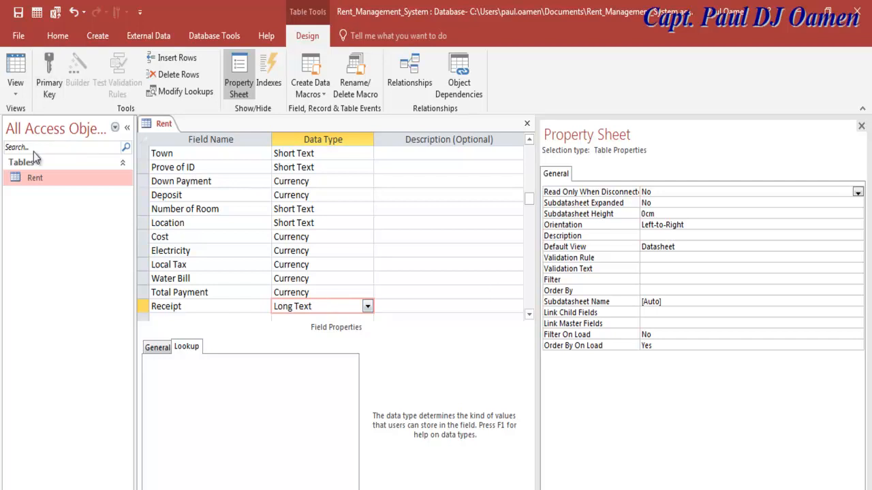
- Save the Rent table design and close it
{"action": "left_click", "coordinate": [19, 15]}
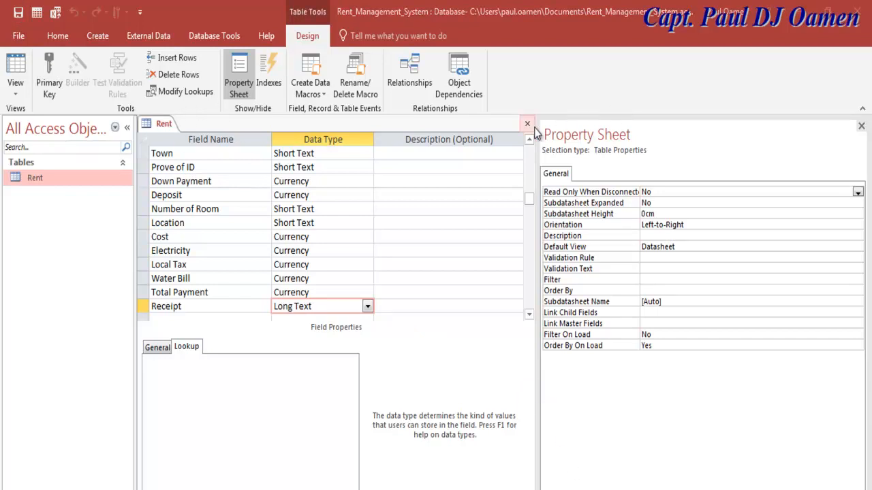
{"action": "left_click", "coordinate": [522, 196]}
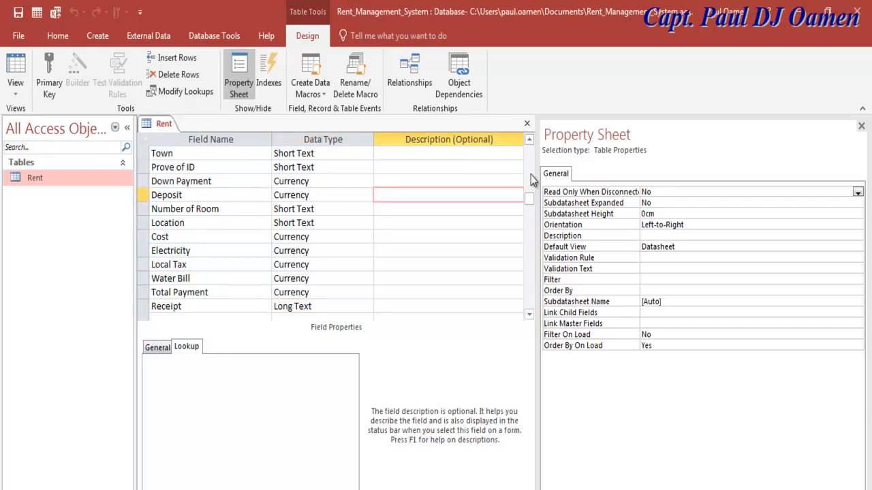
{"action": "left_click_drag", "start_coordinate": [529, 198], "coordinate": [529, 147]}
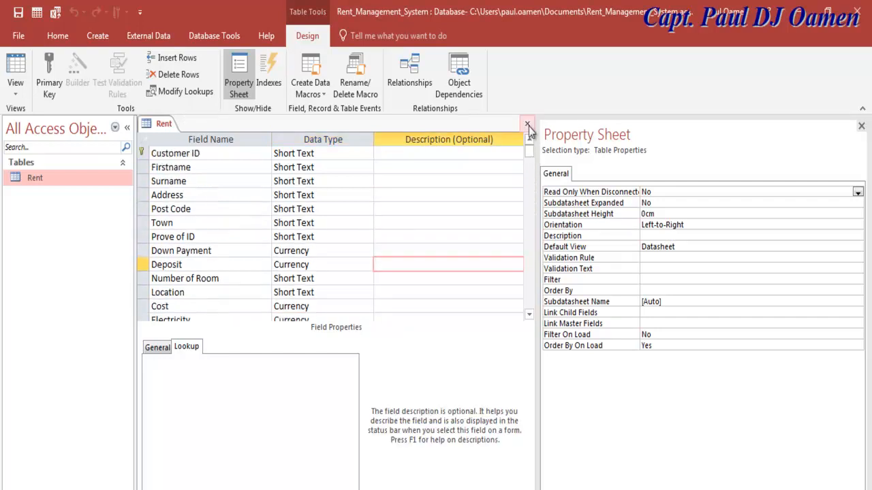
{"action": "left_click", "coordinate": [528, 125]}
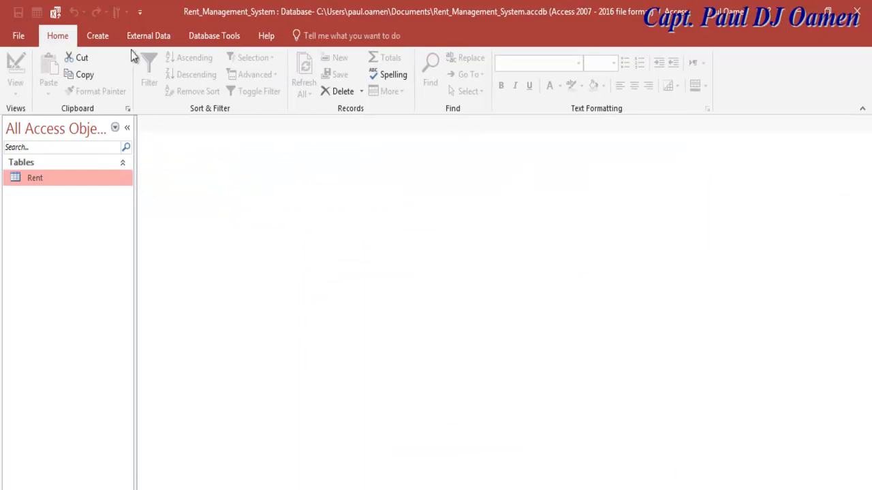
- Build a columnar Rent form with all Rent table fields using the Form Wizard
{"action": "left_click", "coordinate": [98, 40]}
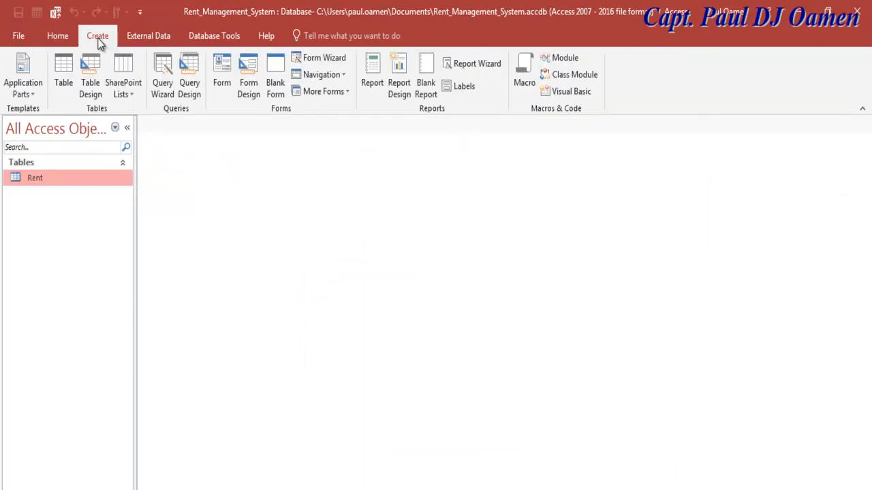
{"action": "left_click", "coordinate": [312, 62]}
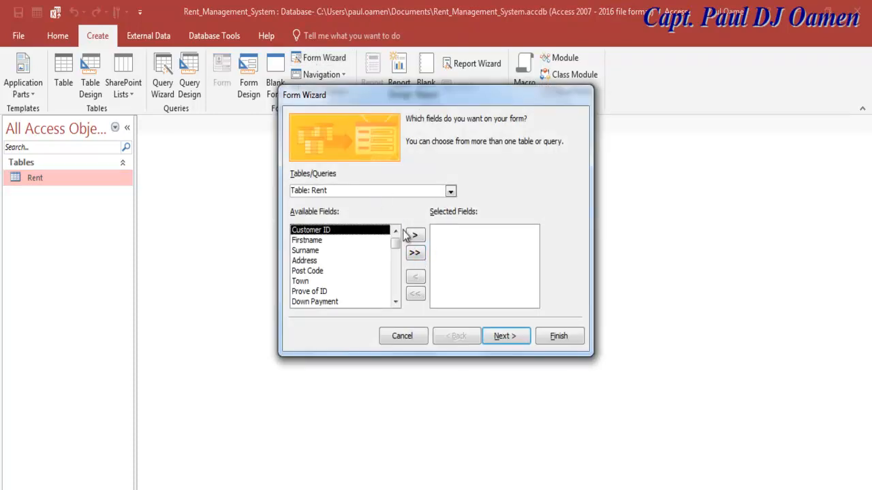
{"action": "left_click", "coordinate": [415, 252]}
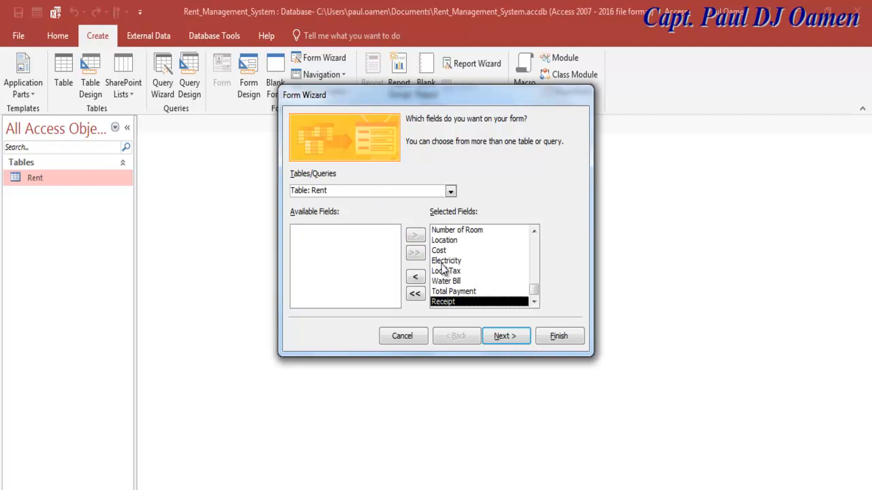
{"action": "left_click", "coordinate": [509, 344]}
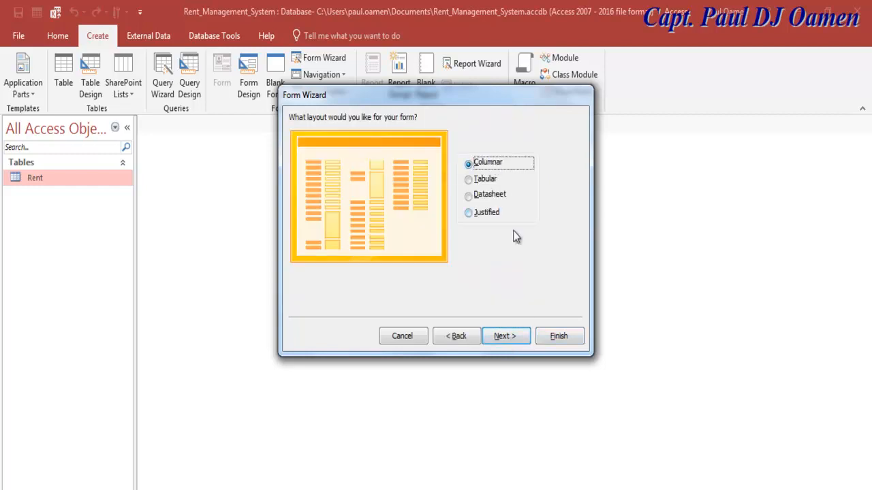
{"action": "left_click", "coordinate": [516, 335]}
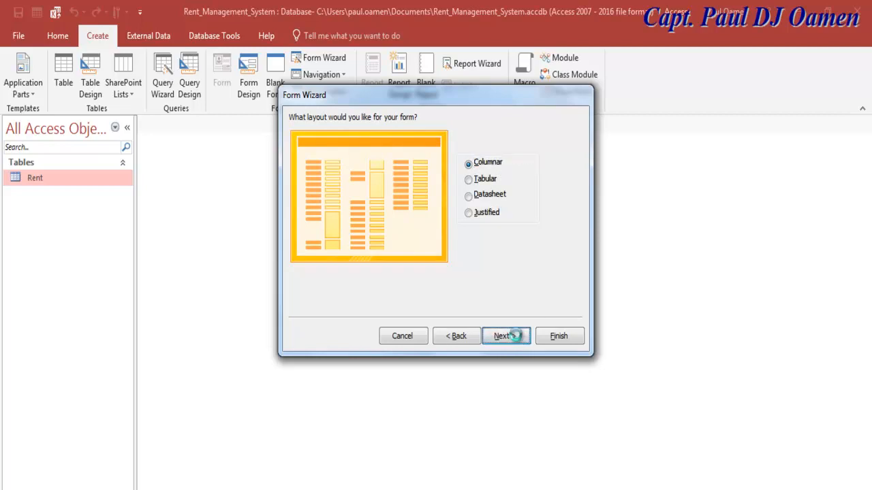
{"action": "left_click", "coordinate": [553, 335]}
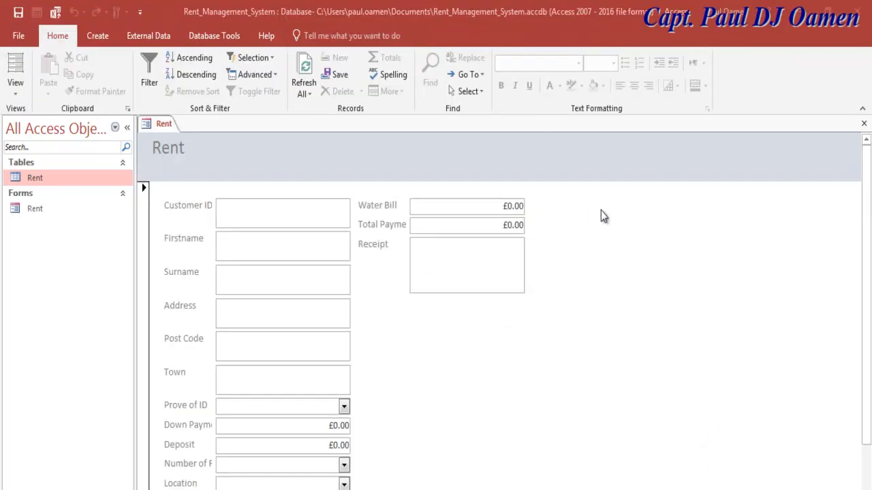
- Collapse the navigation pane and switch the Rent form to Design View
{"action": "left_click", "coordinate": [127, 128]}
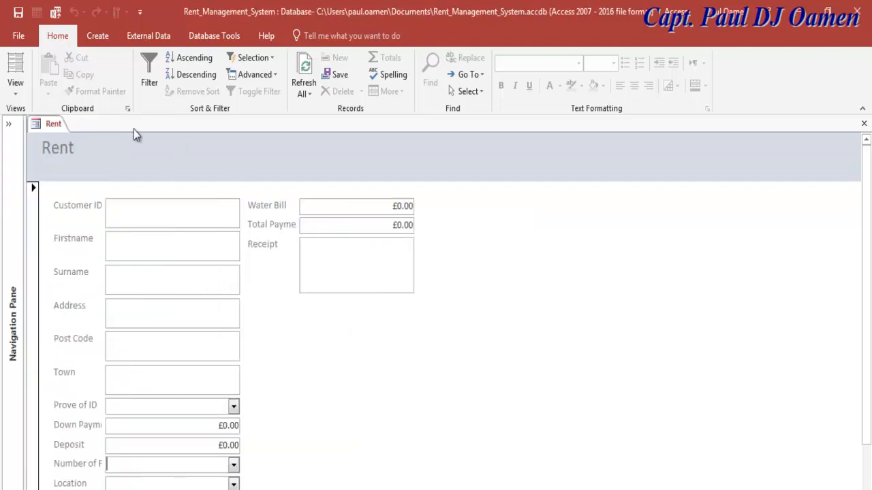
{"action": "right_click", "coordinate": [37, 127]}
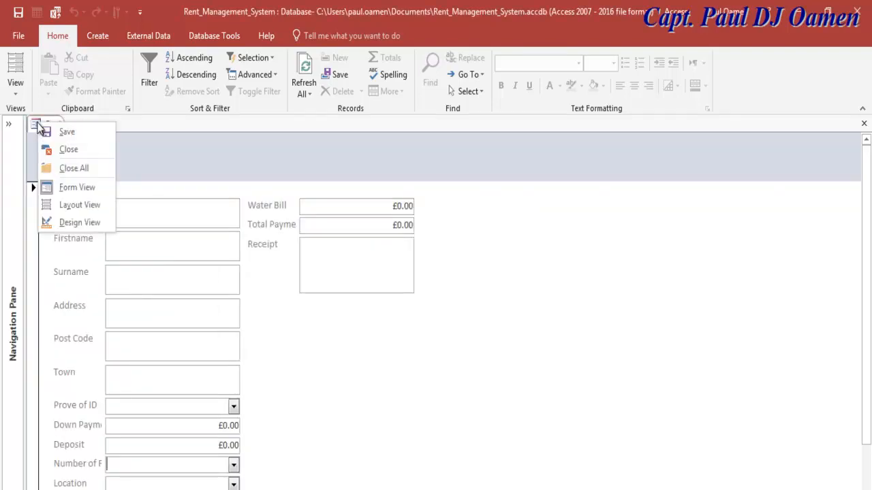
{"action": "left_click", "coordinate": [63, 223]}
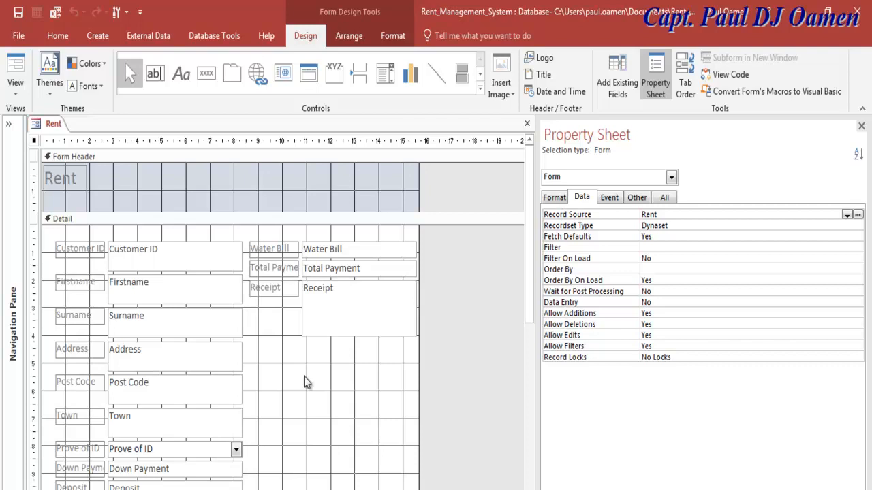
- Set the Detail section's back colour to Text 2, Lighter 80% (light blue-grey)
{"action": "left_click", "coordinate": [269, 192]}
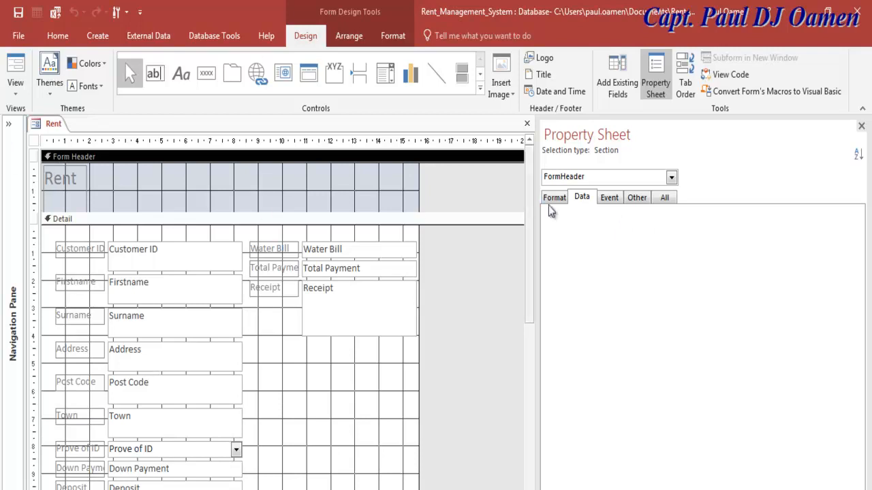
{"action": "left_click", "coordinate": [380, 193]}
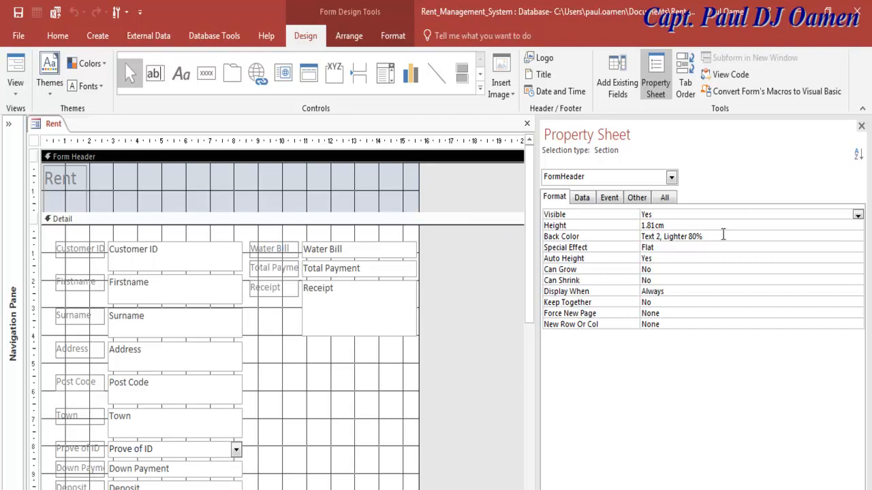
{"action": "left_click", "coordinate": [703, 236]}
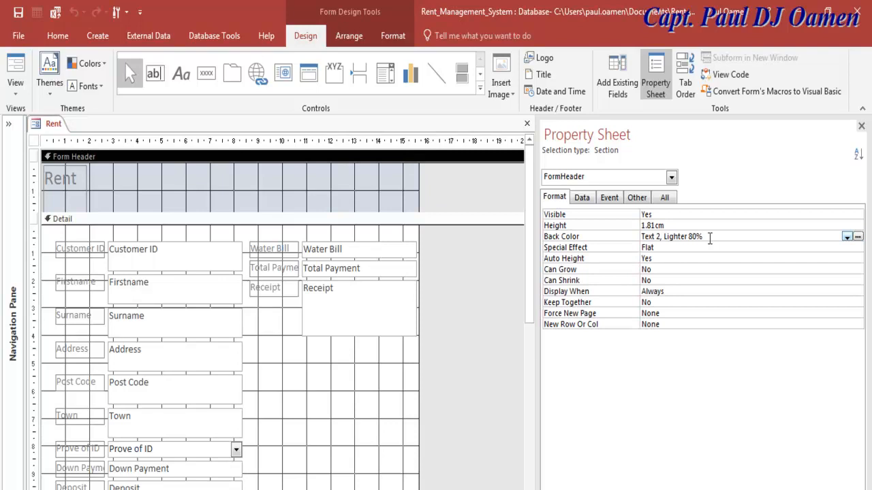
{"action": "left_click_drag", "start_coordinate": [702, 237], "coordinate": [633, 237]}
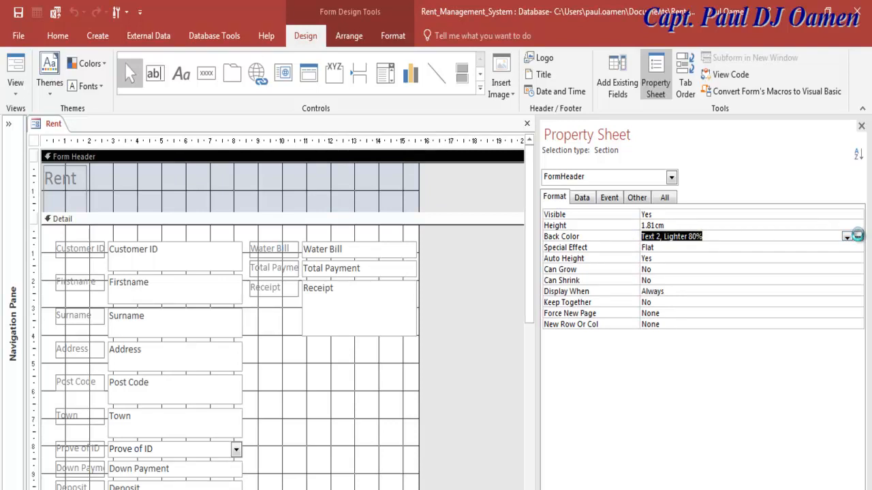
{"action": "left_click", "coordinate": [857, 236]}
{"action": "left_click", "coordinate": [858, 237]}
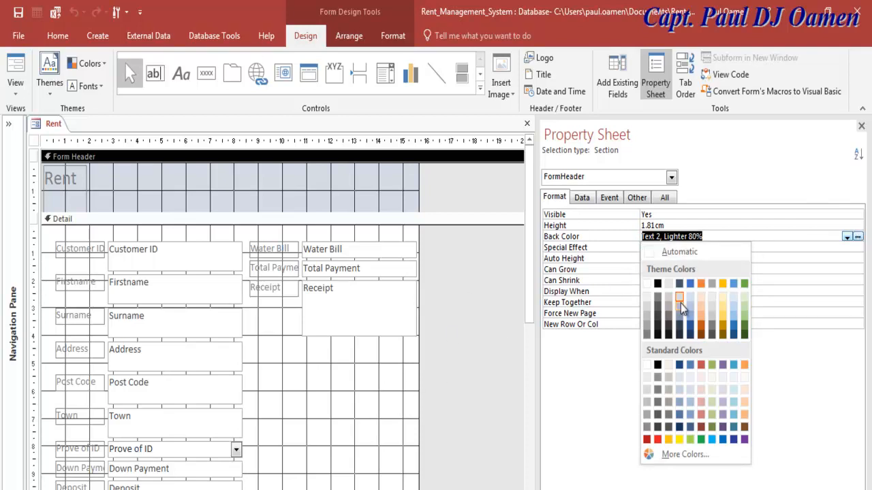
{"action": "left_click", "coordinate": [327, 382]}
{"action": "left_click", "coordinate": [327, 387]}
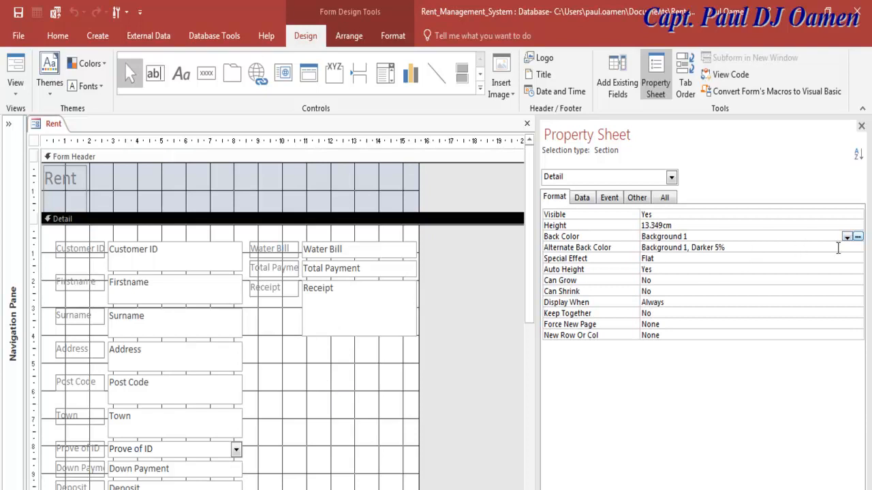
{"action": "left_click", "coordinate": [367, 412]}
{"action": "left_click", "coordinate": [847, 237]}
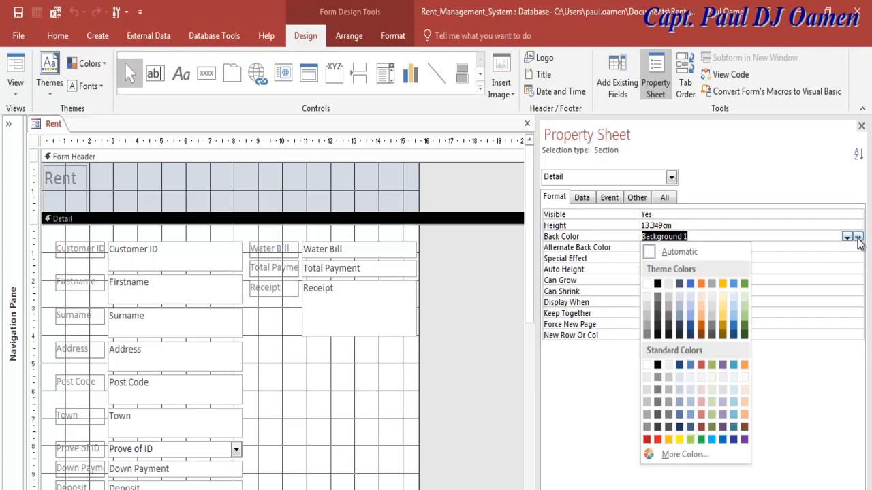
{"action": "left_click", "coordinate": [680, 298]}
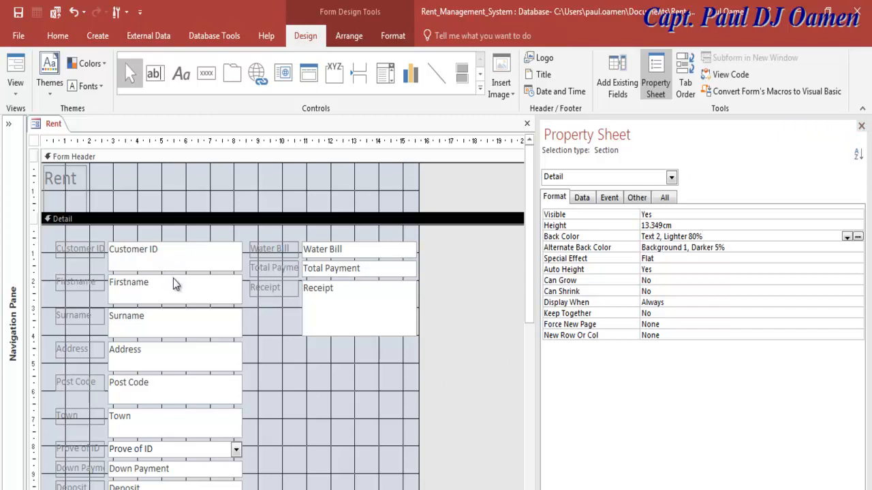
{"action": "left_click", "coordinate": [62, 188]}
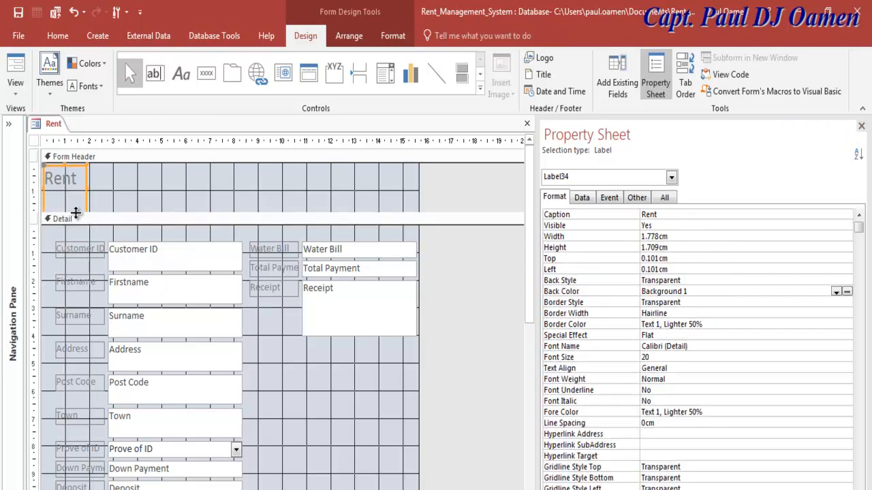
- Move the title label lower, widen it, and make its text colour Text 1, Lighter 5%
{"action": "left_click_drag", "start_coordinate": [63, 166], "coordinate": [89, 175]}
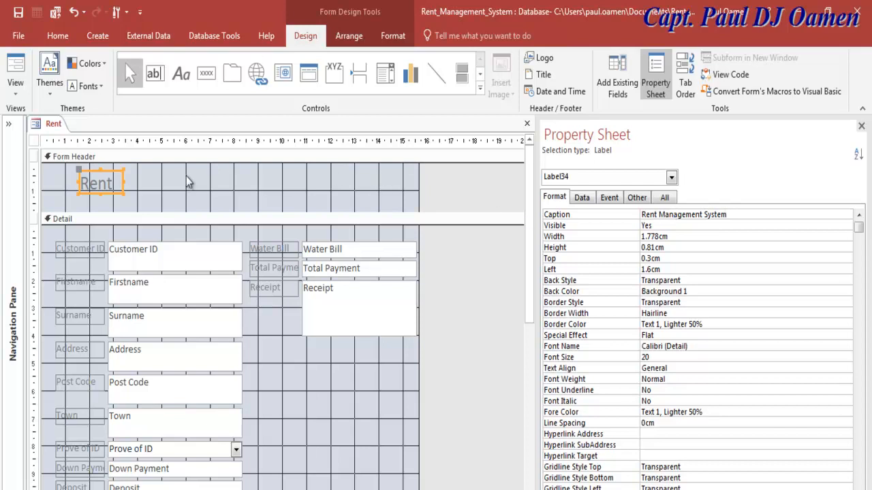
{"action": "left_click_drag", "start_coordinate": [124, 182], "coordinate": [335, 188]}
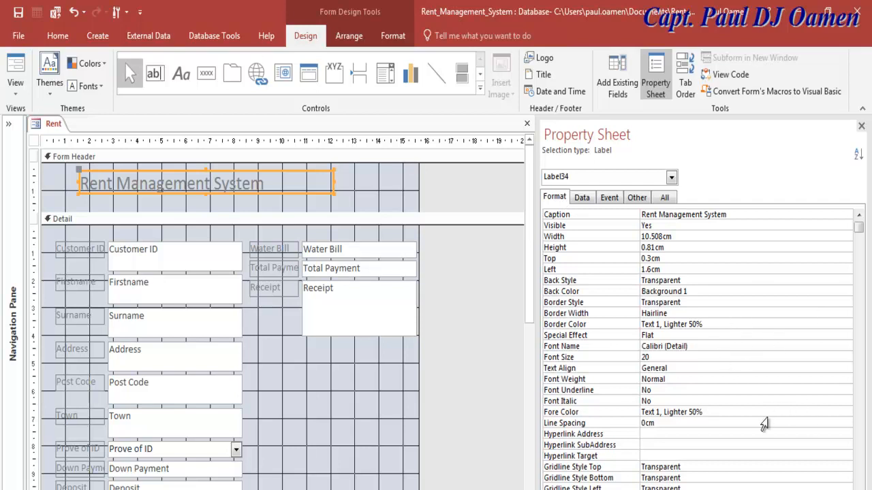
{"action": "left_click", "coordinate": [715, 414]}
{"action": "left_click", "coordinate": [837, 413]}
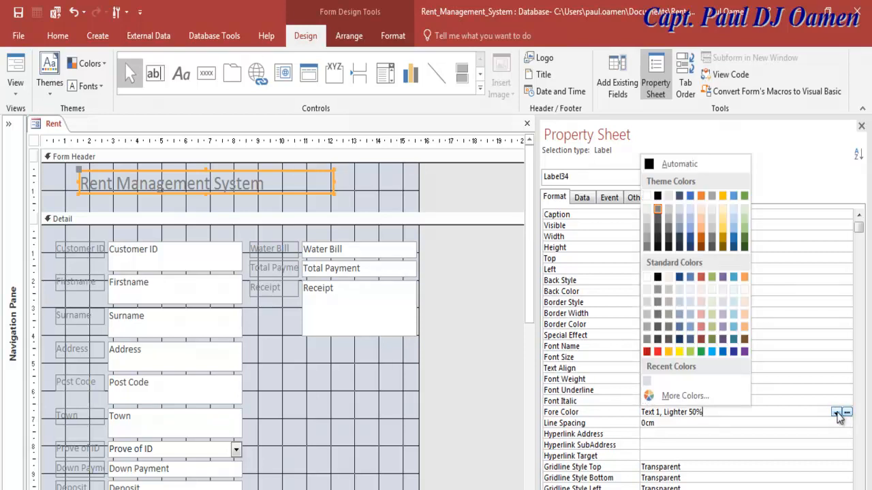
{"action": "left_click", "coordinate": [659, 247]}
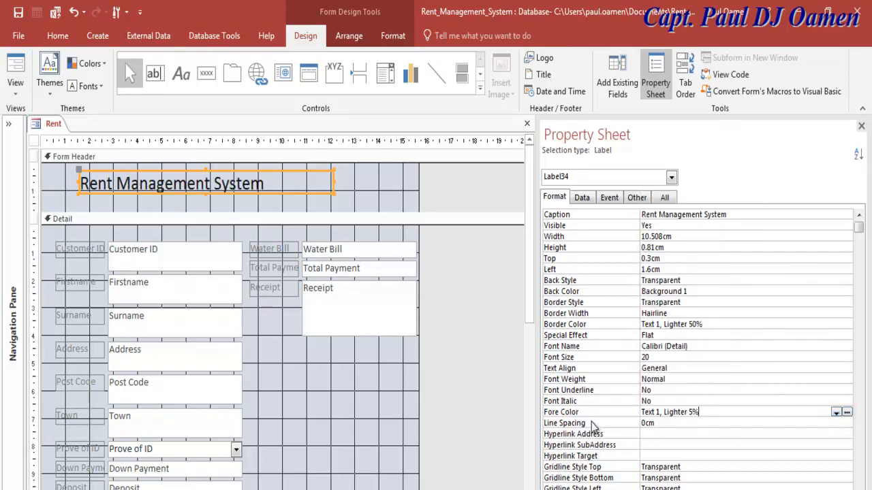
- Set the Rent Management System title's font size to 48
{"action": "left_click", "coordinate": [639, 354]}
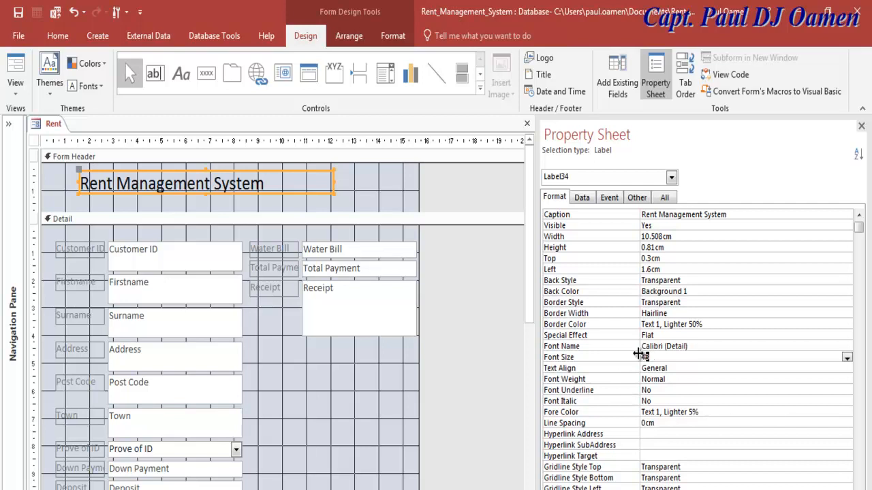
{"action": "key", "text": "Return"}
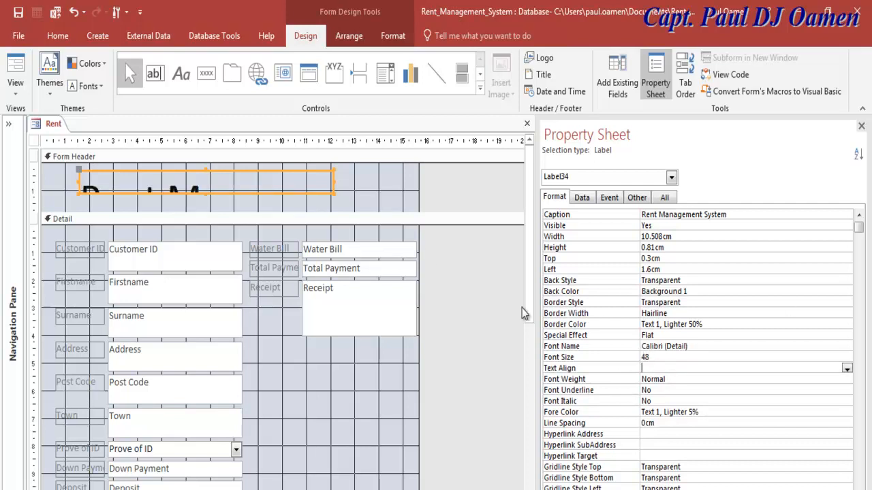
{"action": "left_click", "coordinate": [285, 190]}
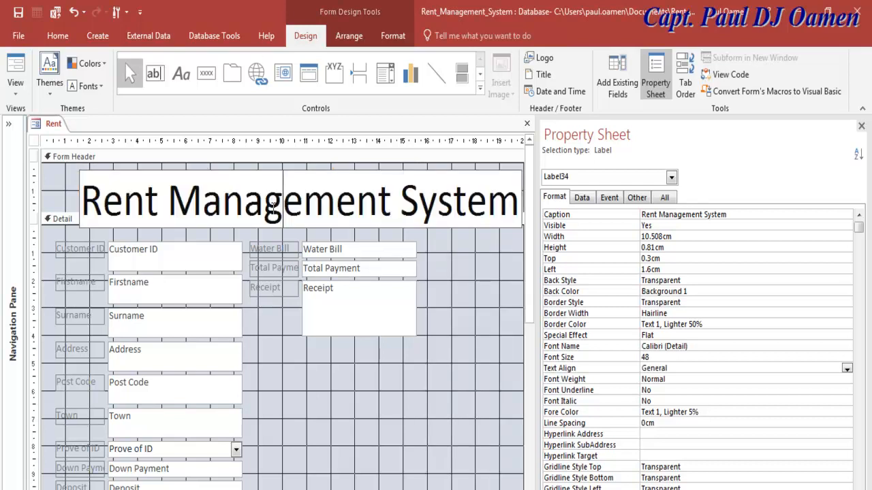
{"action": "left_click", "coordinate": [61, 192]}
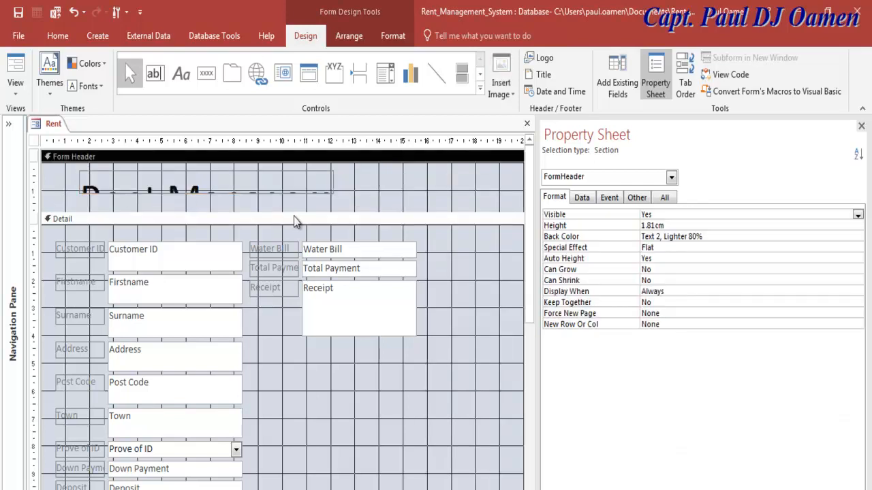
- Fit the title label to its text and set all field labels and boxes to 22-point font
{"action": "left_click", "coordinate": [231, 183]}
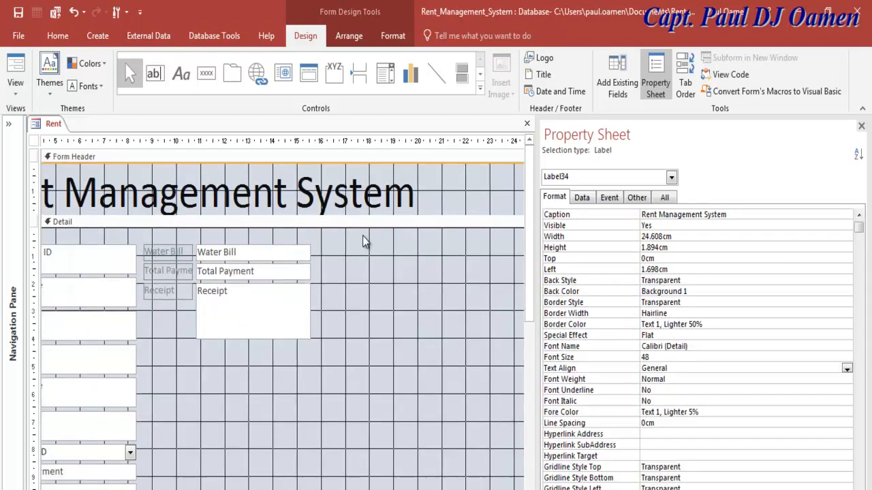
{"action": "left_click", "coordinate": [452, 364]}
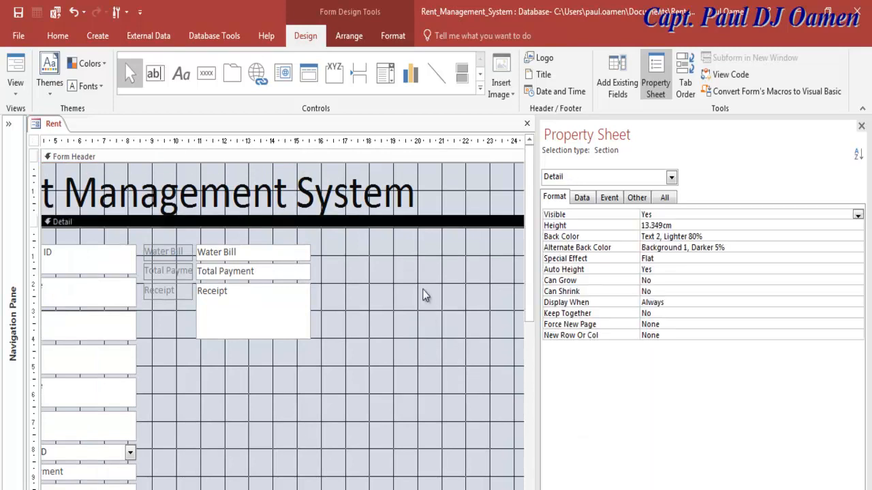
{"action": "left_click_drag", "start_coordinate": [531, 287], "coordinate": [528, 358]}
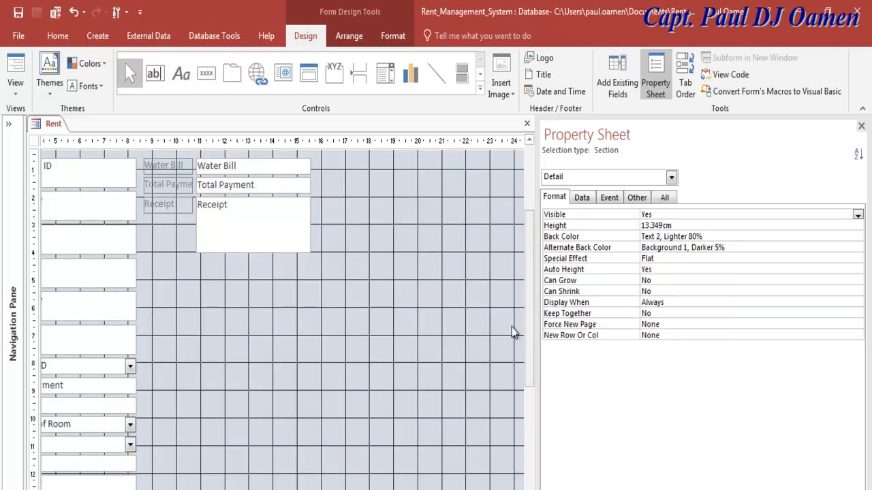
{"action": "left_click_drag", "start_coordinate": [369, 164], "coordinate": [31, 373]}
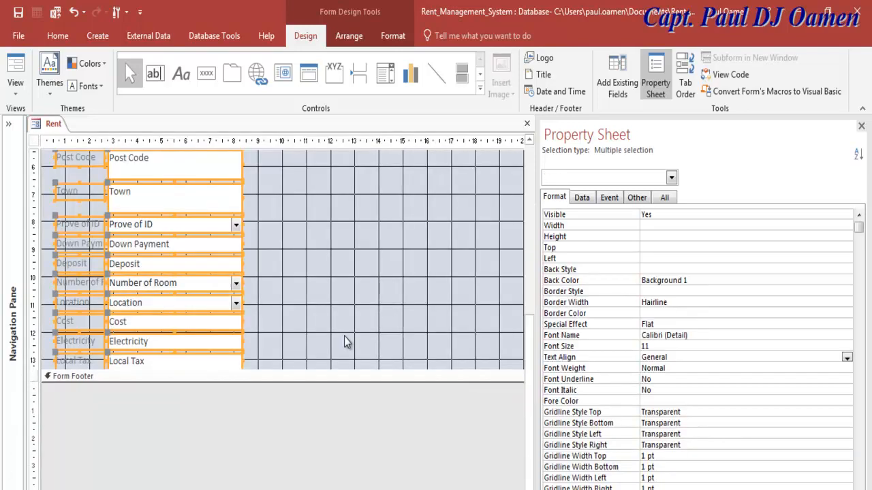
{"action": "left_click", "coordinate": [755, 346]}
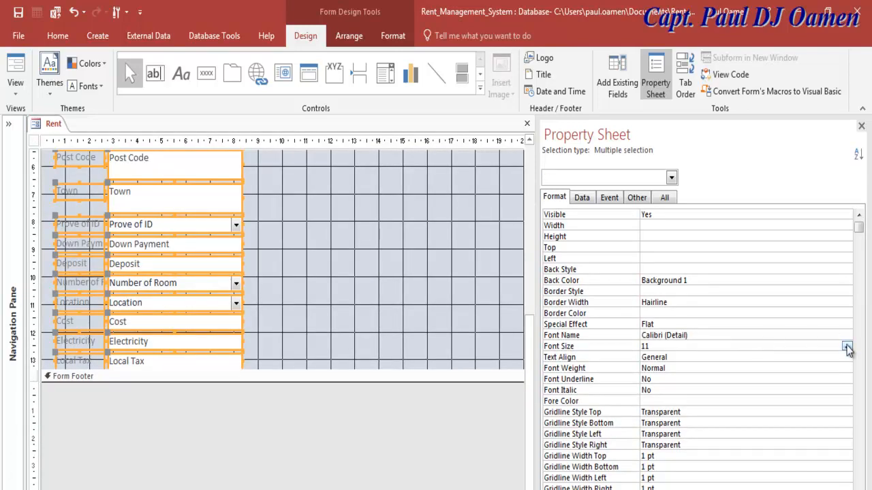
{"action": "left_click", "coordinate": [846, 347]}
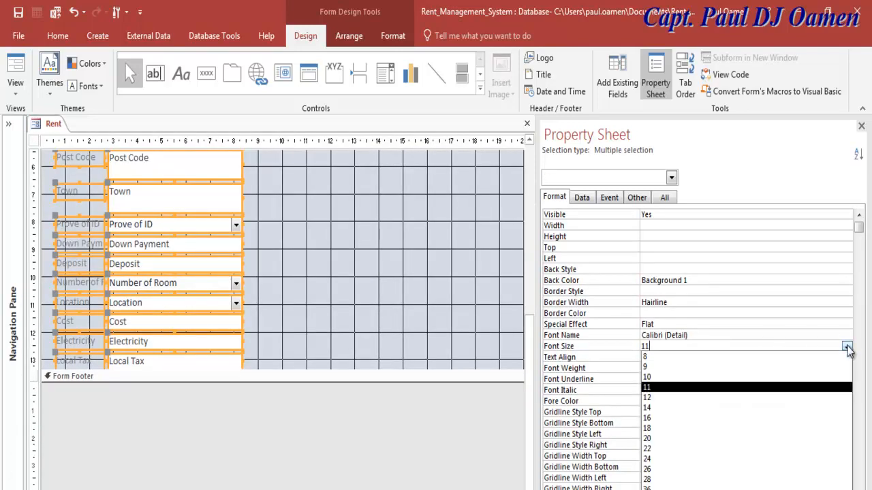
{"action": "left_click", "coordinate": [671, 449]}
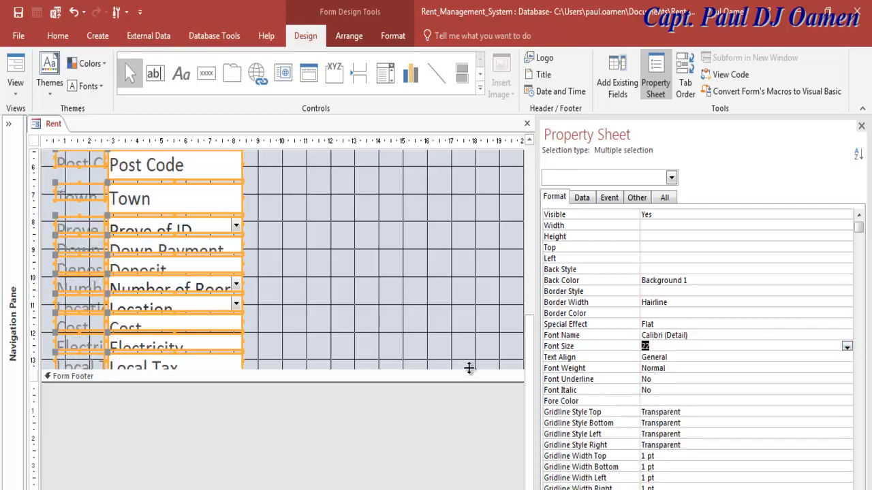
- Make the Detail section taller and rearrange the fields into side-by-side groups
{"action": "left_click_drag", "start_coordinate": [477, 378], "coordinate": [491, 459]}
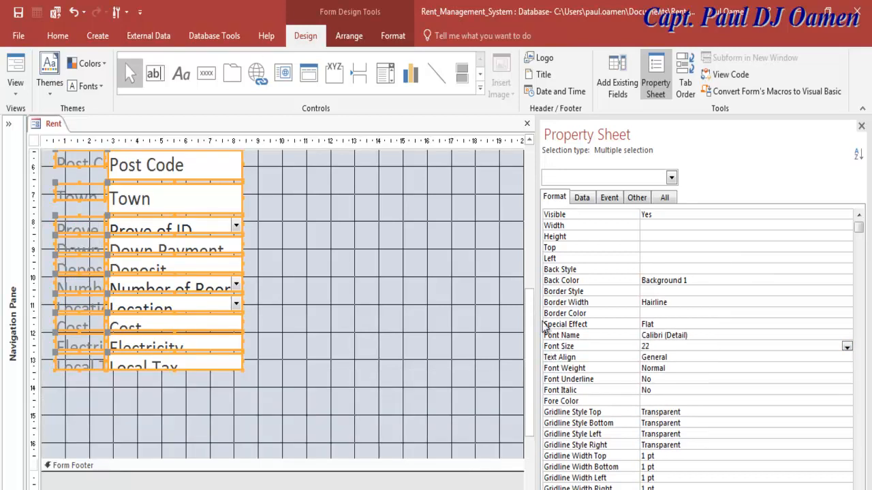
{"action": "left_click_drag", "start_coordinate": [537, 288], "coordinate": [617, 291]}
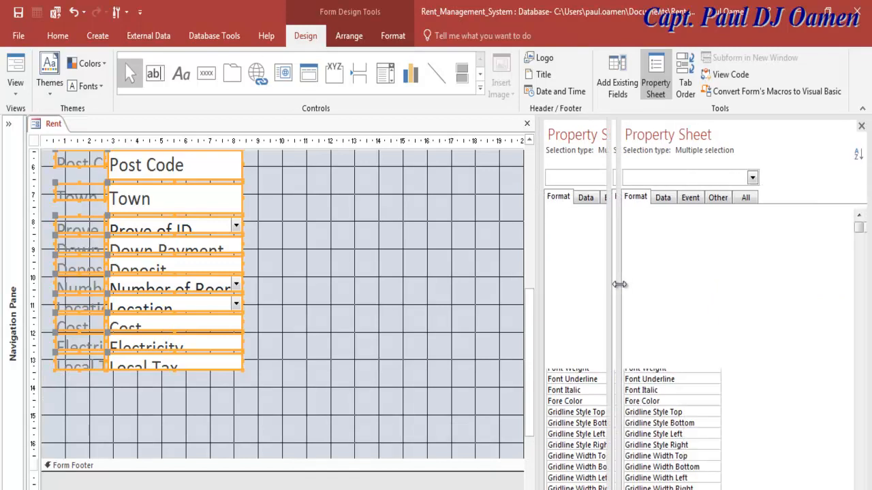
{"action": "left_click_drag", "start_coordinate": [606, 355], "coordinate": [623, 260]}
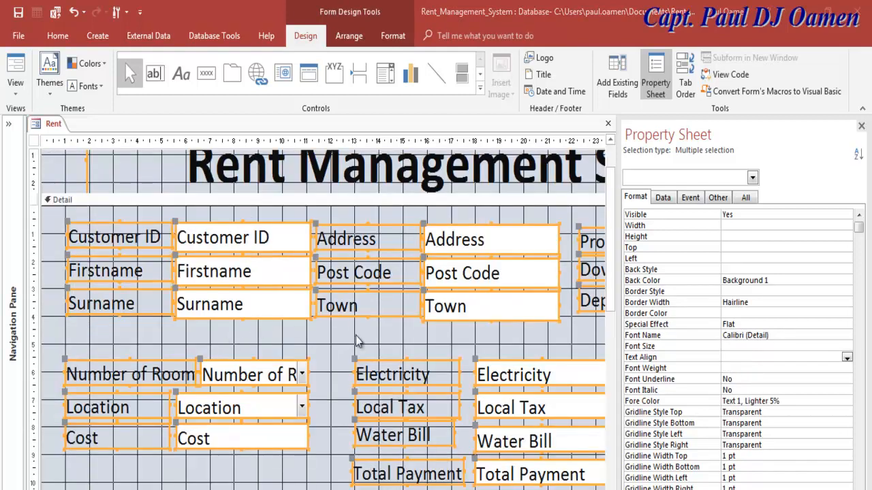
{"action": "left_click", "coordinate": [379, 342]}
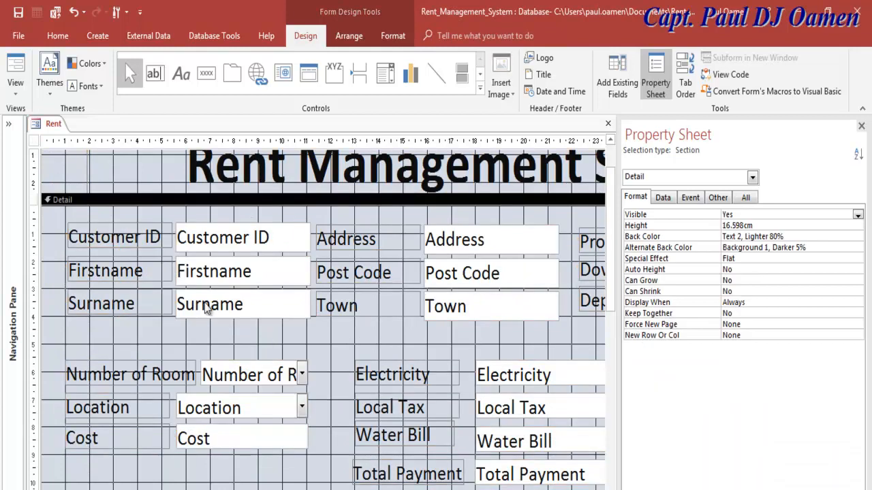
{"action": "right_click", "coordinate": [37, 126]}
{"action": "left_click", "coordinate": [71, 186]}
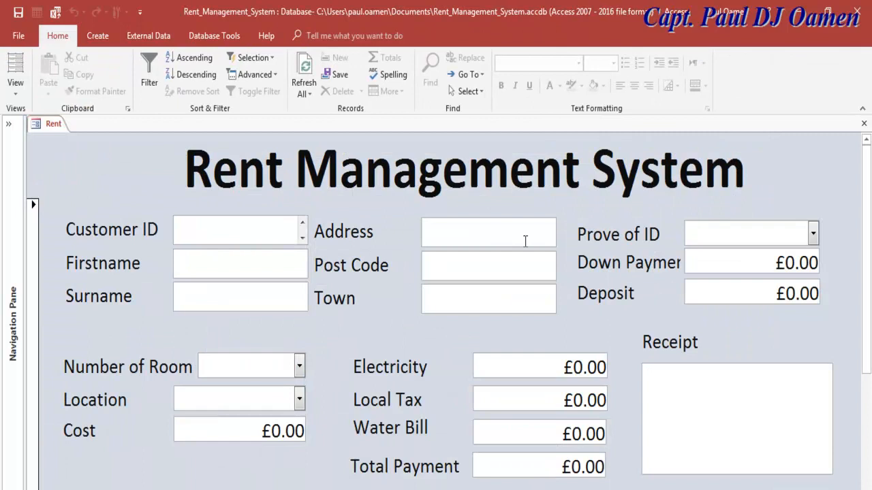
{"action": "right_click", "coordinate": [36, 129]}
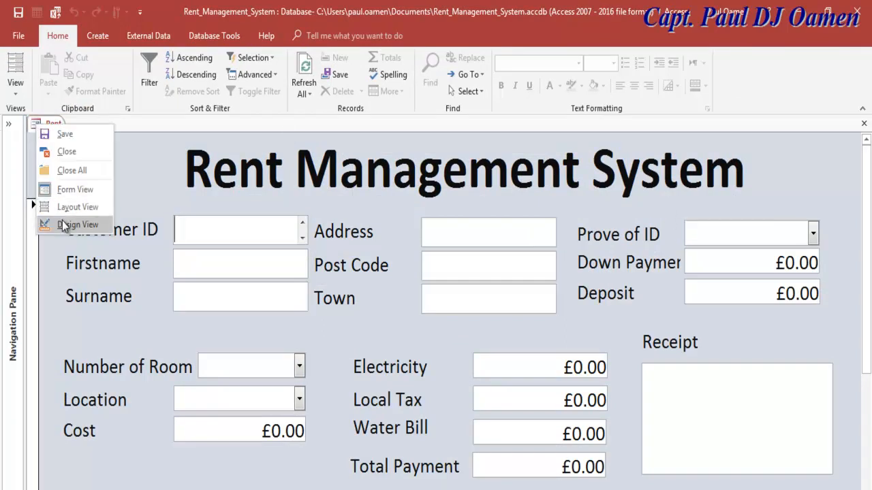
{"action": "left_click", "coordinate": [62, 226]}
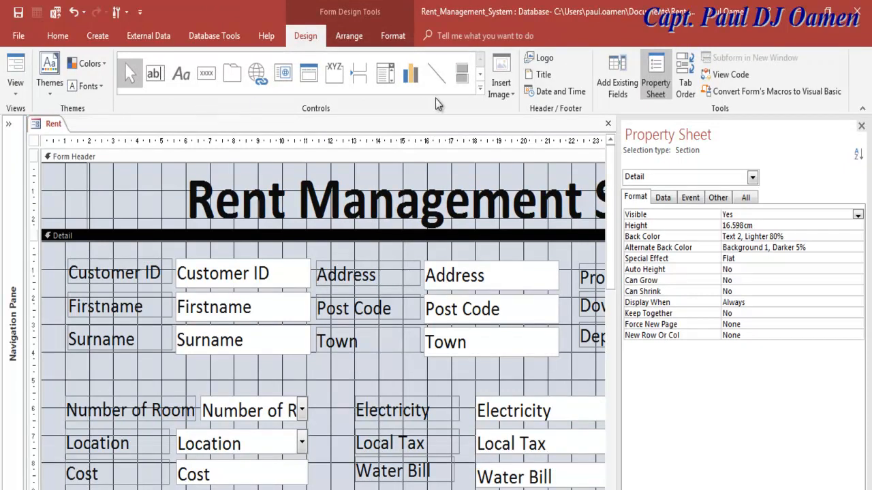
- Draw a rectangle around the Customer ID, name and address fields
{"action": "left_click", "coordinate": [479, 94]}
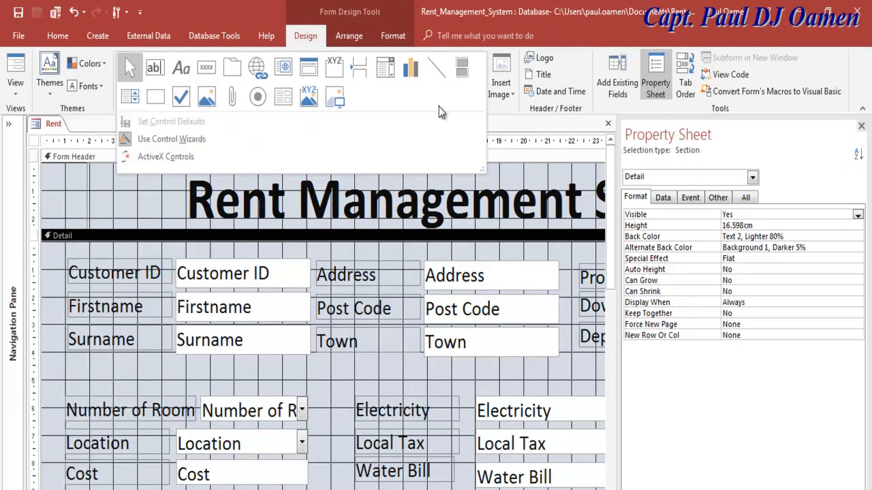
{"action": "left_click", "coordinate": [150, 98]}
{"action": "mouse_move", "coordinate": [57, 251]}
{"action": "left_mouse_down"}
{"action": "mouse_move", "coordinate": [459, 289]}
{"action": "mouse_move", "coordinate": [540, 326]}
{"action": "mouse_move", "coordinate": [574, 369]}
{"action": "left_mouse_up"}
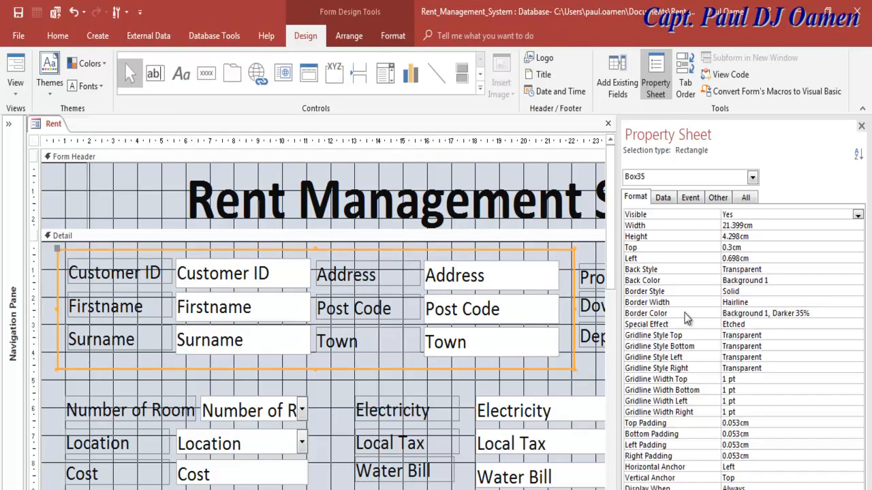
- Give the rectangle a nearly black, 6 pt border and close the Property Sheet
{"action": "left_click", "coordinate": [841, 300]}
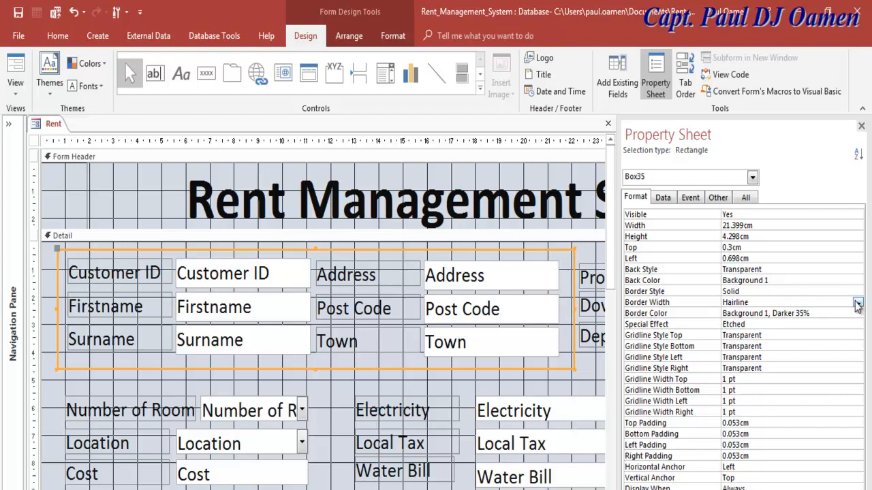
{"action": "left_click", "coordinate": [858, 302]}
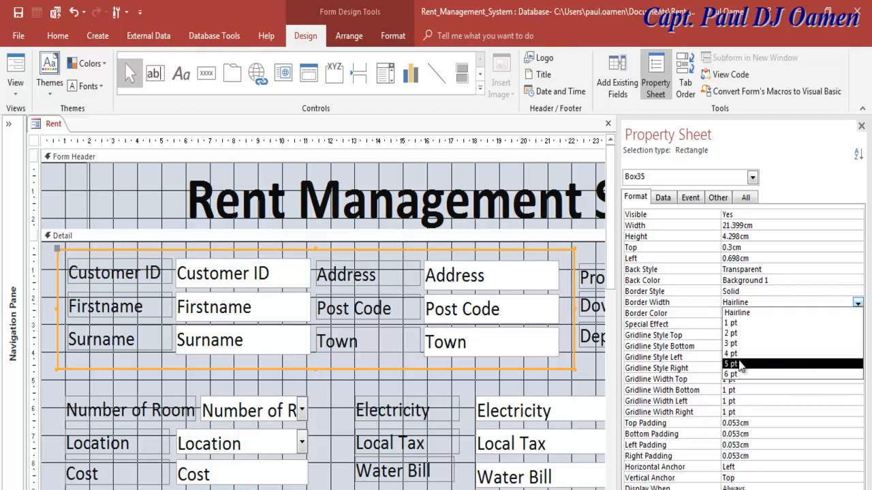
{"action": "left_click", "coordinate": [739, 355]}
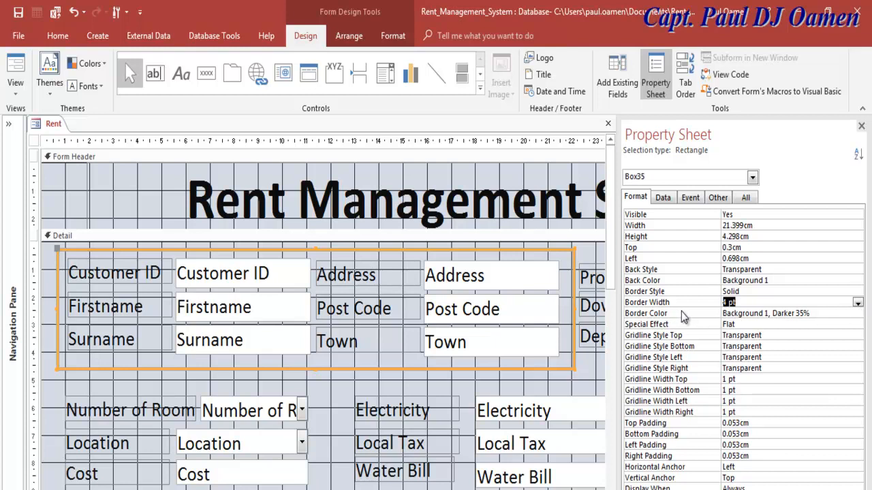
{"action": "left_click", "coordinate": [827, 314]}
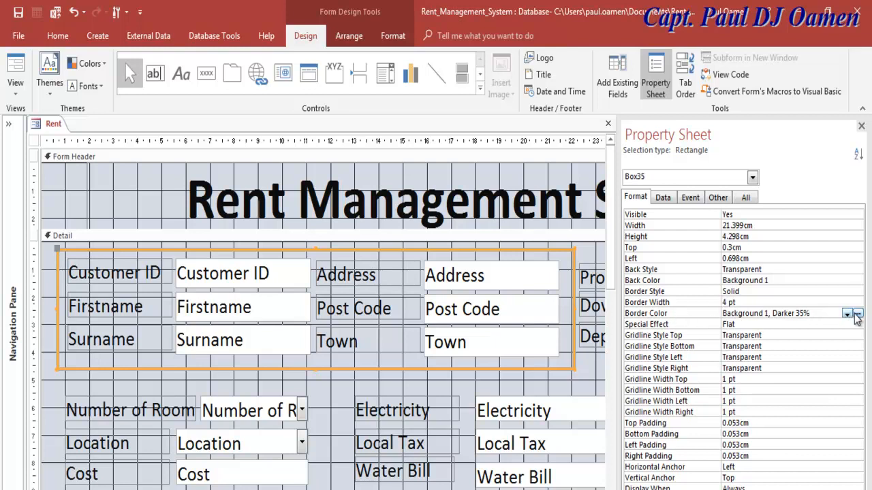
{"action": "left_click", "coordinate": [857, 314]}
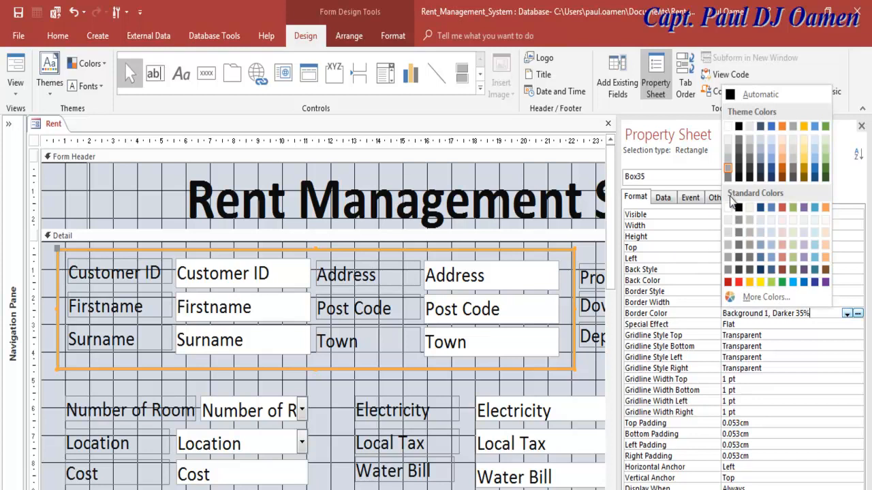
{"action": "left_click", "coordinate": [738, 178]}
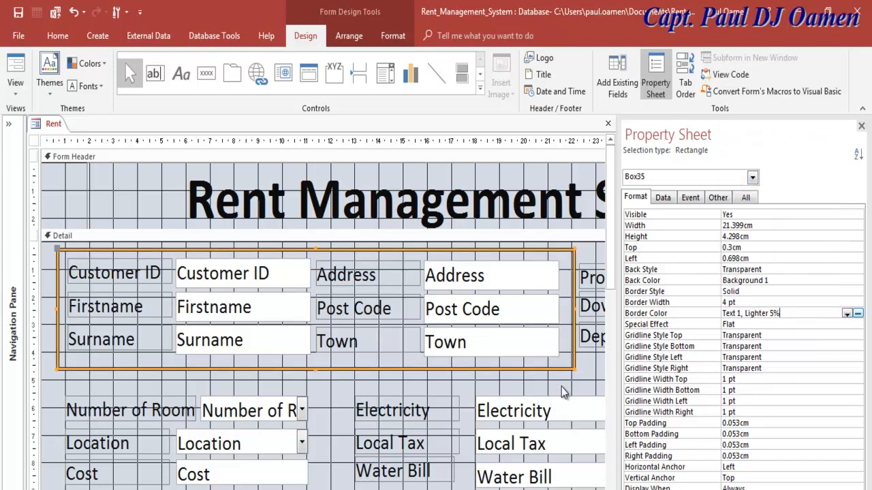
{"action": "left_click", "coordinate": [808, 302]}
{"action": "left_click", "coordinate": [857, 303]}
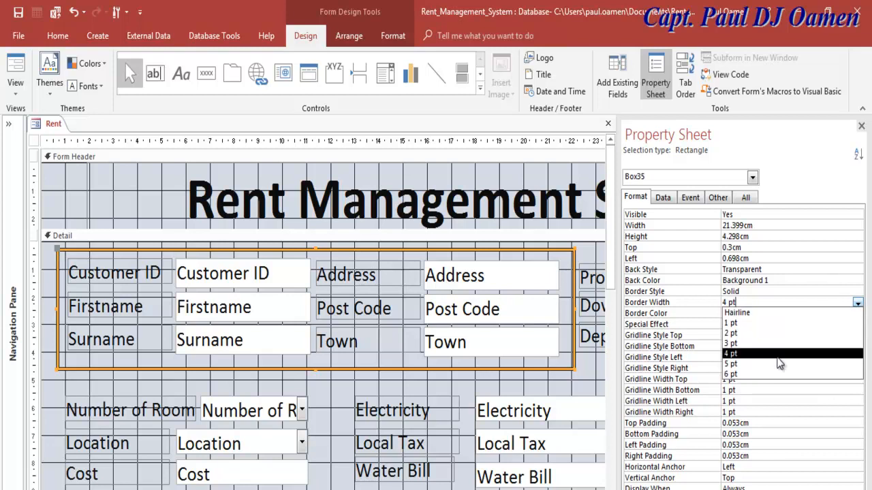
{"action": "left_click", "coordinate": [758, 376]}
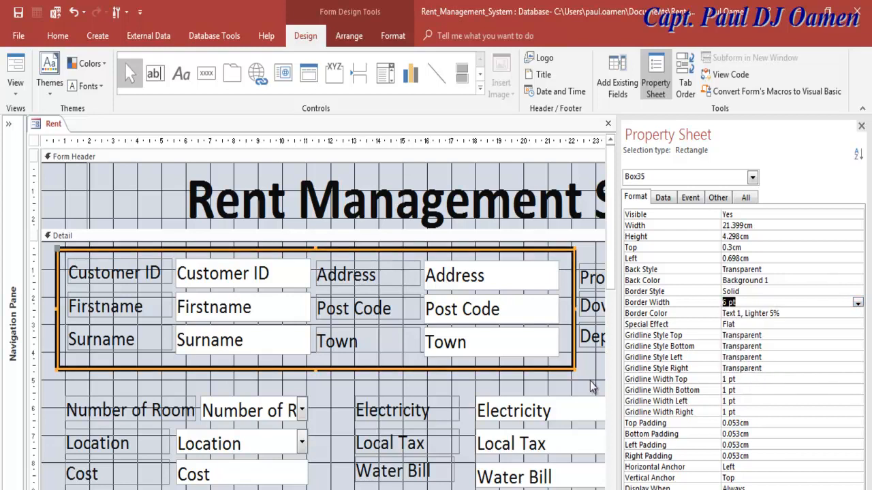
{"action": "left_click", "coordinate": [591, 386]}
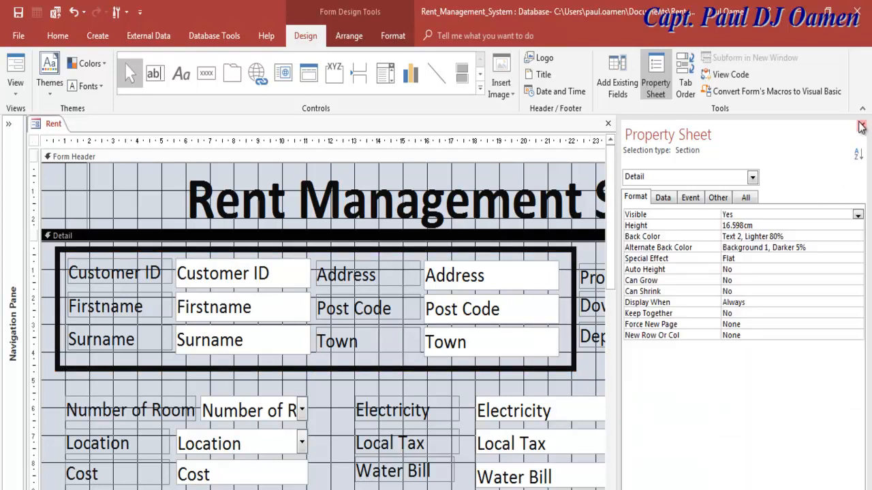
{"action": "left_click", "coordinate": [860, 126]}
{"action": "left_click", "coordinate": [575, 340]}
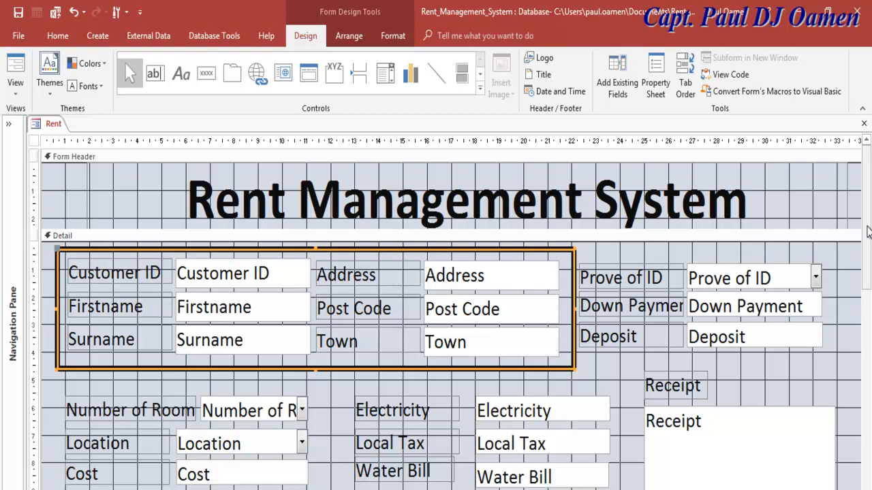
- Paste two copies of the bordered box around the Number of Room and Electricity field groups
{"action": "scroll", "coordinate": [810, 326], "scroll_direction": "down", "scroll_amount": 1}
{"action": "left_click", "coordinate": [809, 326]}
{"action": "key", "text": "ctrl+v"}
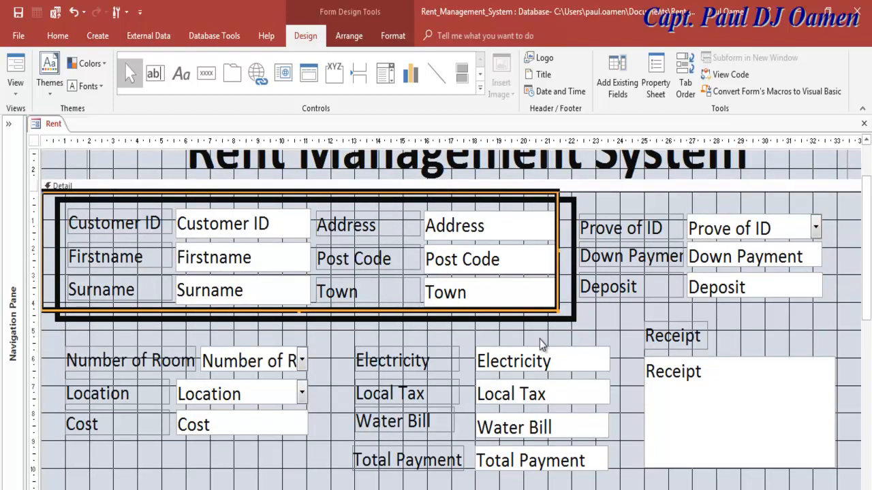
{"action": "left_click_drag", "start_coordinate": [547, 307], "coordinate": [563, 455]}
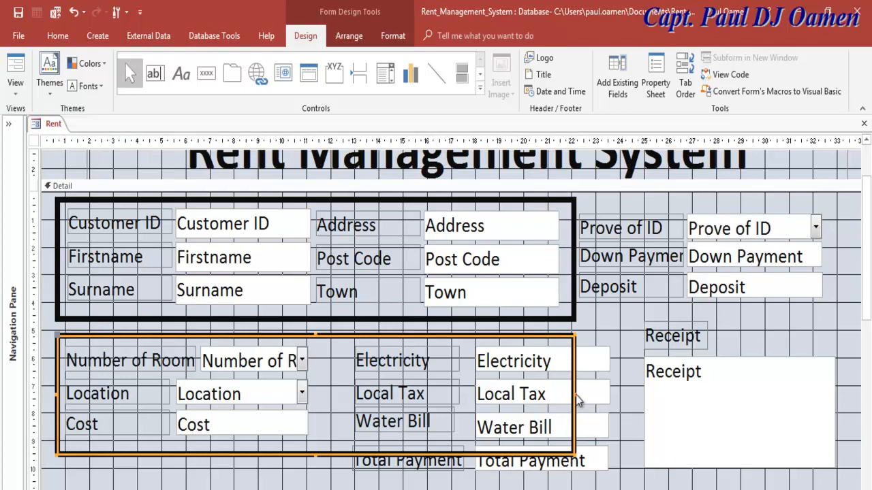
{"action": "left_click_drag", "start_coordinate": [575, 395], "coordinate": [332, 413]}
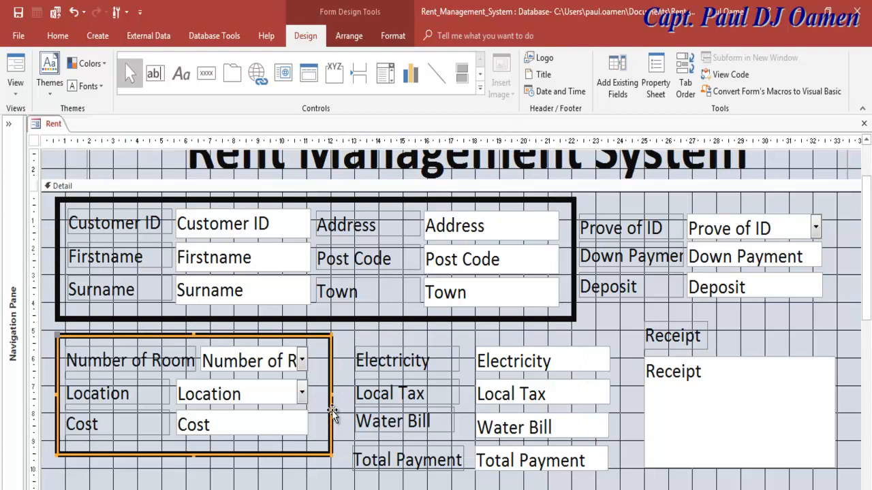
{"action": "key", "text": "ctrl+v"}
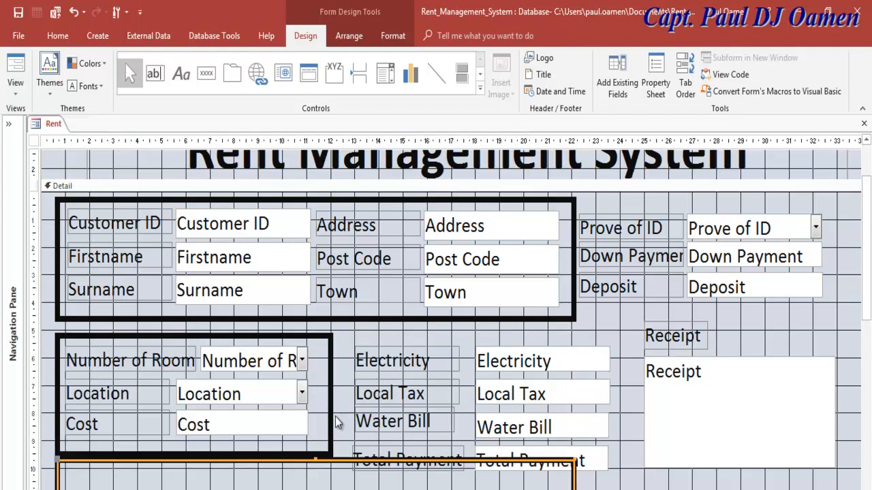
{"action": "left_click_drag", "start_coordinate": [347, 463], "coordinate": [627, 338]}
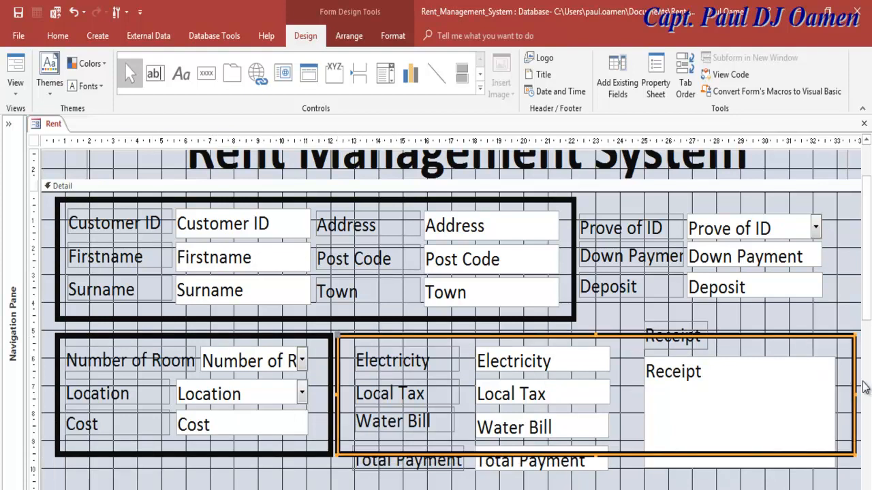
{"action": "left_click_drag", "start_coordinate": [853, 398], "coordinate": [620, 412]}
{"action": "scroll", "coordinate": [555, 366], "scroll_direction": "down", "scroll_amount": 3}
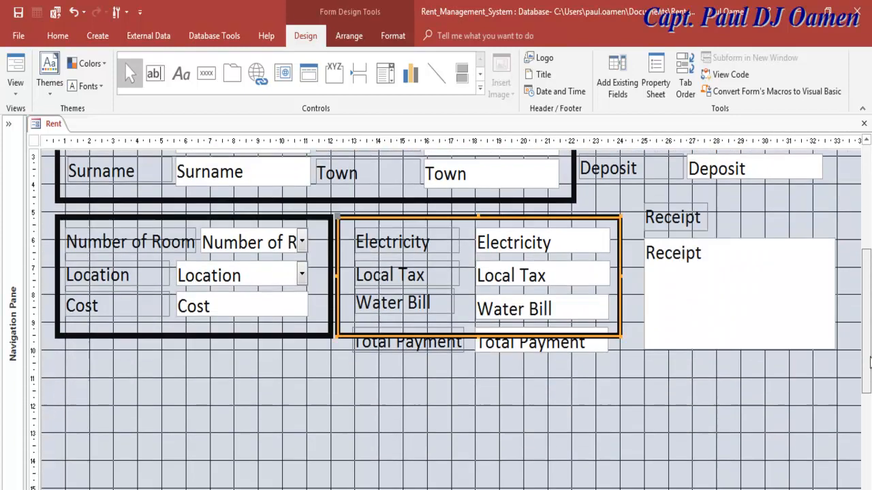
{"action": "left_click_drag", "start_coordinate": [479, 335], "coordinate": [482, 363]}
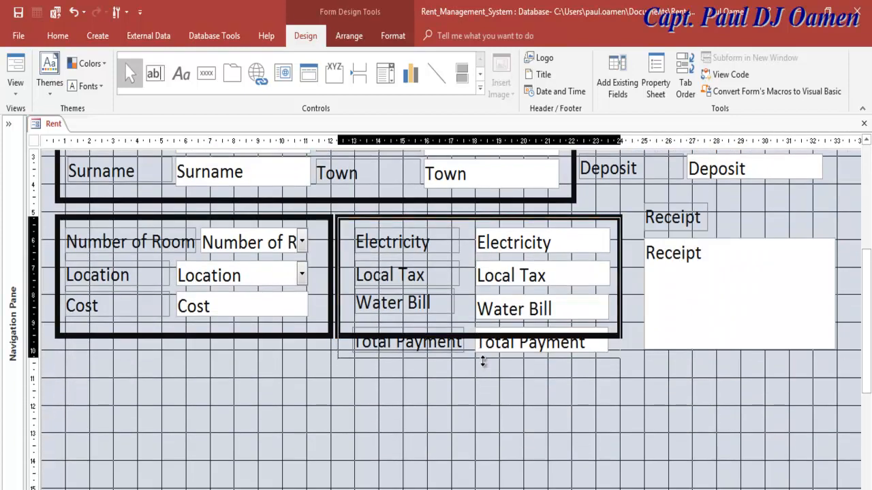
{"action": "left_click", "coordinate": [258, 336]}
{"action": "left_click_drag", "start_coordinate": [194, 335], "coordinate": [194, 359]}
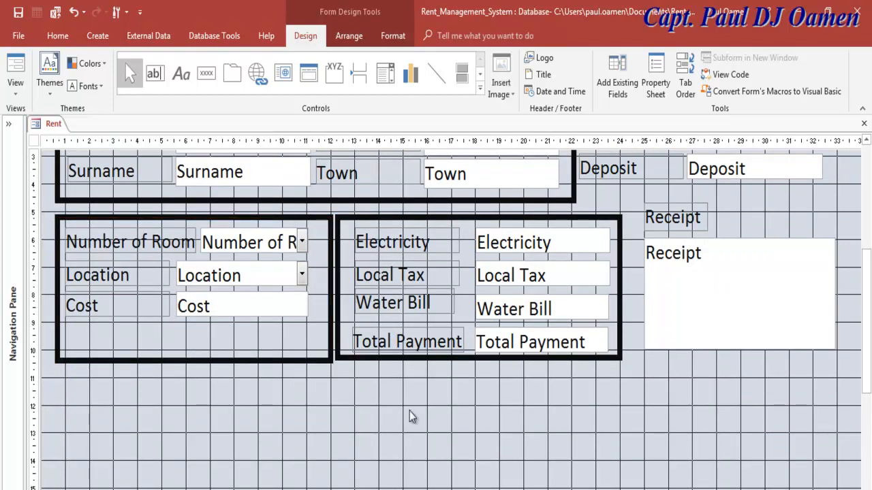
- Widen the top box to include the Prove of ID fields and nudge the room fields up
{"action": "left_click_drag", "start_coordinate": [865, 323], "coordinate": [870, 243]}
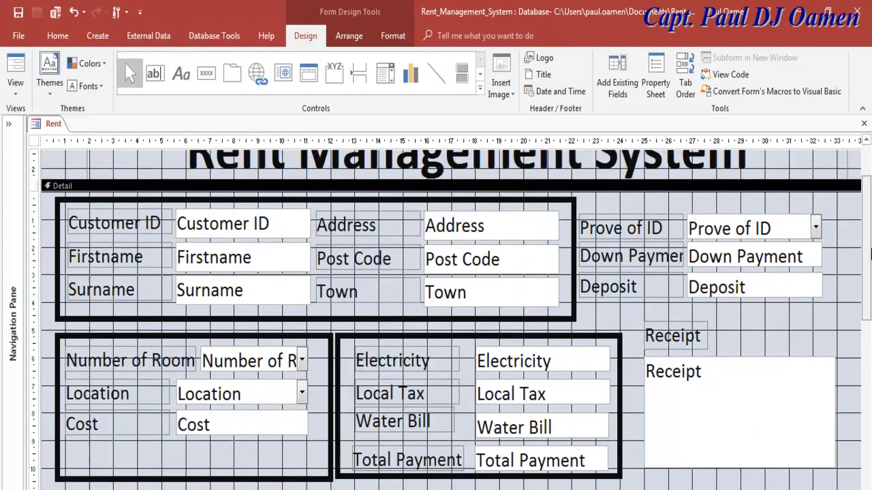
{"action": "left_click", "coordinate": [574, 289]}
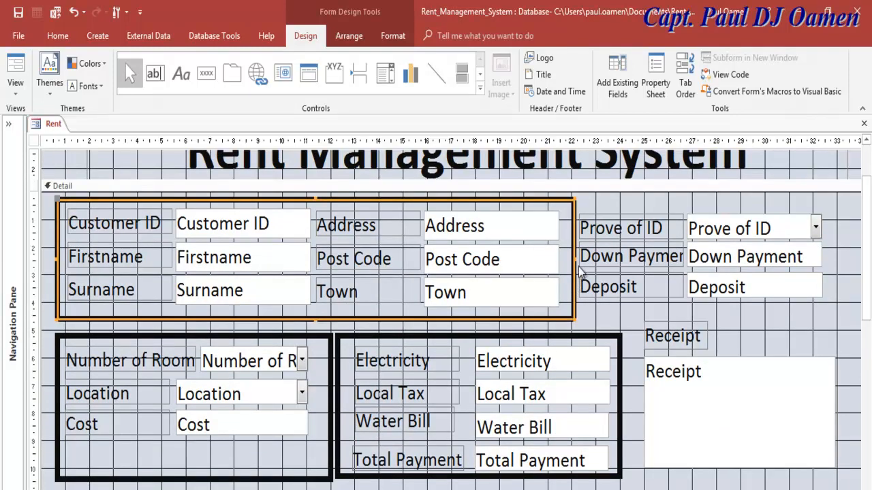
{"action": "left_click_drag", "start_coordinate": [576, 275], "coordinate": [784, 275]}
{"action": "left_click_drag", "start_coordinate": [306, 410], "coordinate": [82, 322]}
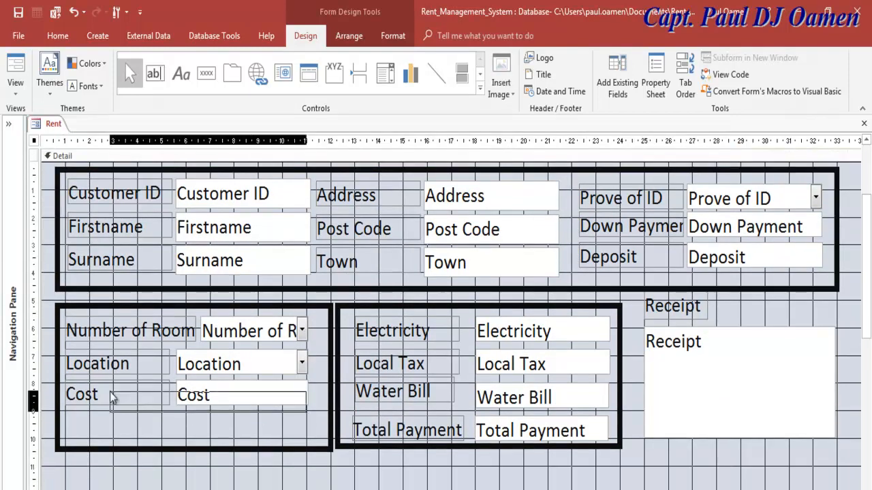
{"action": "left_click_drag", "start_coordinate": [188, 338], "coordinate": [189, 335]}
{"action": "key", "text": "Up"}
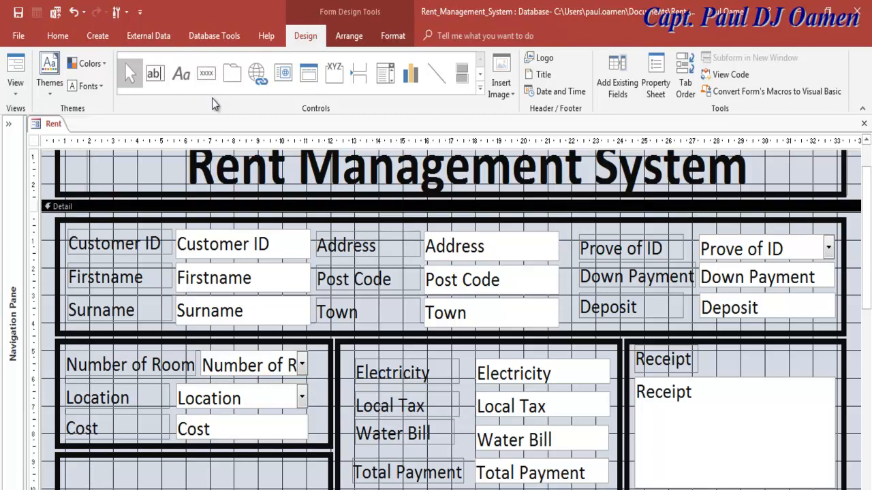
- Place a command button in the bottom box with the Save Record action
{"action": "left_click", "coordinate": [207, 72]}
{"action": "left_click", "coordinate": [81, 470]}
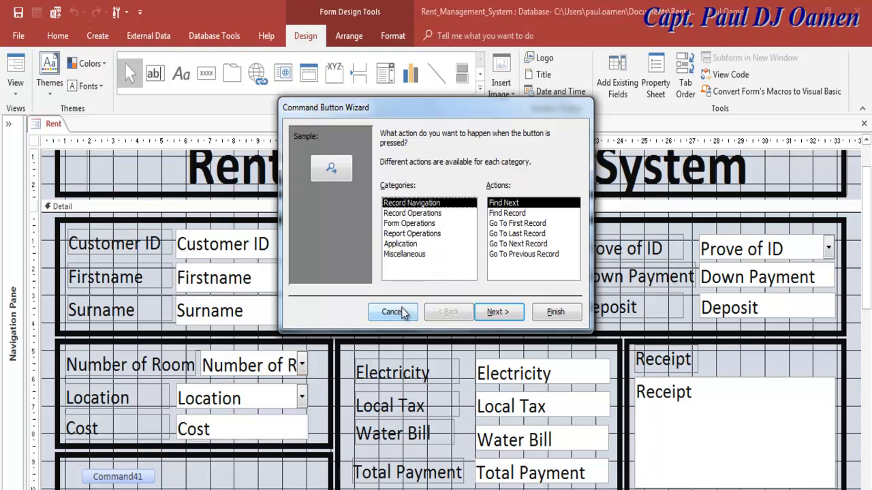
{"action": "left_click", "coordinate": [507, 213]}
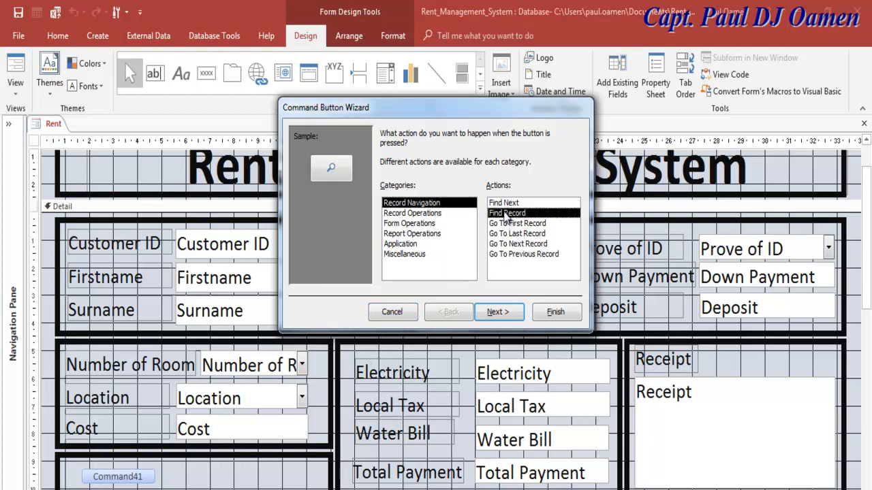
{"action": "left_click", "coordinate": [417, 214]}
{"action": "left_click", "coordinate": [506, 244]}
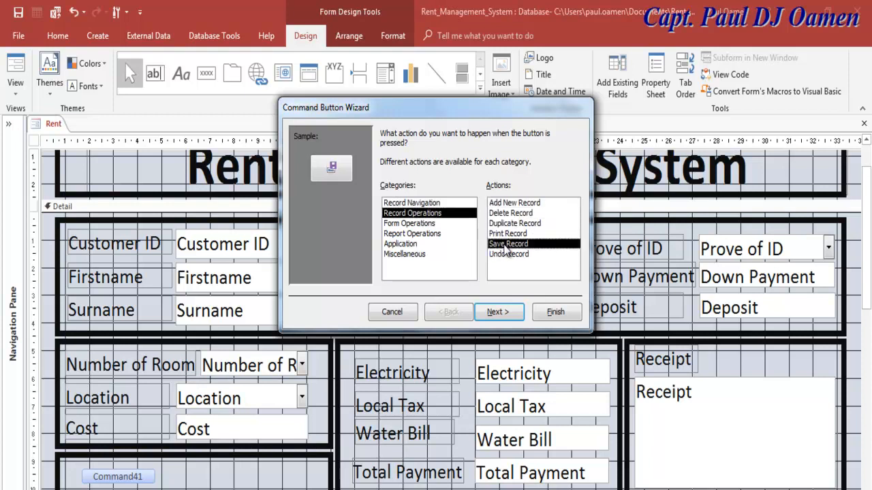
{"action": "left_click", "coordinate": [493, 317]}
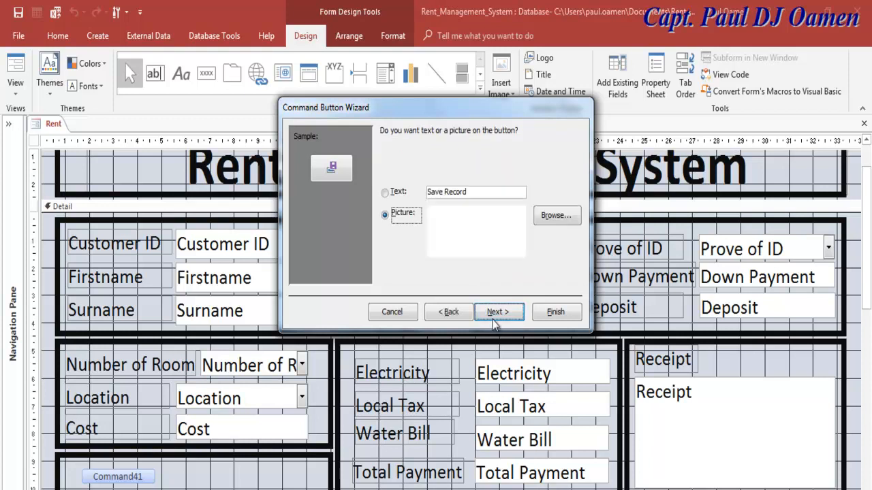
- Caption the button 'Rental' and name it cmdRental
{"action": "left_click_drag", "start_coordinate": [471, 191], "coordinate": [419, 196]}
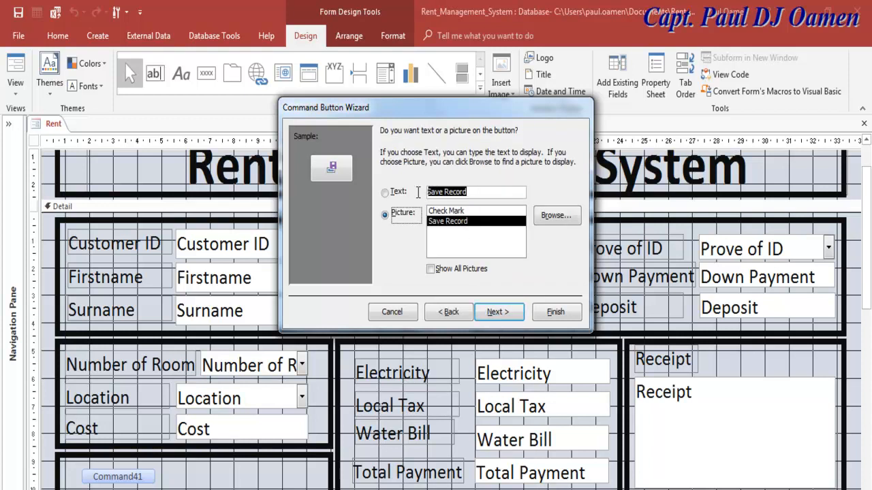
{"action": "type", "text": "R"}
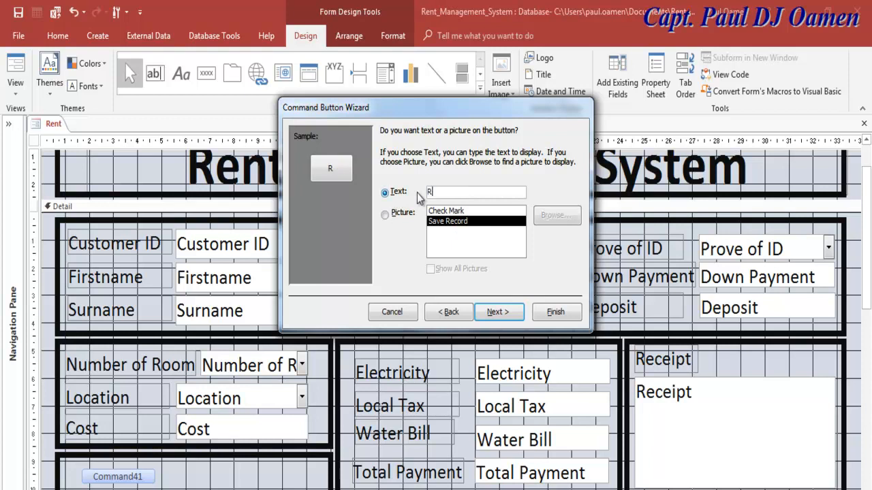
{"action": "type", "text": "ental"}
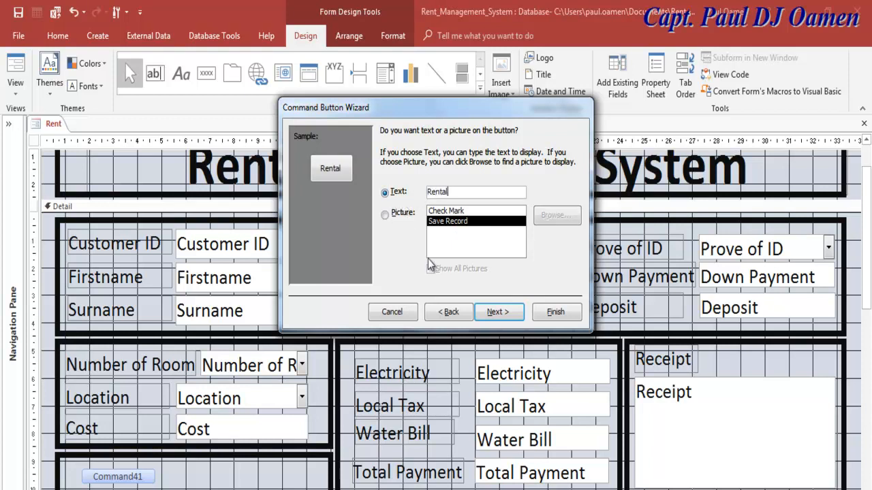
{"action": "left_click", "coordinate": [497, 312]}
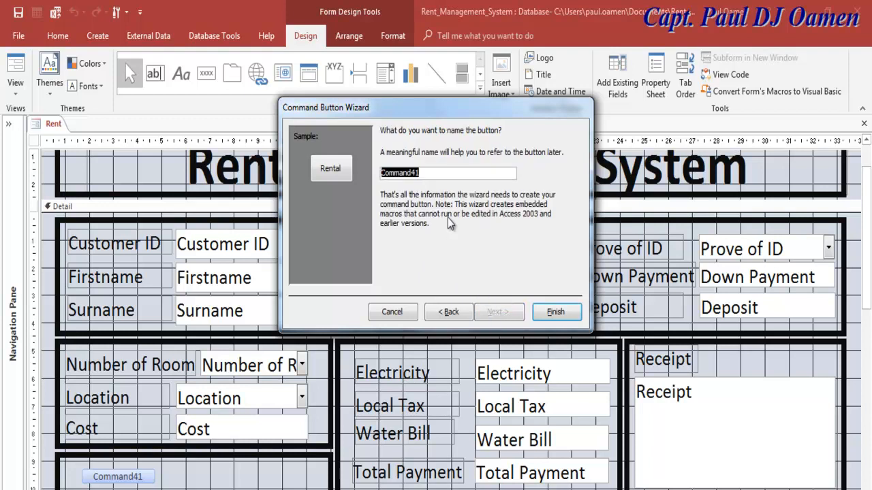
{"action": "type", "text": "c"}
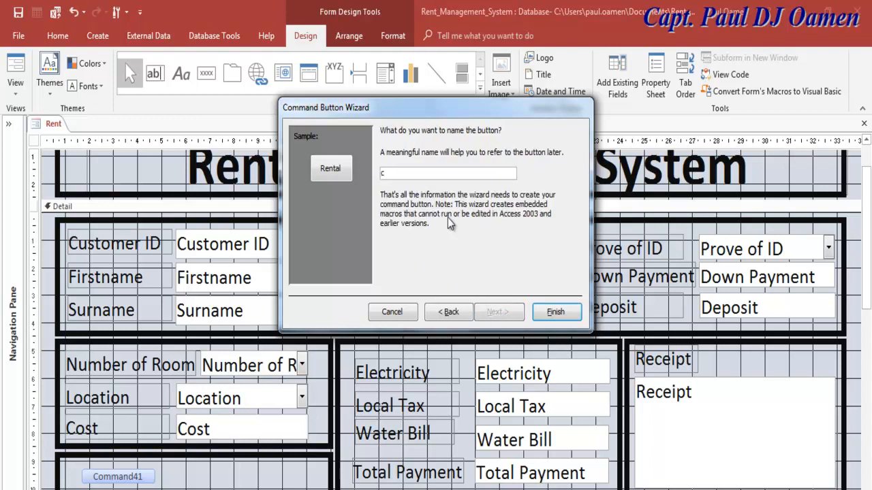
{"action": "type", "text": "mdRental"}
{"action": "left_click", "coordinate": [547, 310]}
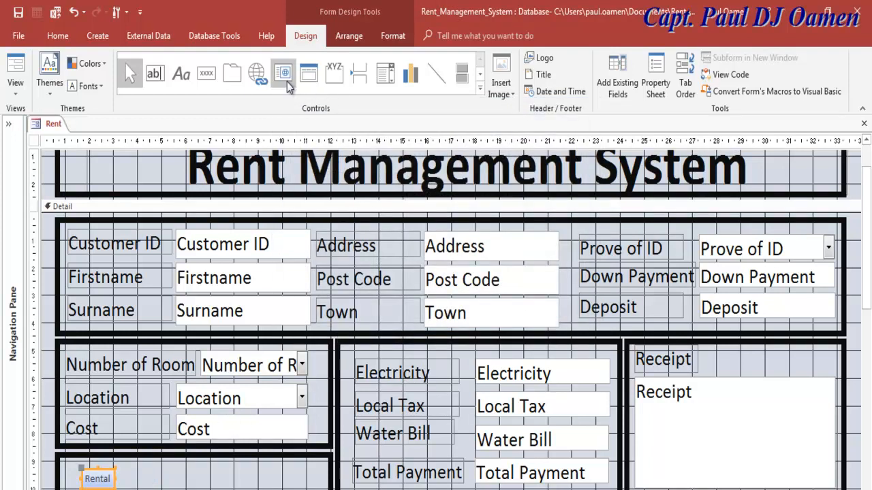
- Add a second button beside Rental using Add New Record, captioned 'Reset'
{"action": "left_click", "coordinate": [206, 73]}
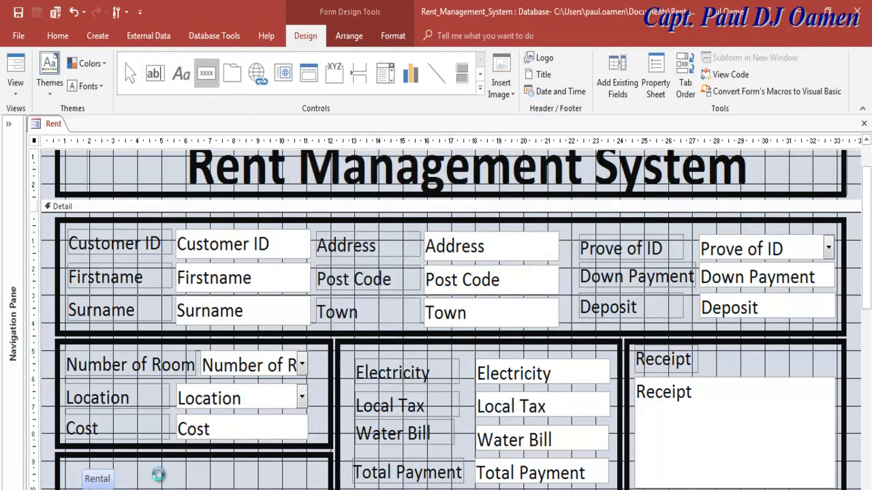
{"action": "left_click", "coordinate": [161, 476]}
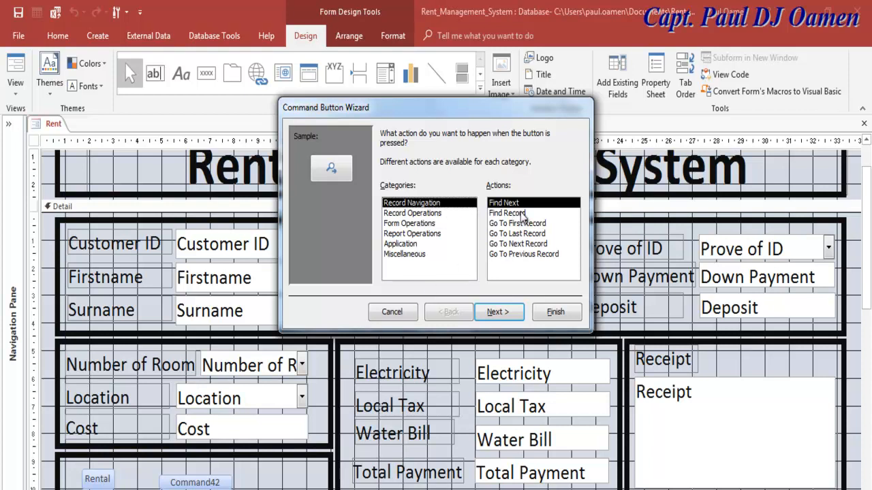
{"action": "left_click", "coordinate": [441, 213]}
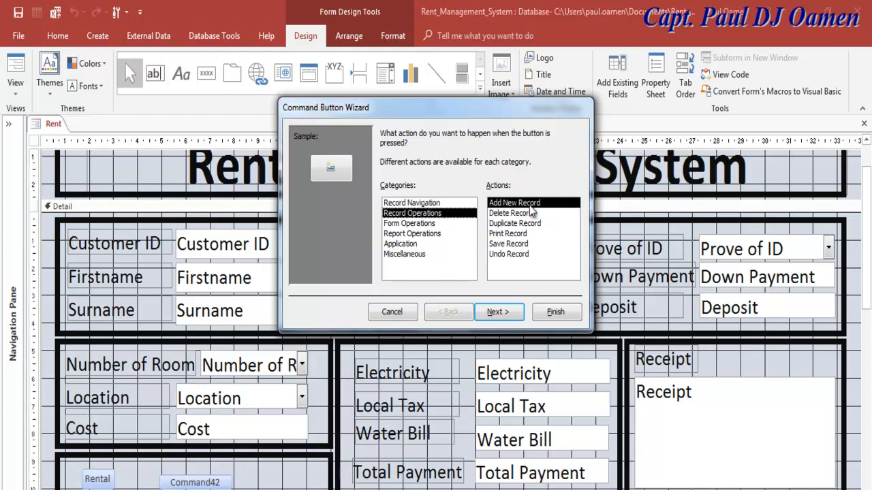
{"action": "left_click", "coordinate": [498, 311]}
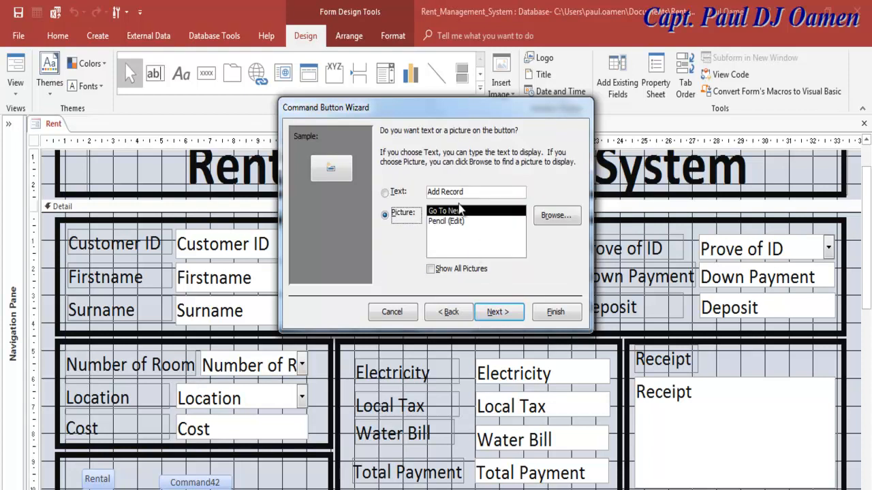
{"action": "left_click_drag", "start_coordinate": [466, 193], "coordinate": [426, 194]}
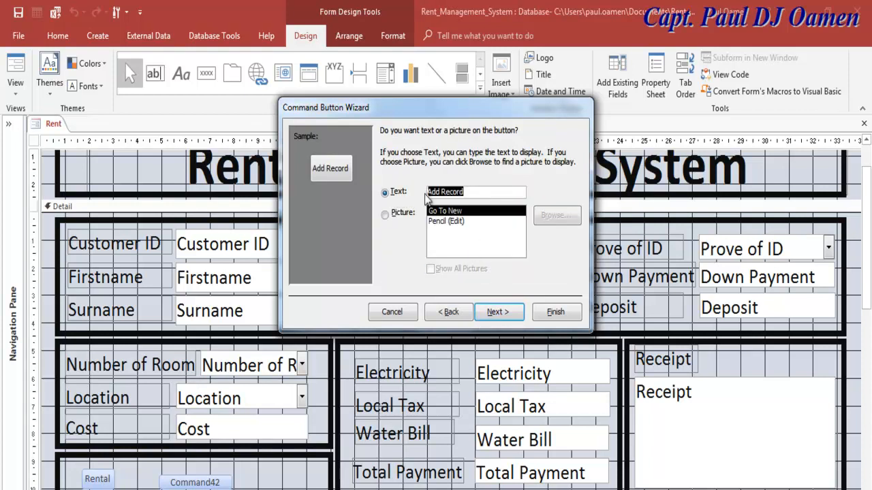
{"action": "type", "text": "Reset"}
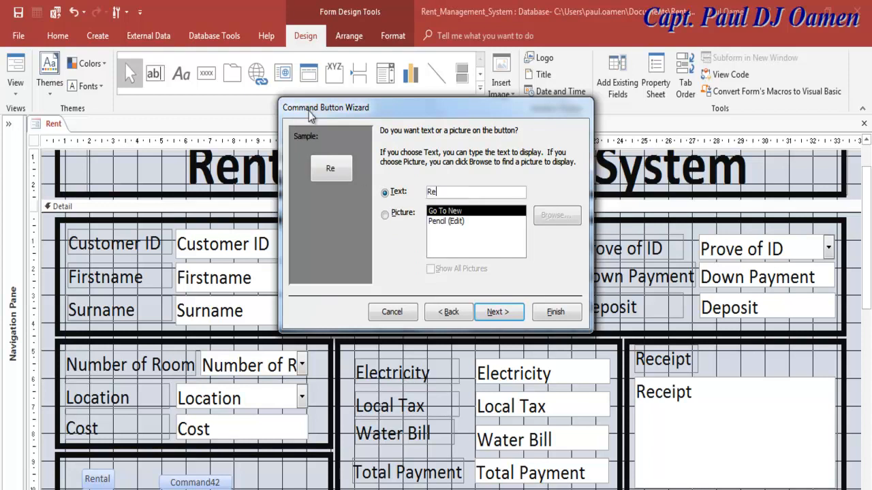
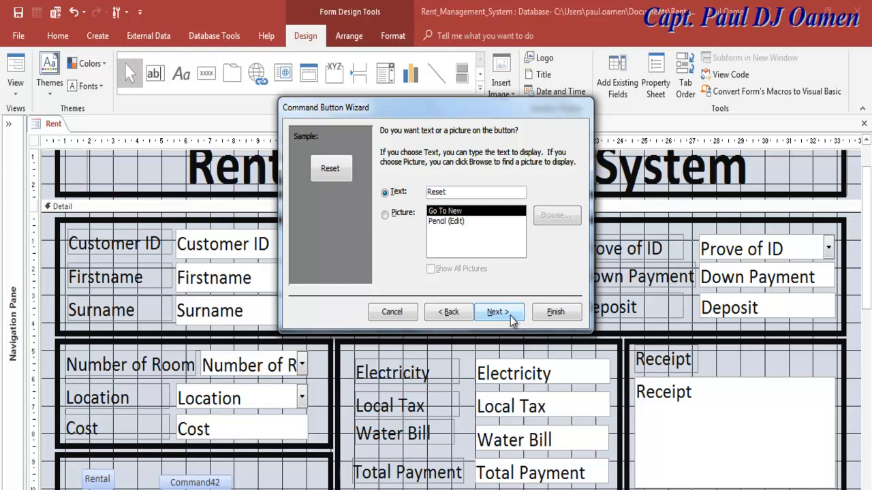
- Keep the caption 'Reset', name the button cmdReset, and finish the wizard
{"action": "left_click_drag", "start_coordinate": [455, 194], "coordinate": [422, 193]}
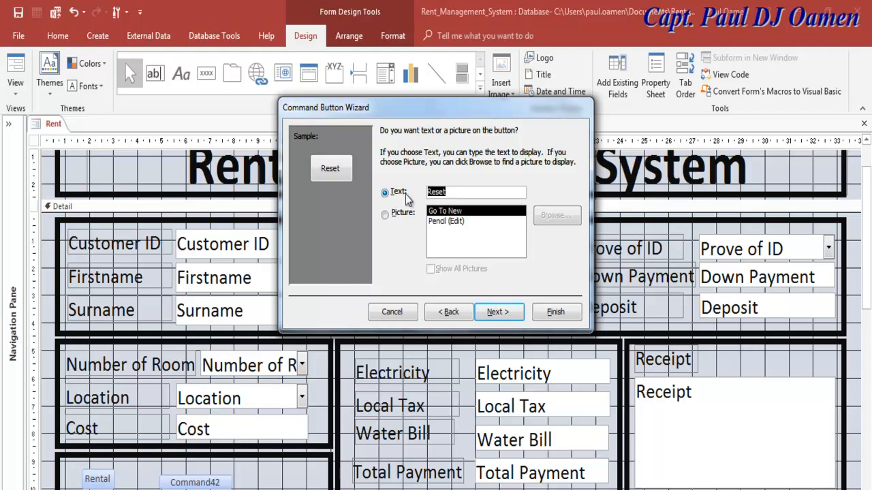
{"action": "left_click", "coordinate": [502, 311]}
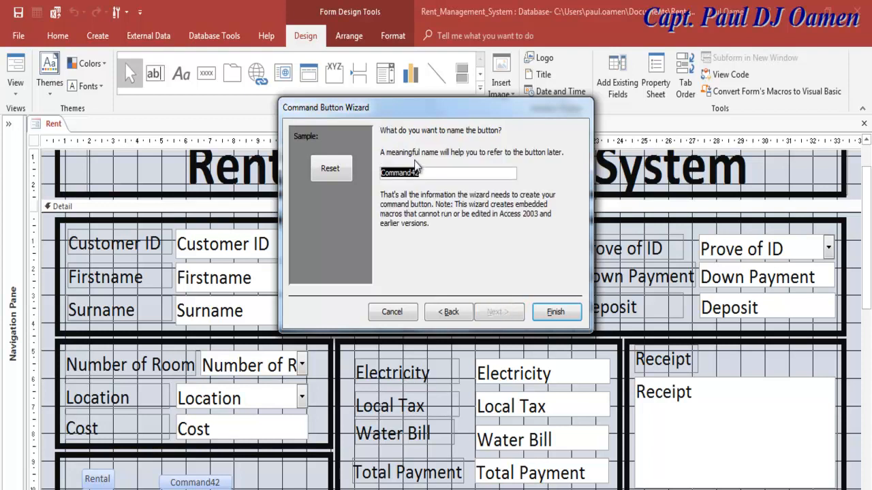
{"action": "type", "text": "cmdReset"}
{"action": "left_click", "coordinate": [555, 312]}
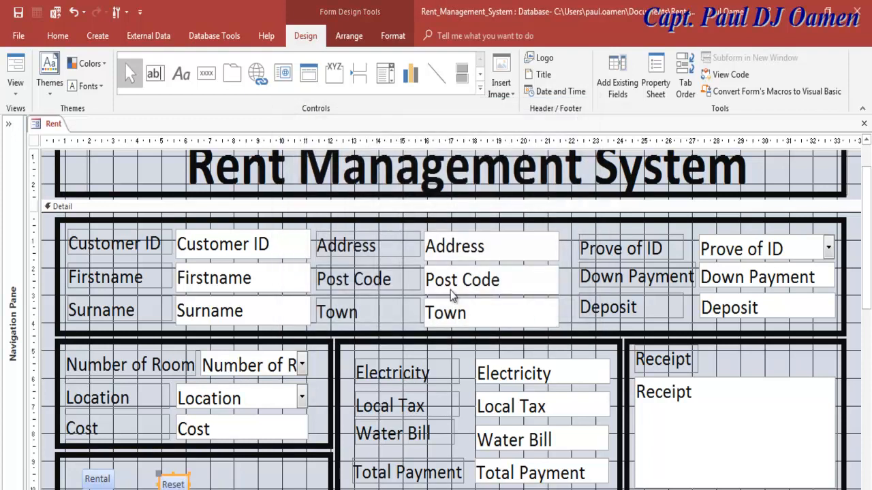
- Place a third command button on the form with the Form Operations > Close Form action
{"action": "left_click", "coordinate": [207, 73]}
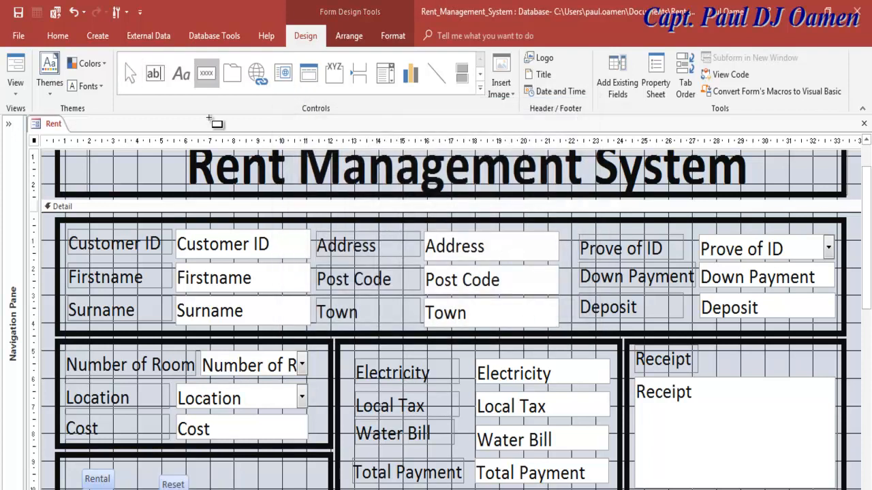
{"action": "left_click", "coordinate": [252, 467]}
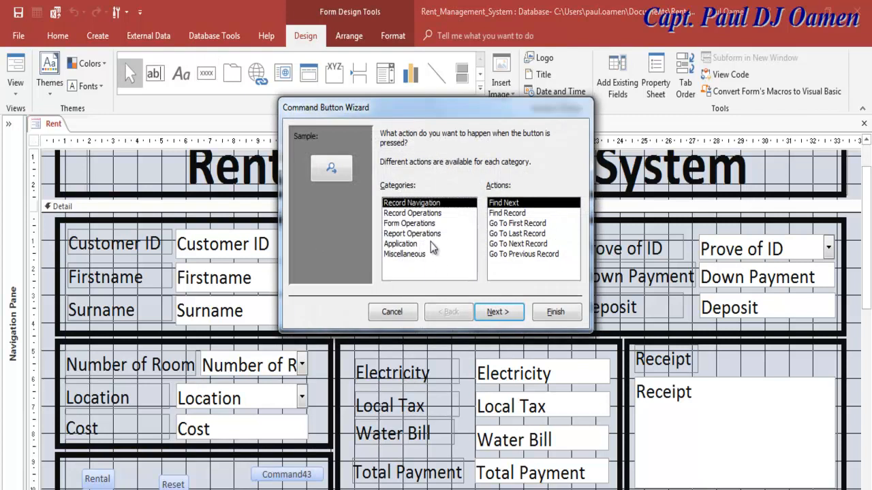
{"action": "left_click", "coordinate": [405, 245]}
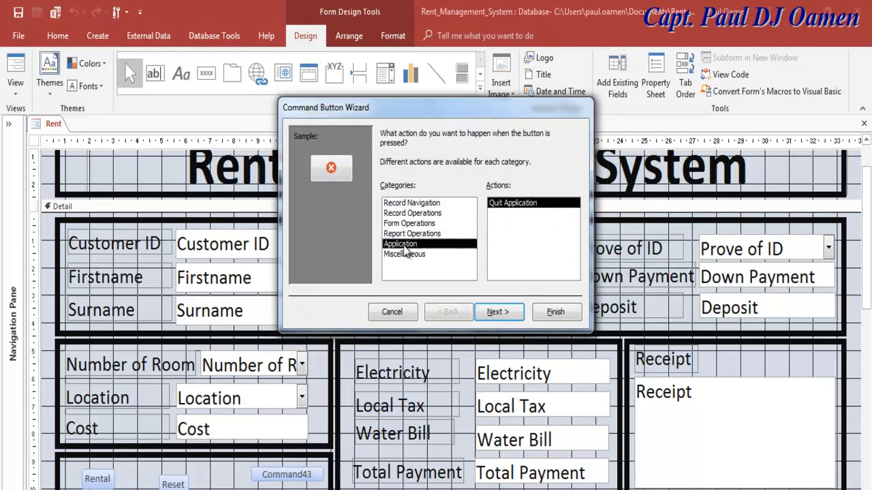
{"action": "left_click", "coordinate": [414, 234]}
{"action": "left_click", "coordinate": [412, 225]}
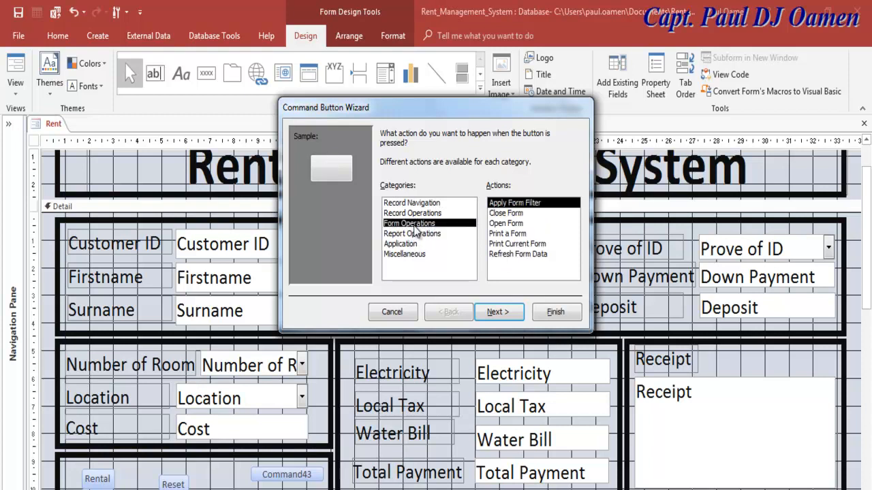
{"action": "left_click", "coordinate": [498, 216]}
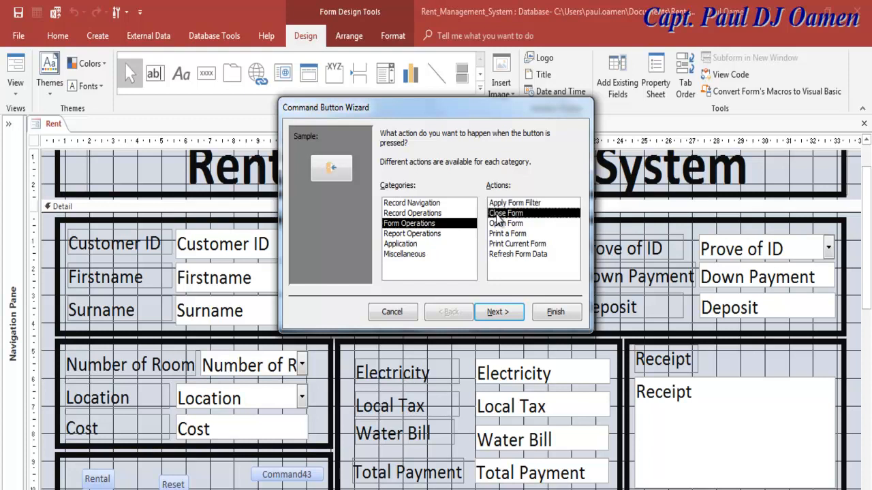
- Caption the new button 'Exit', name it cmdExit, and finish the wizard
{"action": "left_click", "coordinate": [497, 313]}
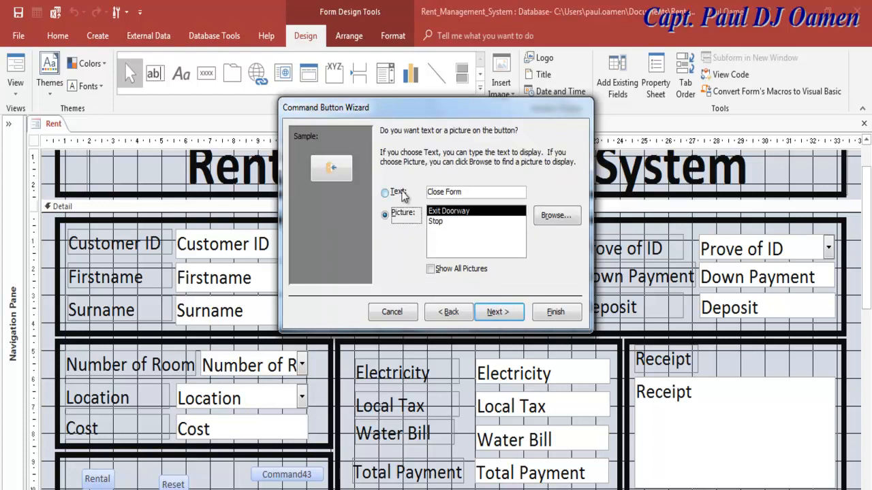
{"action": "left_click_drag", "start_coordinate": [466, 190], "coordinate": [420, 192]}
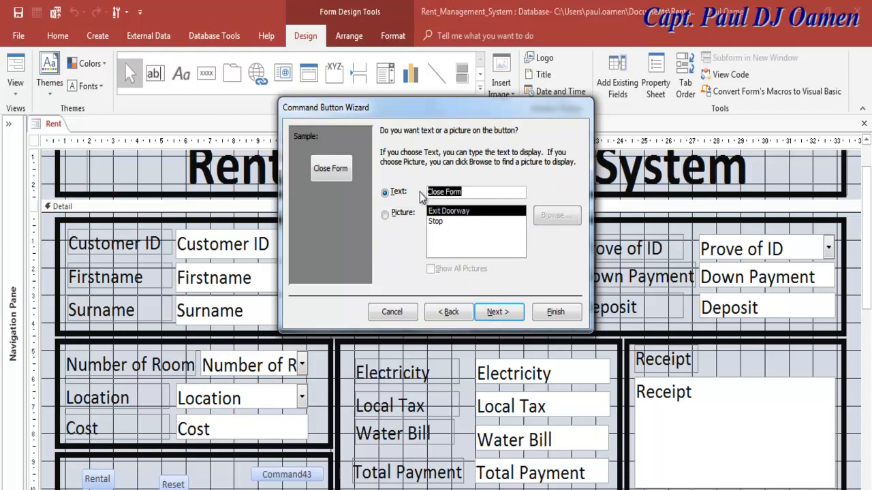
{"action": "type", "text": "Exit"}
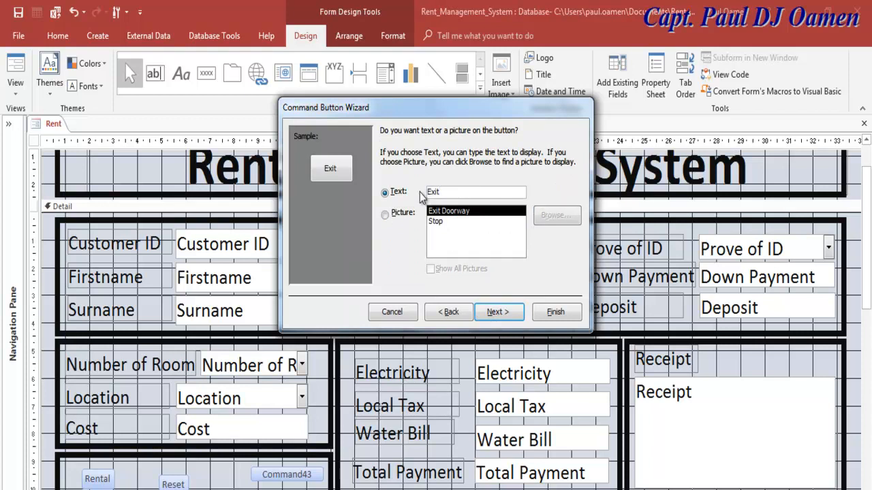
{"action": "left_click", "coordinate": [497, 312]}
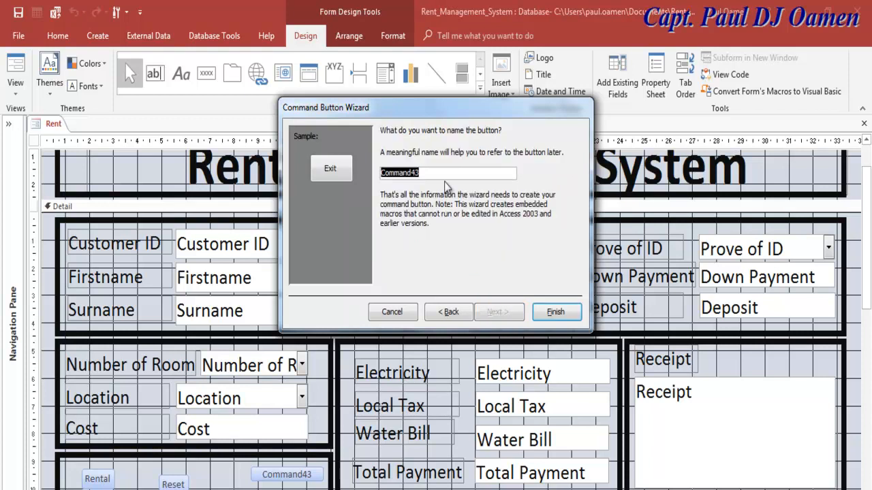
{"action": "type", "text": "cmdReset"}
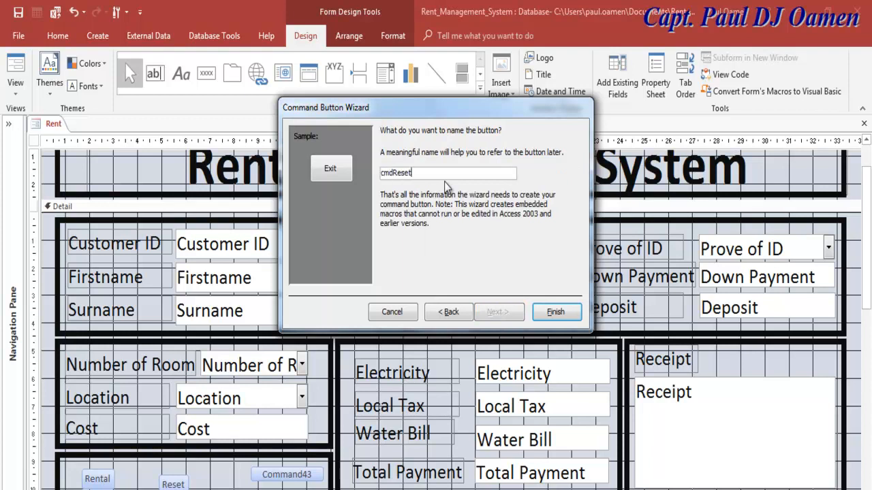
{"action": "key", "text": "BackSpace"}
{"action": "key", "text": "BackSpace"}
{"action": "left_click", "coordinate": [549, 312]}
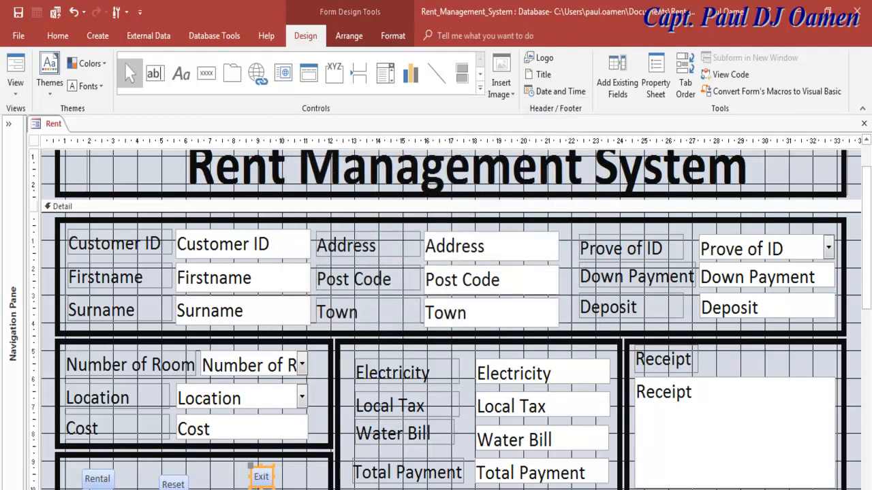
- Select the Rental, Reset and Exit buttons and set their font size to 24
{"action": "left_click_drag", "start_coordinate": [186, 483], "coordinate": [185, 478]}
{"action": "left_click_drag", "start_coordinate": [89, 468], "coordinate": [282, 480]}
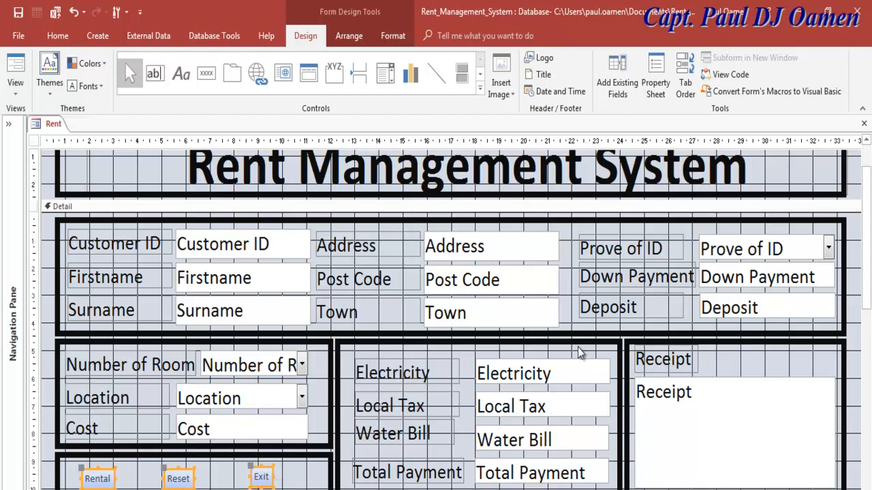
{"action": "left_click", "coordinate": [655, 82]}
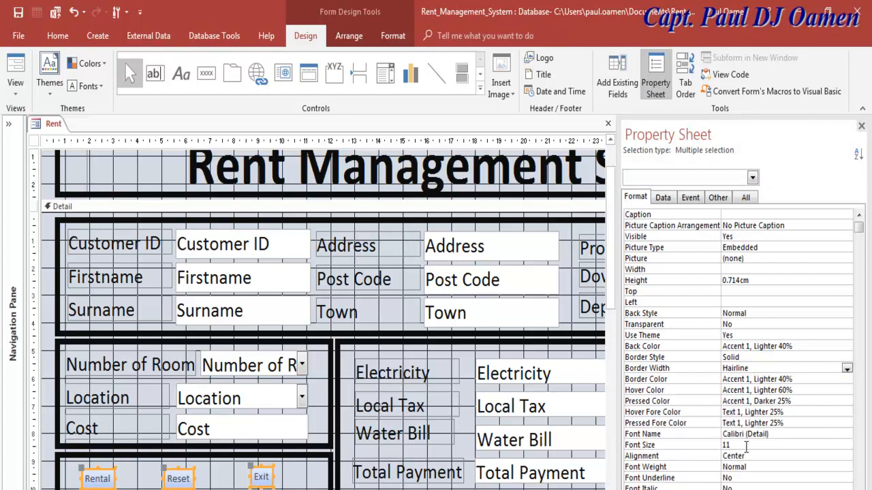
{"action": "left_click", "coordinate": [713, 447]}
{"action": "type", "text": "24"}
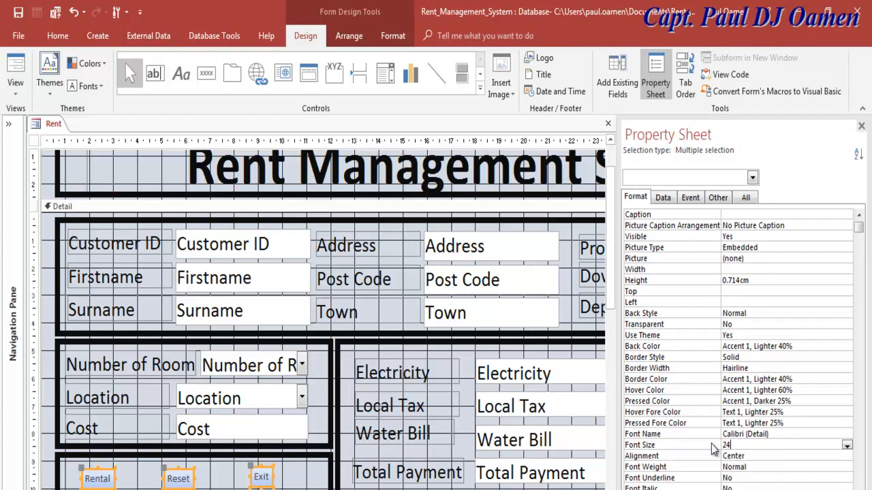
{"action": "key", "text": "Return"}
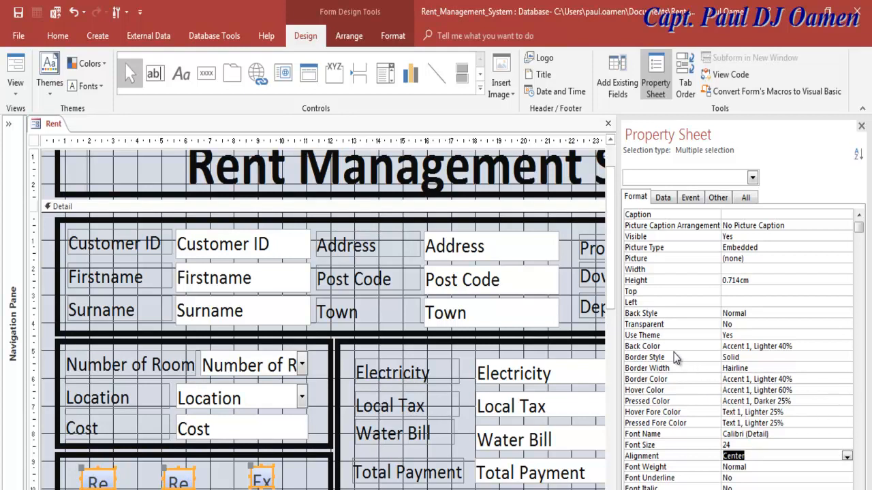
- Give the buttons a Text 2 Lighter 80% background, 6 pt border width and Solid border style
{"action": "left_click", "coordinate": [844, 347]}
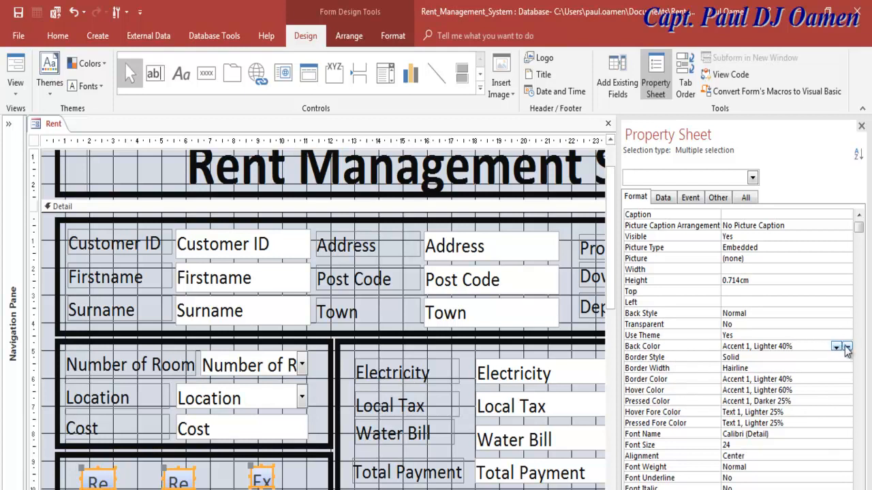
{"action": "left_click", "coordinate": [847, 347]}
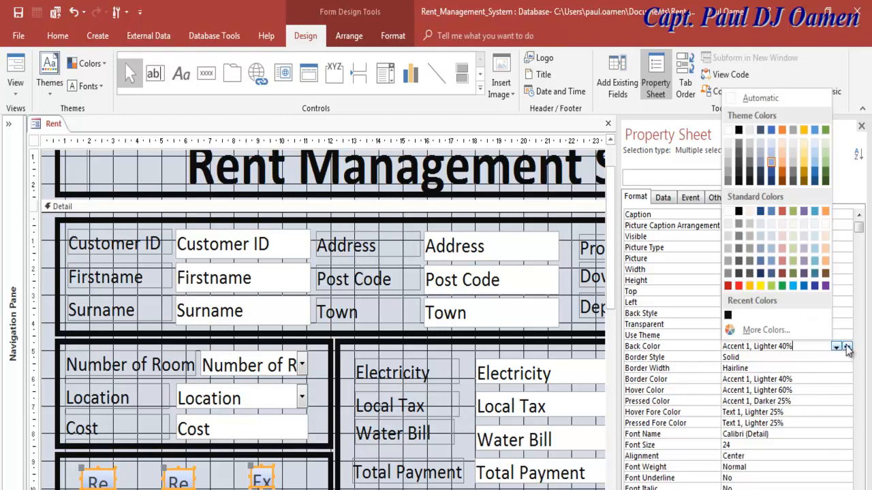
{"action": "left_click", "coordinate": [760, 145]}
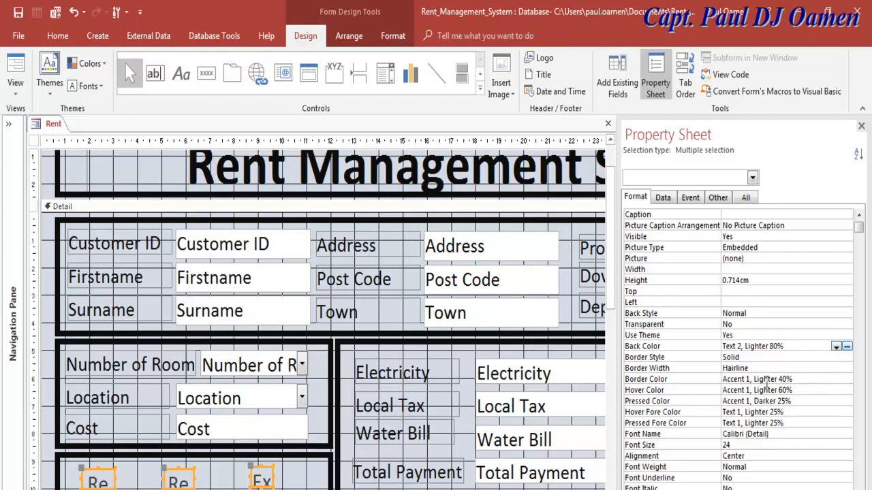
{"action": "left_click", "coordinate": [808, 369]}
{"action": "left_click", "coordinate": [847, 368]}
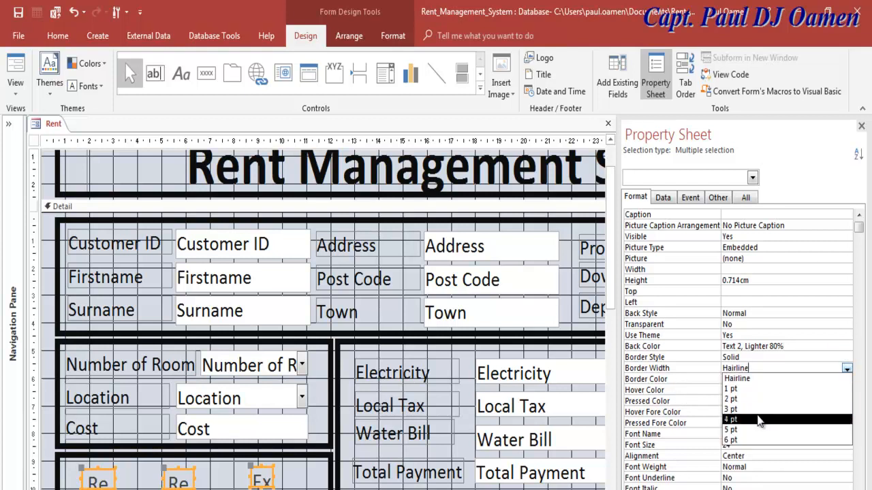
{"action": "left_click", "coordinate": [742, 440]}
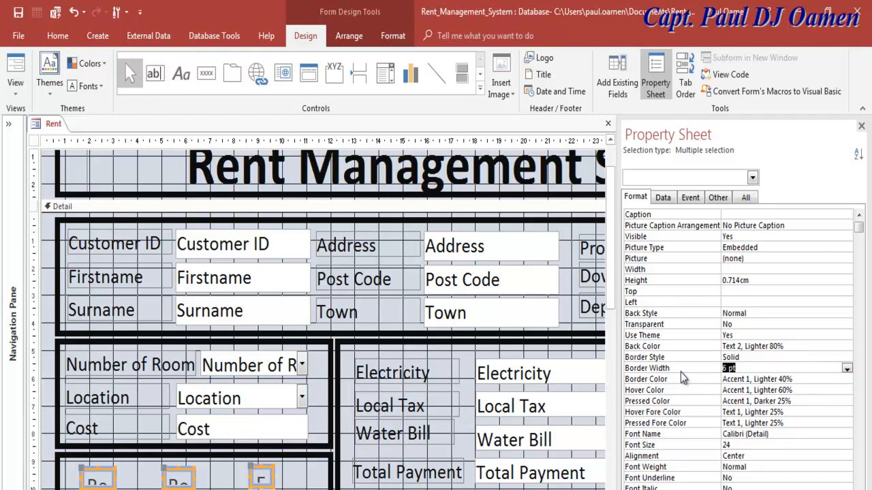
{"action": "left_click", "coordinate": [751, 354]}
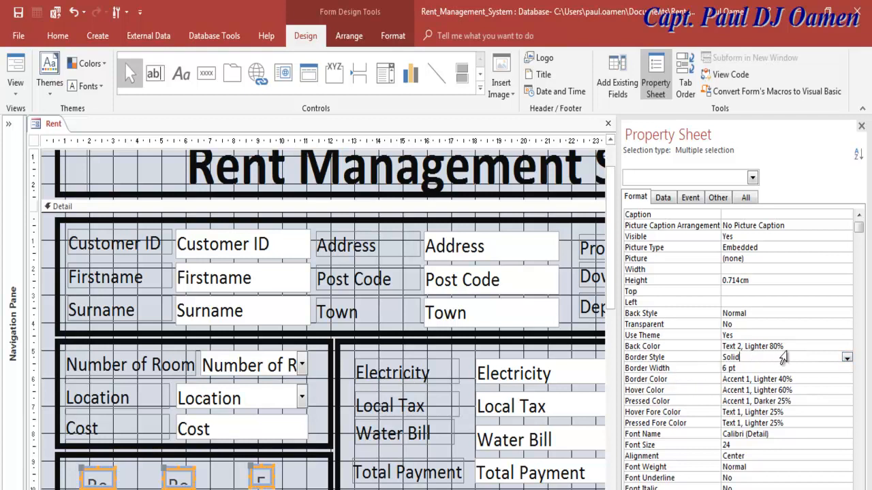
{"action": "left_click", "coordinate": [847, 359]}
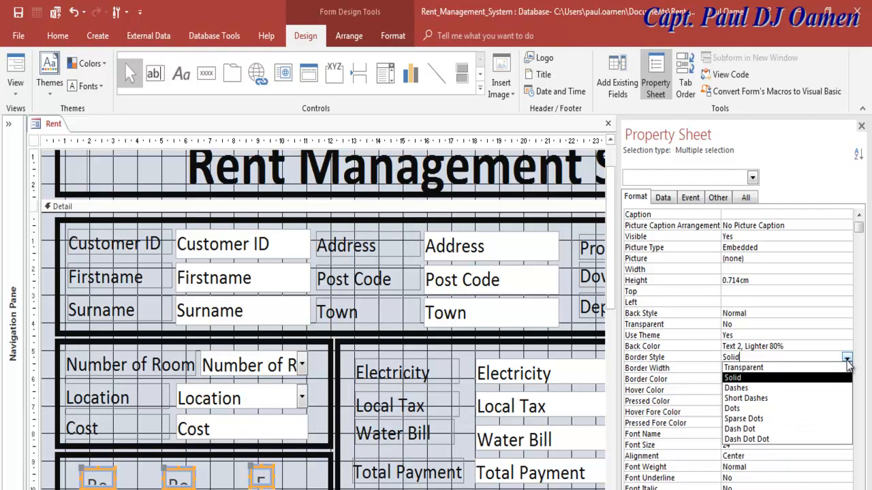
{"action": "left_click", "coordinate": [847, 361]}
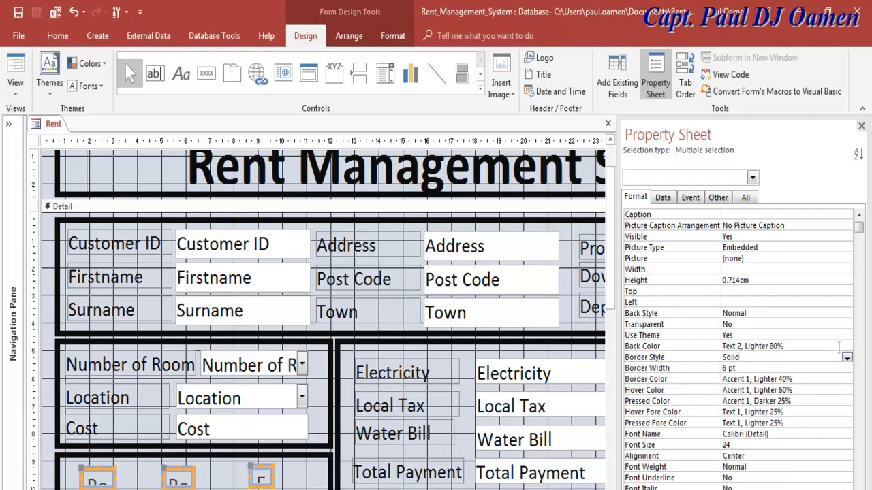
{"action": "left_click", "coordinate": [825, 379]}
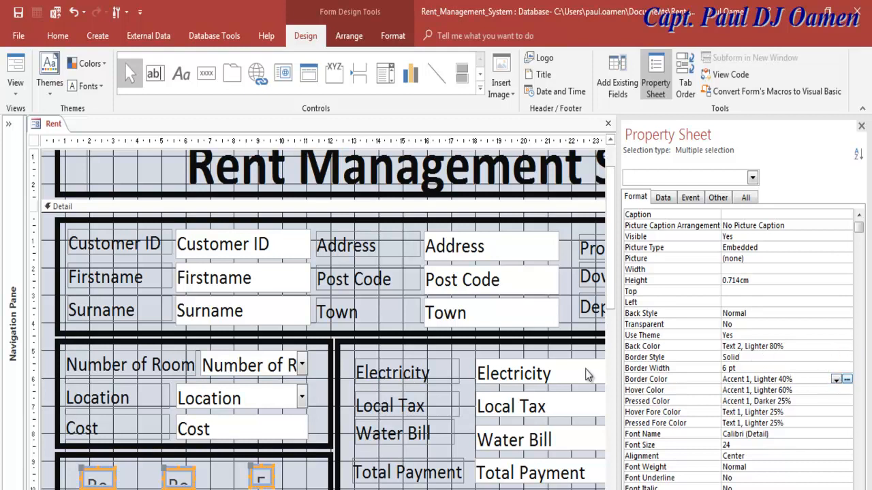
- Widen the Reset button to the right
{"action": "left_click", "coordinate": [205, 476]}
{"action": "left_click", "coordinate": [192, 481]}
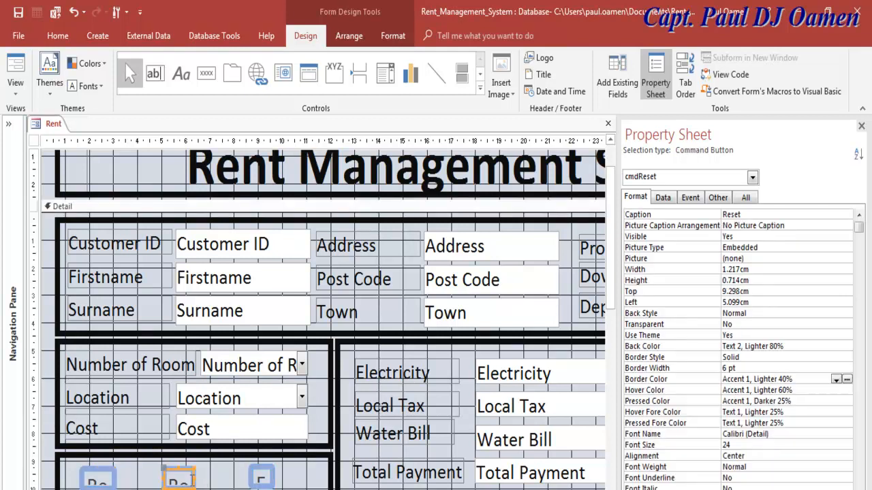
{"action": "left_click", "coordinate": [196, 478]}
{"action": "left_click_drag", "start_coordinate": [195, 478], "coordinate": [221, 472]}
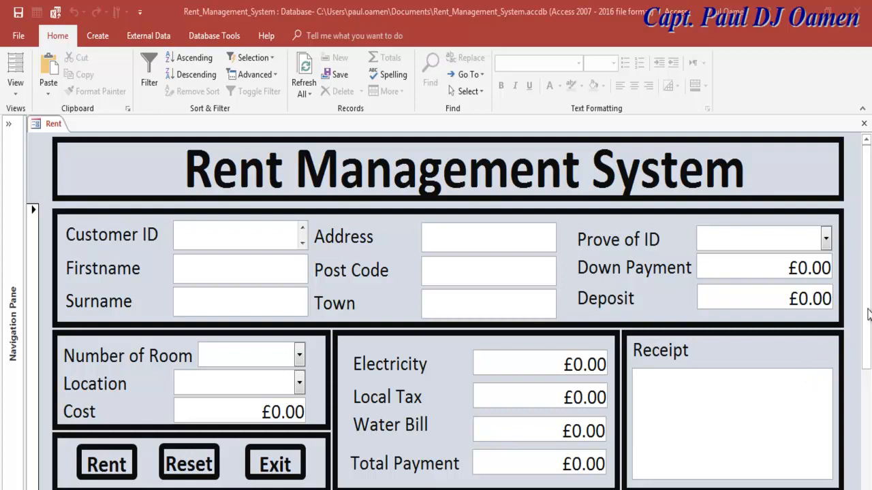
- Try the Prove of ID options Pilot Licence, Driving Licence and Passport, ending on Student ID
{"action": "left_click", "coordinate": [826, 240]}
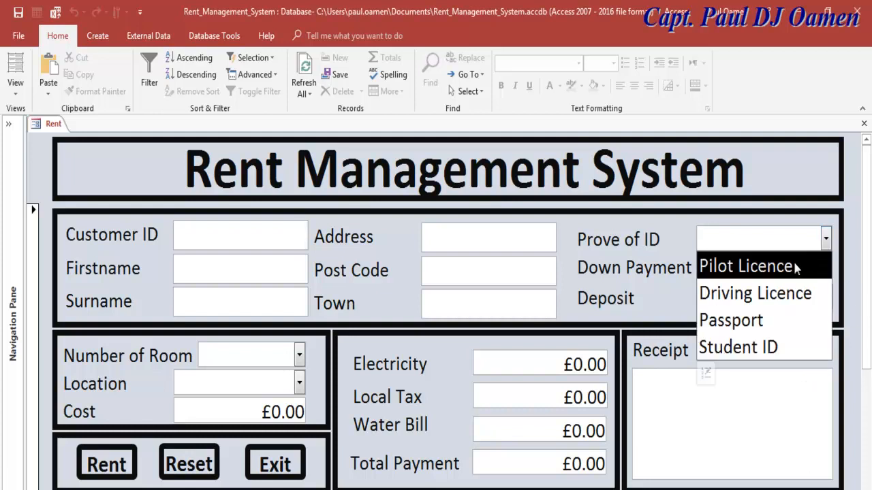
{"action": "left_click", "coordinate": [802, 264]}
{"action": "left_click", "coordinate": [826, 240]}
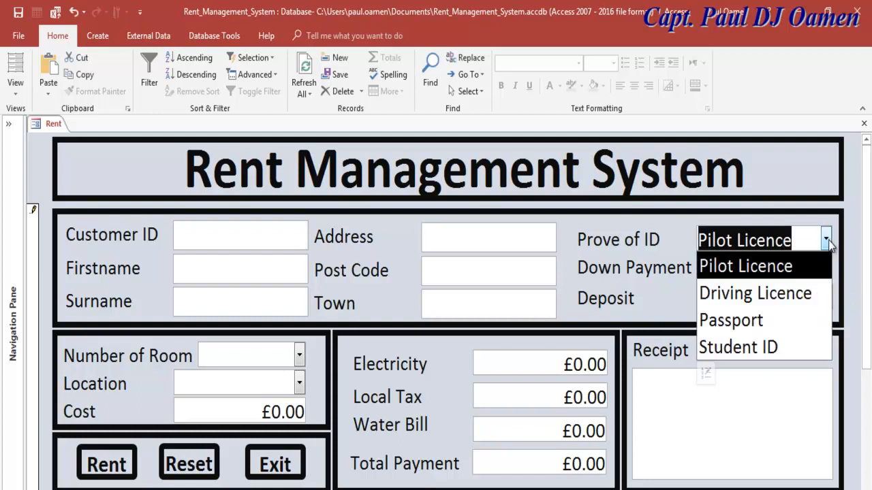
{"action": "left_click", "coordinate": [798, 294]}
{"action": "left_click", "coordinate": [824, 246]}
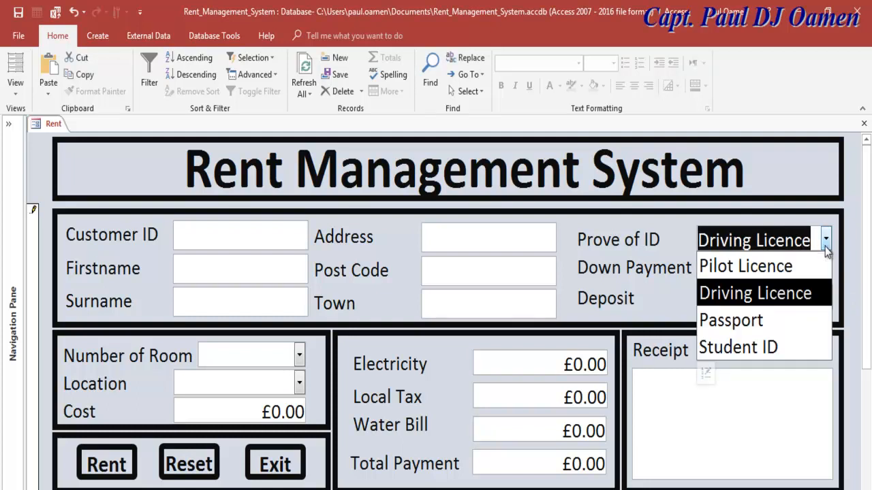
{"action": "left_click", "coordinate": [770, 314]}
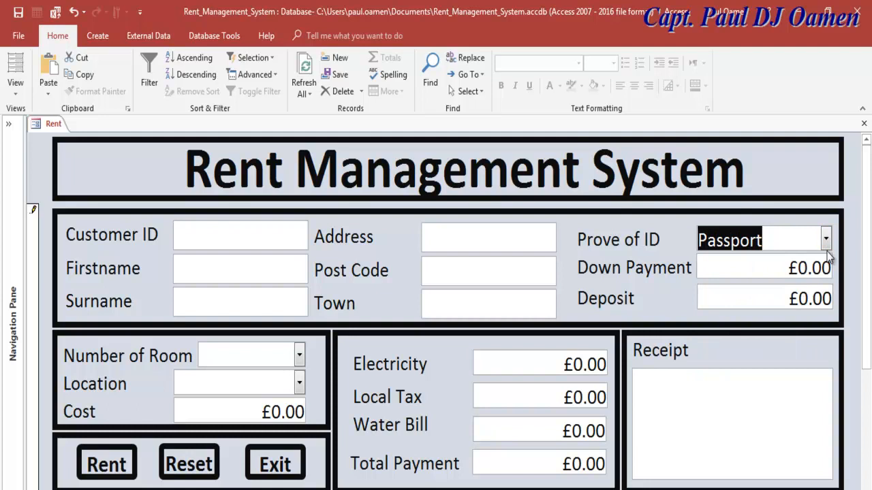
{"action": "left_click", "coordinate": [826, 245]}
{"action": "left_click", "coordinate": [783, 344]}
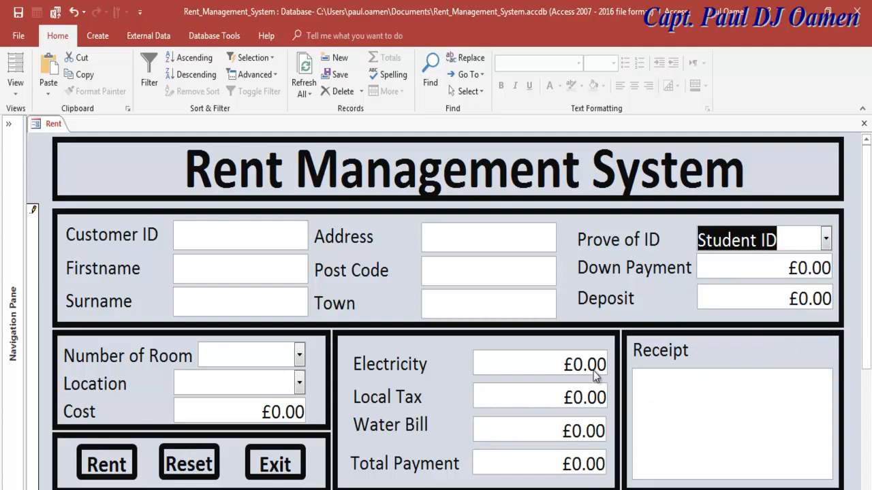
- Set Number of Room to 3 and Location to London, and see the amounts stay £0.00
{"action": "left_click", "coordinate": [299, 355]}
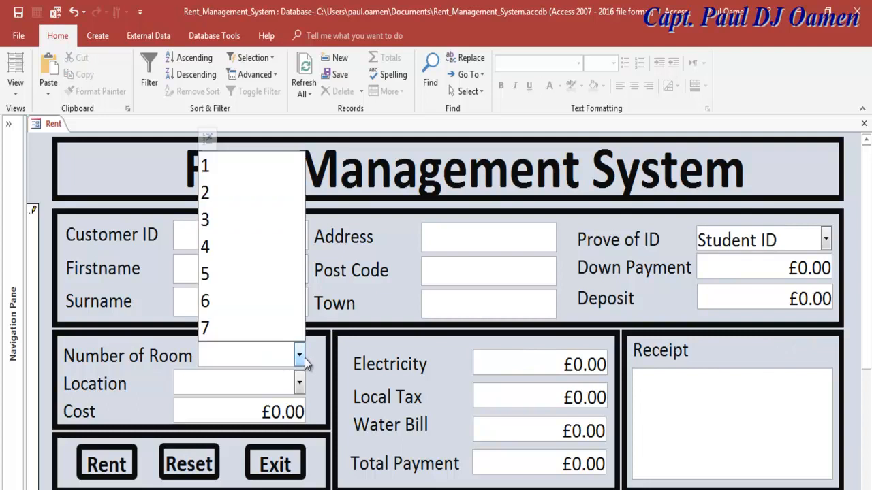
{"action": "left_click", "coordinate": [211, 221]}
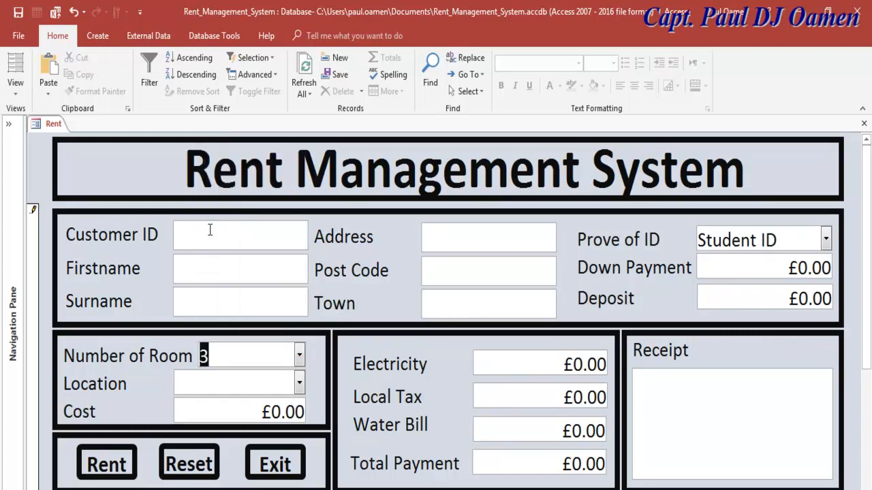
{"action": "left_click", "coordinate": [299, 383]}
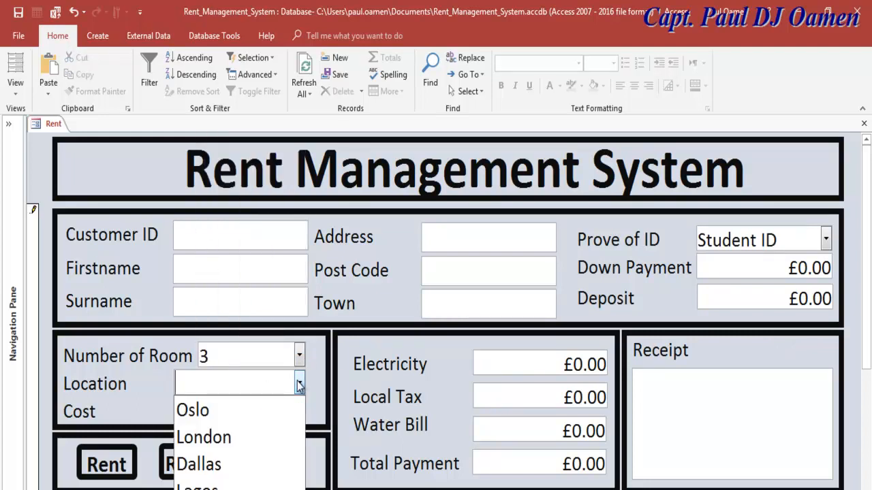
{"action": "left_click", "coordinate": [261, 430]}
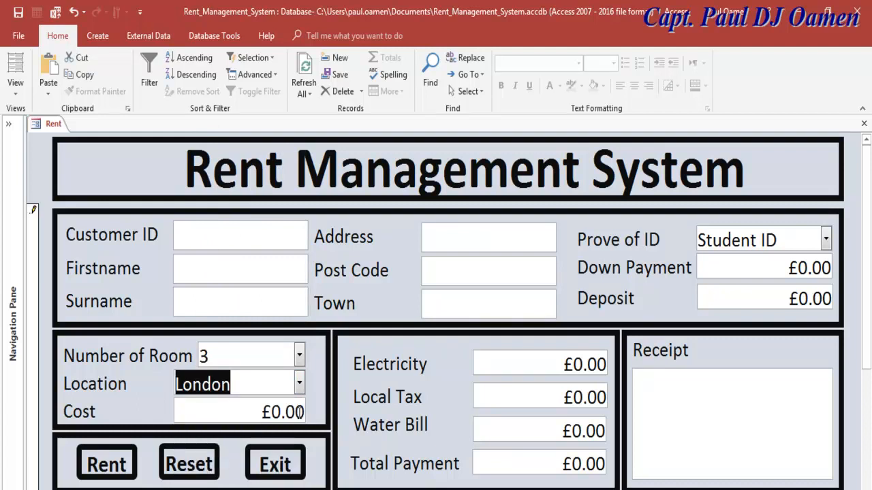
{"action": "left_click", "coordinate": [281, 386]}
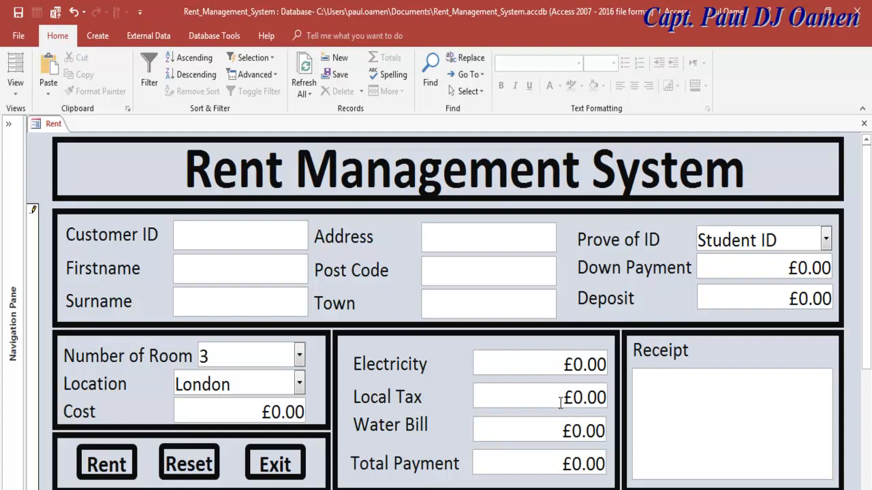
{"action": "left_click", "coordinate": [695, 393]}
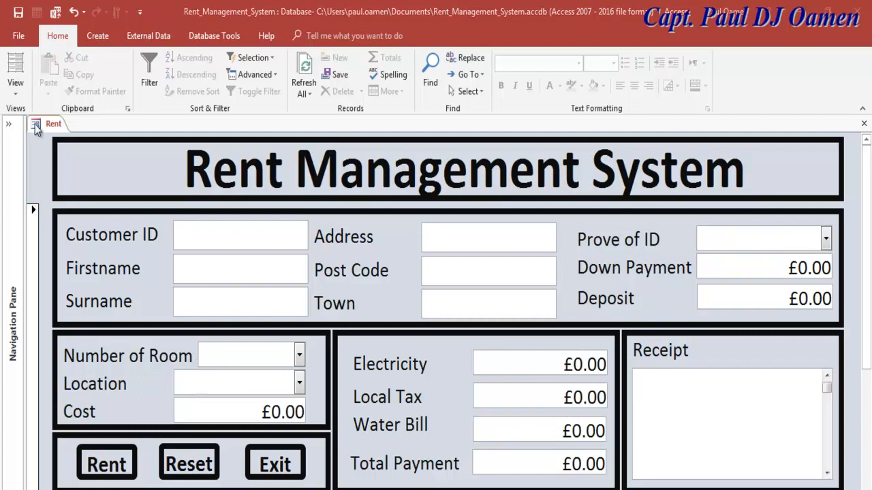
{"action": "right_click", "coordinate": [35, 124]}
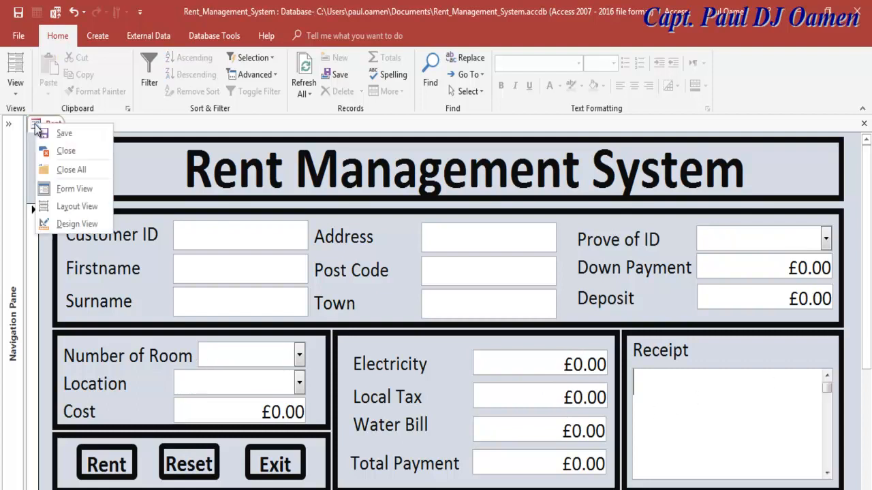
- Switch the Rent form to Design View, select Exit, and convert the form's macros to Visual Basic
{"action": "left_click", "coordinate": [65, 223]}
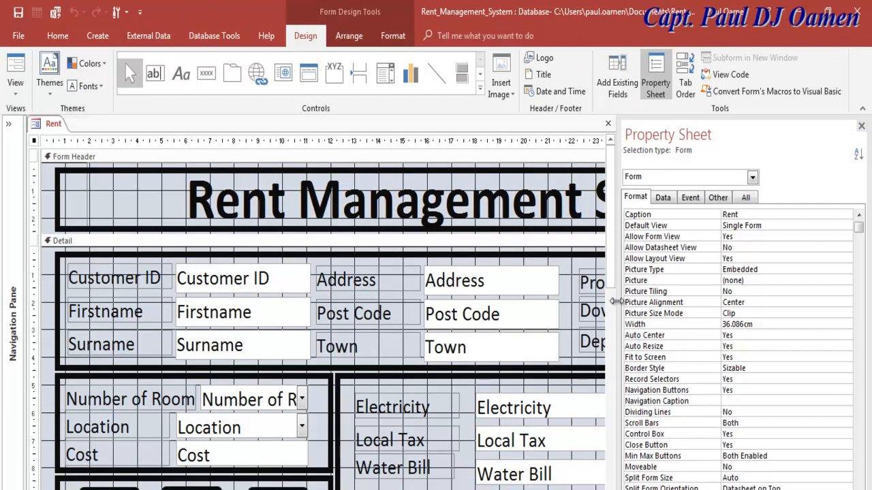
{"action": "scroll", "coordinate": [608, 291], "scroll_direction": "down", "scroll_amount": 3}
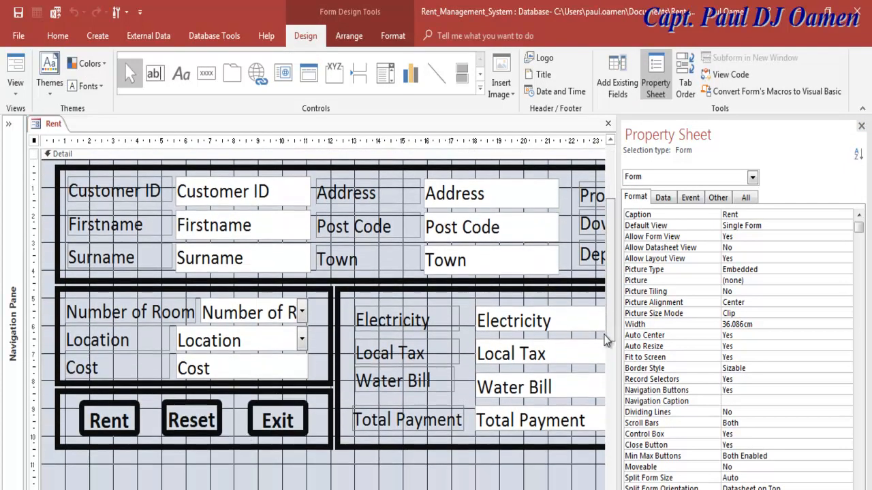
{"action": "left_click", "coordinate": [258, 423]}
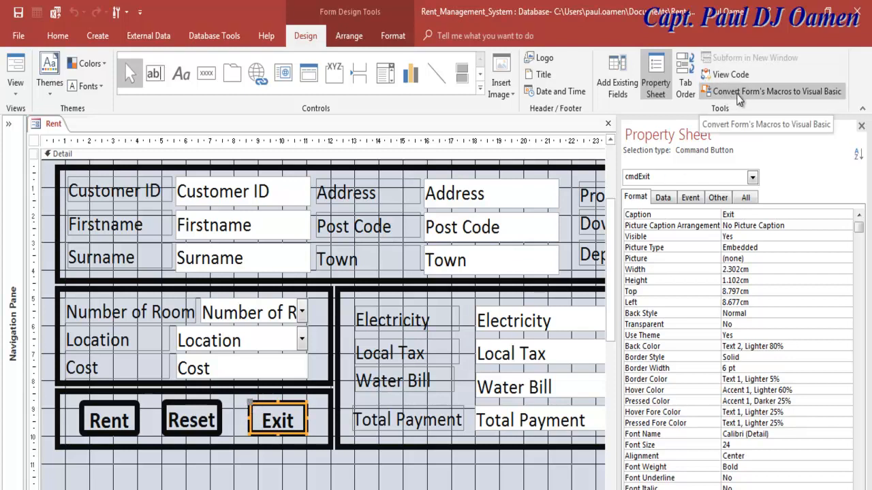
{"action": "left_click", "coordinate": [806, 93]}
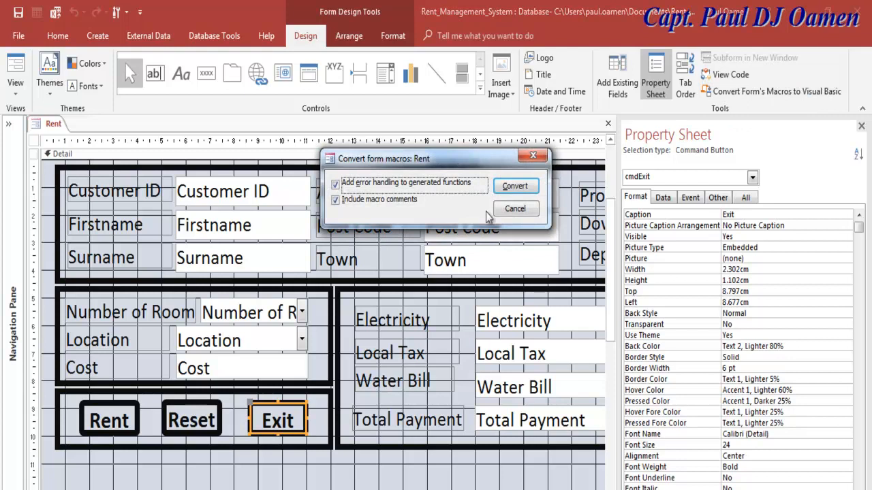
{"action": "left_click", "coordinate": [515, 188]}
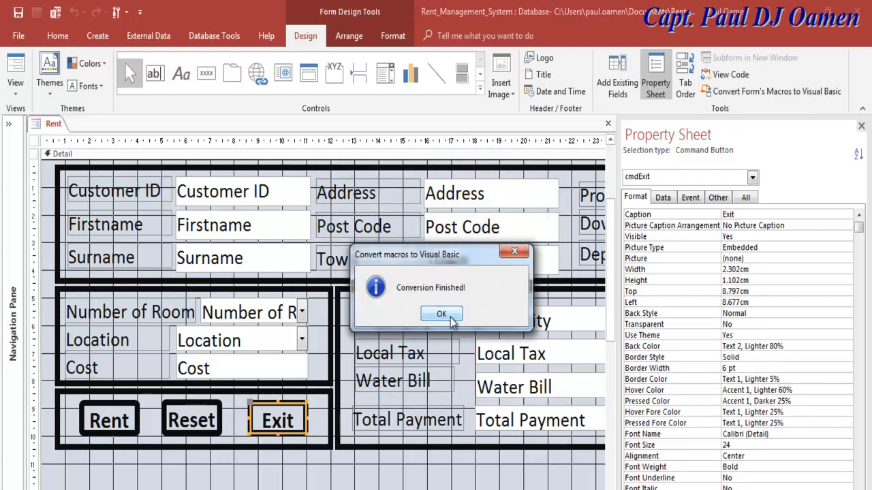
{"action": "left_click", "coordinate": [443, 313]}
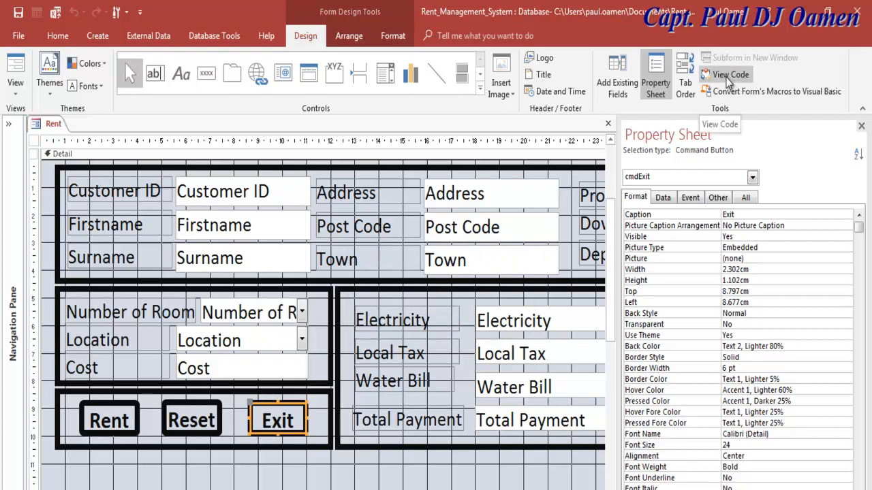
- Delete the four _AXL comment lines in cmdExit_Click, leaving DoCmd.Close, then return to the form
{"action": "left_click", "coordinate": [727, 77]}
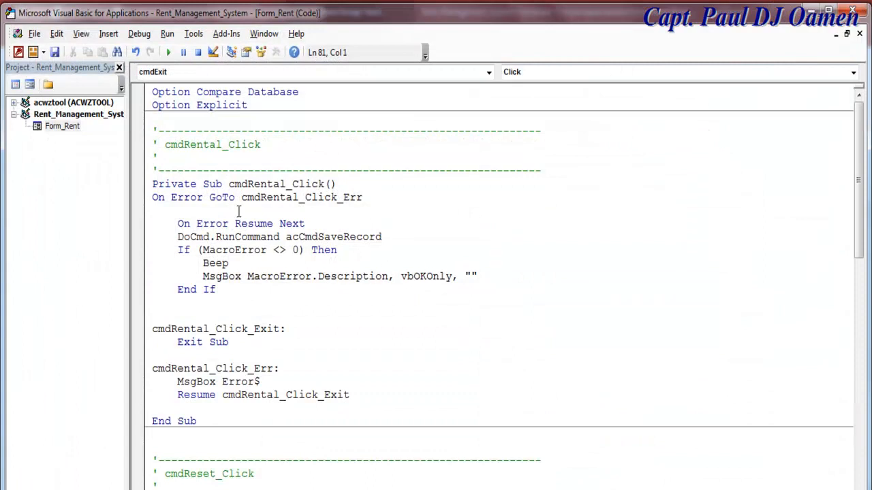
{"action": "left_click", "coordinate": [216, 237]}
{"action": "left_click_drag", "start_coordinate": [858, 151], "coordinate": [847, 348]}
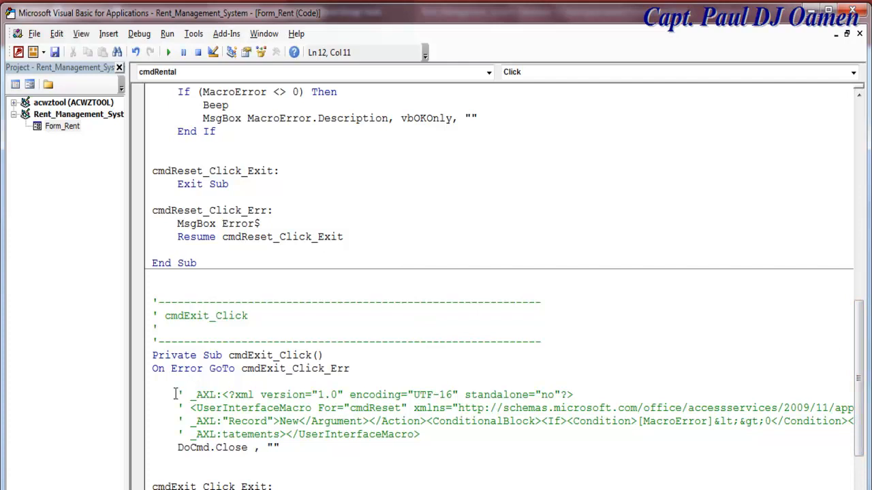
{"action": "left_click_drag", "start_coordinate": [175, 394], "coordinate": [422, 436]}
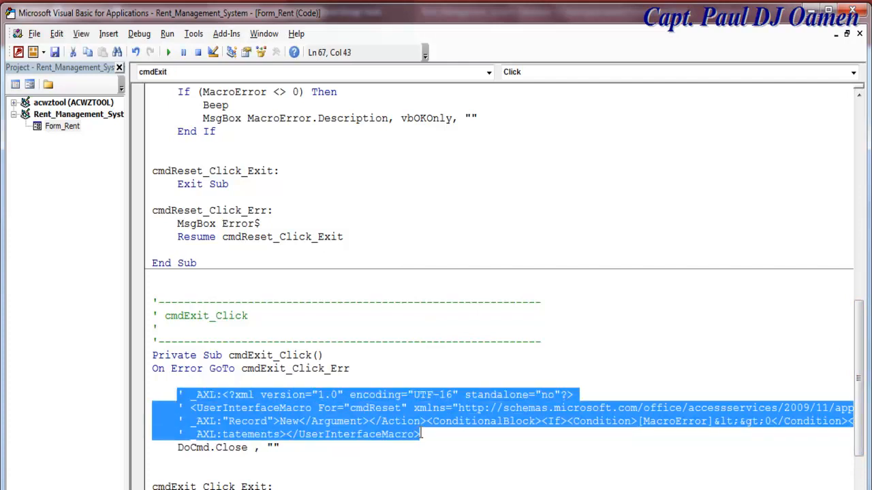
{"action": "key", "text": "Delete"}
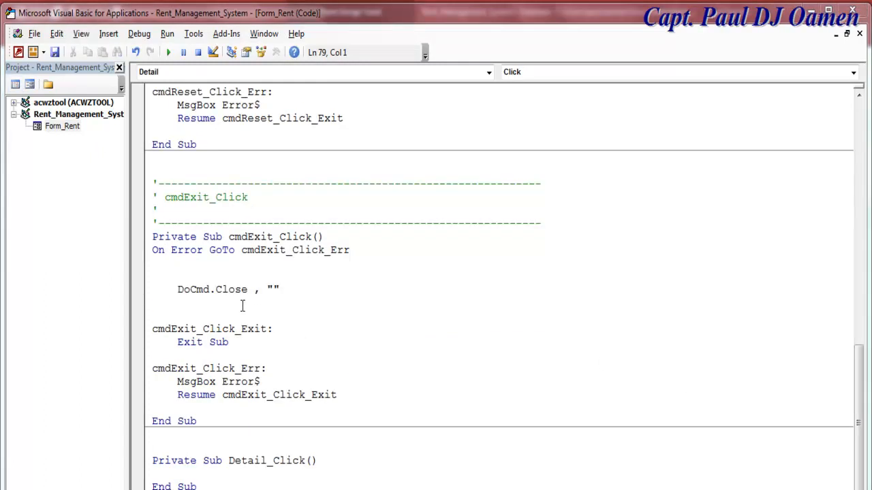
{"action": "left_click", "coordinate": [188, 265]}
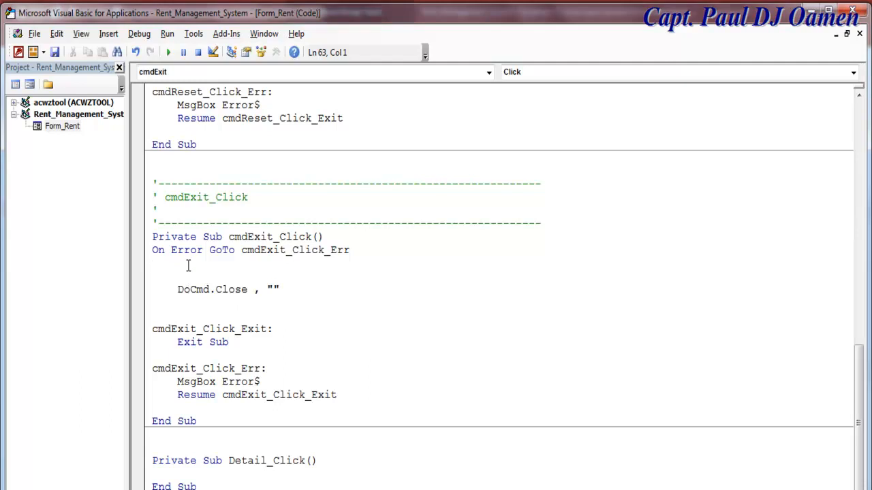
{"action": "left_click_drag", "start_coordinate": [177, 289], "coordinate": [314, 298]}
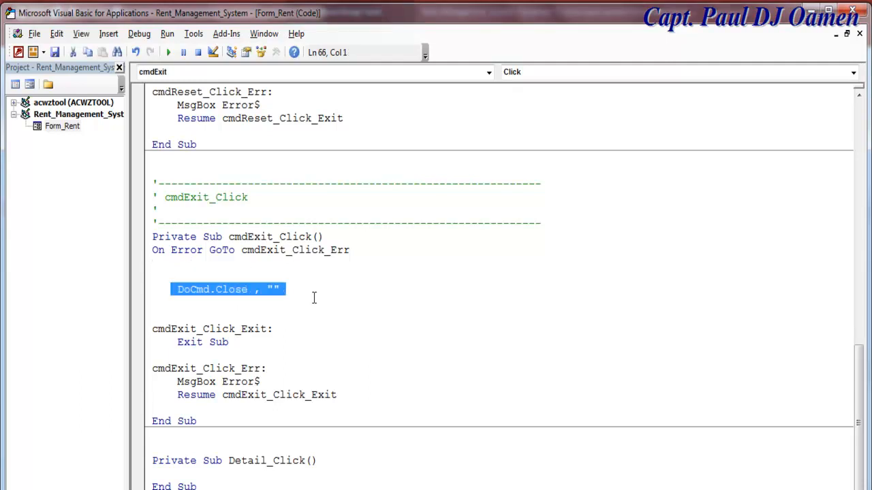
{"action": "left_click", "coordinate": [314, 297]}
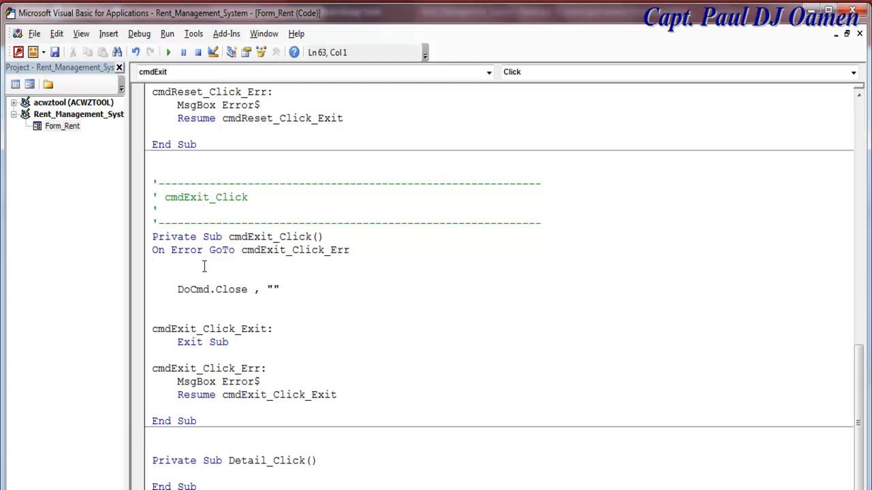
{"action": "left_click", "coordinate": [30, 84]}
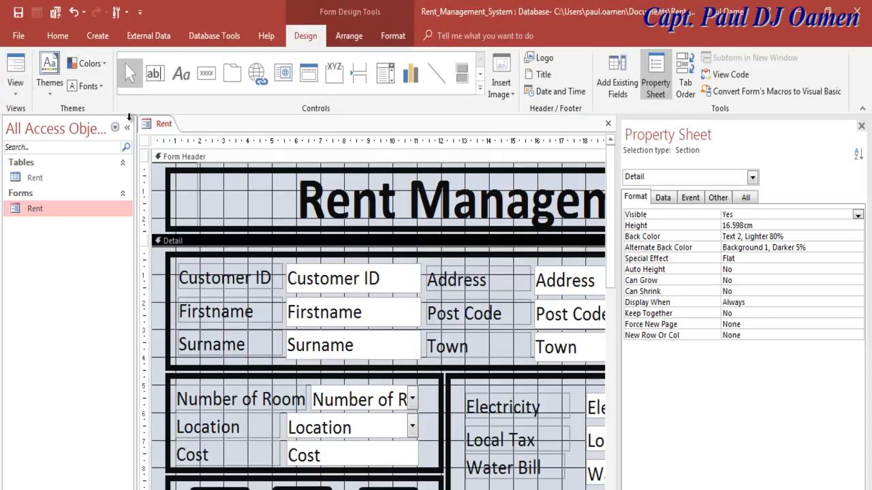
- Test the Exit button in Form View, saving the design changes as the form closes
{"action": "left_click", "coordinate": [15, 87]}
{"action": "left_click", "coordinate": [55, 122]}
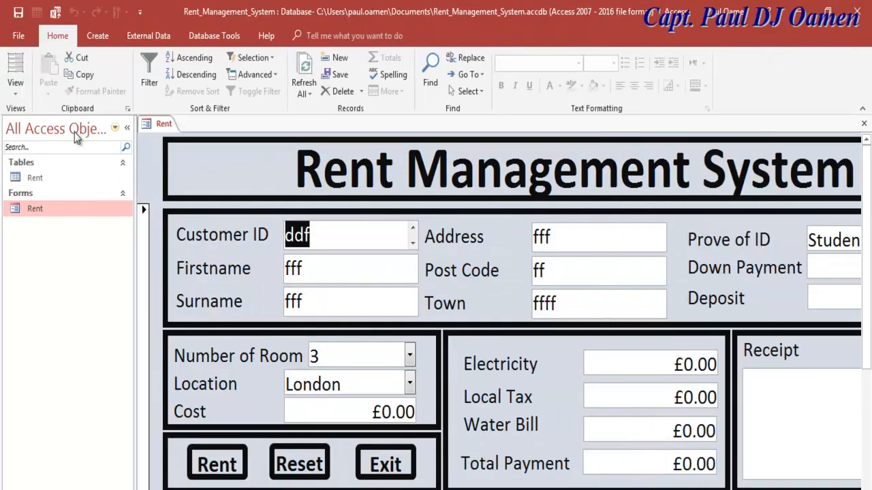
{"action": "left_click", "coordinate": [408, 470]}
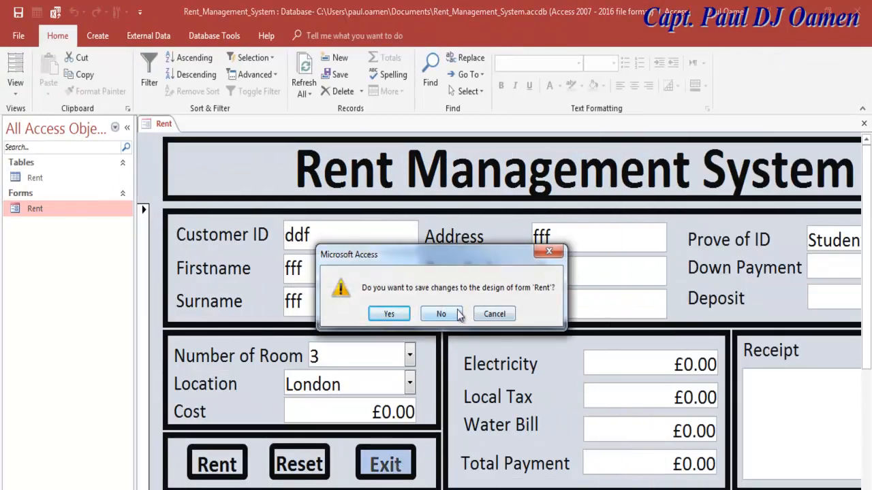
{"action": "left_click", "coordinate": [394, 315]}
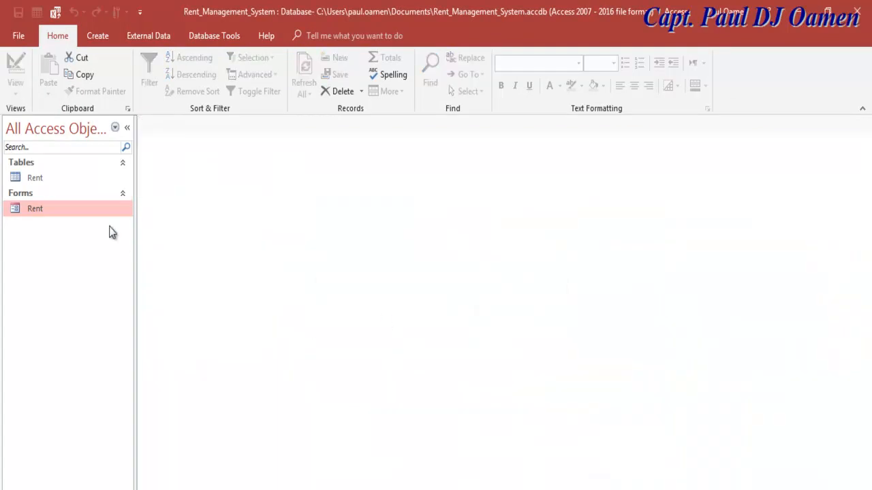
- Reopen the Rent form in Design View with the Navigation Pane collapsed, and bring up the Exit button's options
{"action": "right_click", "coordinate": [79, 211]}
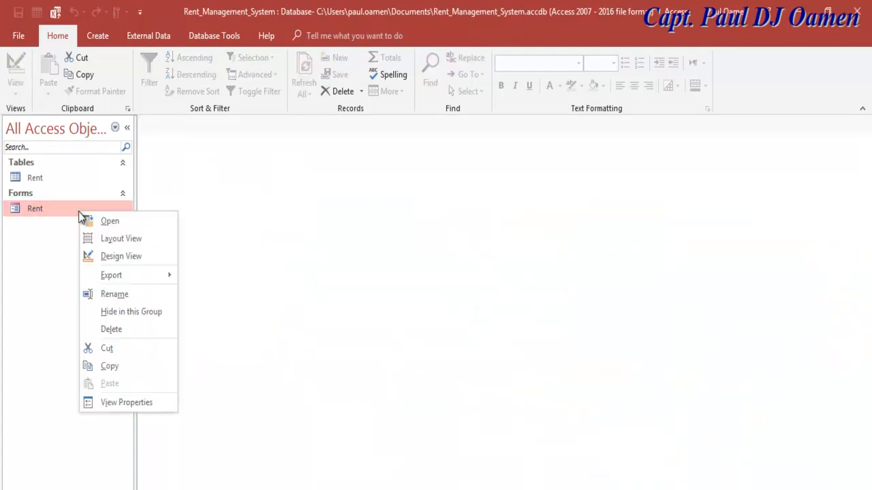
{"action": "left_click", "coordinate": [116, 256]}
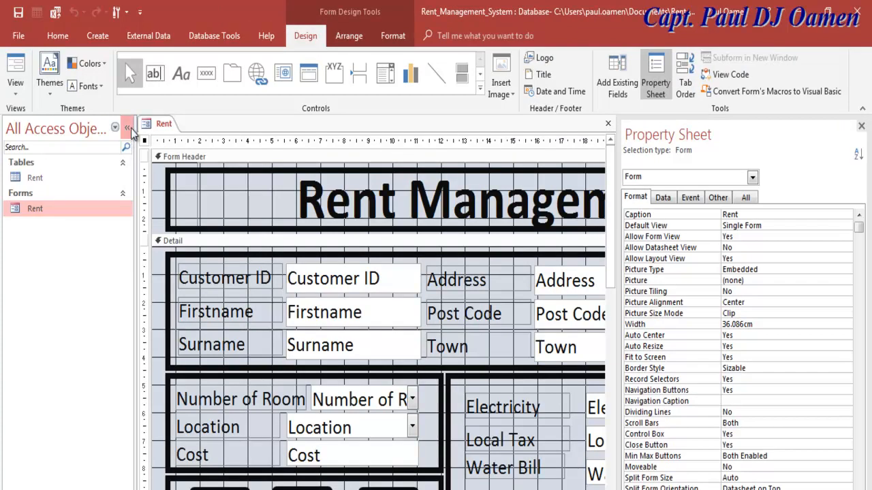
{"action": "left_click", "coordinate": [130, 128]}
{"action": "scroll", "coordinate": [610, 235], "scroll_direction": "down", "scroll_amount": 2}
{"action": "scroll", "coordinate": [611, 235], "scroll_direction": "down", "scroll_amount": 3}
{"action": "right_click", "coordinate": [284, 398]}
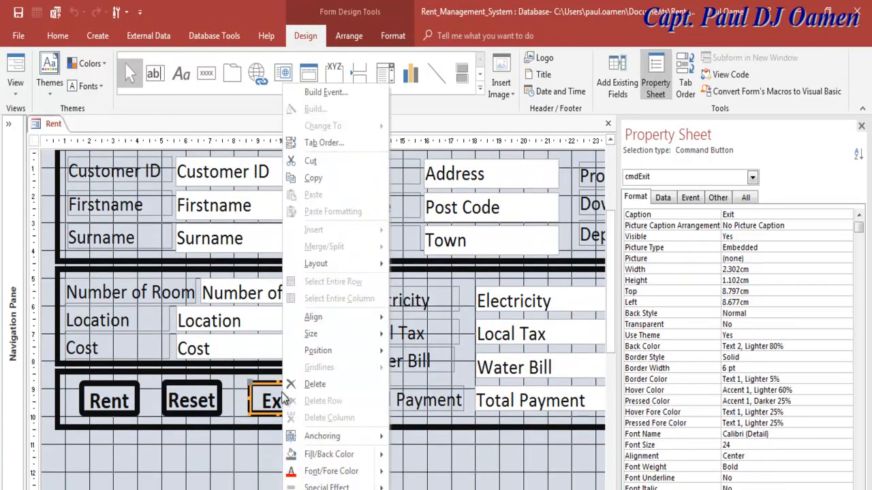
- Declare 'Dim iExit As VbMsgBoxResult' under the cmdExit_Click header, with blank lines around it
{"action": "left_click", "coordinate": [326, 92]}
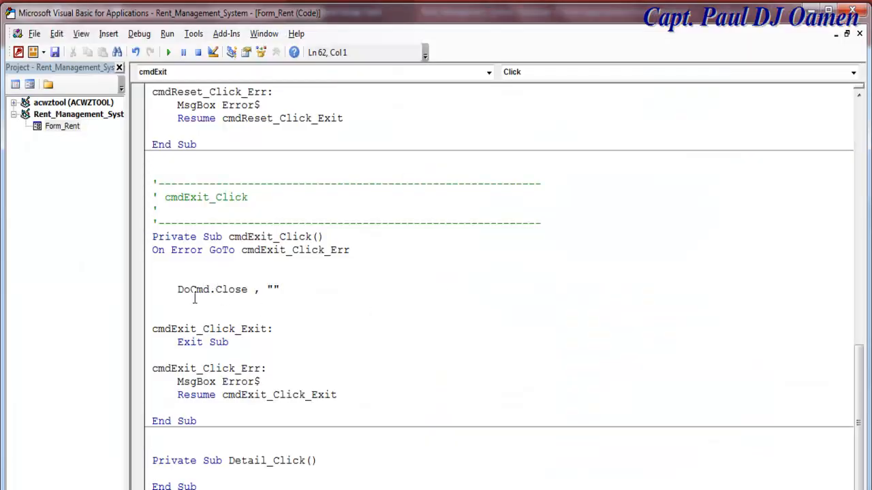
{"action": "left_click", "coordinate": [333, 235]}
{"action": "key", "text": "Return"}
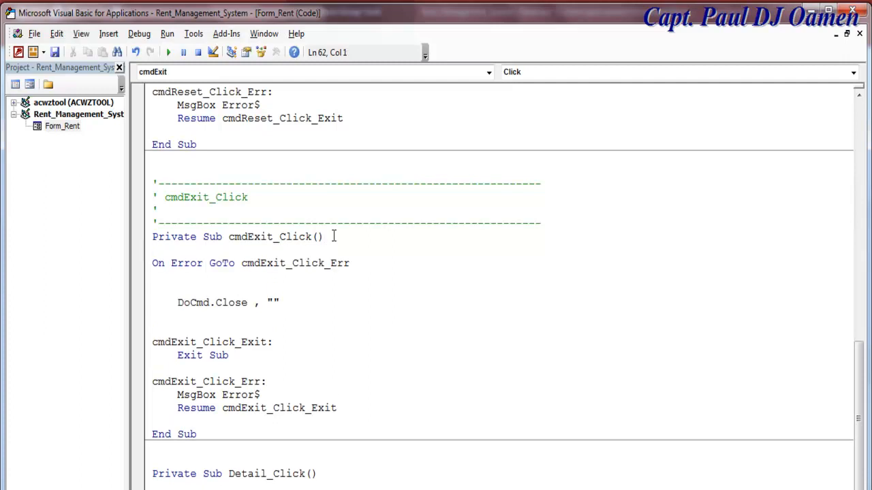
{"action": "type", "text": "Dim"}
{"action": "type", "text": " Exi"}
{"action": "key", "text": "BackSpace"}
{"action": "key", "text": "BackSpace"}
{"action": "key", "text": "BackSpace"}
{"action": "type", "text": "iExit as"}
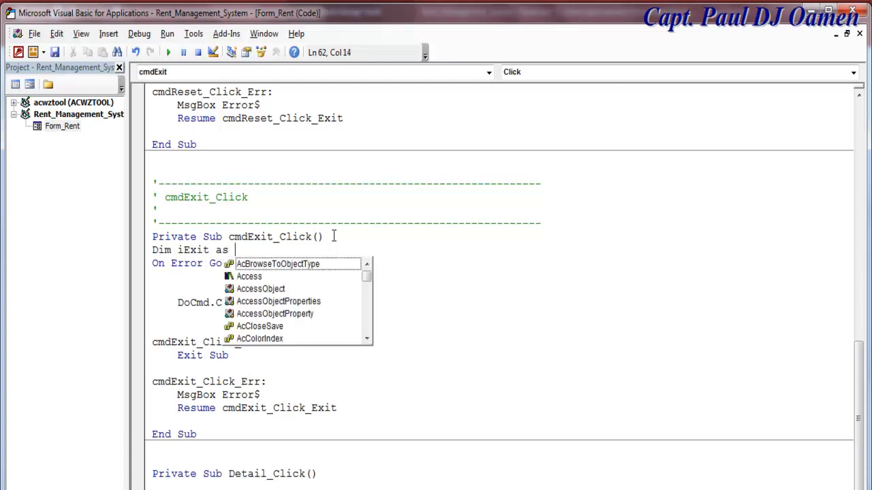
{"action": "type", "text": " vb"}
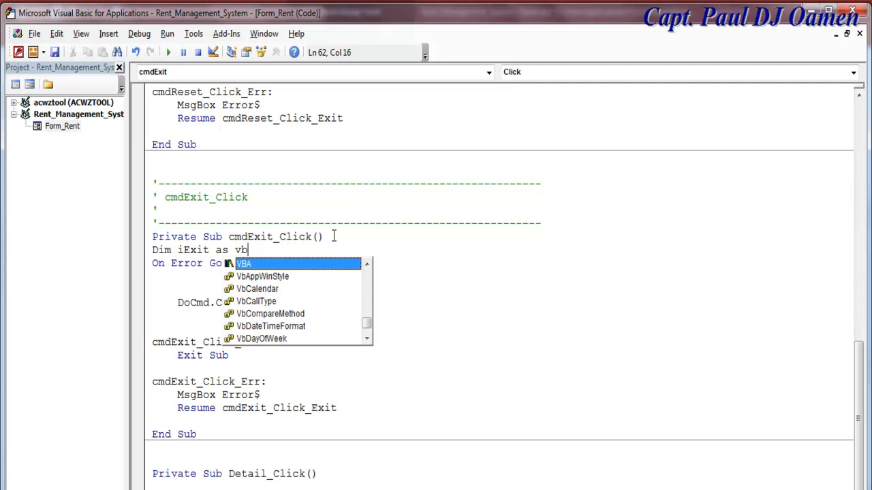
{"action": "type", "text": "Msg"}
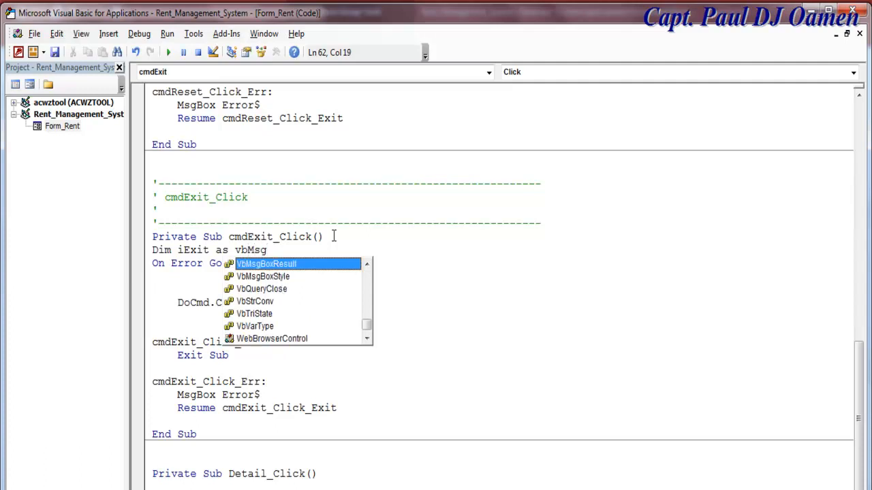
{"action": "type", "text": "BoxResult"}
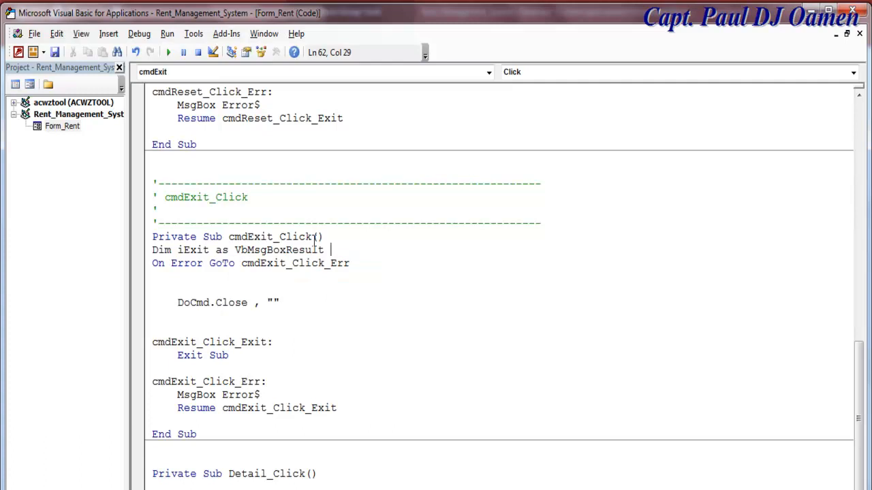
{"action": "left_click", "coordinate": [154, 252]}
{"action": "key", "text": "Return"}
{"action": "left_click", "coordinate": [332, 263]}
{"action": "key", "text": "Return"}
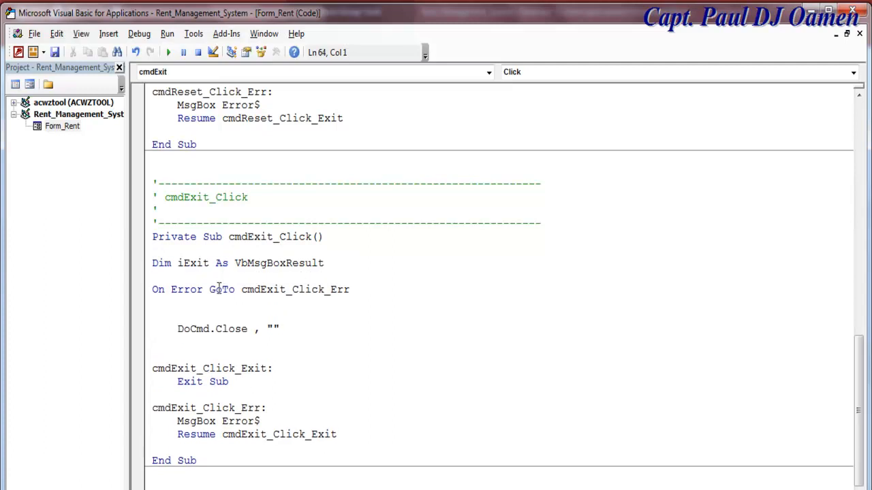
{"action": "left_click", "coordinate": [179, 303]}
- Assign iExit = MsgBox("Confirm if you want to exit", vbQuestion + vbYesNo, "Rent Management System")
{"action": "key", "text": "Return"}
{"action": "type", "text": "iExit "}
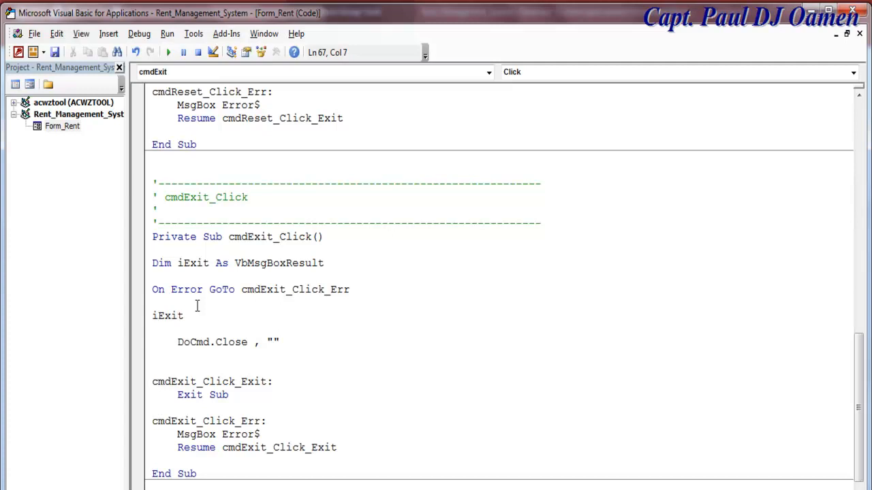
{"action": "type", "text": "= "}
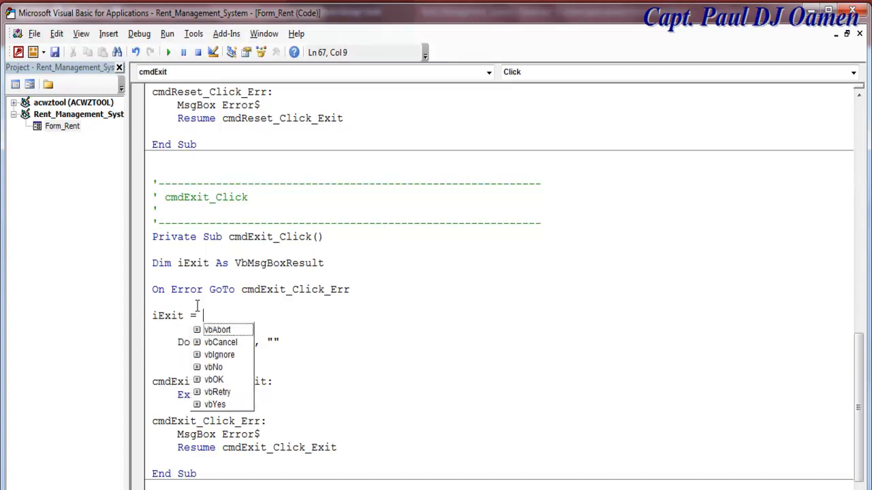
{"action": "type", "text": "msgbox(\""}
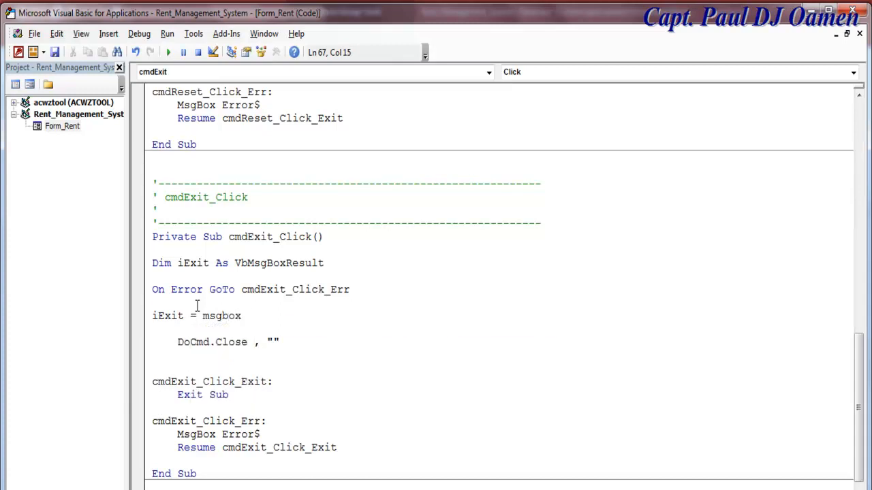
{"action": "type", "text": "C"}
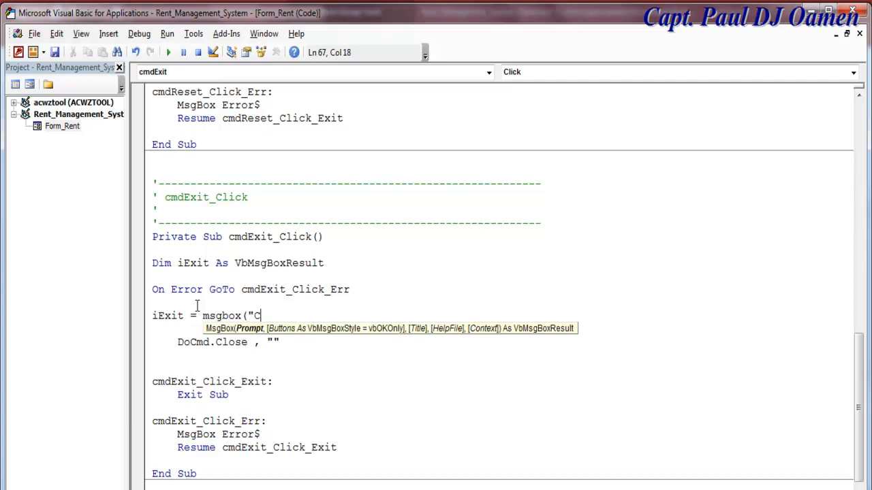
{"action": "type", "text": "onfirm if you"}
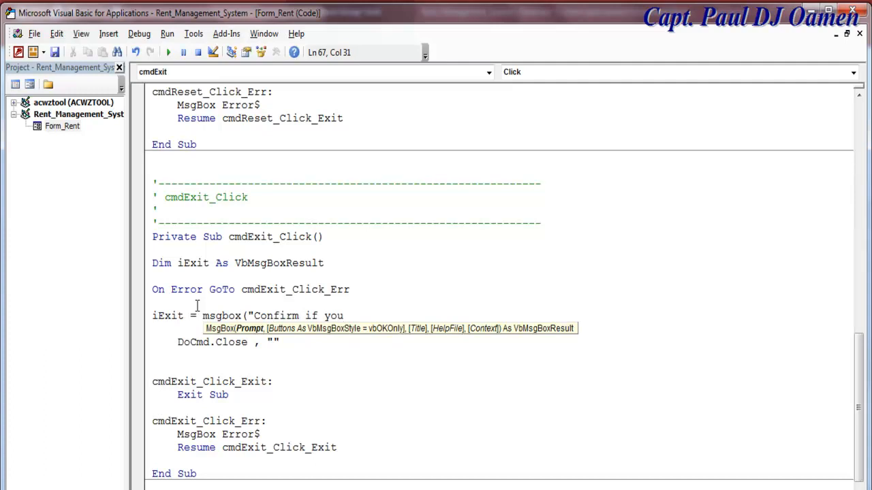
{"action": "type", "text": " want to exit"}
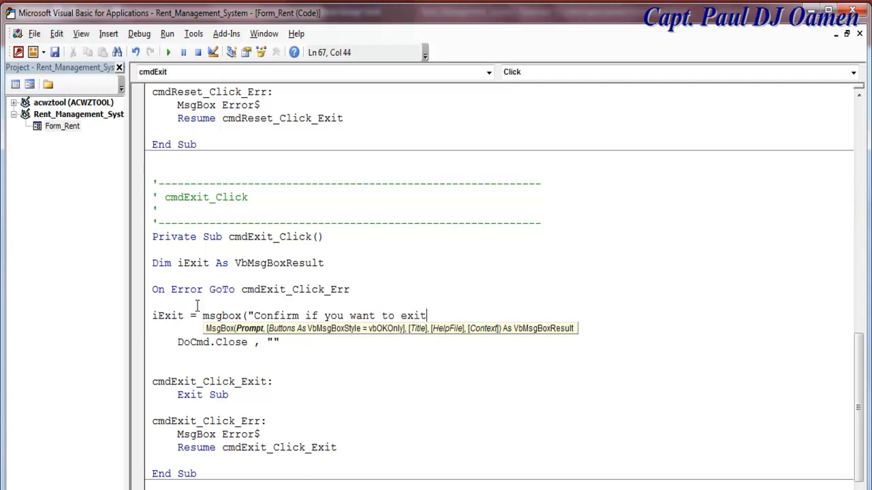
{"action": "type", "text": "\","}
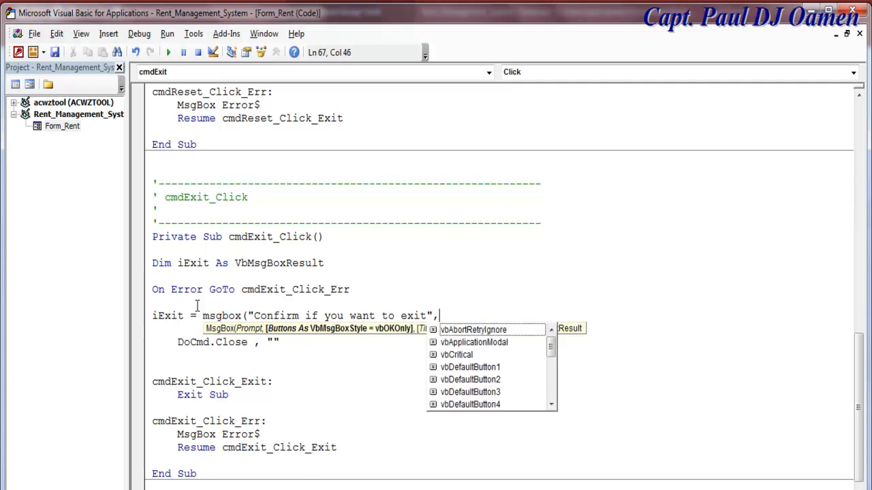
{"action": "type", "text": " vb"}
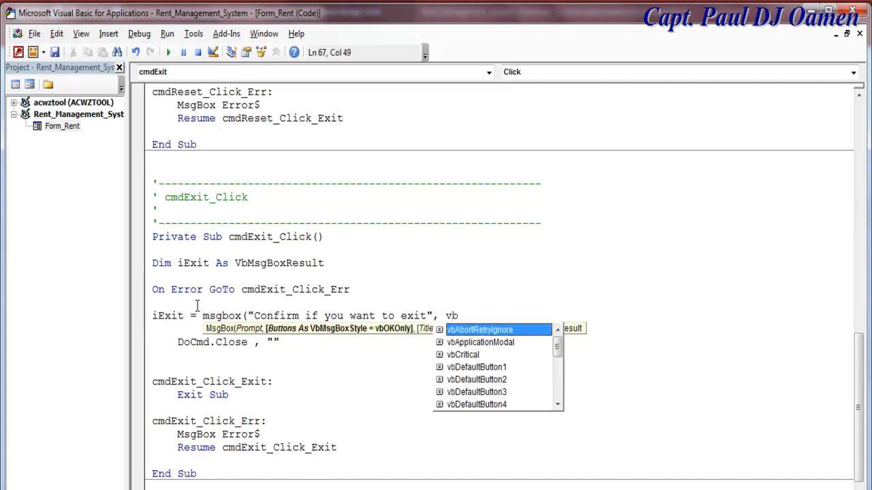
{"action": "type", "text": "Question "}
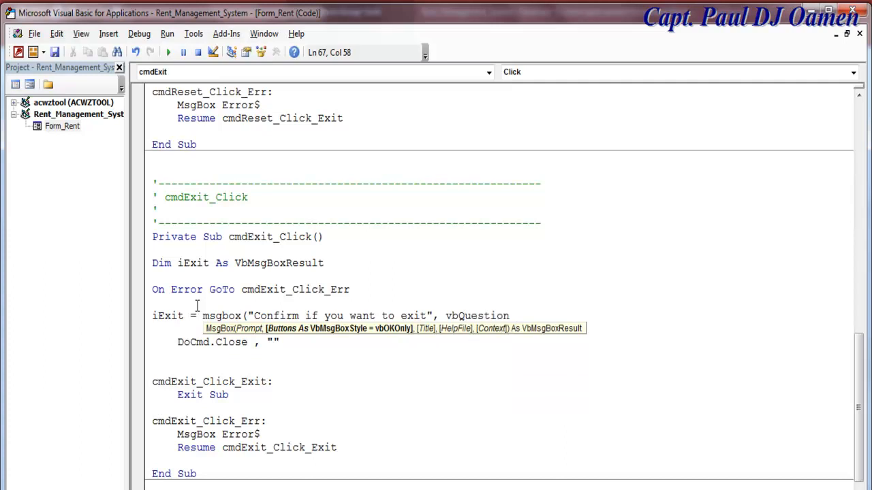
{"action": "type", "text": "+"}
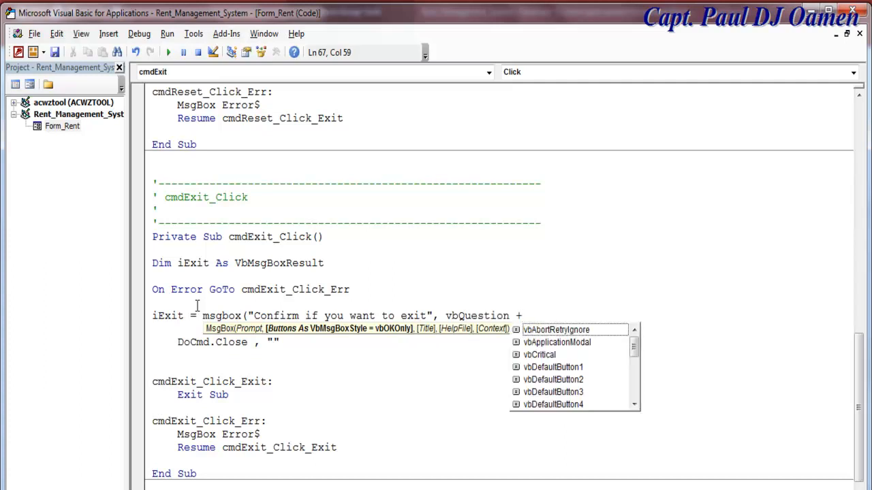
{"action": "type", "text": " vby"}
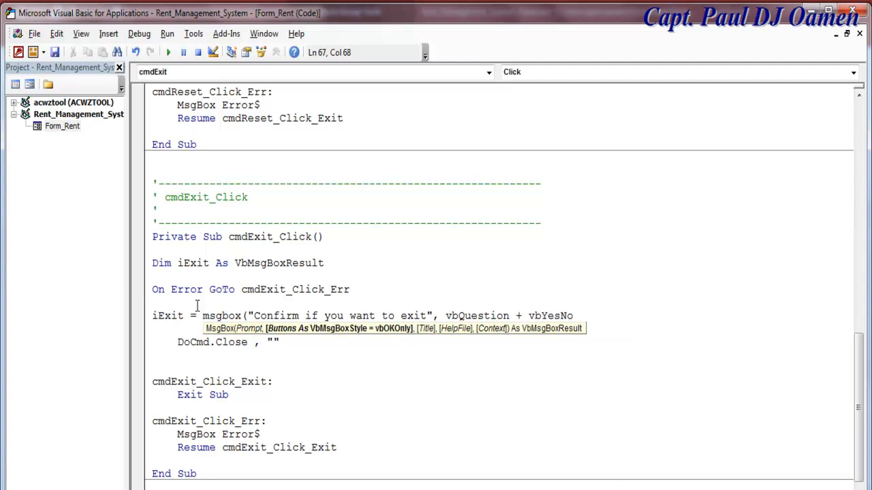
{"action": "type", "text": " , "}
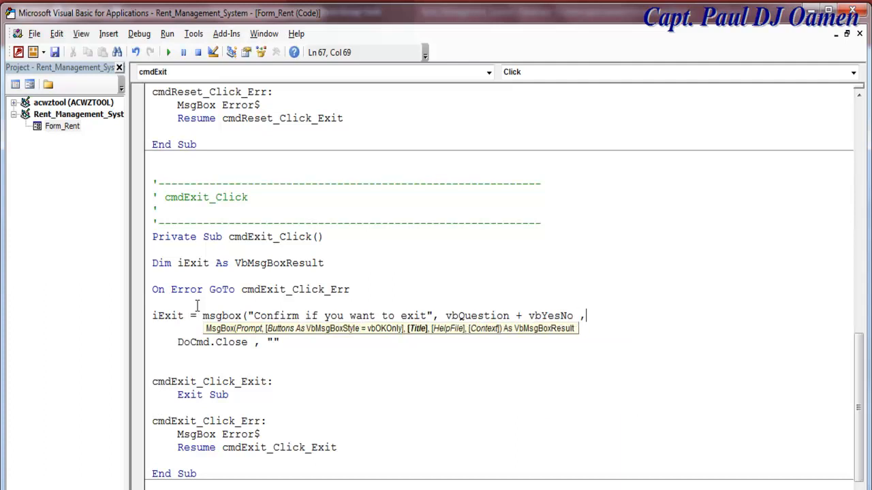
{"action": "type", "text": "\"Rent Management System\""}
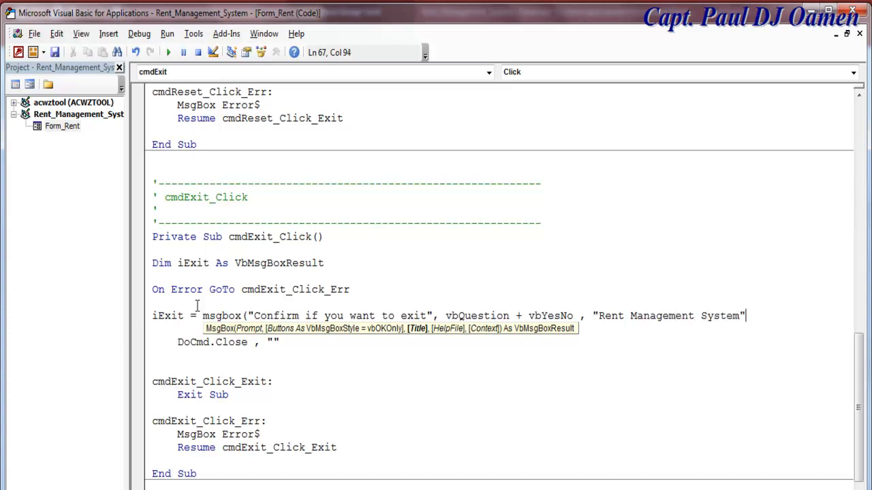
{"action": "type", "text": ")"}
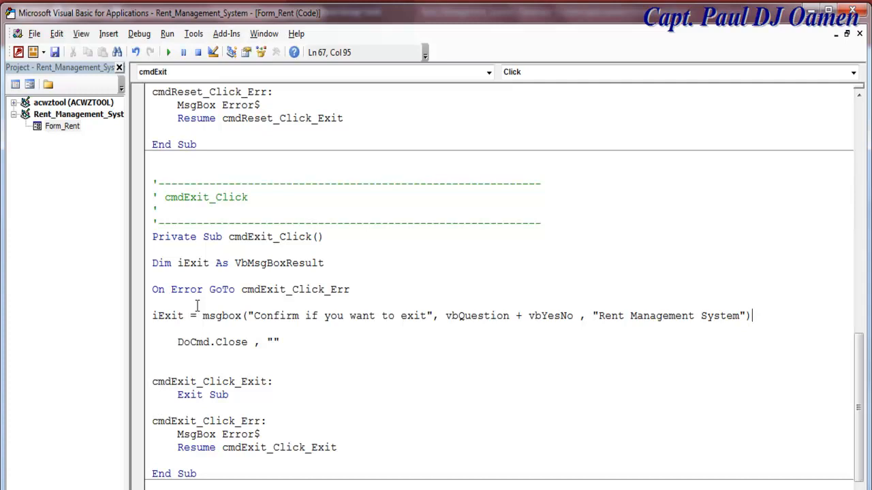
{"action": "key", "text": "Return"}
{"action": "key", "text": "Return"}
- Wrap DoCmd.Close in an 'If iExit = vbYes Then … End If' block
{"action": "type", "text": "if iExit"}
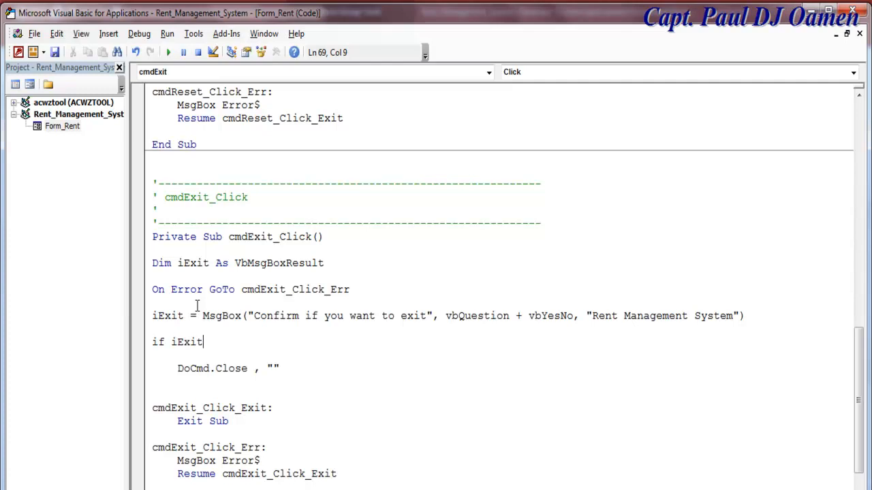
{"action": "type", "text": " = "}
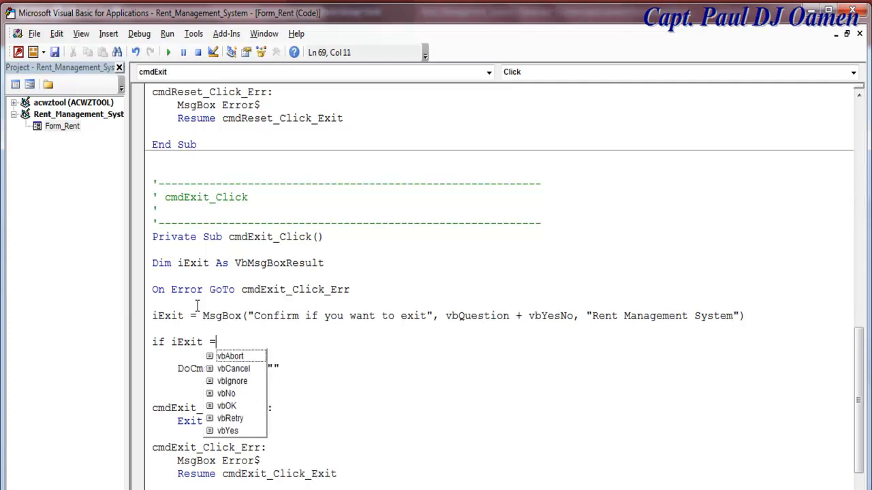
{"action": "type", "text": "vby"}
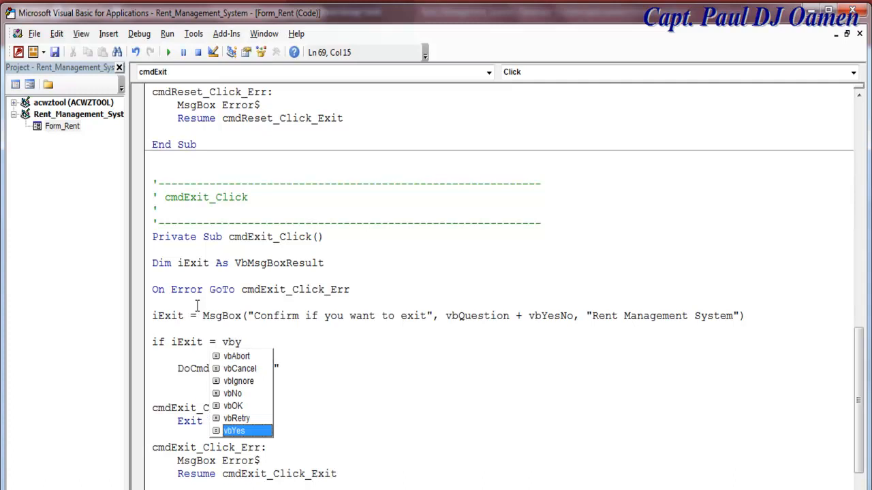
{"action": "type", "text": " then"}
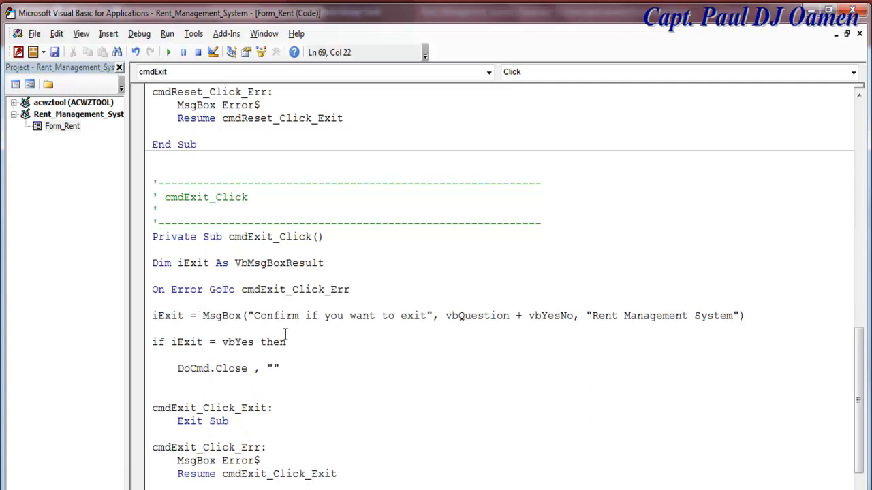
{"action": "left_click_drag", "start_coordinate": [288, 373], "coordinate": [165, 372]}
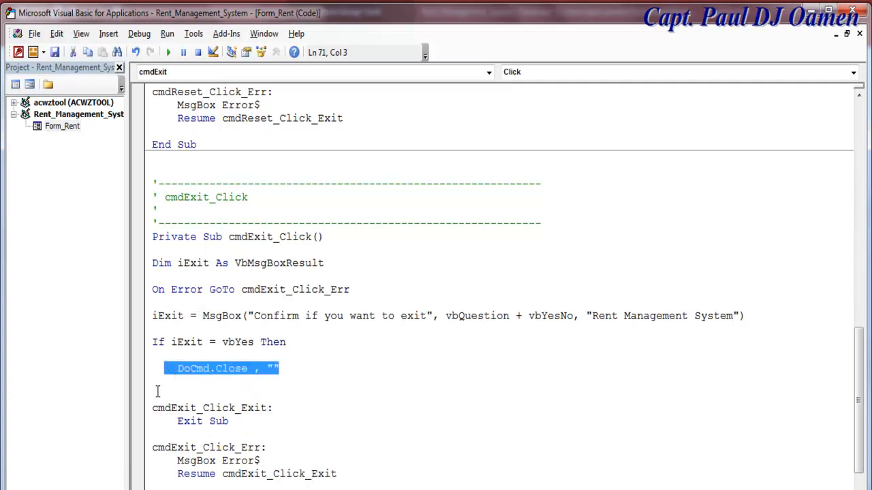
{"action": "left_click", "coordinate": [158, 393]}
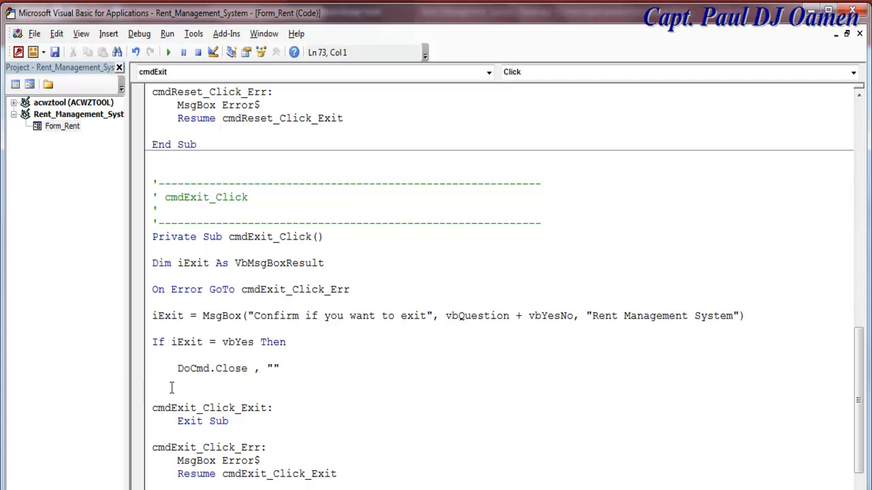
{"action": "type", "text": "End if"}
- Save the VBA code, run the Rent form in Form View, and decline the Exit confirmation
{"action": "left_click", "coordinate": [56, 53]}
{"action": "left_click", "coordinate": [31, 85]}
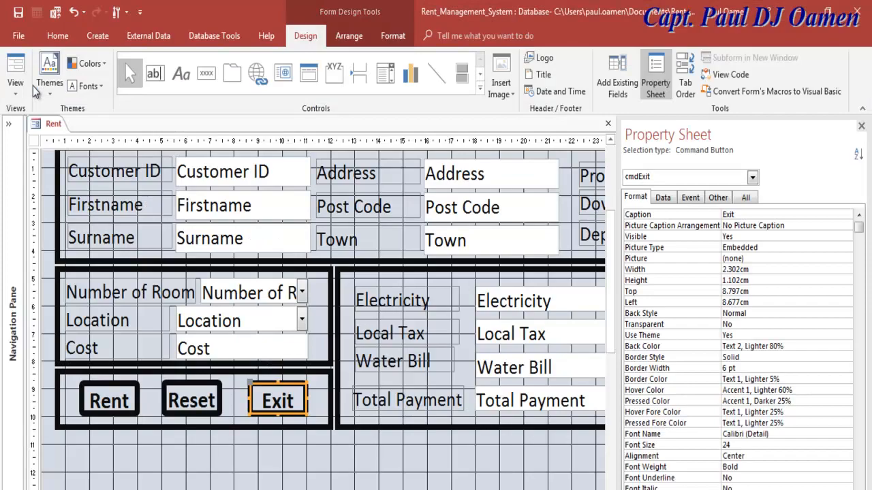
{"action": "right_click", "coordinate": [39, 128]}
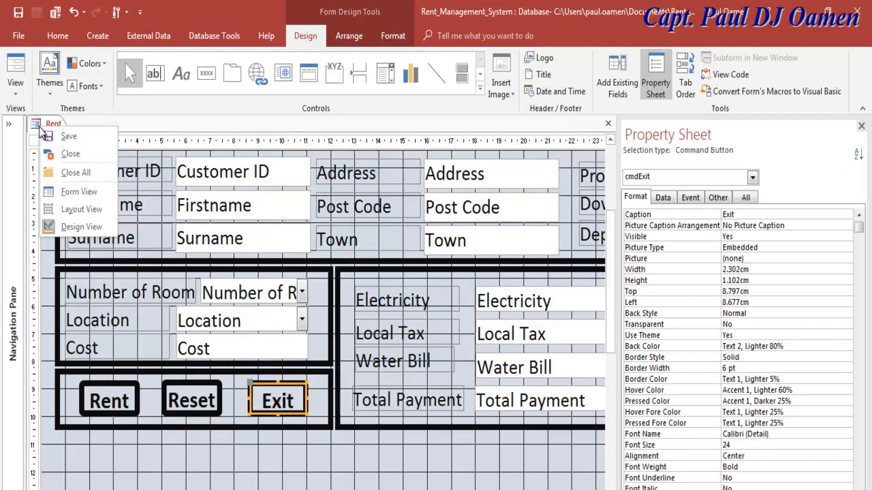
{"action": "left_click", "coordinate": [79, 192]}
{"action": "left_click", "coordinate": [298, 464]}
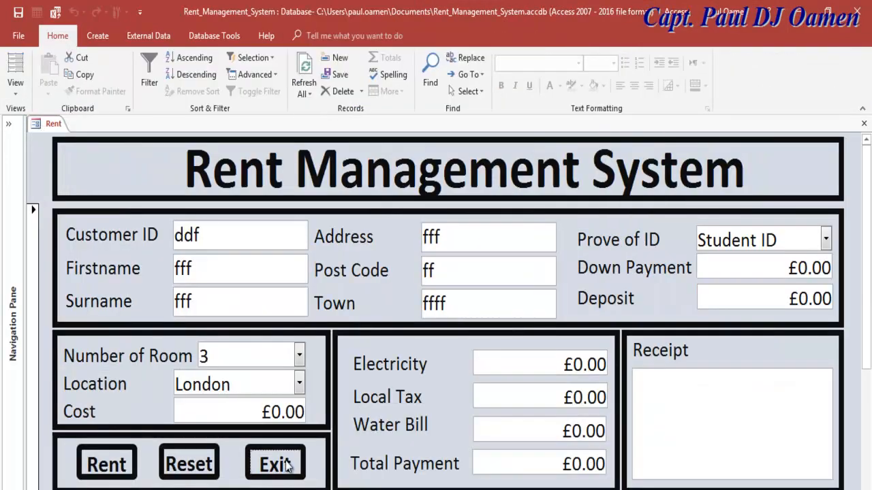
{"action": "left_click", "coordinate": [486, 327]}
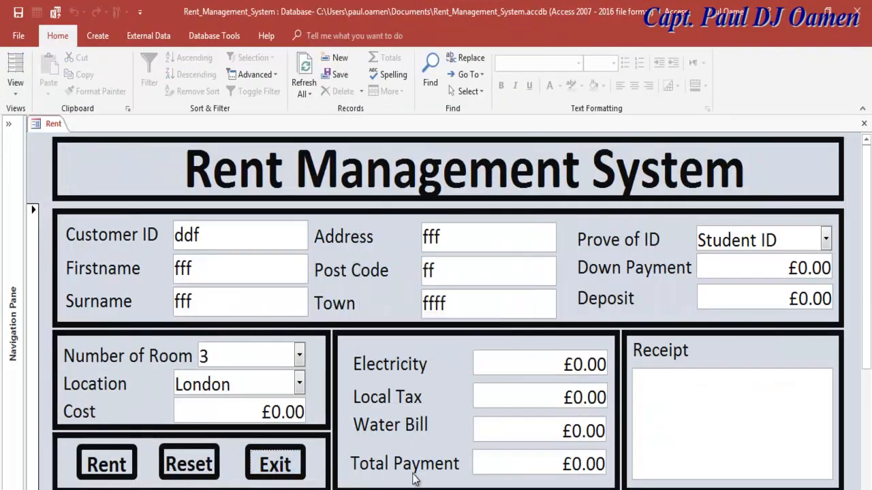
- Confirm Exit to close the Rent form, then reopen it in Design View from the Navigation Pane
{"action": "left_click", "coordinate": [286, 463]}
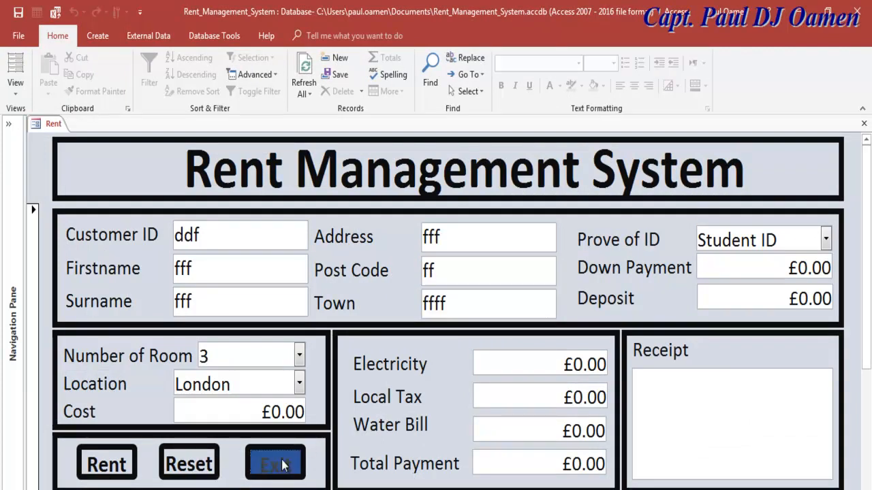
{"action": "left_click", "coordinate": [428, 327]}
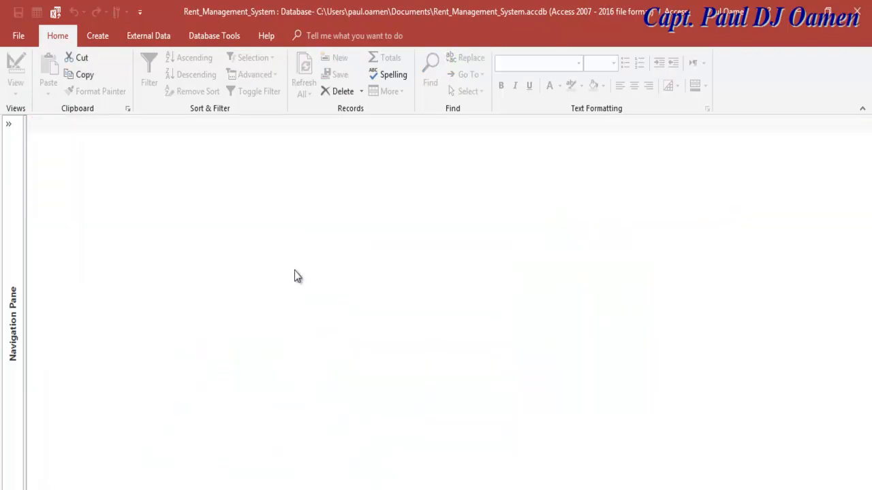
{"action": "left_click", "coordinate": [15, 136]}
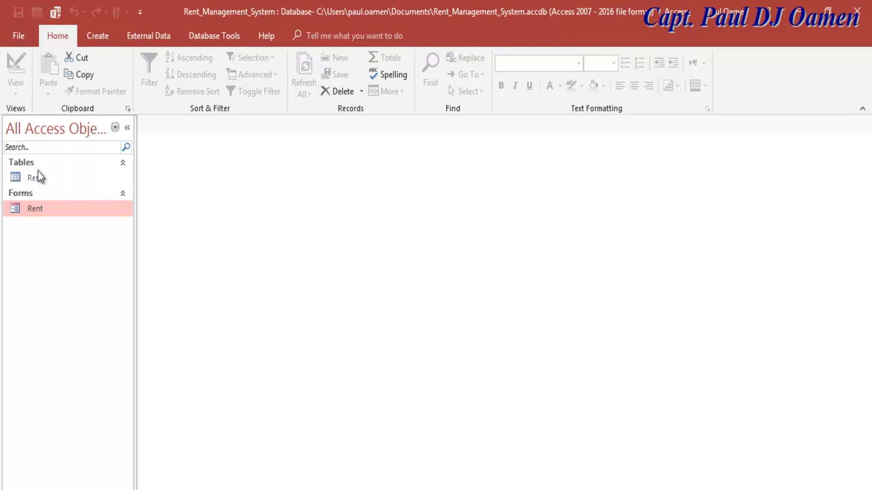
{"action": "right_click", "coordinate": [40, 211]}
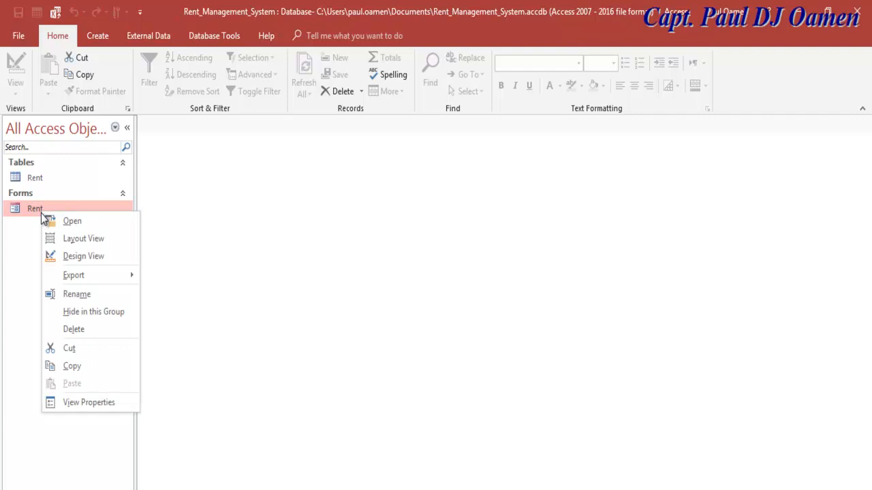
{"action": "left_click", "coordinate": [94, 255]}
{"action": "scroll", "coordinate": [614, 321], "scroll_direction": "down", "scroll_amount": 2}
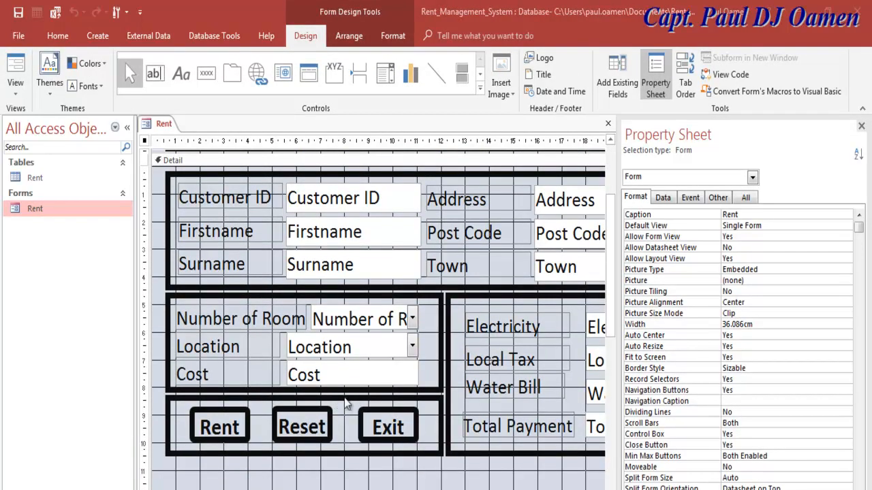
- In Form View, enter test values in Post Code, Town and Surname, then clear them with Reset
{"action": "left_click", "coordinate": [320, 427]}
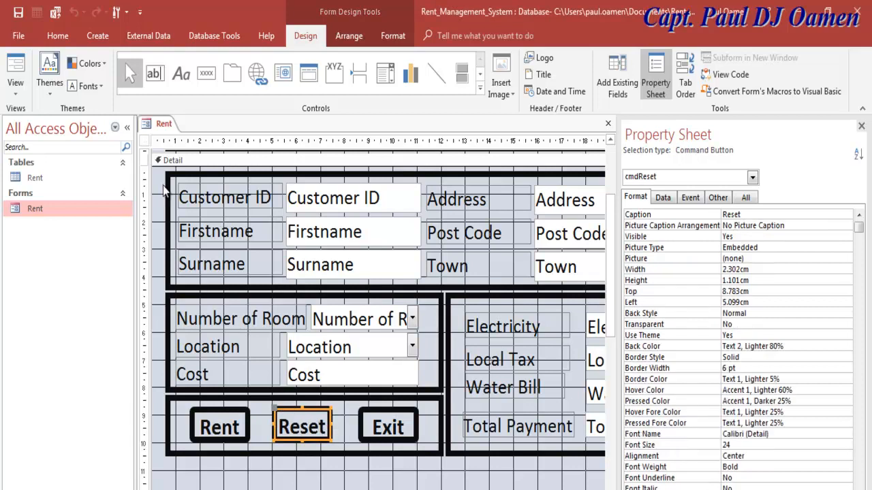
{"action": "left_click", "coordinate": [14, 84]}
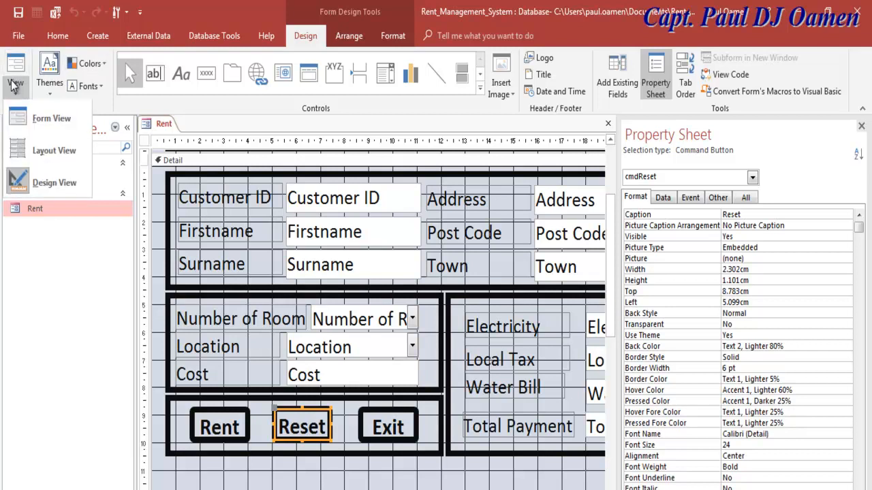
{"action": "left_click", "coordinate": [48, 117]}
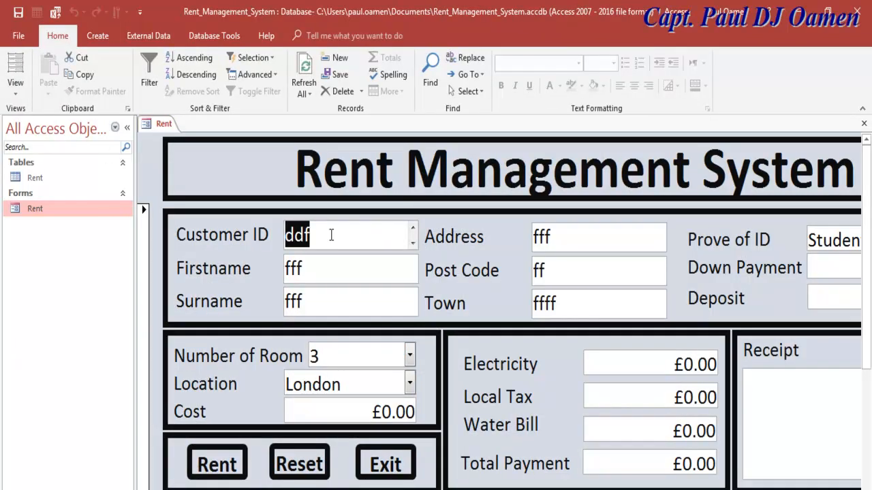
{"action": "left_click", "coordinate": [567, 259]}
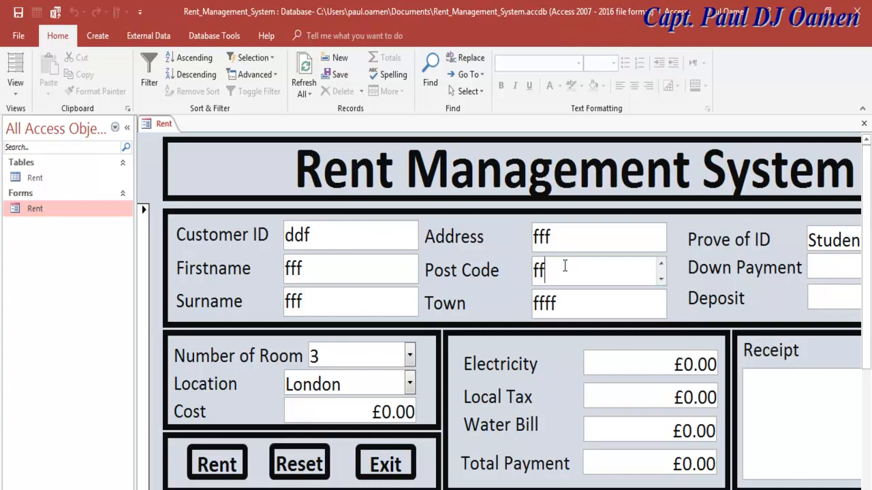
{"action": "type", "text": "yy"}
{"action": "left_click", "coordinate": [567, 293]}
{"action": "type", "text": "hhn"}
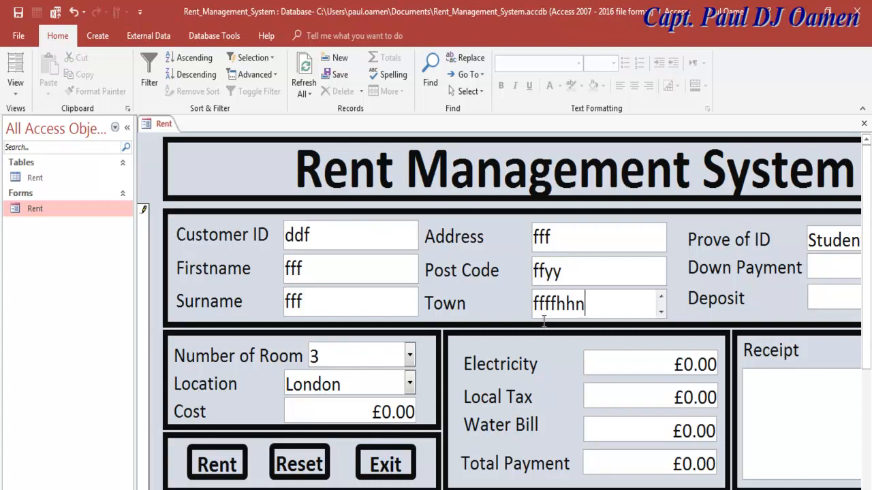
{"action": "left_click", "coordinate": [328, 291]}
{"action": "type", "text": "bhhh"}
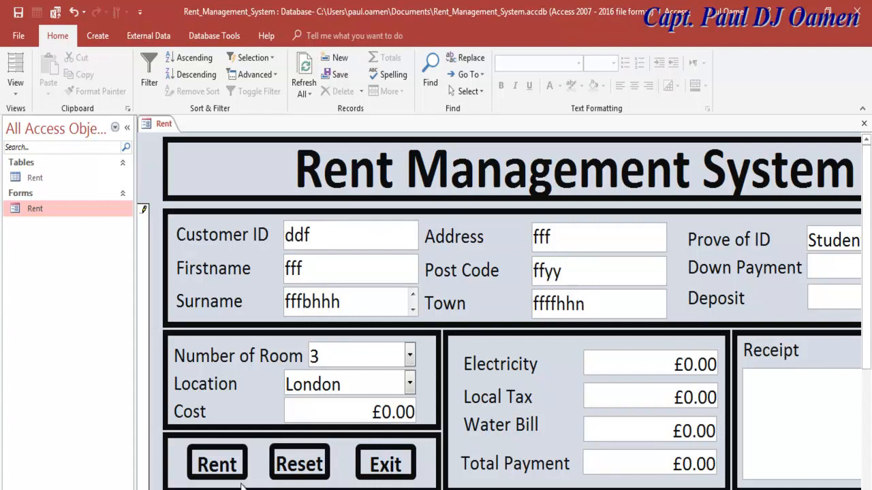
{"action": "left_click", "coordinate": [299, 464]}
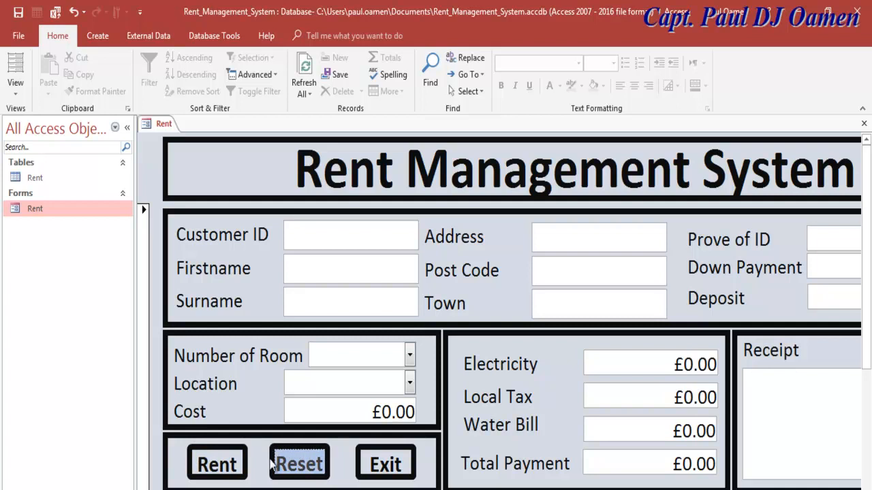
{"action": "left_click", "coordinate": [305, 451]}
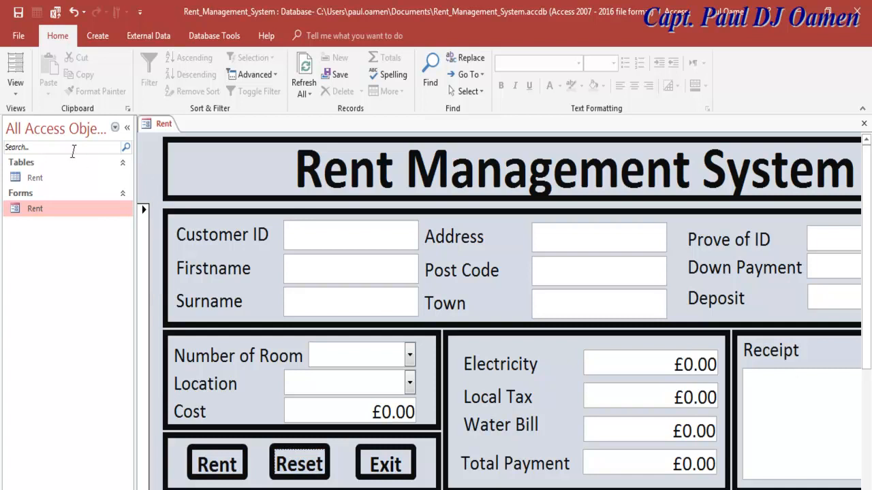
- Back in Design View, open the Reset button's click procedure via Build Event
{"action": "right_click", "coordinate": [153, 123]}
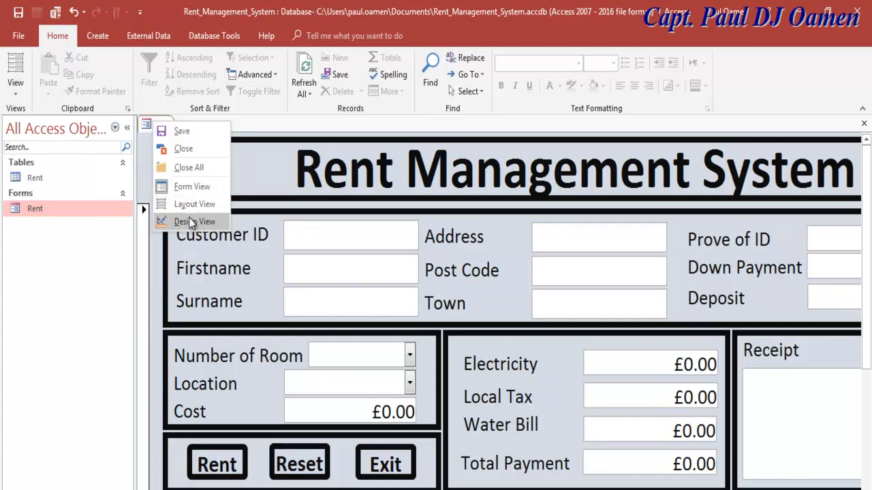
{"action": "left_click", "coordinate": [190, 222]}
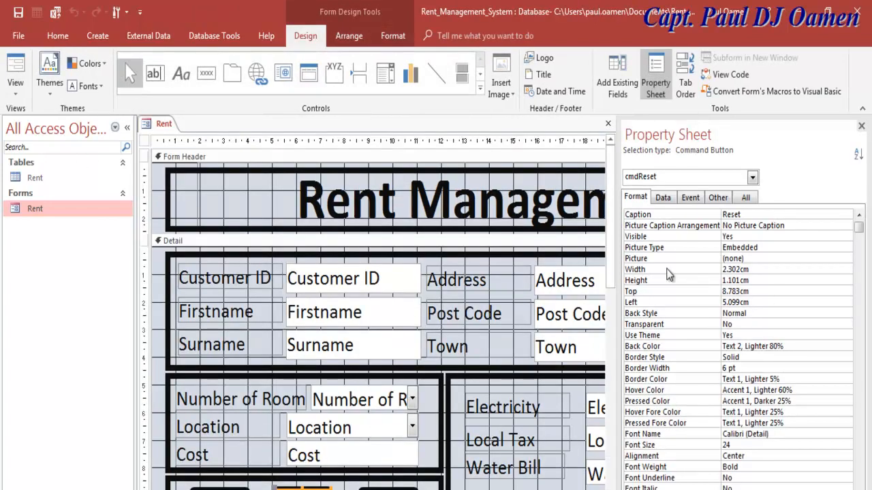
{"action": "scroll", "coordinate": [599, 272], "scroll_direction": "down", "scroll_amount": 3}
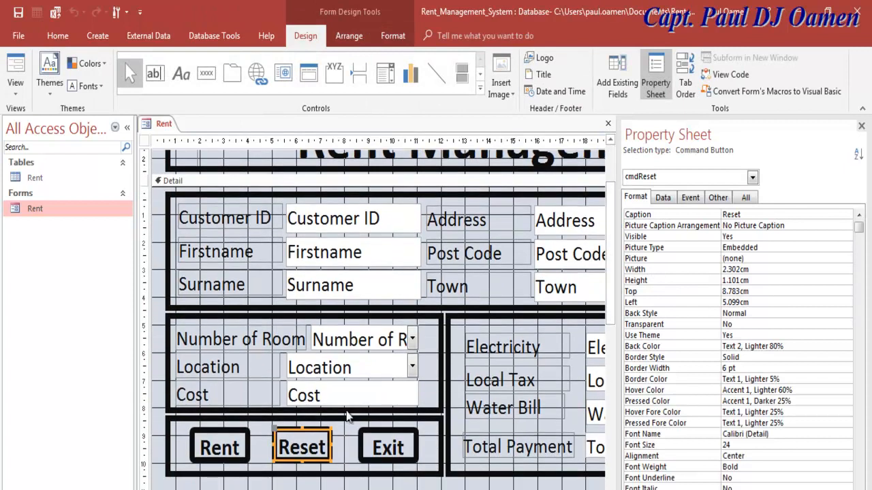
{"action": "right_click", "coordinate": [290, 431]}
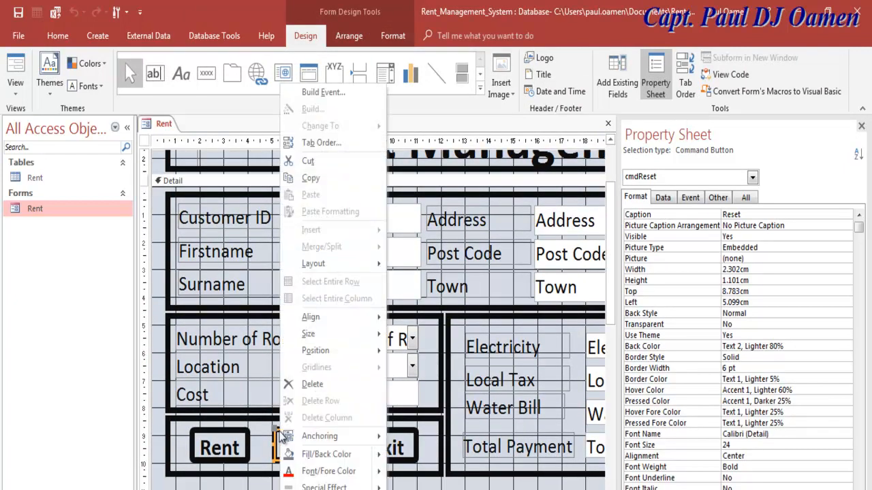
{"action": "left_click", "coordinate": [323, 92]}
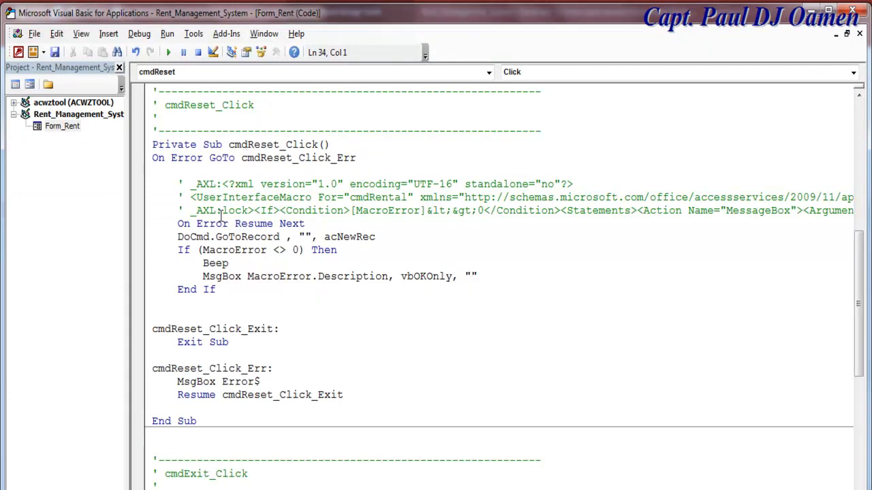
- Close the Project Explorer and delete the three _AXL comment lines and leftover fragment from cmdReset_Click
{"action": "left_click_drag", "start_coordinate": [177, 184], "coordinate": [662, 197]}
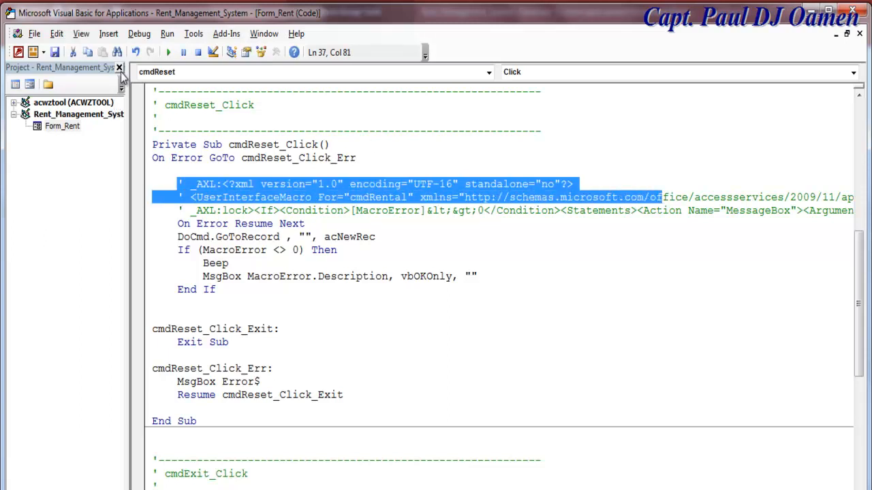
{"action": "left_click", "coordinate": [119, 67]}
{"action": "left_click", "coordinate": [275, 272]}
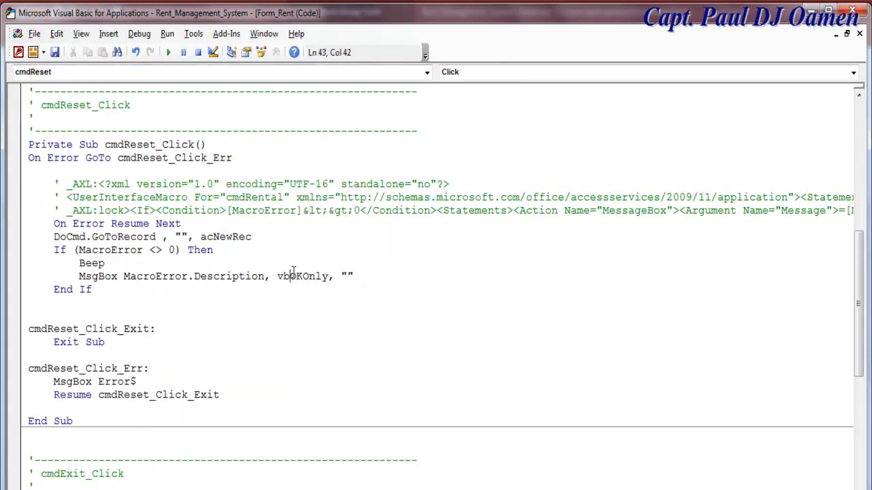
{"action": "left_click", "coordinate": [54, 184]}
{"action": "left_click_drag", "start_coordinate": [55, 184], "coordinate": [88, 212]}
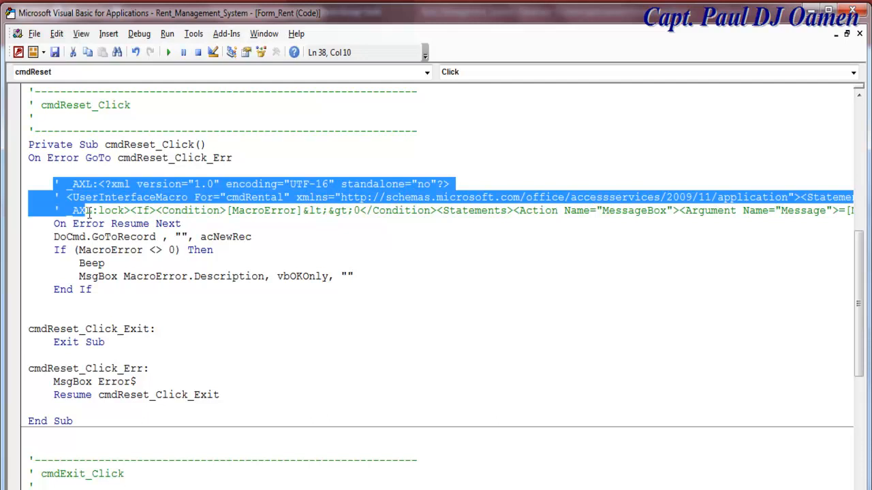
{"action": "key", "text": "Delete"}
{"action": "left_click_drag", "start_coordinate": [472, 183], "coordinate": [43, 184]}
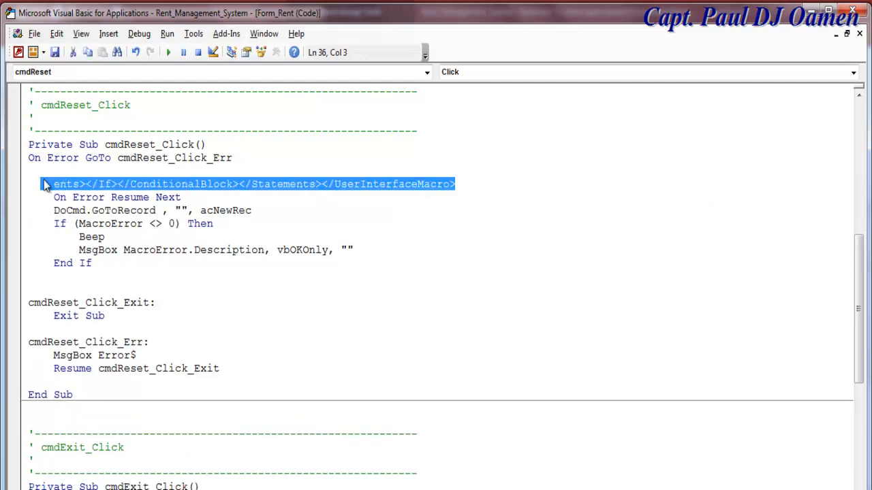
{"action": "key", "text": "Delete"}
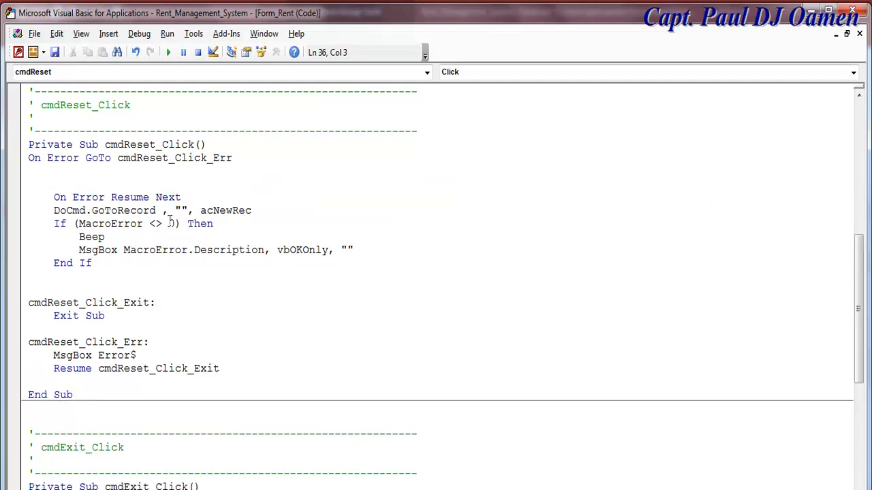
- Inspect and select the DoCmd.GoToRecord , "", acNewRec statement left in cmdReset_Click
{"action": "left_click", "coordinate": [61, 212]}
{"action": "left_click", "coordinate": [182, 211]}
{"action": "left_click_drag", "start_coordinate": [259, 211], "coordinate": [54, 214]}
{"action": "key", "text": "ctrl+c"}
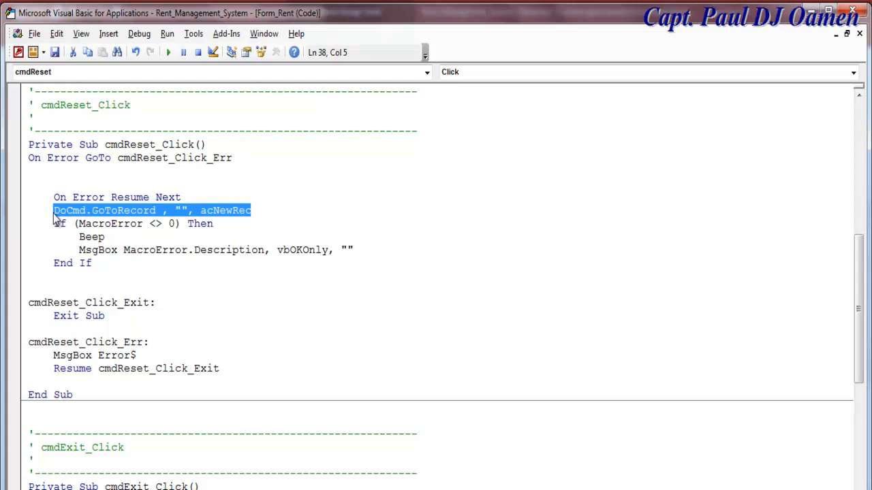
{"action": "left_click", "coordinate": [247, 285]}
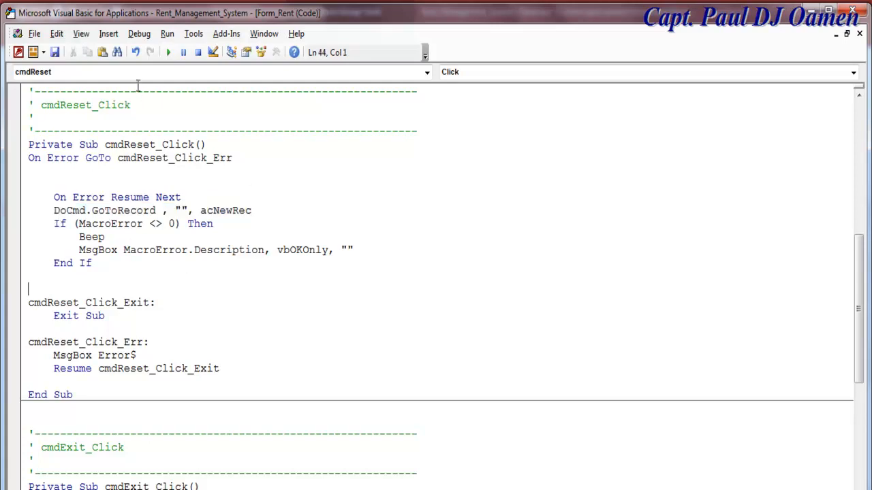
- Create Form_Load from the Object dropdown and paste DoCmd.GoToRecord , "", acNewRec into it
{"action": "left_click", "coordinate": [427, 72]}
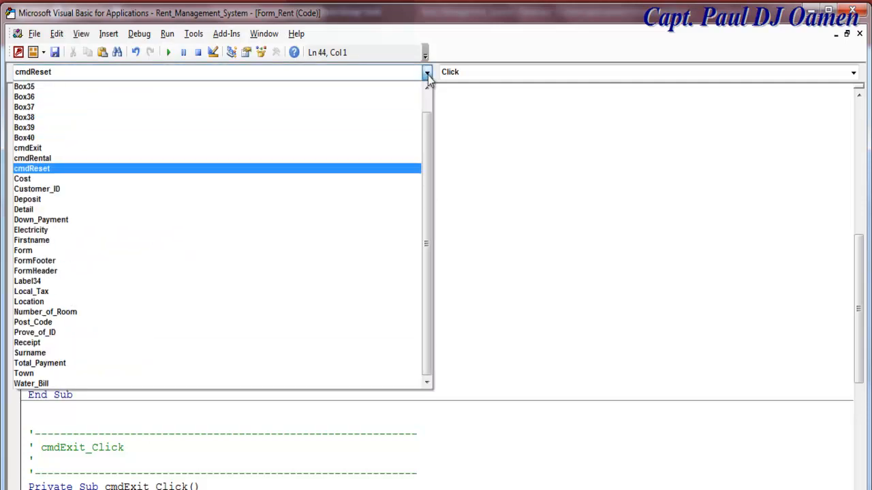
{"action": "left_click", "coordinate": [45, 249]}
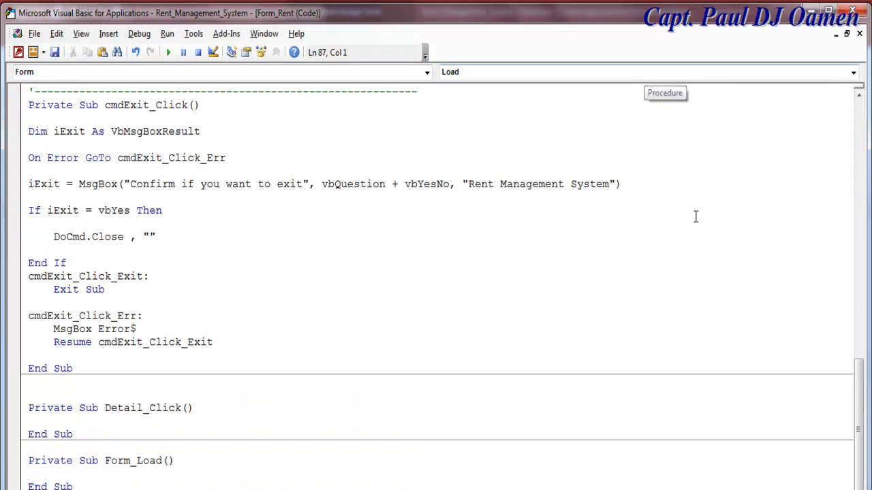
{"action": "left_click", "coordinate": [76, 486]}
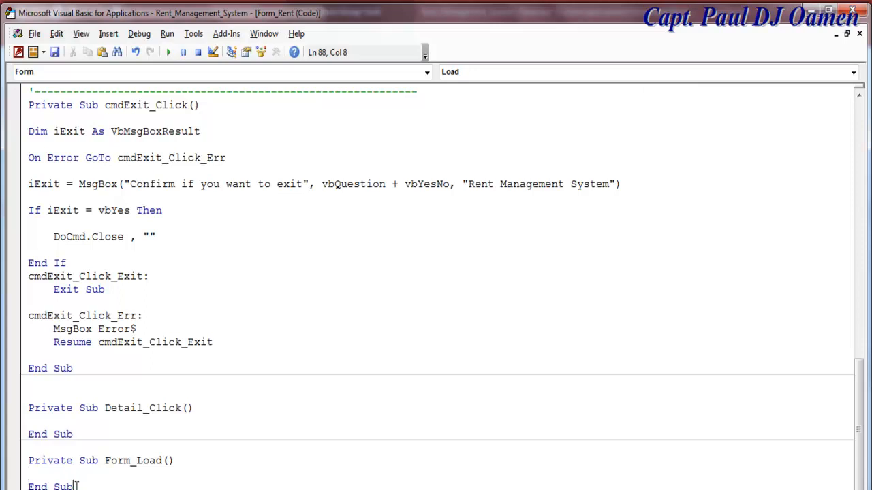
{"action": "scroll", "coordinate": [75, 477], "scroll_direction": "down", "scroll_amount": 4}
{"action": "left_click", "coordinate": [64, 421]}
{"action": "key", "text": "ctrl+v"}
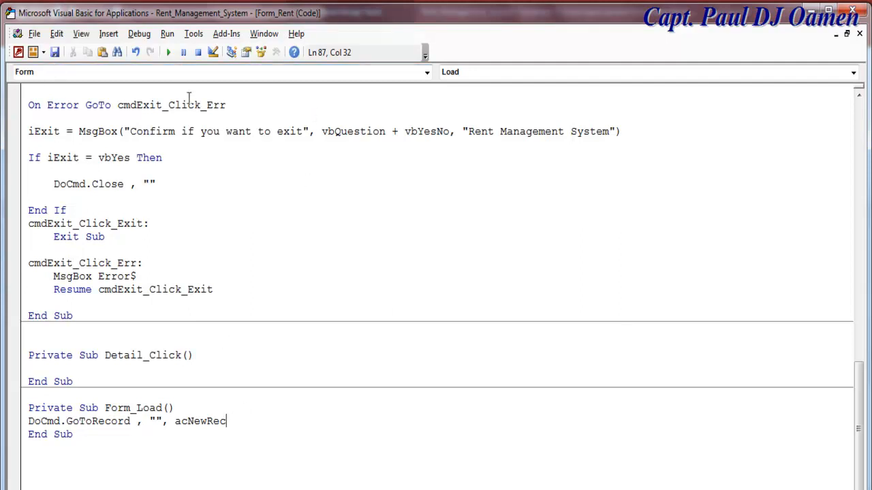
{"action": "left_click", "coordinate": [231, 52]}
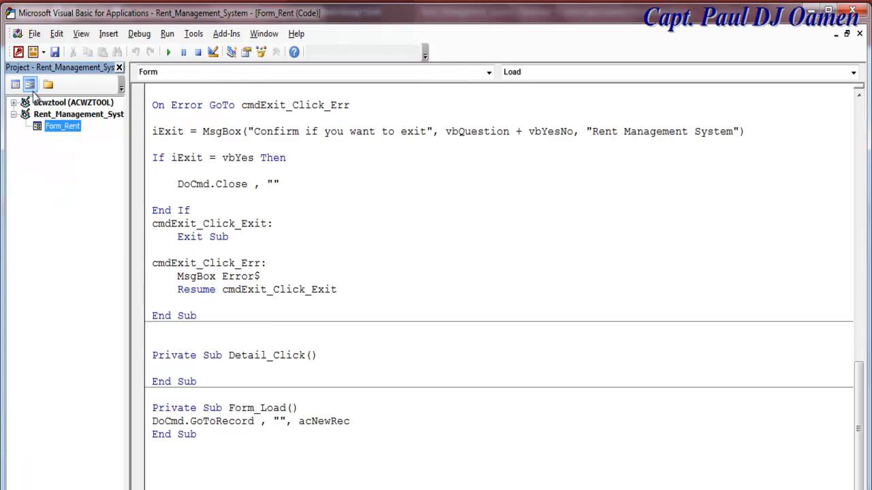
- Save the code and run the Rent form in Form View
{"action": "left_click", "coordinate": [56, 53]}
{"action": "left_click", "coordinate": [32, 85]}
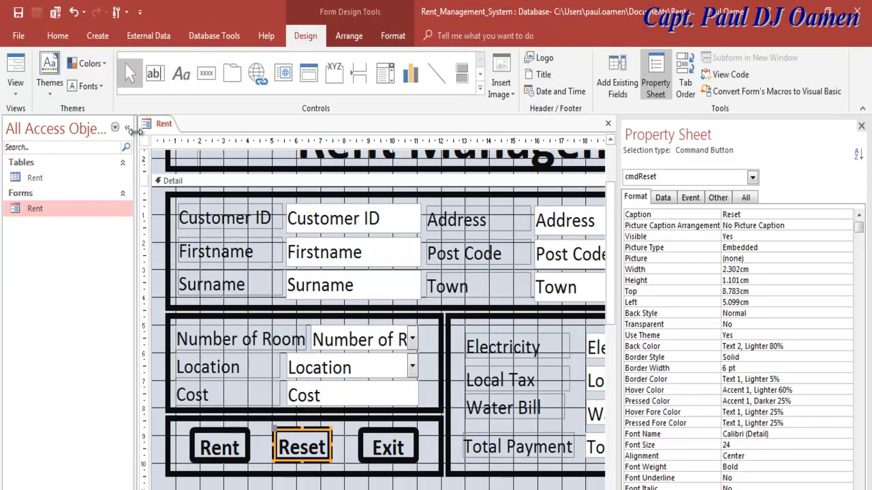
{"action": "left_click", "coordinate": [127, 128]}
{"action": "right_click", "coordinate": [36, 130]}
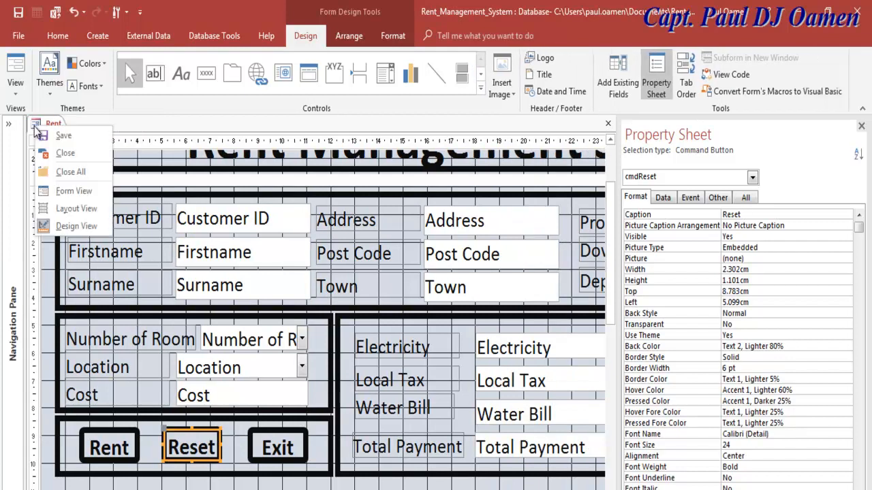
{"action": "left_click", "coordinate": [74, 191]}
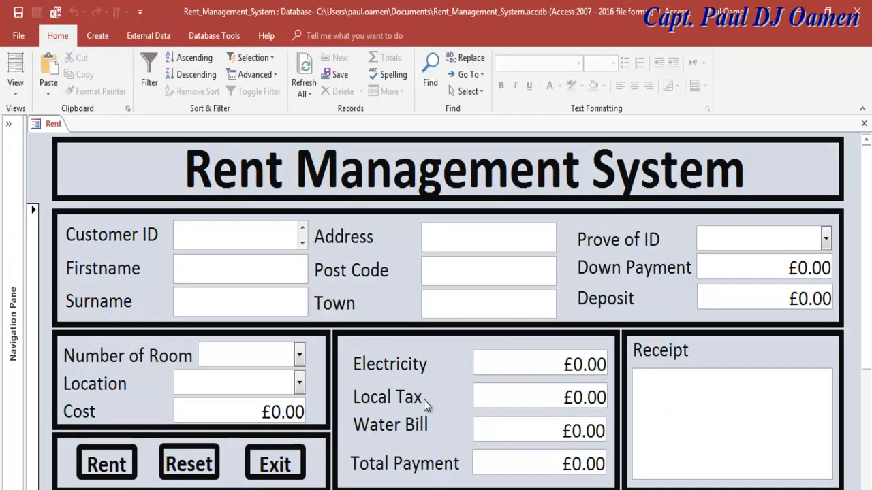
- Check the blank record's Firstname, Surname and Post Code boxes, then return to Design View
{"action": "left_click", "coordinate": [237, 262]}
{"action": "left_click", "coordinate": [227, 308]}
{"action": "left_click", "coordinate": [452, 259]}
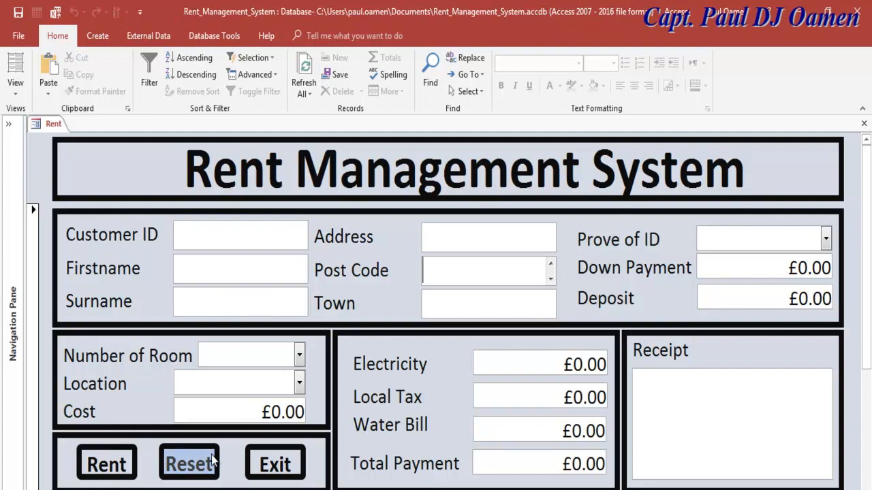
{"action": "right_click", "coordinate": [38, 126]}
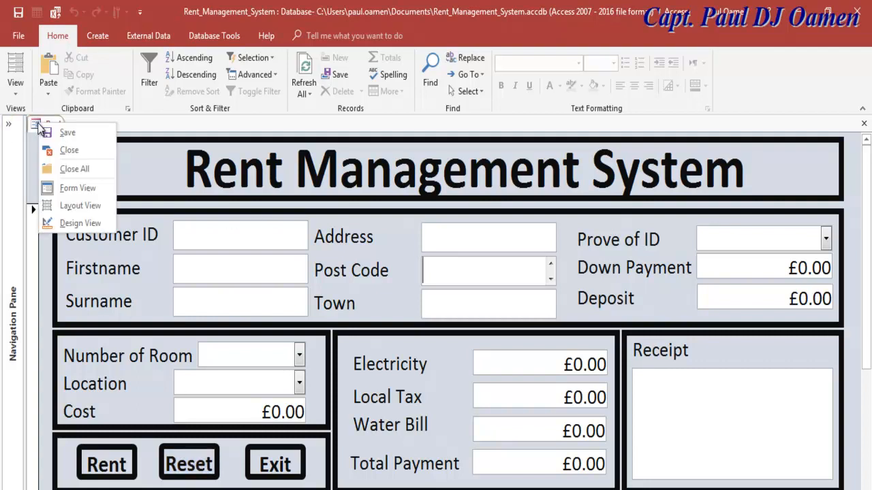
{"action": "left_click", "coordinate": [77, 224]}
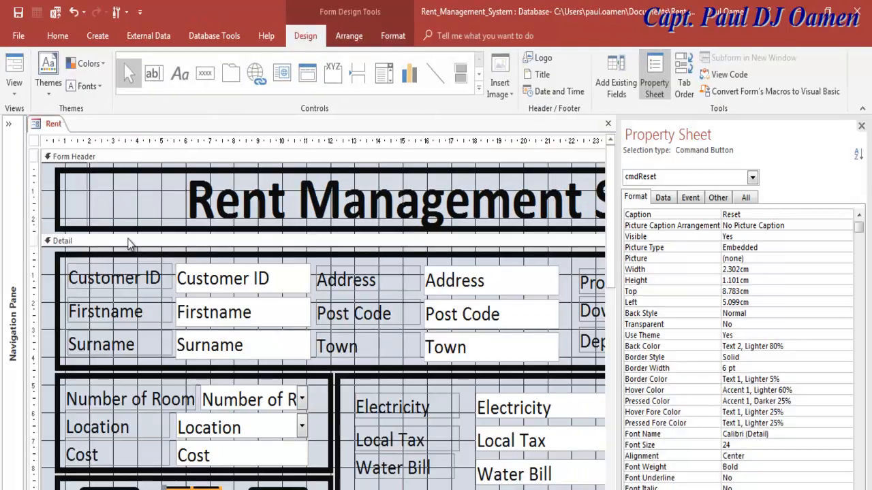
- Add DoCmd.ShowToolbar "Ribbob", acToolbarYes after the acNewRec line in Form_Load and copy it
{"action": "right_click", "coordinate": [65, 320]}
{"action": "left_click", "coordinate": [95, 325]}
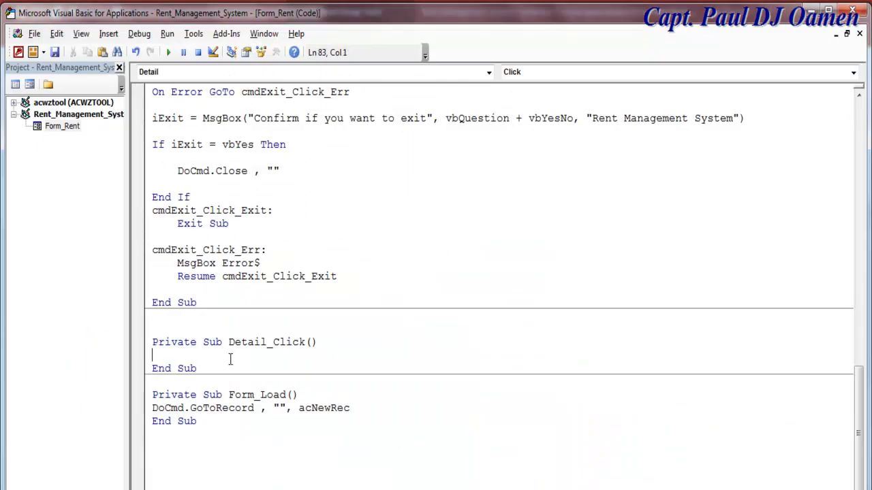
{"action": "left_click", "coordinate": [362, 409]}
{"action": "key", "text": "Return"}
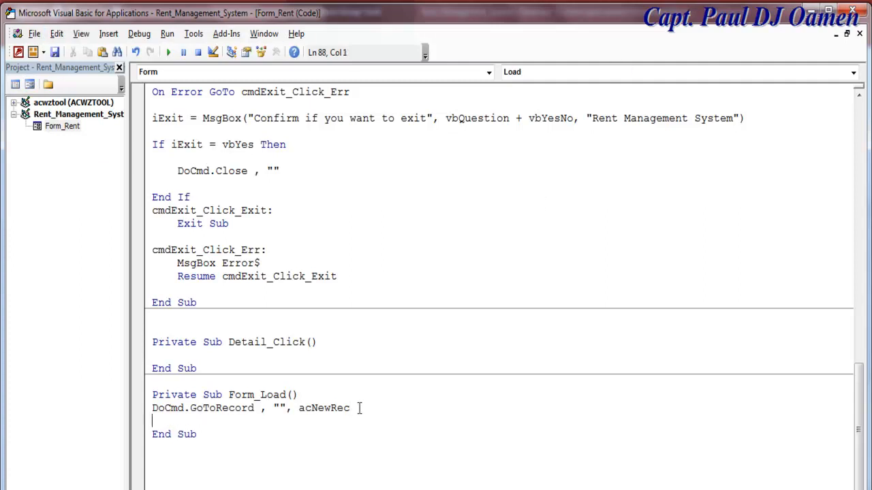
{"action": "type", "text": "DoCmd."}
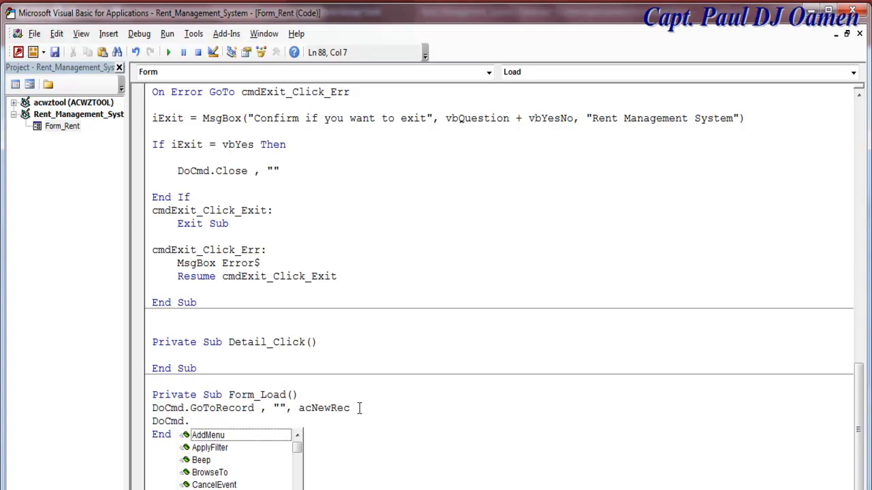
{"action": "type", "text": "sh"}
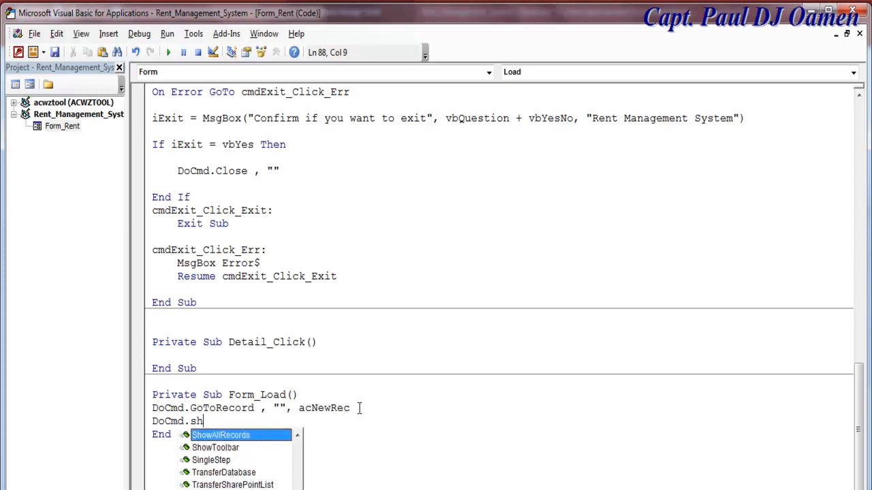
{"action": "key", "text": "Down"}
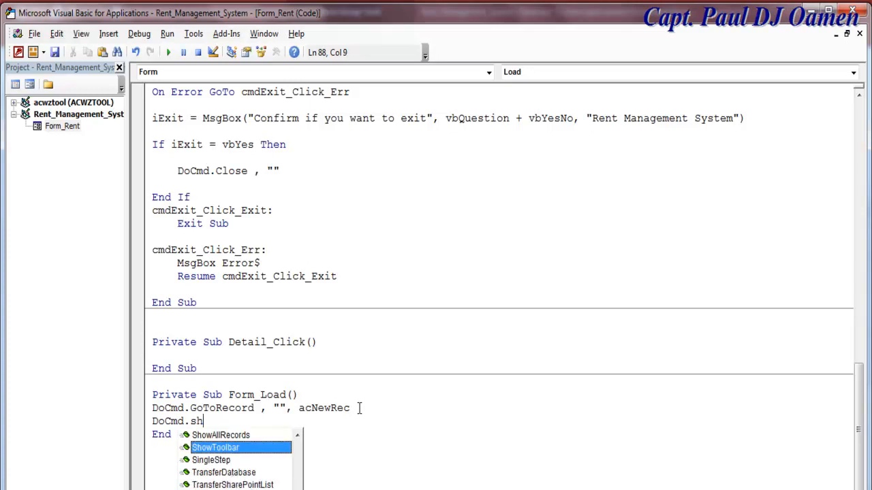
{"action": "type", "text": "owToolbar"}
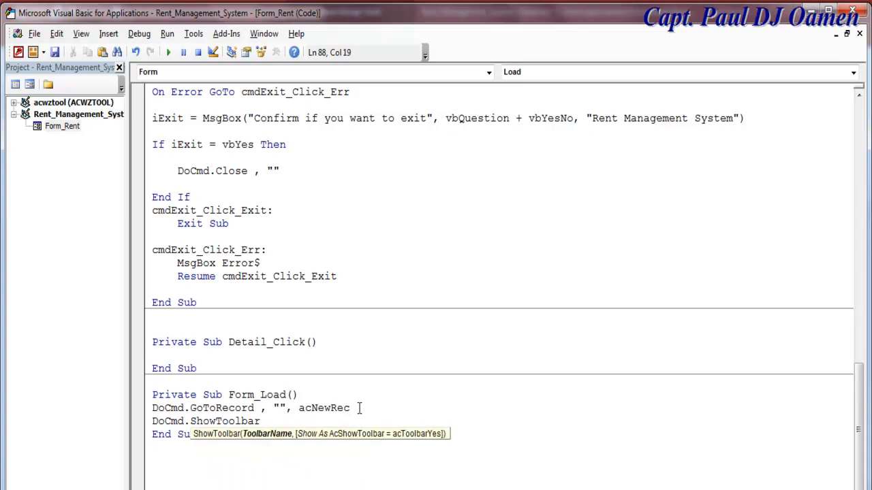
{"action": "type", "text": "\""}
{"action": "type", "text": "R"}
{"action": "type", "text": "ibb"}
{"action": "type", "text": "o"}
{"action": "type", "text": "n"}
{"action": "type", "text": "\","}
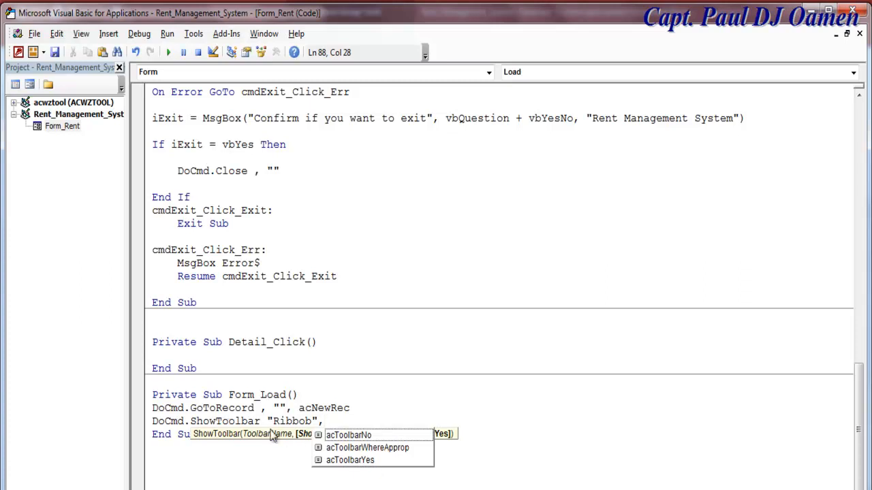
{"action": "double_click", "coordinate": [350, 461]}
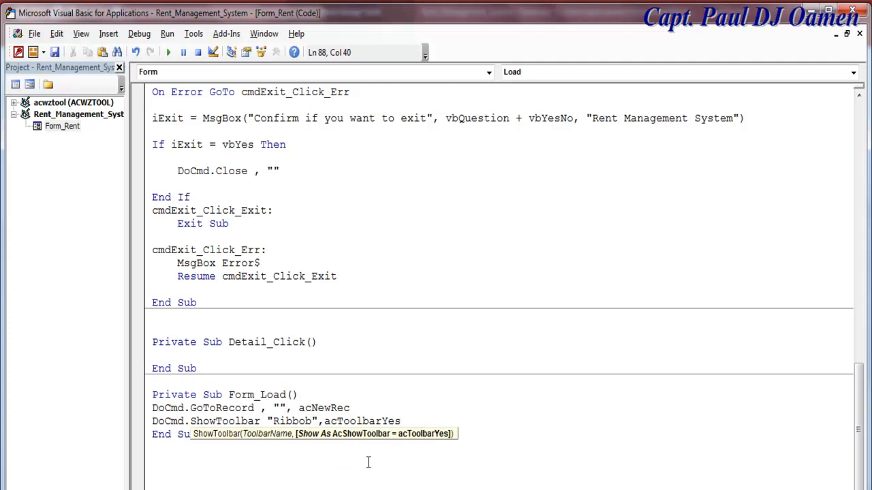
{"action": "left_click", "coordinate": [411, 408]}
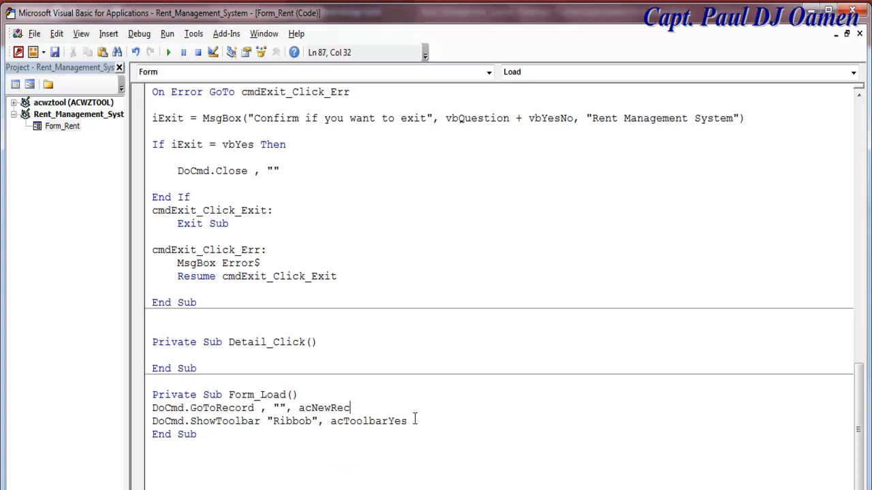
{"action": "left_click_drag", "start_coordinate": [416, 420], "coordinate": [152, 422]}
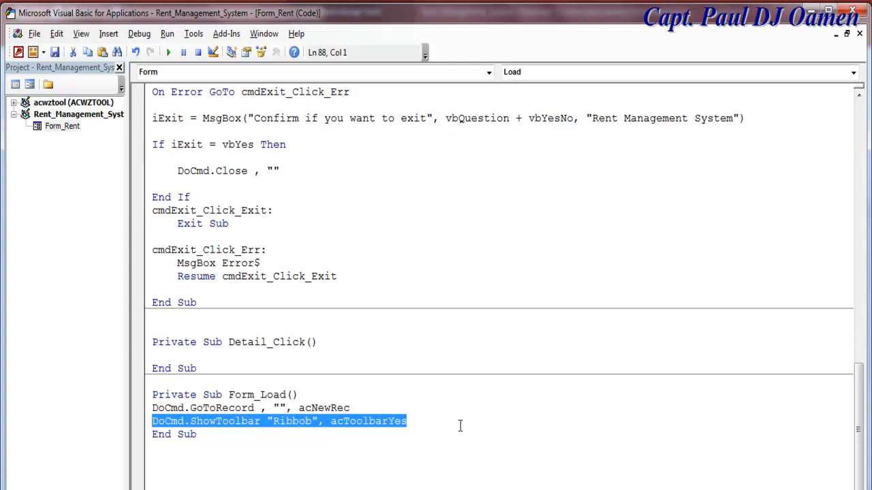
{"action": "left_click", "coordinate": [481, 410]}
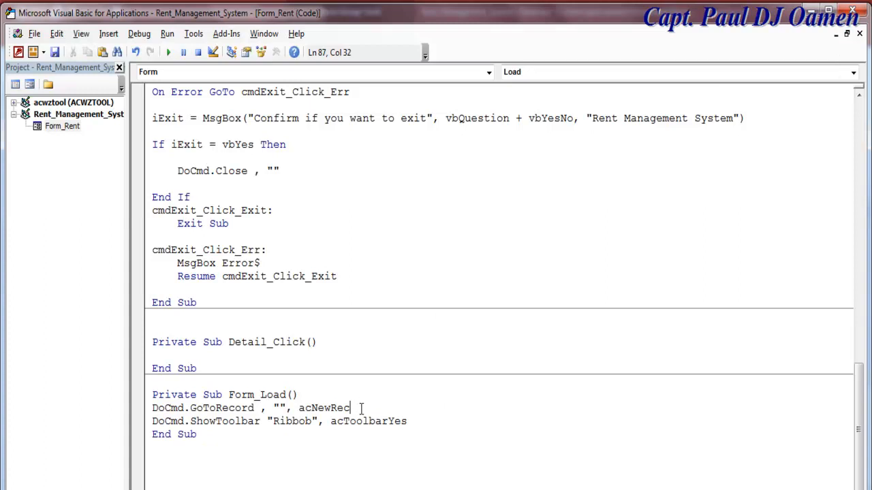
- Create Form_DblClick with DoCmd.ShowToolbar "Ribbob", acToolbarNo, then return to the Rent form in Access
{"action": "left_click", "coordinate": [853, 73]}
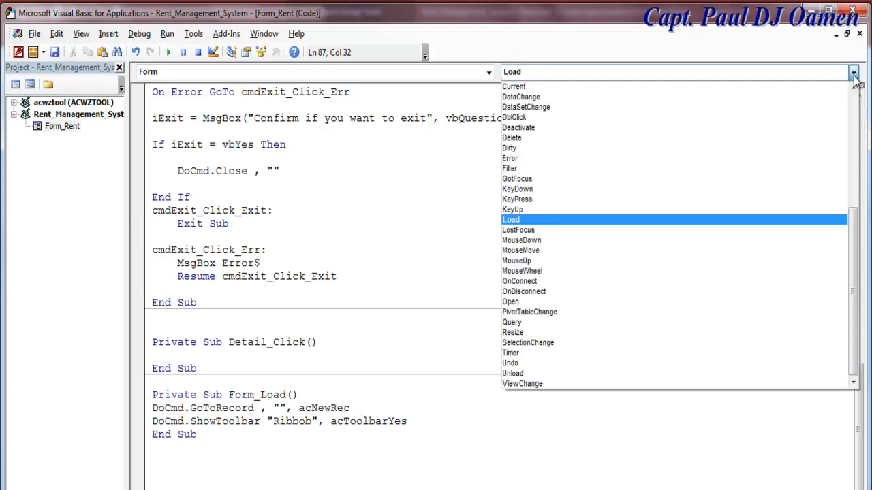
{"action": "left_click", "coordinate": [549, 118]}
{"action": "type", "text": "DoCmd.ShowToolbar \"Ribbob\", acToolbarYes"}
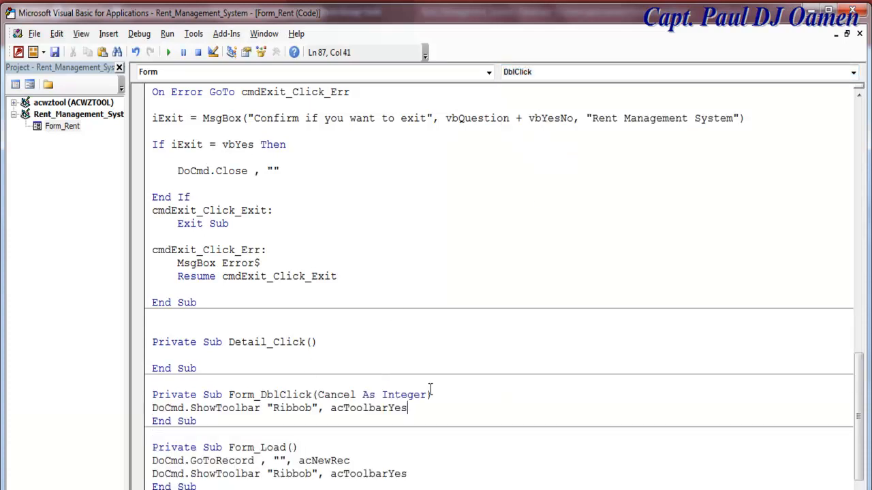
{"action": "left_click_drag", "start_coordinate": [411, 408], "coordinate": [390, 414]}
{"action": "type", "text": "no"}
{"action": "left_click", "coordinate": [567, 339]}
{"action": "left_click", "coordinate": [263, 397]}
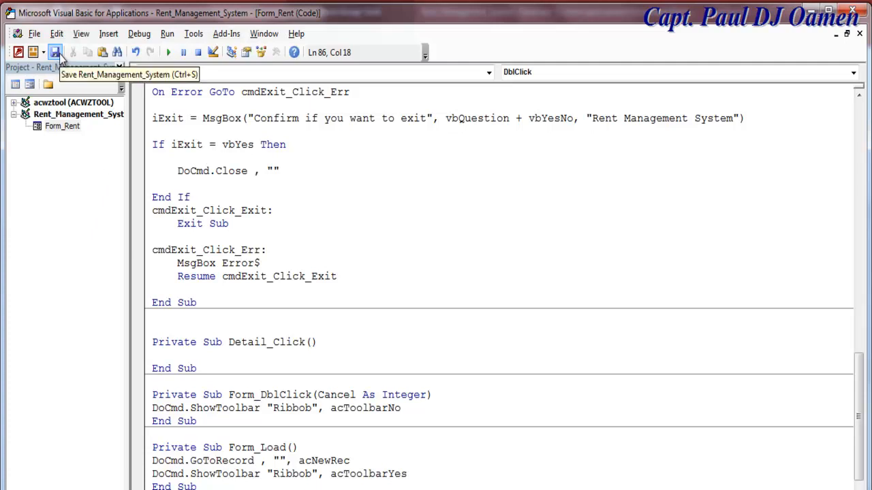
{"action": "left_click", "coordinate": [29, 83]}
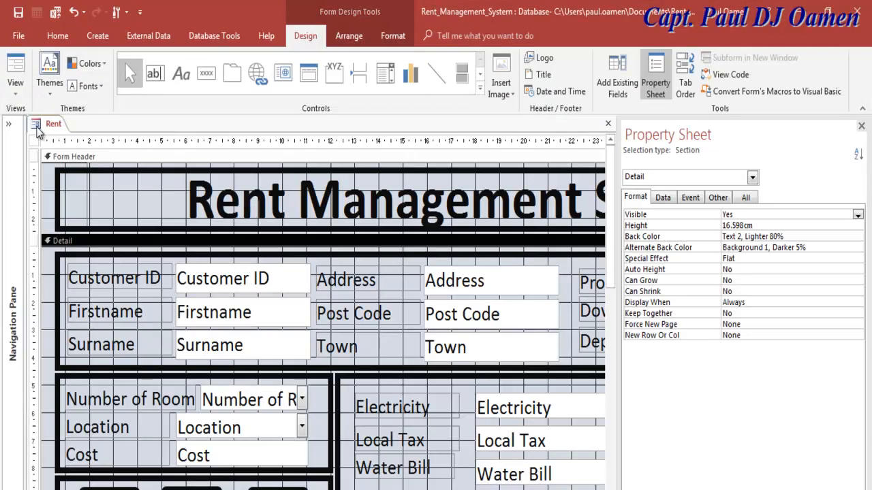
- Run the Rent form in Form View and inspect the code behind the toolbar error
{"action": "left_click", "coordinate": [15, 88]}
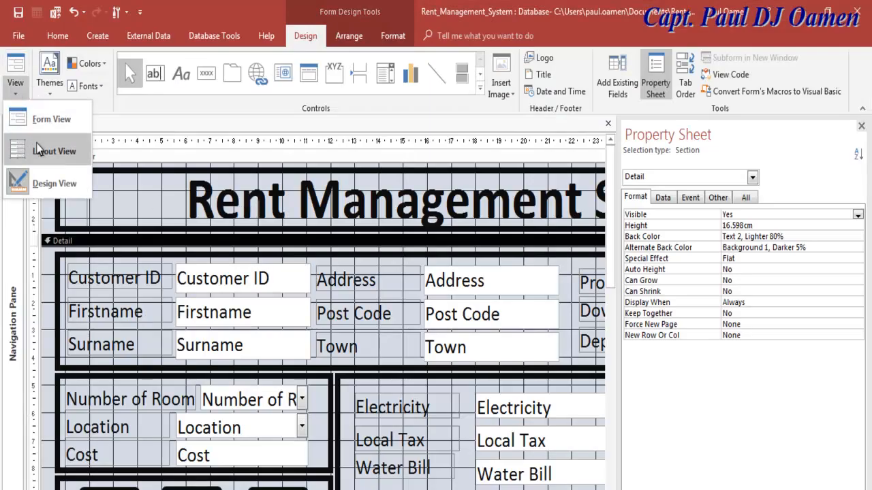
{"action": "left_click", "coordinate": [51, 120]}
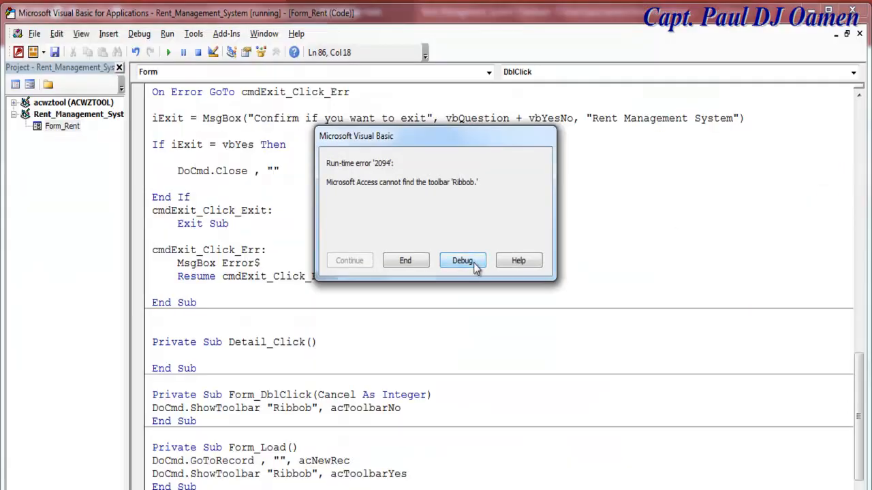
{"action": "left_click", "coordinate": [463, 261]}
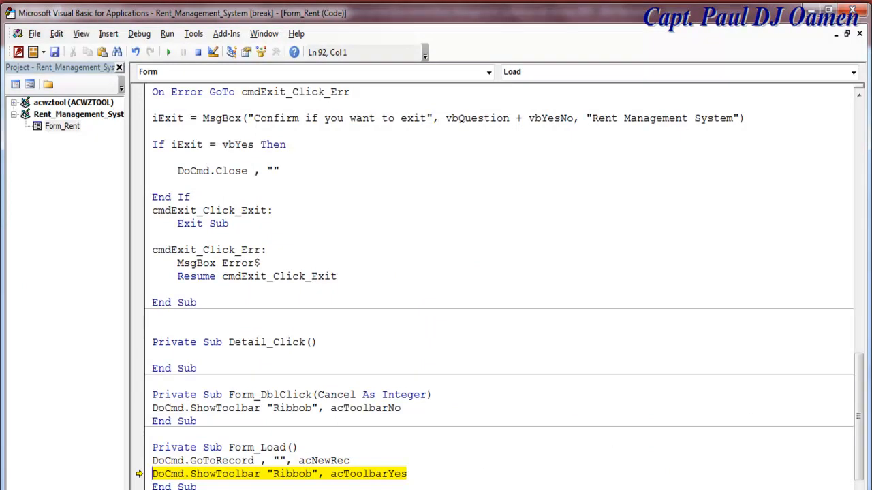
{"action": "left_click_drag", "start_coordinate": [861, 385], "coordinate": [855, 423]}
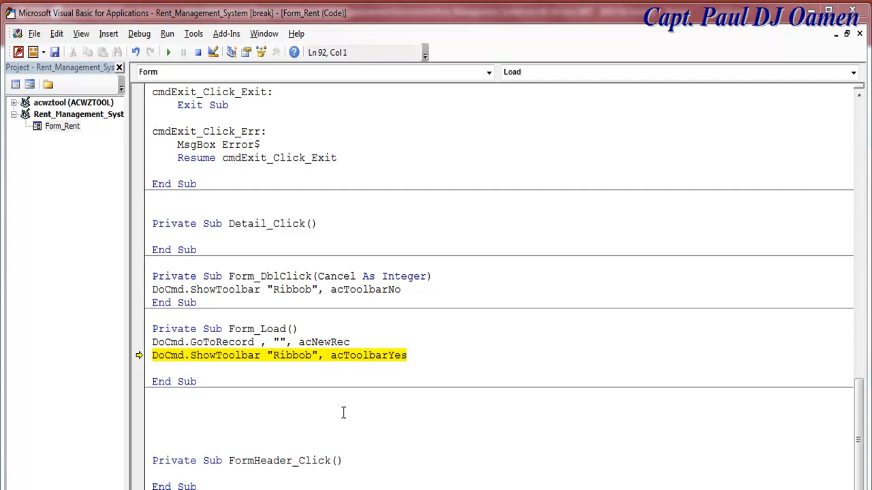
- Correct "Ribbob" to "Ribbon" in both Form_Load and Form_DblClick, then return to the form
{"action": "left_click", "coordinate": [311, 354]}
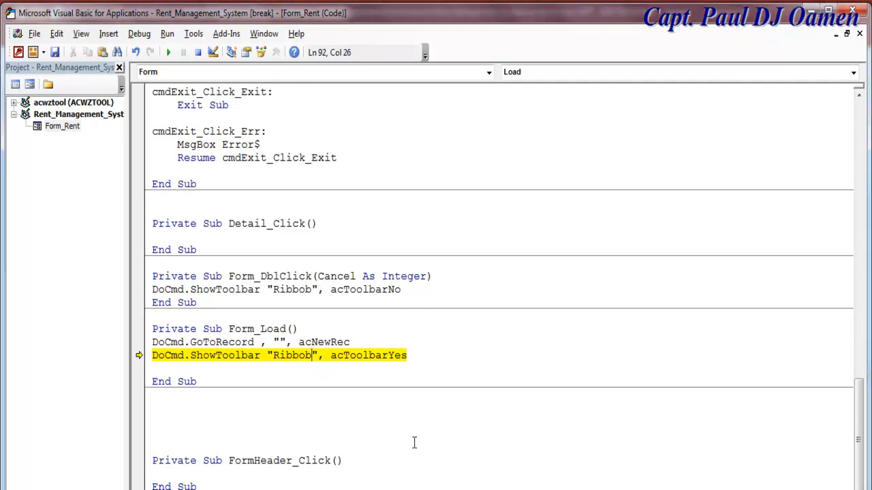
{"action": "key", "text": "BackSpace"}
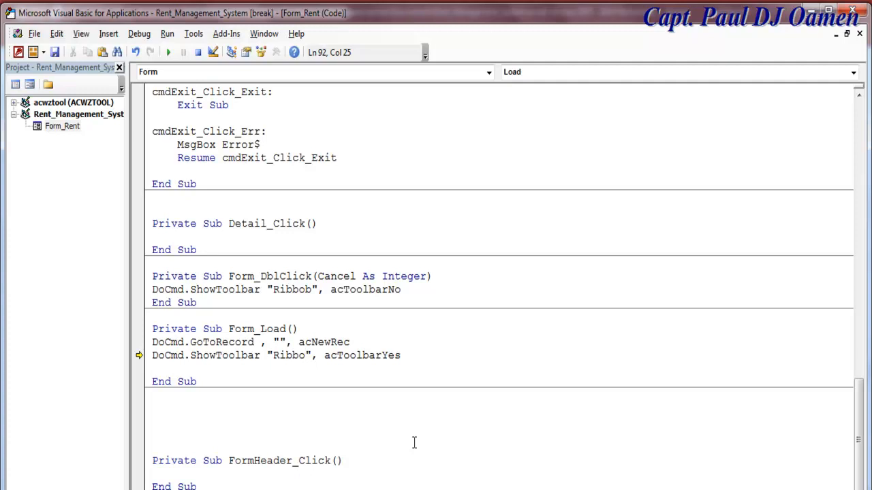
{"action": "type", "text": "n"}
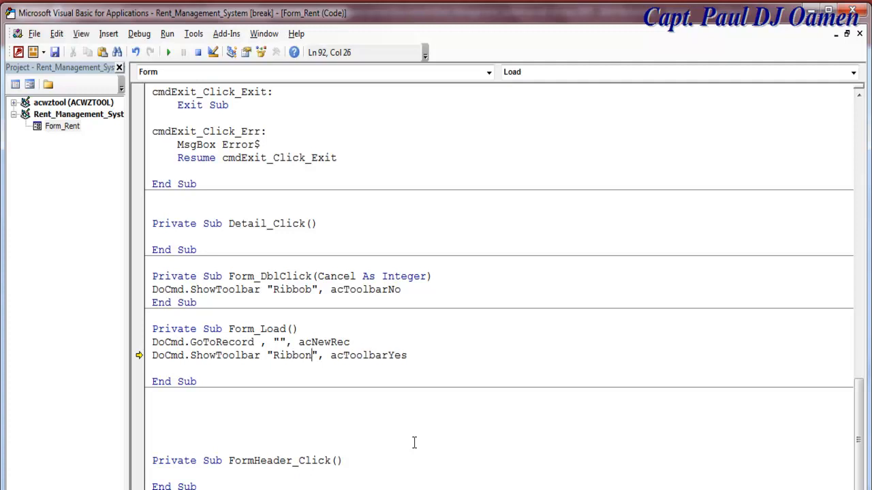
{"action": "left_click", "coordinate": [312, 289]}
{"action": "key", "text": "BackSpace"}
{"action": "type", "text": "n"}
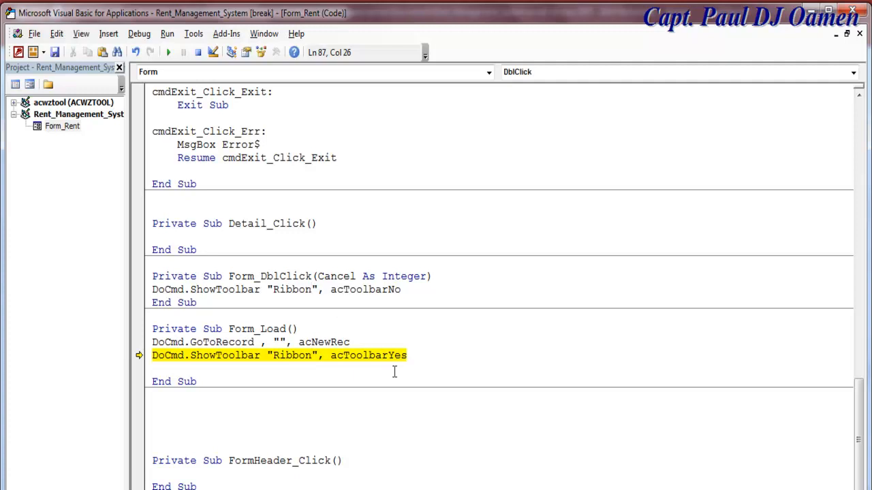
{"action": "left_click", "coordinate": [198, 52]}
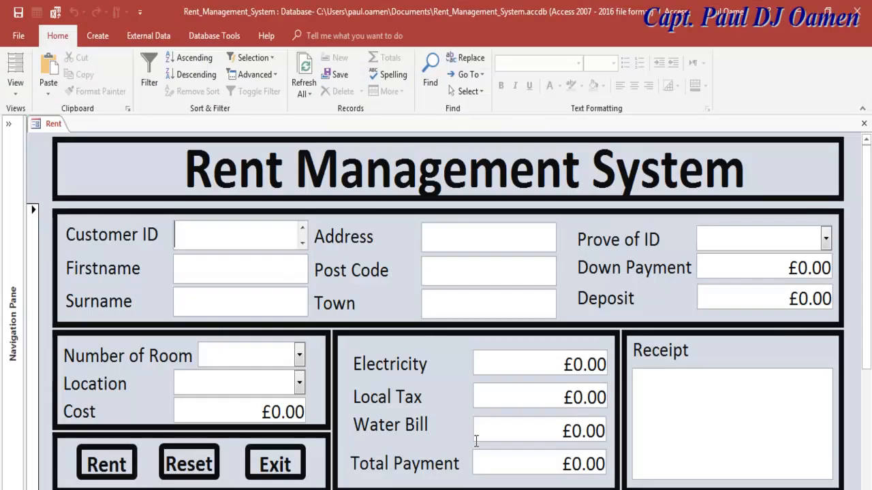
{"action": "left_click", "coordinate": [15, 87]}
{"action": "left_click", "coordinate": [43, 187]}
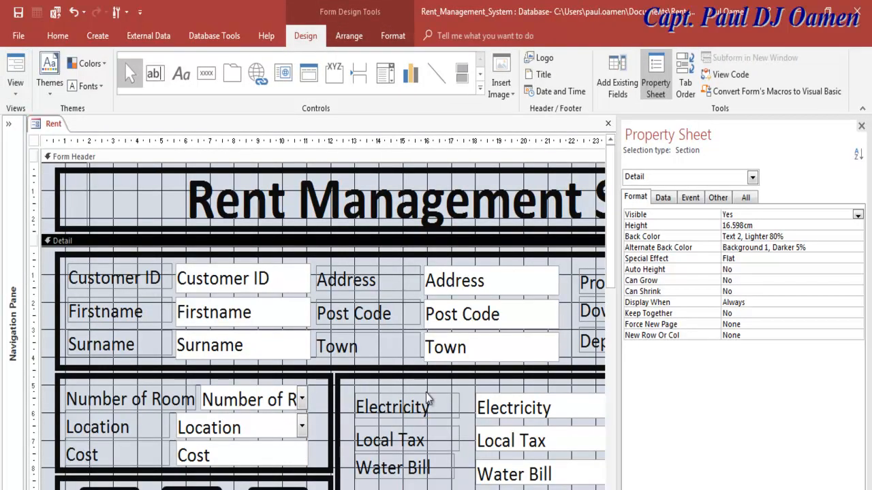
{"action": "right_click", "coordinate": [53, 203]}
{"action": "left_click", "coordinate": [111, 215]}
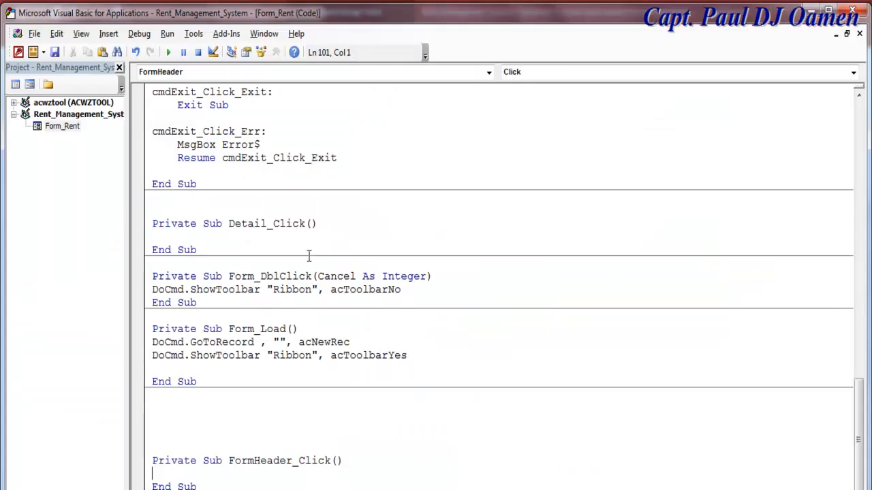
{"action": "left_click", "coordinate": [392, 302]}
{"action": "left_click", "coordinate": [389, 356]}
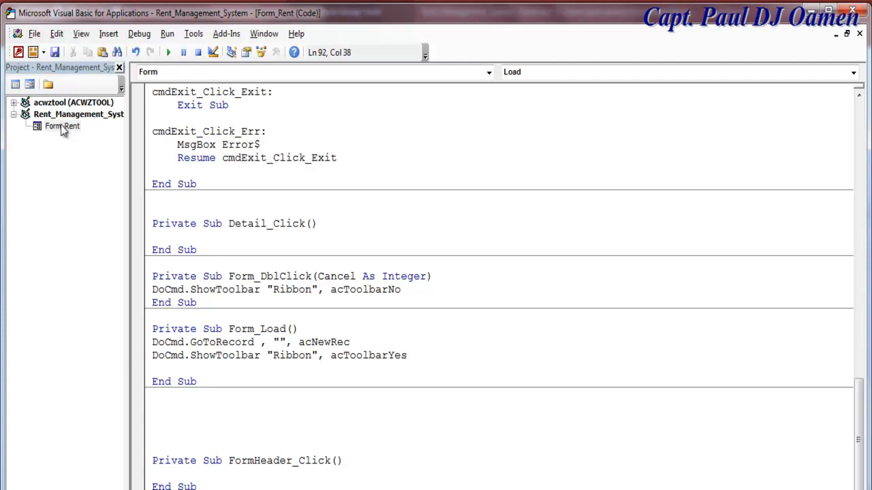
{"action": "left_click", "coordinate": [29, 84]}
{"action": "left_click", "coordinate": [15, 85]}
{"action": "left_click", "coordinate": [49, 122]}
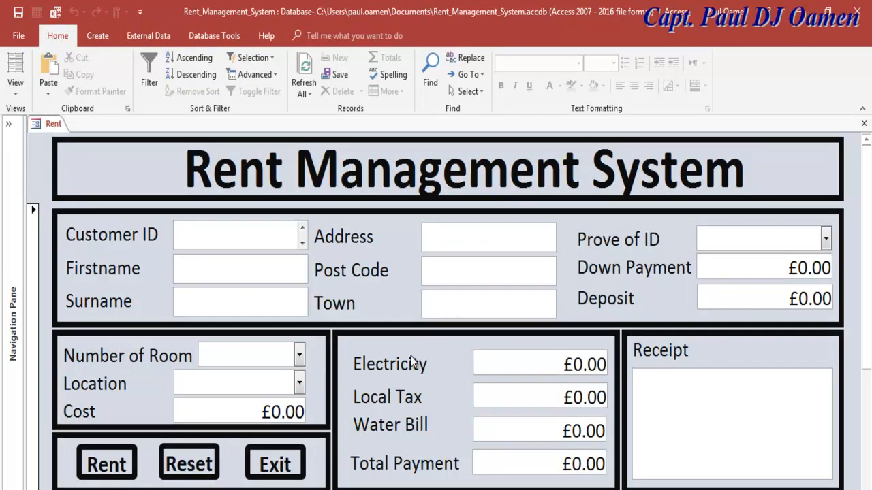
- Enter the customer ID, first name and surname, correcting the surname's capitalisation
{"action": "type", "text": "hhv"}
{"action": "left_click", "coordinate": [295, 281]}
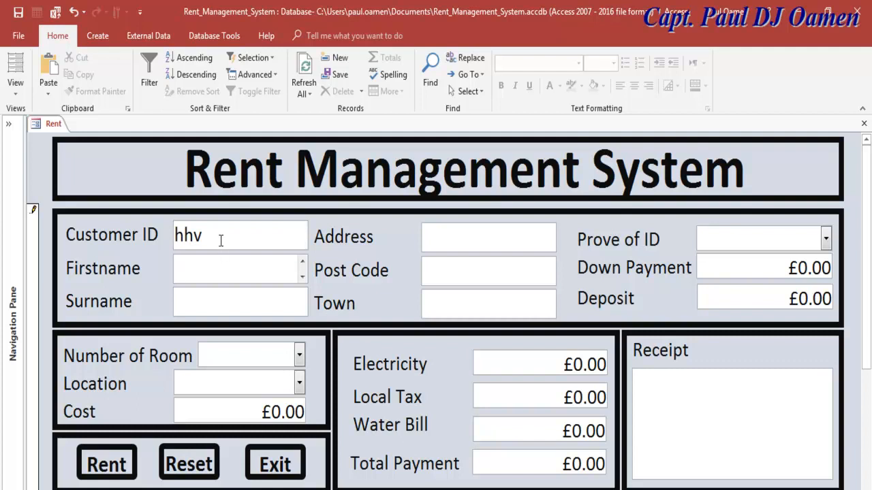
{"action": "left_click_drag", "start_coordinate": [220, 244], "coordinate": [163, 238]}
{"action": "type", "text": "43564"}
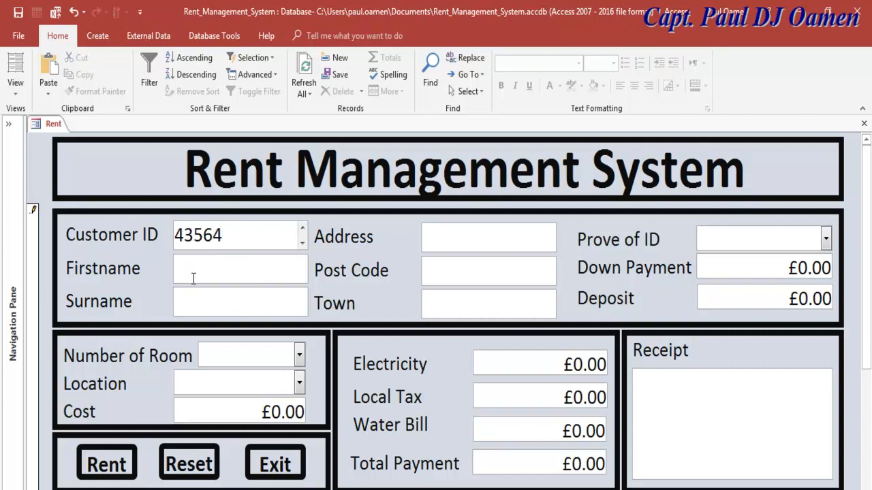
{"action": "left_click", "coordinate": [193, 278]}
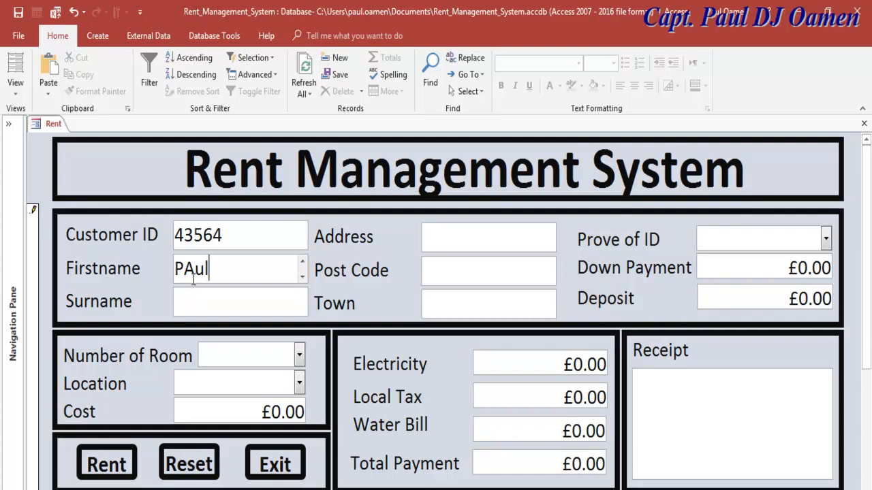
{"action": "key", "text": "Tab"}
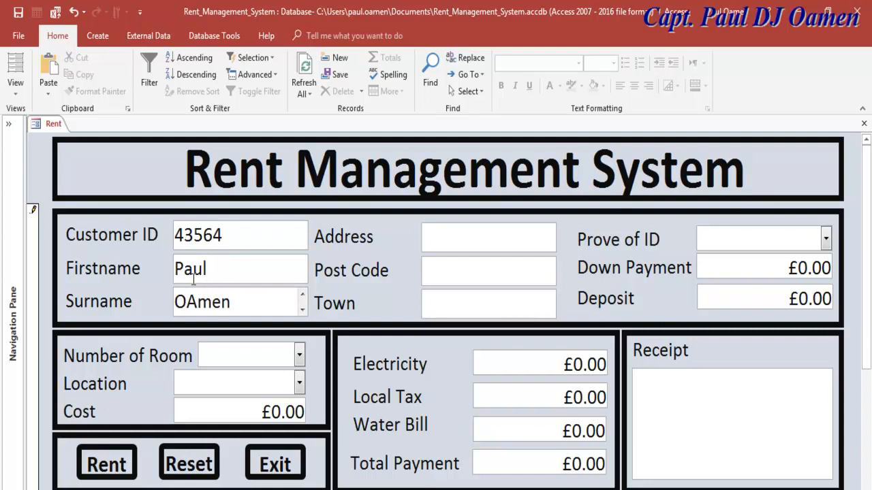
{"action": "left_click", "coordinate": [197, 304]}
{"action": "key", "text": "BackSpace"}
{"action": "type", "text": "a"}
{"action": "left_click", "coordinate": [215, 268]}
{"action": "type", "text": "DJ"}
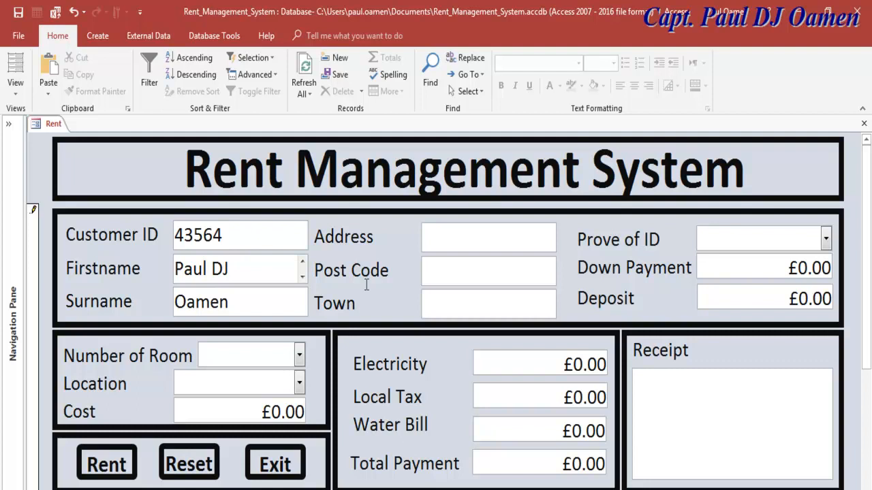
- Fill in the customer's street address, post code and town
{"action": "left_click", "coordinate": [488, 243]}
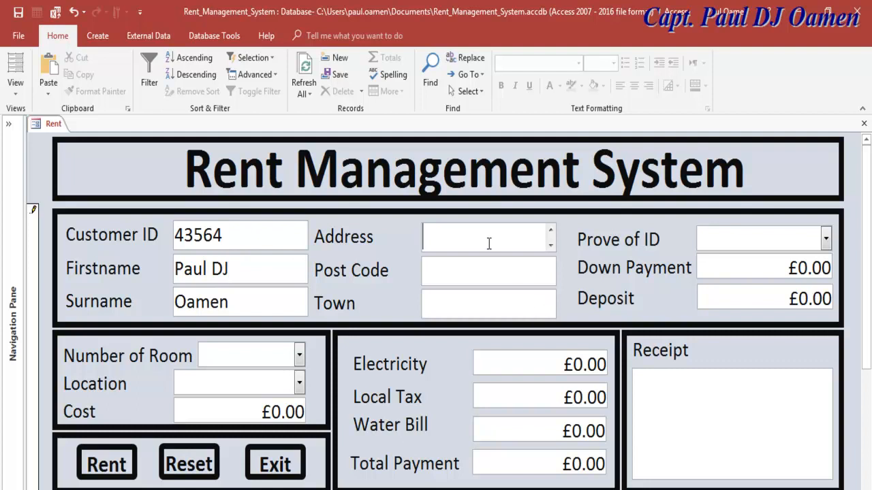
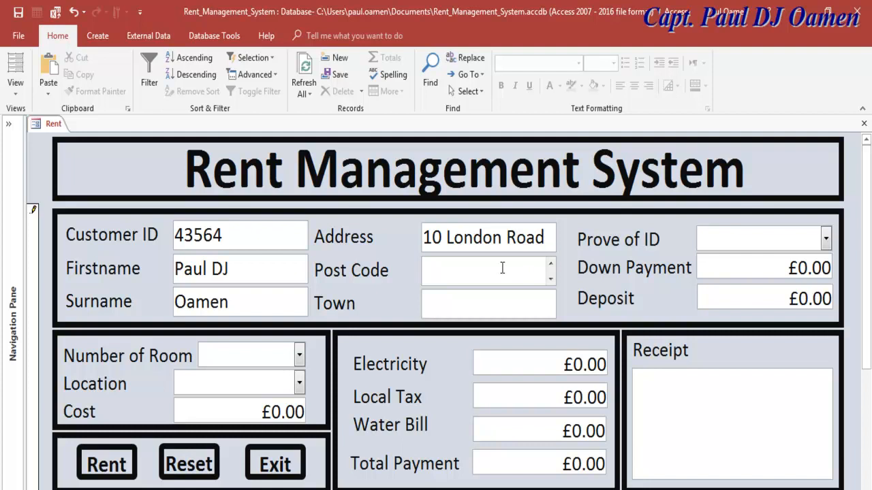
{"action": "type", "text": "ND78589"}
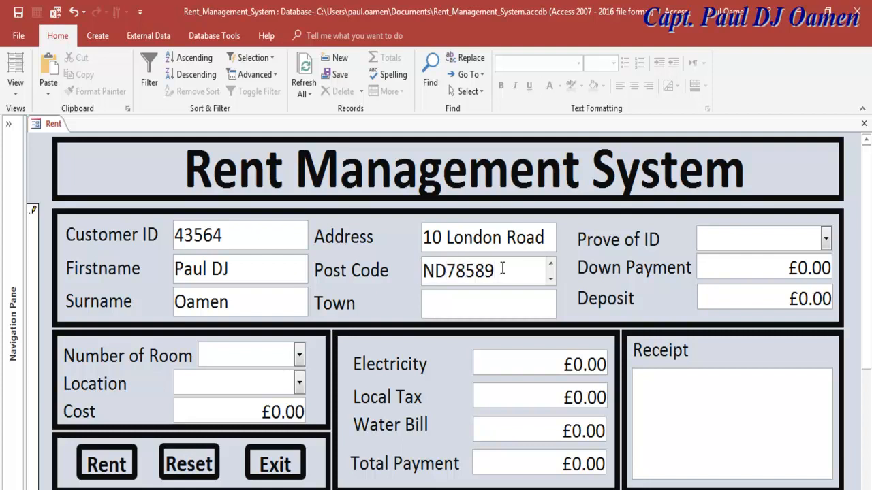
{"action": "left_click", "coordinate": [485, 298]}
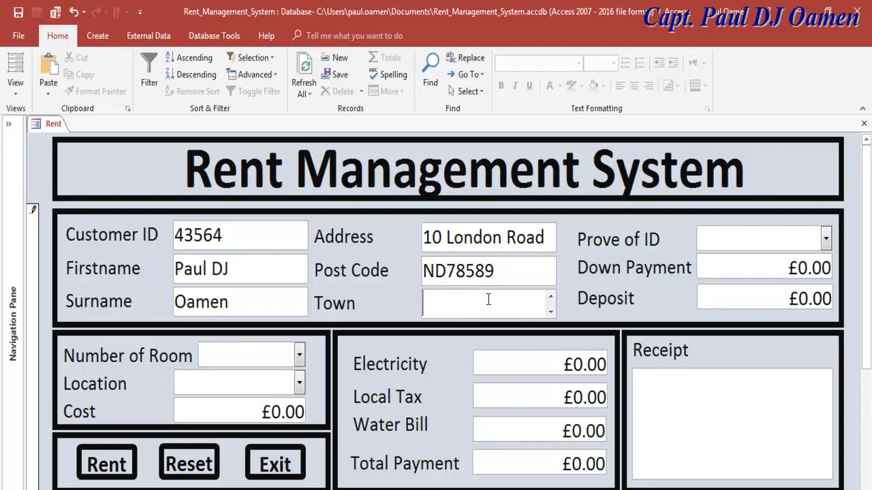
{"action": "type", "text": "London"}
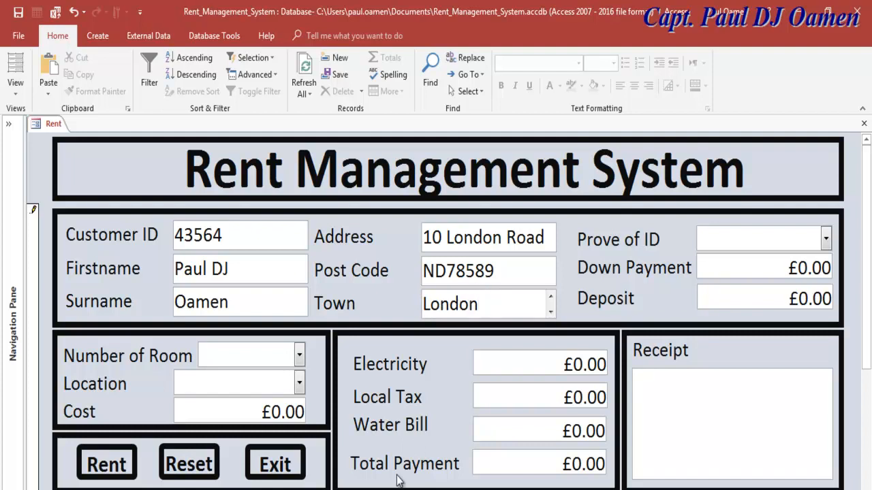
- Set Number of Room to 4 and Location to London
{"action": "left_click", "coordinate": [299, 357]}
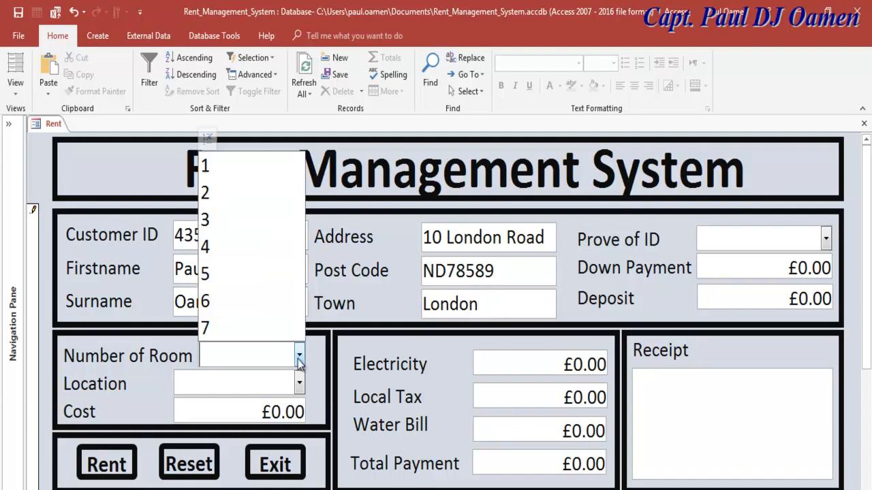
{"action": "left_click", "coordinate": [210, 246]}
{"action": "left_click", "coordinate": [236, 384]}
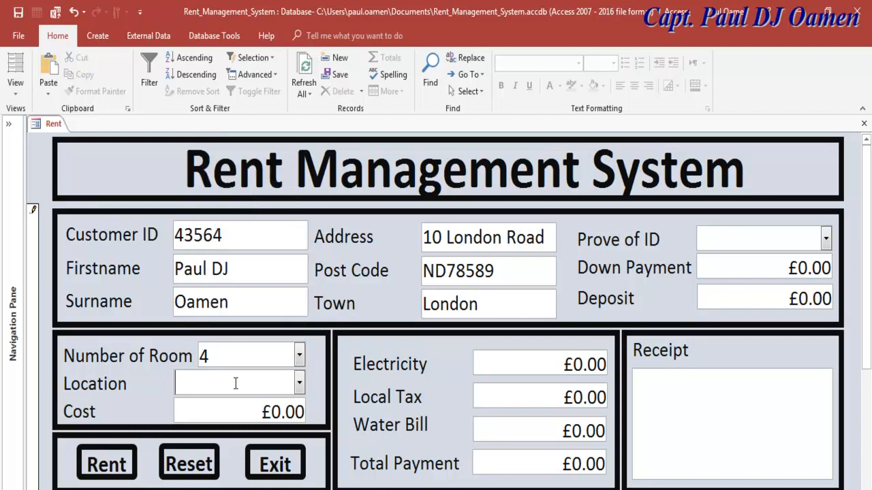
{"action": "left_click", "coordinate": [299, 383]}
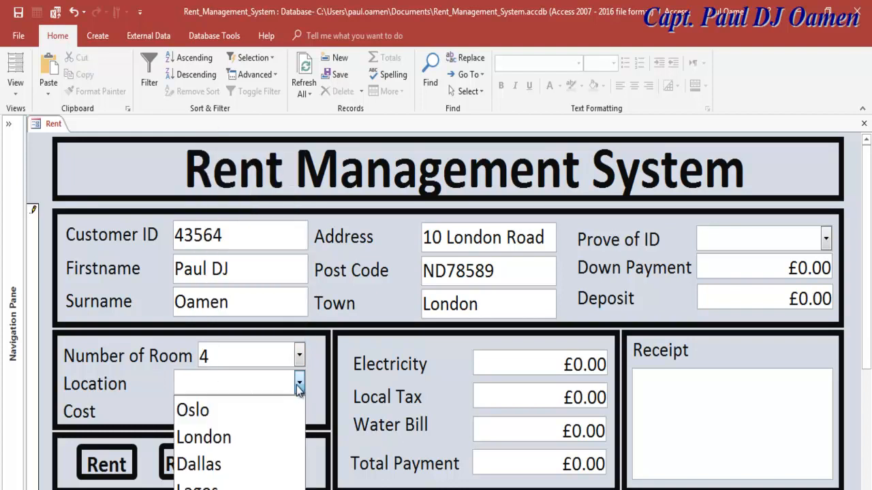
{"action": "left_click", "coordinate": [229, 436]}
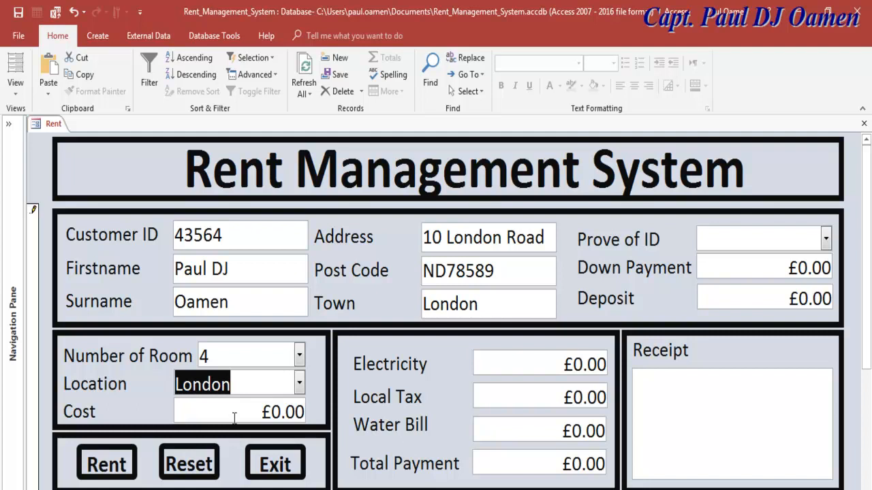
{"action": "left_click", "coordinate": [299, 385]}
{"action": "left_click", "coordinate": [246, 437]}
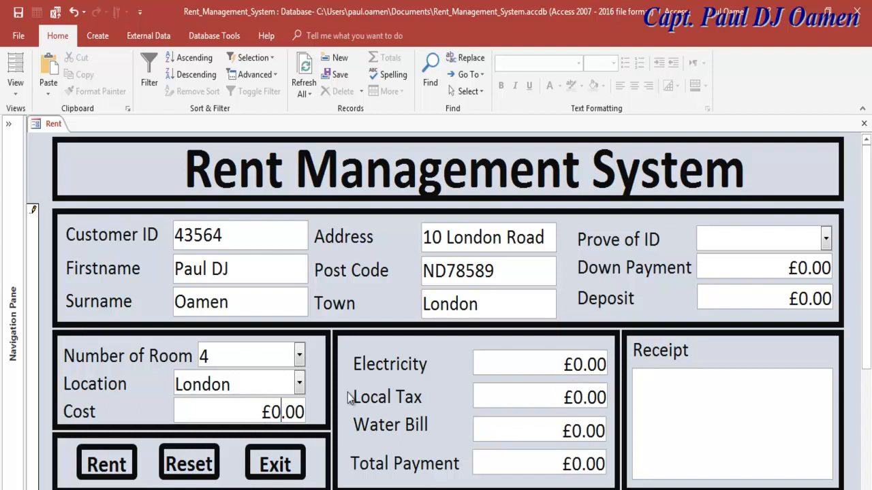
- Check the Local Tax and Water Bill fields, then set proof of ID to Pilot Licence
{"action": "left_click", "coordinate": [268, 352]}
{"action": "left_click", "coordinate": [543, 402]}
{"action": "left_click", "coordinate": [538, 439]}
{"action": "left_click", "coordinate": [825, 239]}
{"action": "left_click", "coordinate": [766, 266]}
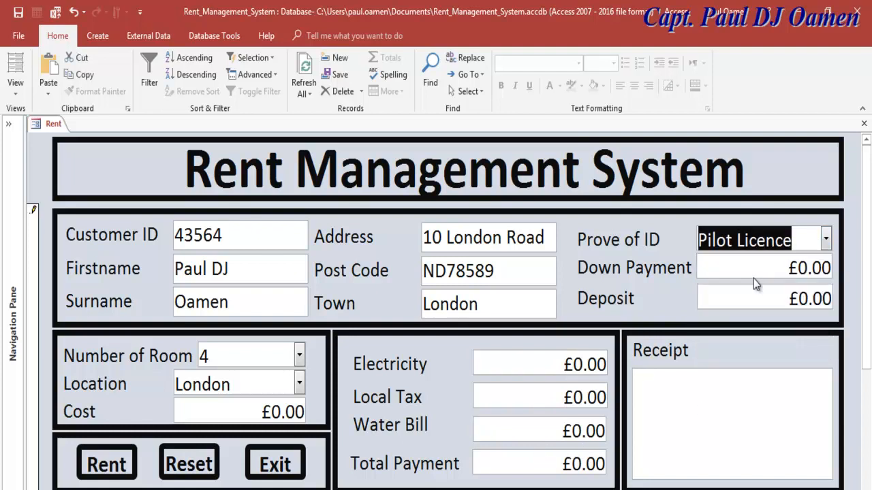
{"action": "left_click", "coordinate": [791, 249]}
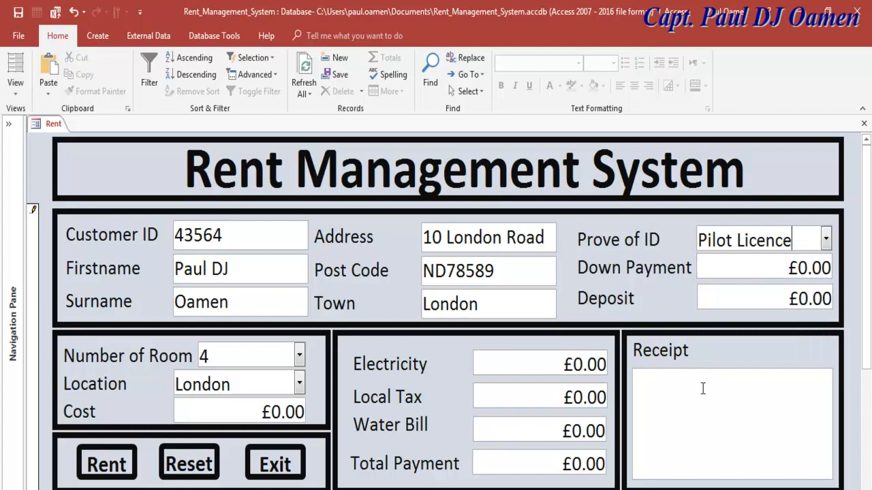
- Enter a Down Payment of 4344 and a Deposit of 3000
{"action": "left_click", "coordinate": [808, 271]}
{"action": "left_click", "coordinate": [765, 275]}
{"action": "left_click_drag", "start_coordinate": [809, 268], "coordinate": [802, 269]}
{"action": "type", "text": "434"}
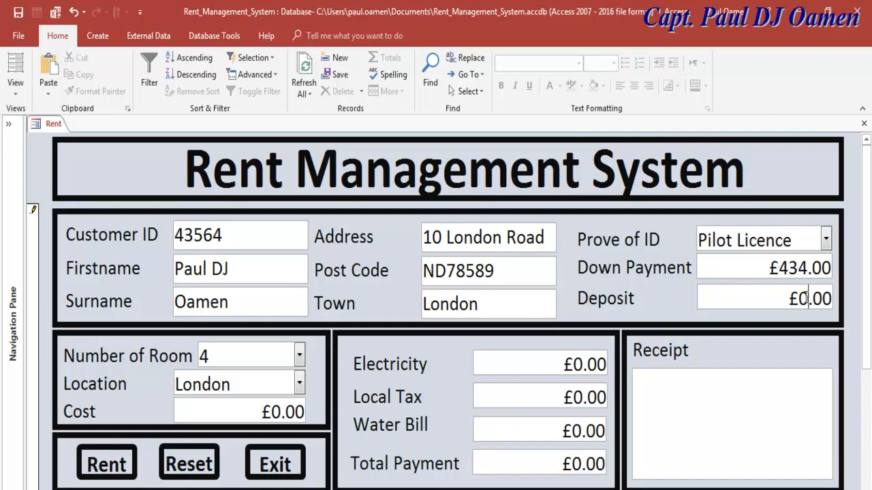
{"action": "type", "text": "4"}
{"action": "left_click_drag", "start_coordinate": [809, 299], "coordinate": [802, 298]}
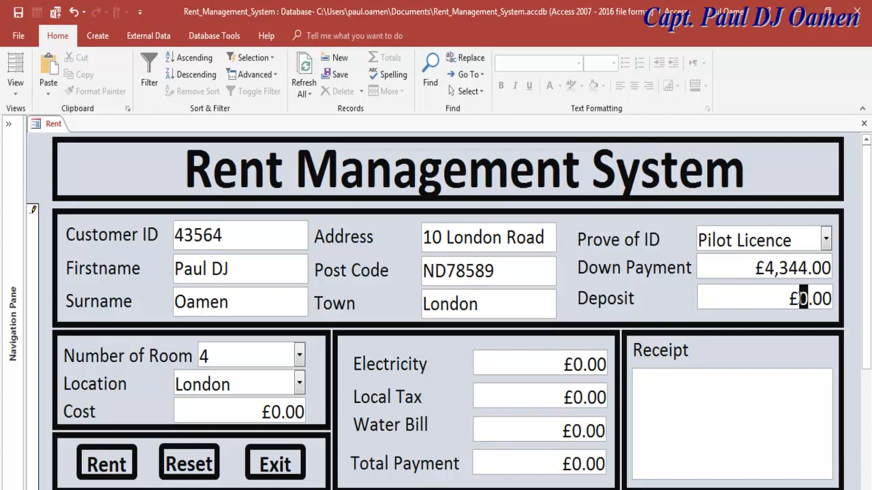
{"action": "type", "text": "3"}
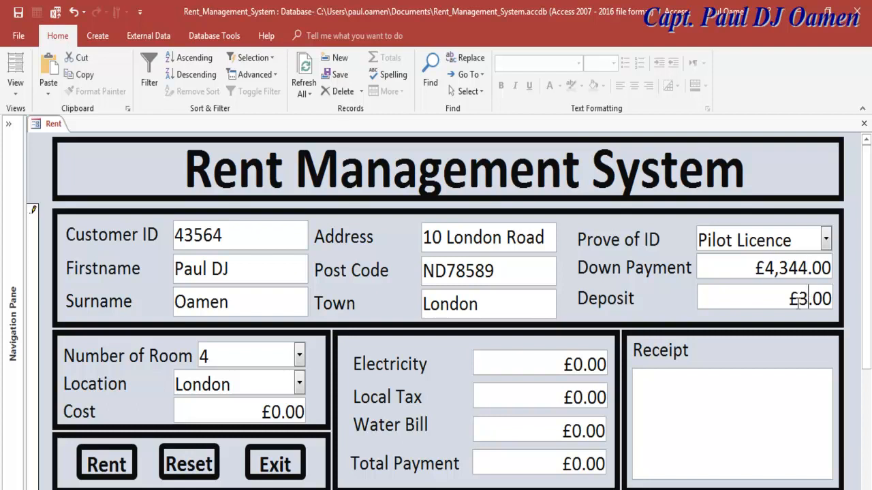
{"action": "type", "text": "00"}
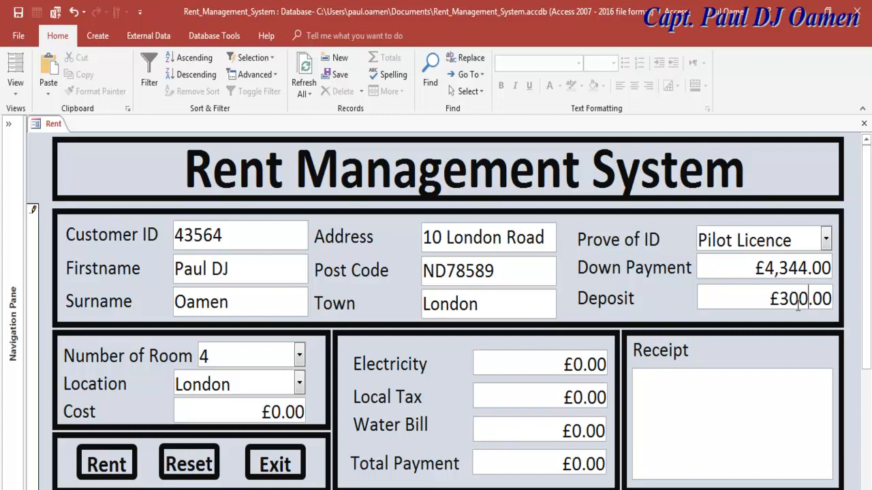
{"action": "type", "text": "0"}
- Set Electricity to £50.00 and keep London as the Location
{"action": "left_click", "coordinate": [581, 364]}
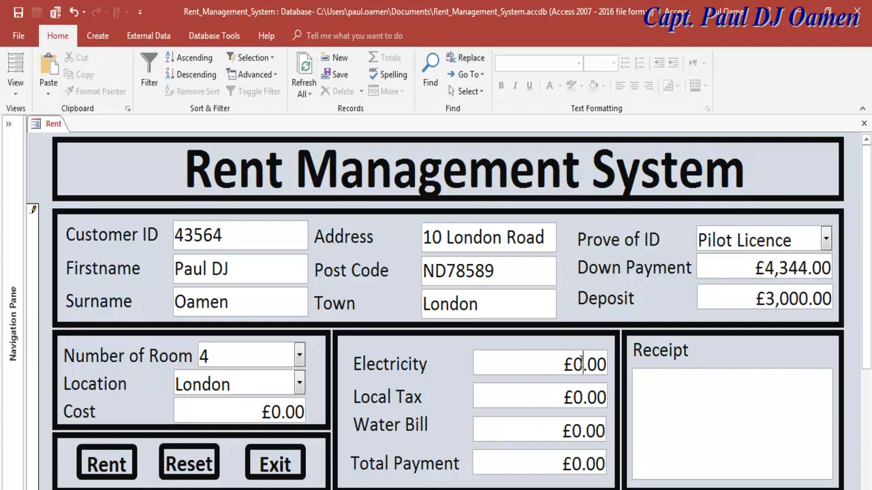
{"action": "left_click", "coordinate": [577, 367]}
{"action": "type", "text": "5"}
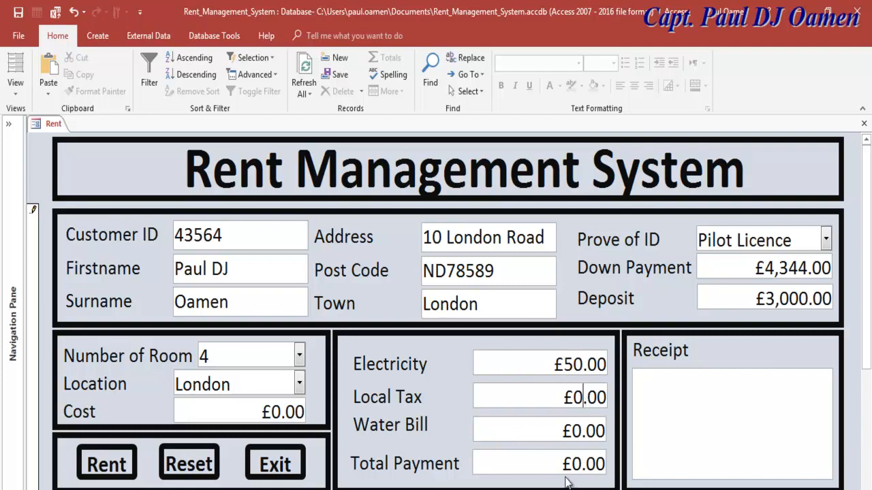
{"action": "left_click", "coordinate": [303, 380]}
{"action": "left_click", "coordinate": [301, 385]}
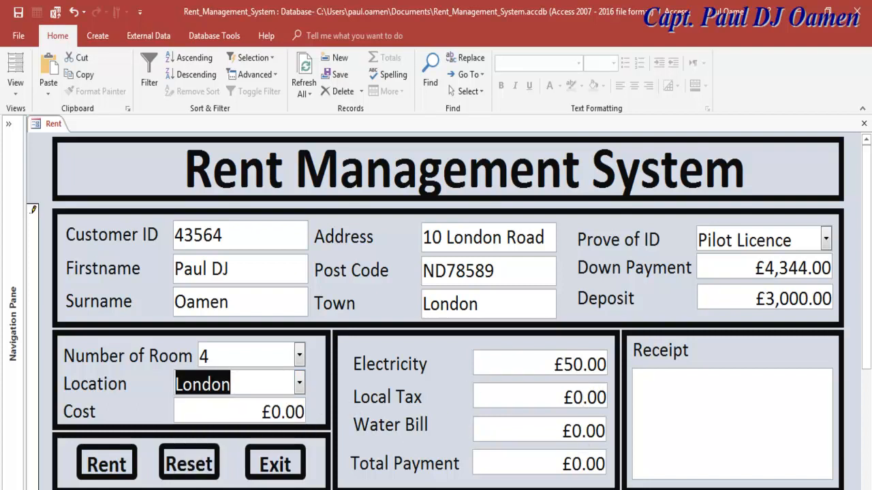
{"action": "left_click", "coordinate": [538, 436]}
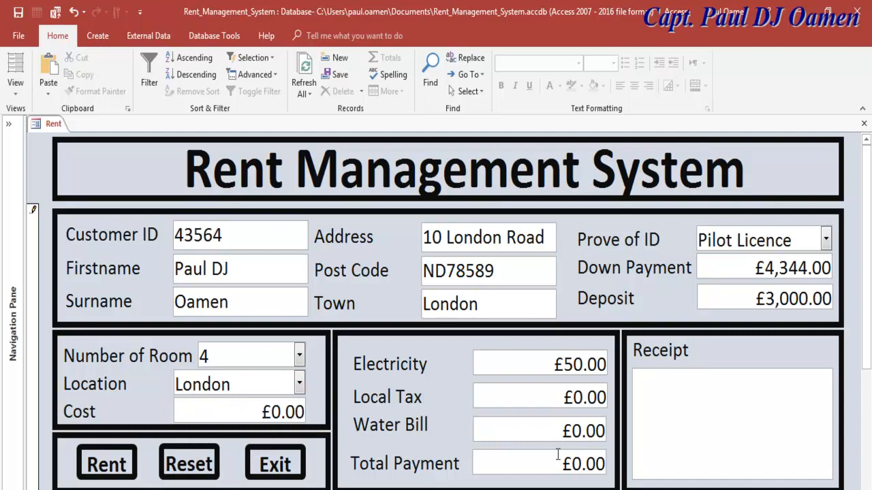
- Reset the form, try Rent on the empty record, then exit and confirm Yes
{"action": "left_click", "coordinate": [207, 470]}
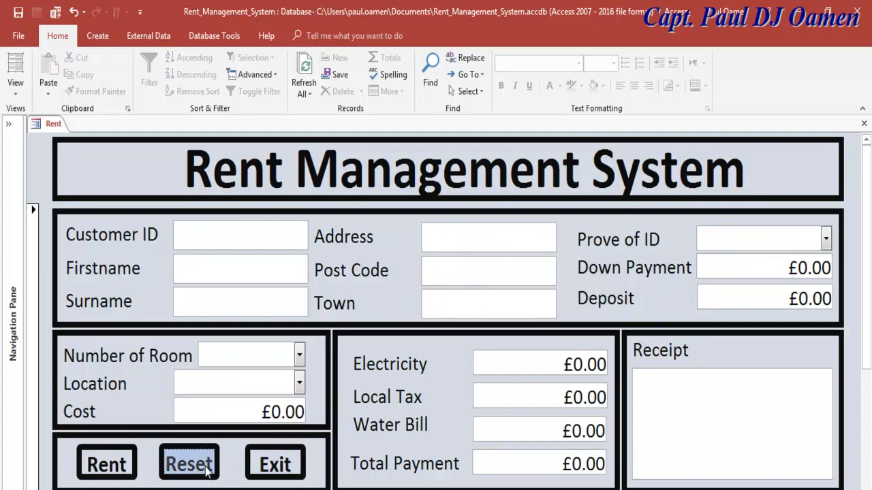
{"action": "left_click", "coordinate": [127, 469]}
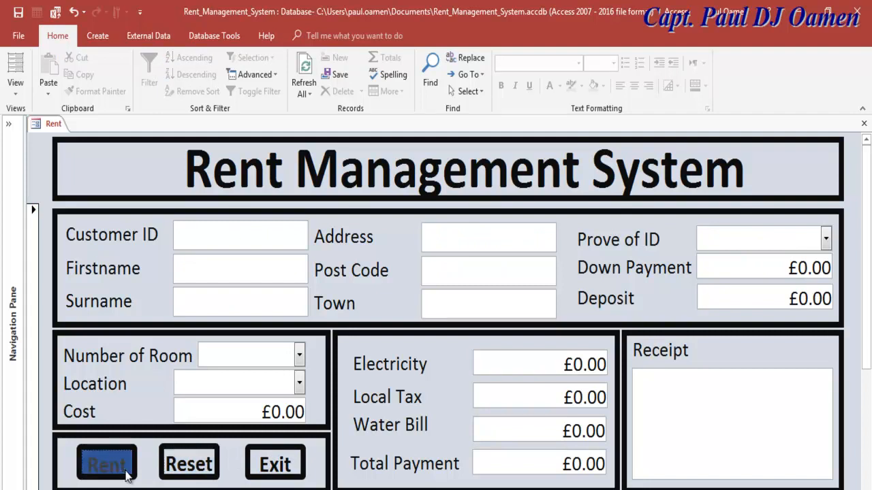
{"action": "left_click", "coordinate": [274, 477]}
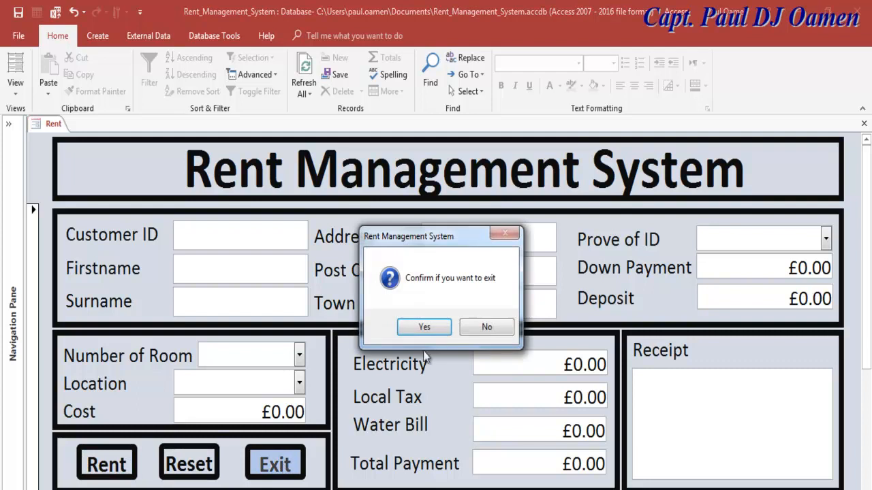
{"action": "left_click", "coordinate": [436, 331]}
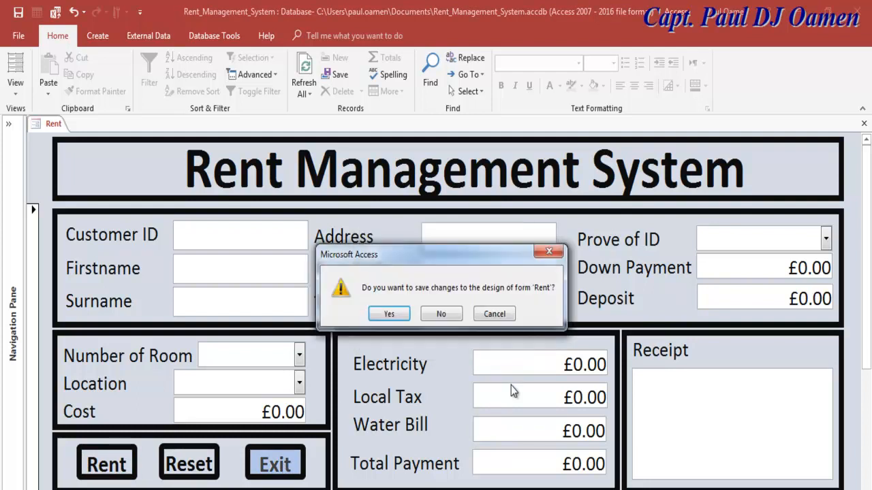
- Save the Rent form's design changes and reopen the Rent form in Design View
{"action": "left_click", "coordinate": [395, 318]}
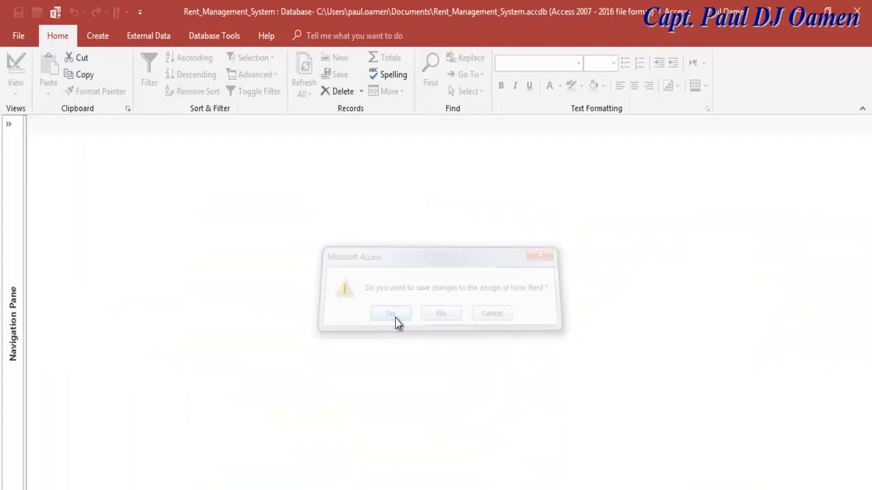
{"action": "left_click", "coordinate": [22, 134]}
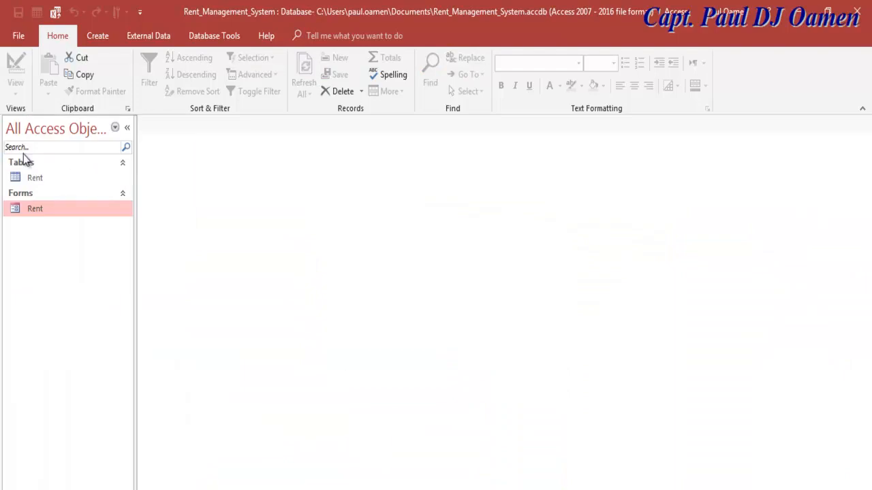
{"action": "right_click", "coordinate": [40, 207]}
{"action": "left_click", "coordinate": [91, 250]}
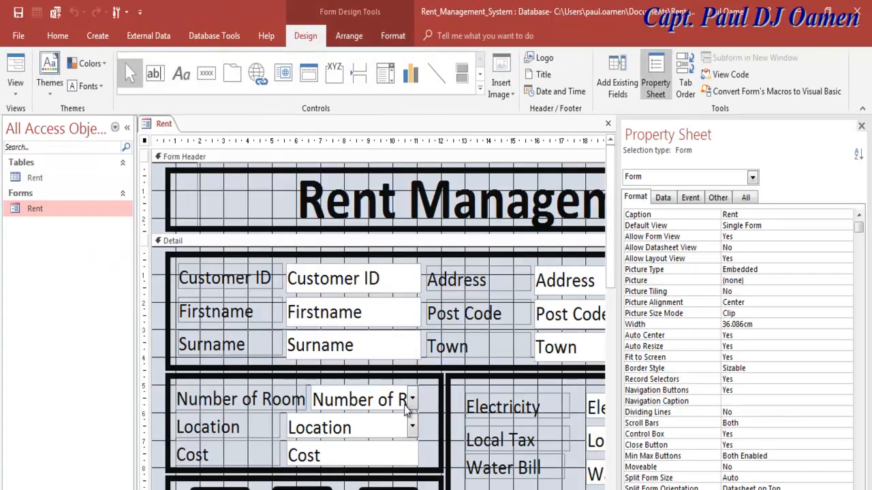
- Inspect the properties of the Rent button, Number of Room, Location and Cost controls
{"action": "left_click", "coordinate": [127, 127]}
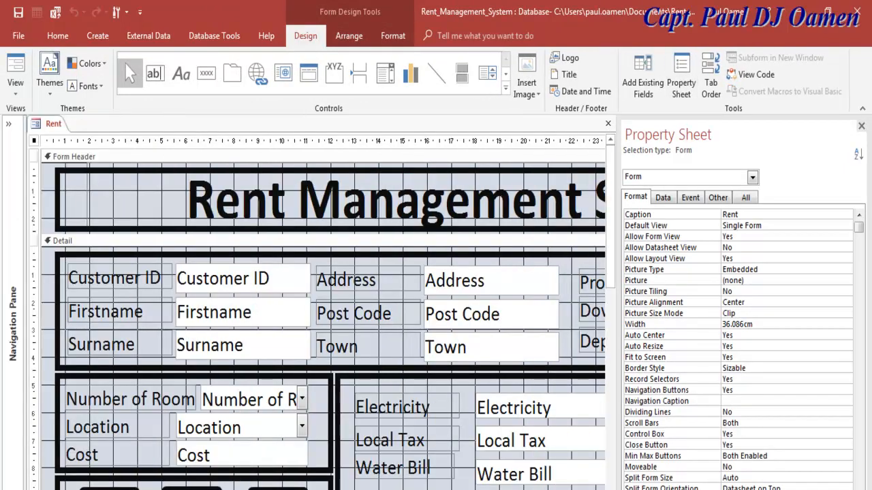
{"action": "scroll", "coordinate": [601, 233], "scroll_direction": "down", "scroll_amount": 3}
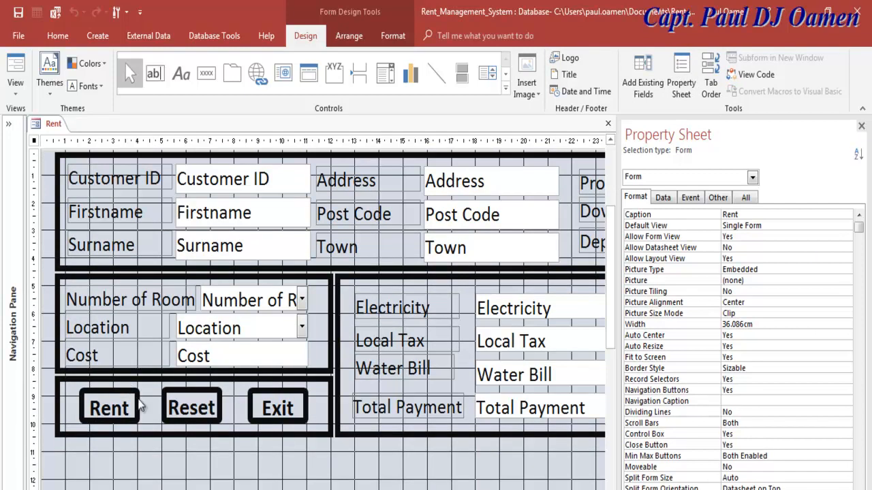
{"action": "left_click", "coordinate": [117, 409]}
{"action": "scroll", "coordinate": [117, 409], "scroll_direction": "up", "scroll_amount": 1}
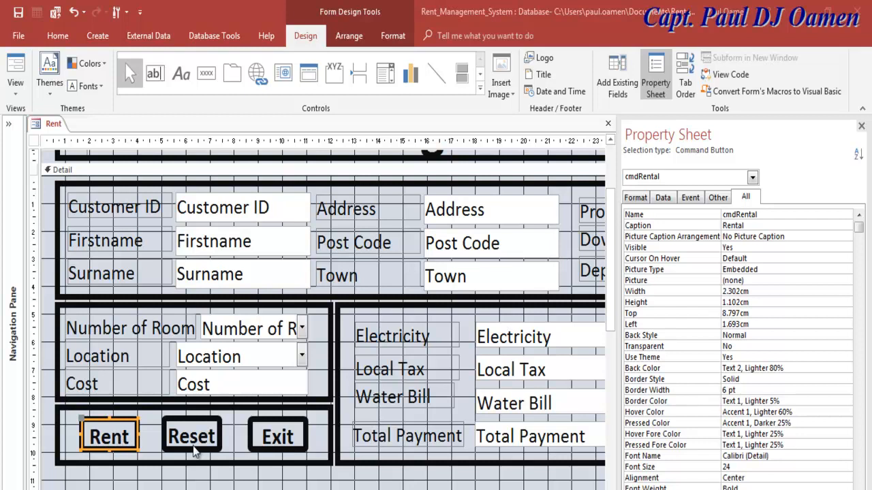
{"action": "left_click", "coordinate": [243, 358]}
{"action": "left_click", "coordinate": [251, 330]}
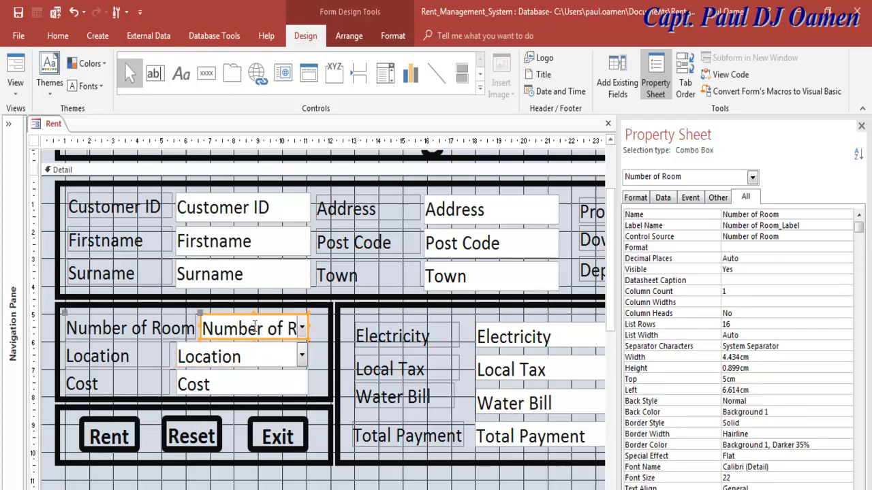
{"action": "left_click", "coordinate": [251, 357]}
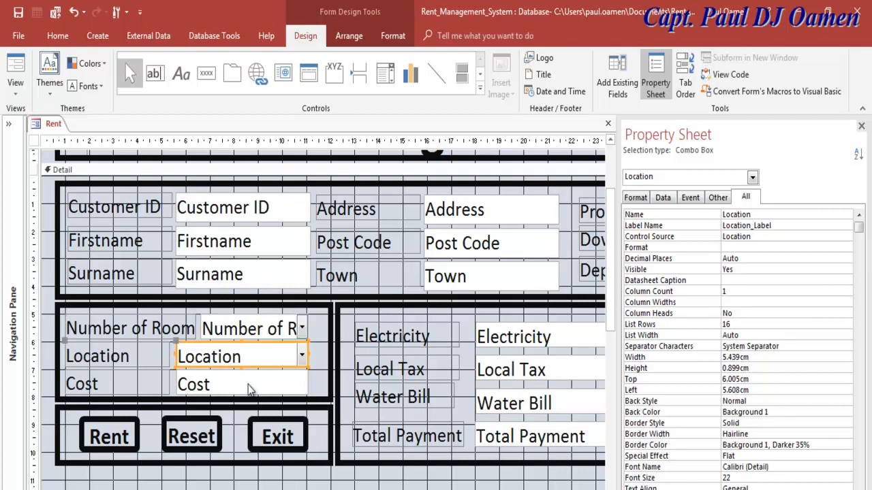
{"action": "left_click", "coordinate": [253, 383]}
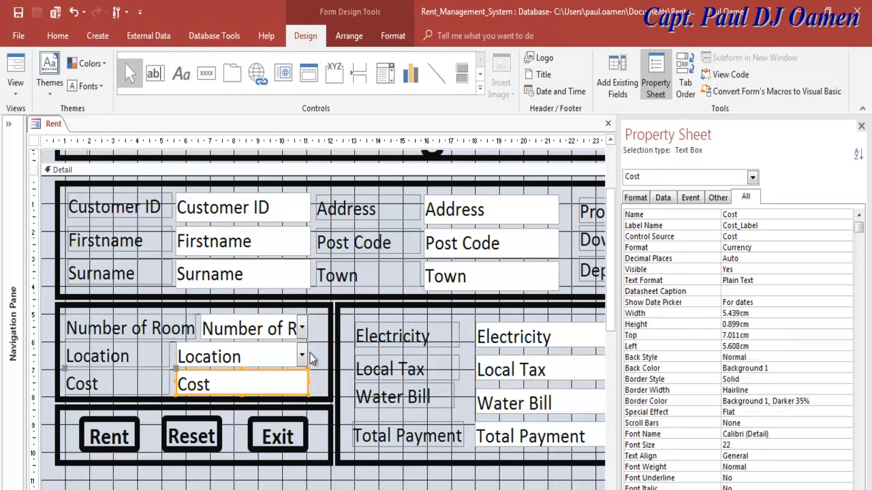
- Inspect the Electricity, Local Tax, Water Bill and Deposit text box properties
{"action": "left_click", "coordinate": [557, 340]}
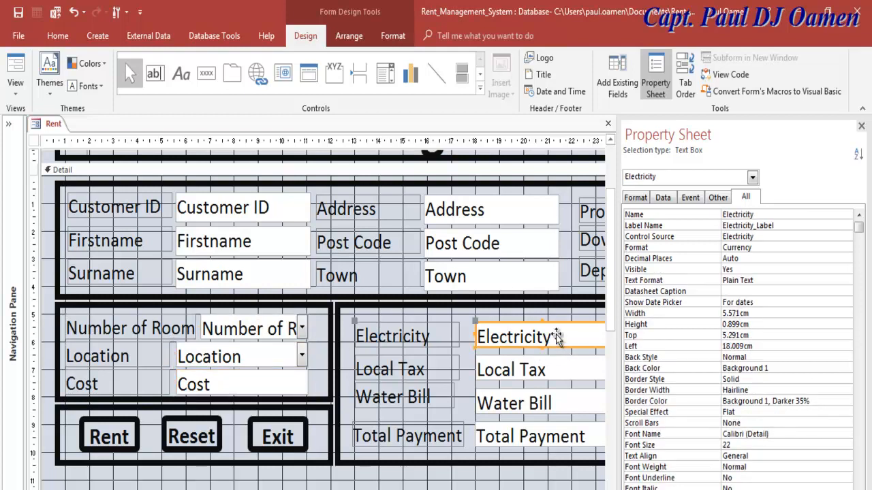
{"action": "left_click", "coordinate": [561, 373]}
{"action": "left_click", "coordinate": [575, 404]}
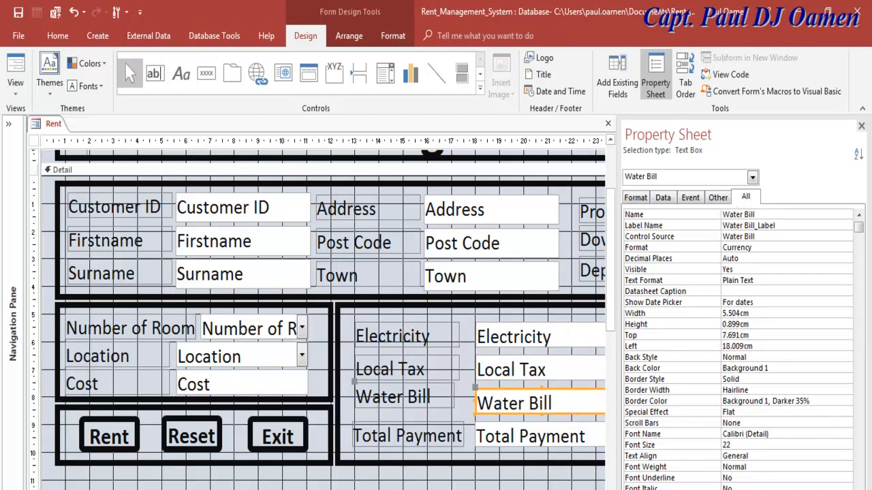
{"action": "scroll", "coordinate": [323, 315], "scroll_direction": "right", "scroll_amount": 4}
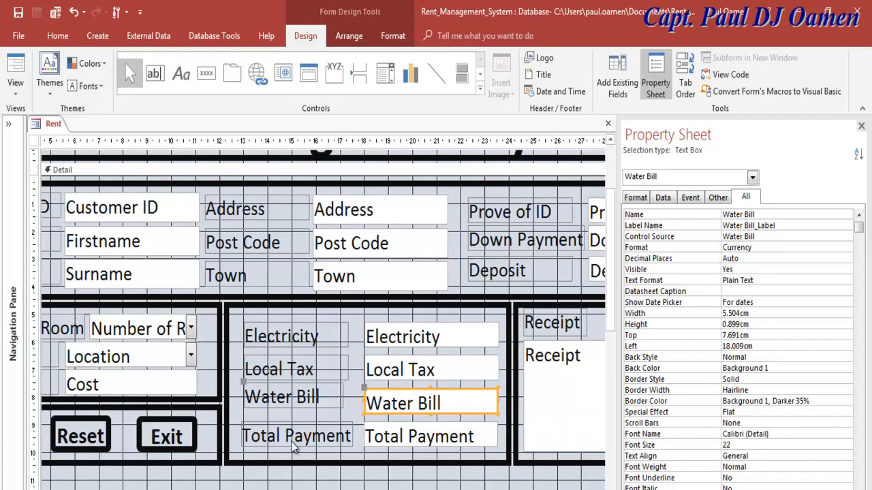
{"action": "left_click", "coordinate": [594, 271]}
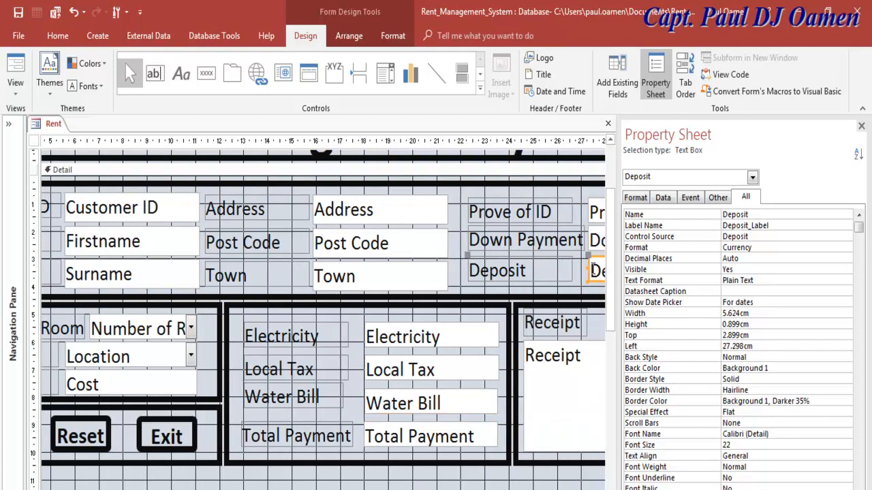
{"action": "scroll", "coordinate": [251, 477], "scroll_direction": "left", "scroll_amount": 4}
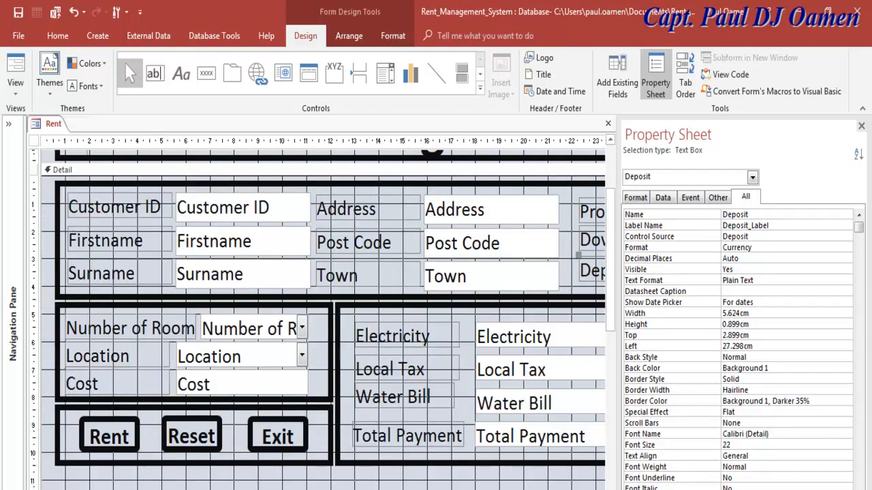
- Create a Location_Click event procedure for the Location combo box via Code Builder
{"action": "left_click", "coordinate": [231, 363]}
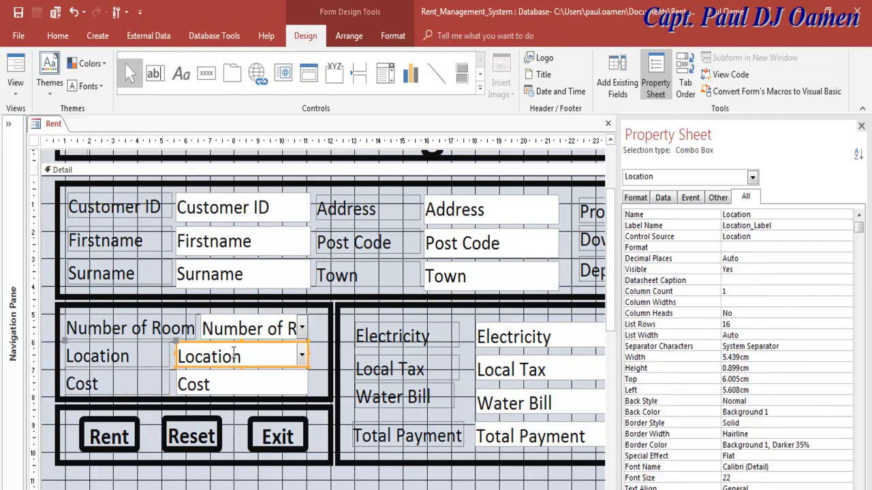
{"action": "right_click", "coordinate": [179, 349]}
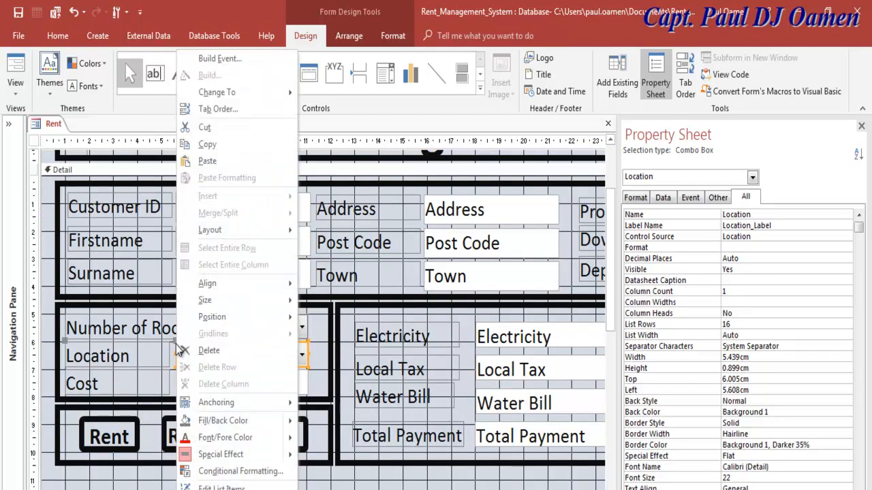
{"action": "left_click", "coordinate": [204, 60]}
{"action": "left_click", "coordinate": [206, 487]}
{"action": "key", "text": "Down"}
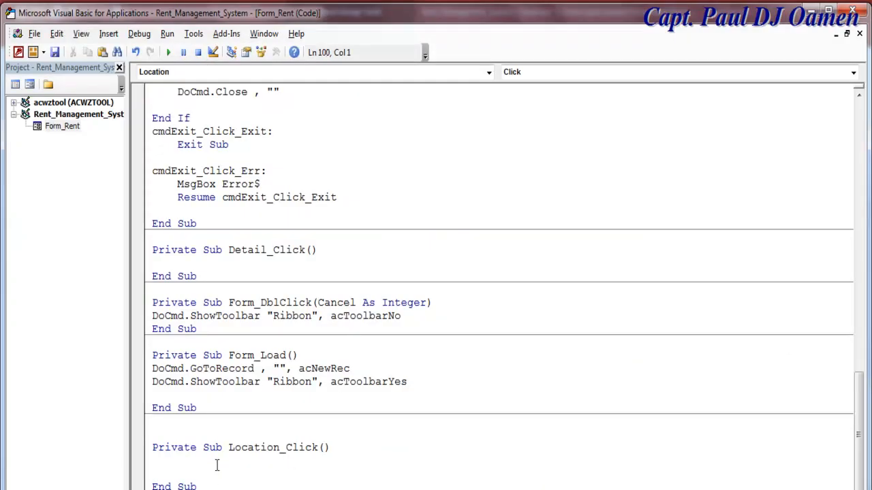
- Write the condition If Location = "Oslo" And Number of Room = "1" Then in Location_Click
{"action": "scroll", "coordinate": [218, 435], "scroll_direction": "down", "scroll_amount": 3}
{"action": "left_click", "coordinate": [193, 331]}
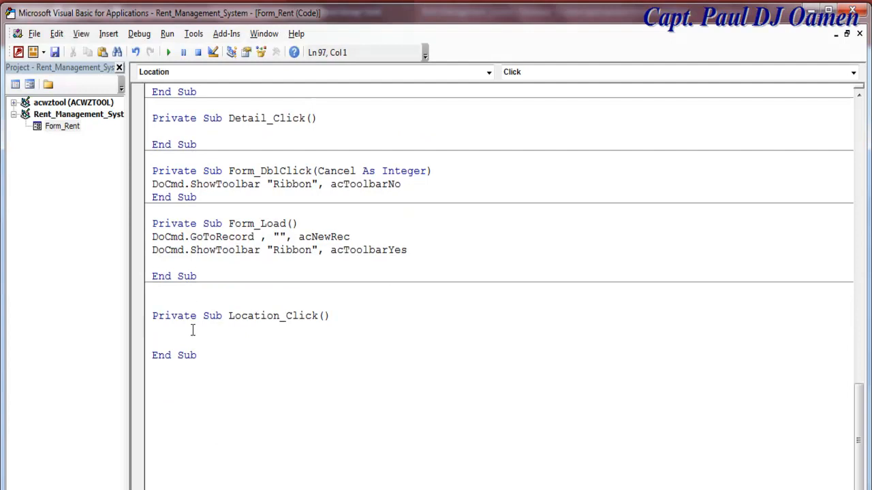
{"action": "type", "text": "if Location"}
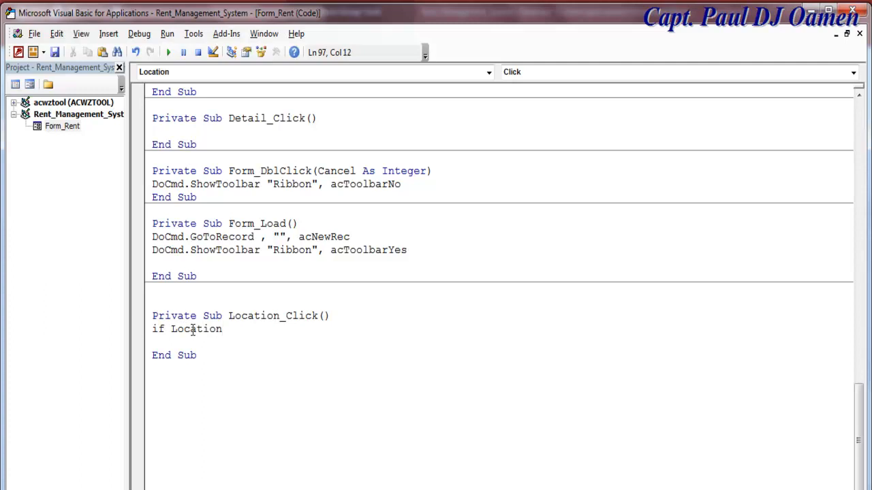
{"action": "type", "text": " =\"Oslo\" and Num"}
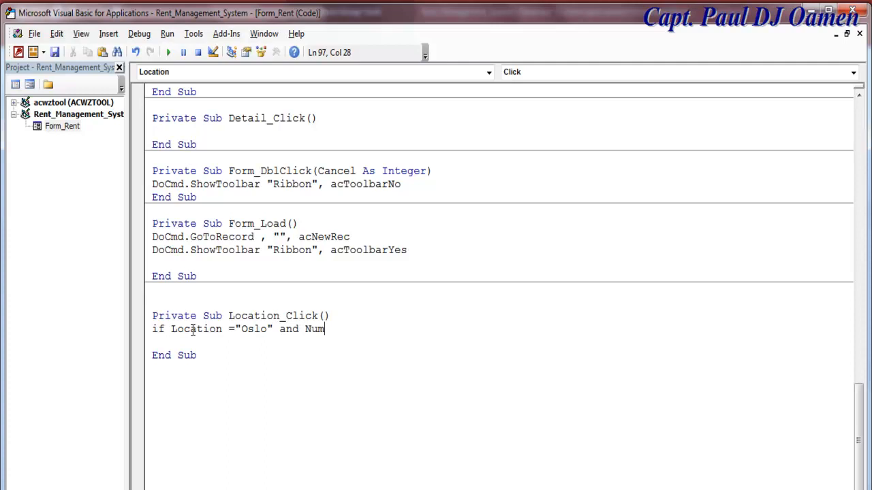
{"action": "type", "text": "ber of "}
{"action": "type", "text": "Room = \"1\" "}
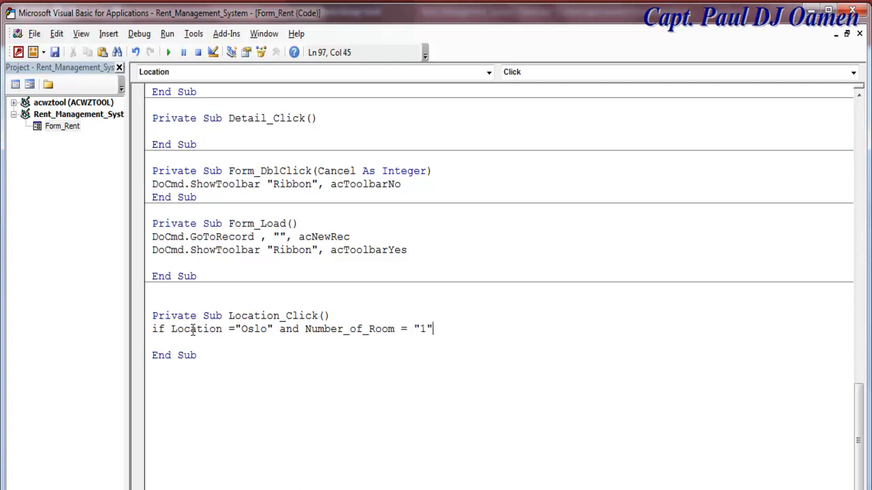
{"action": "type", "text": "then"}
{"action": "key", "text": "Return"}
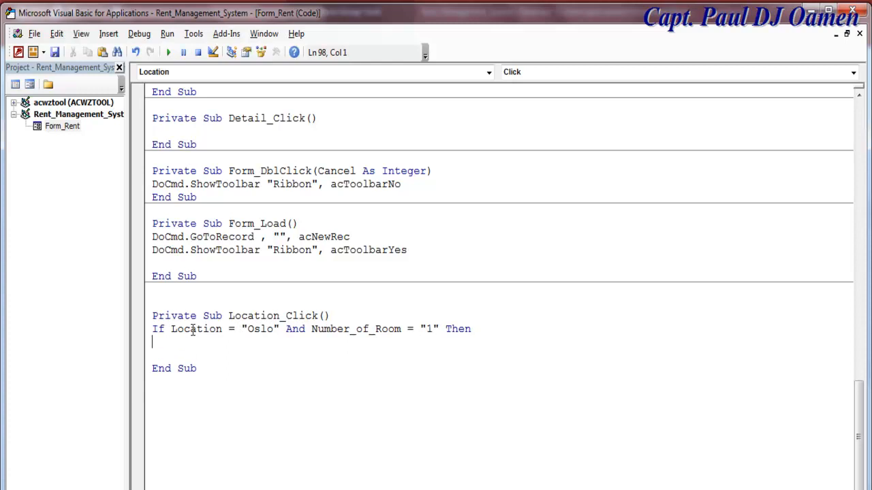
- Add the line Cost = "1250" and begin the Deposit assignment
{"action": "type", "text": "Cost = \"1250\""}
{"action": "key", "text": "Return"}
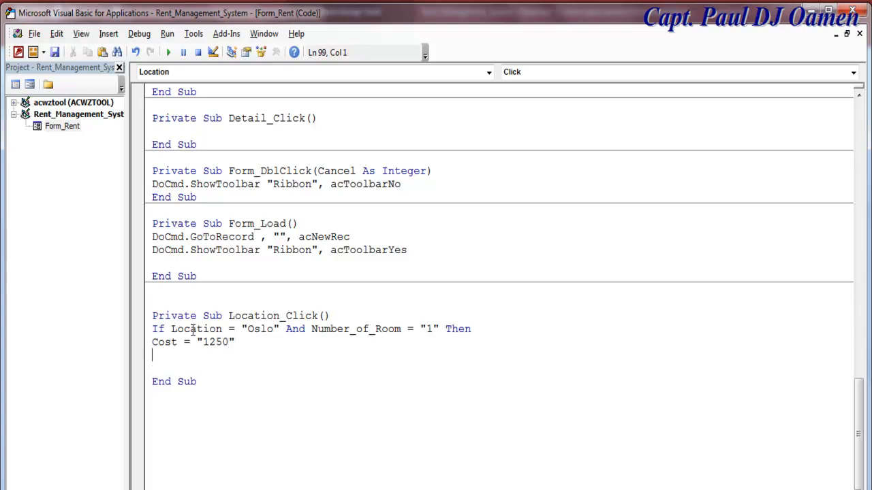
{"action": "type", "text": "Deposit = \"\"50"}
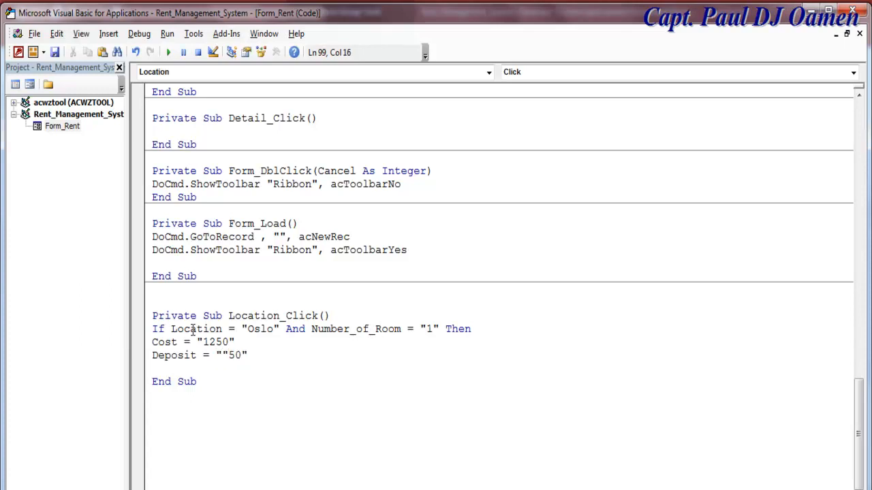
{"action": "key", "text": "Left"}
{"action": "key", "text": "Left"}
- Correct Deposit to "250" and add Electricity = "65"
{"action": "key", "text": "BackSpace"}
{"action": "type", "text": "2"}
{"action": "key", "text": "End"}
{"action": "key", "text": "Return"}
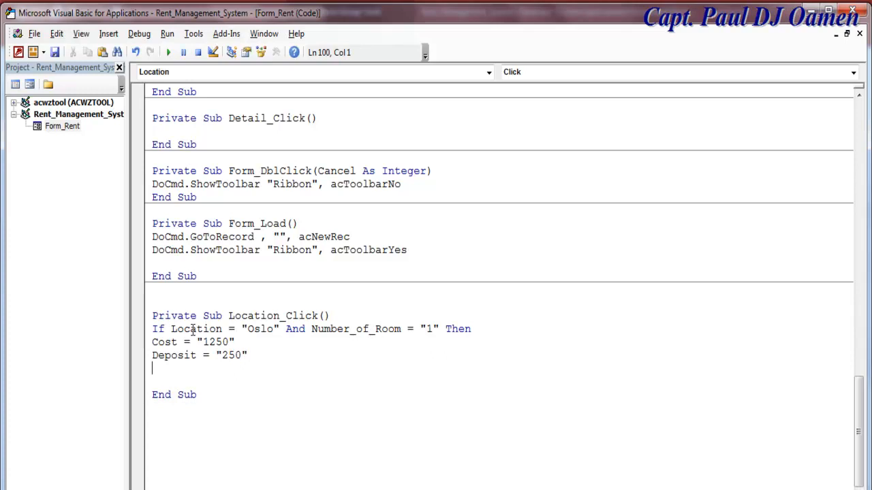
{"action": "type", "text": "Electri"}
{"action": "type", "text": "city ="}
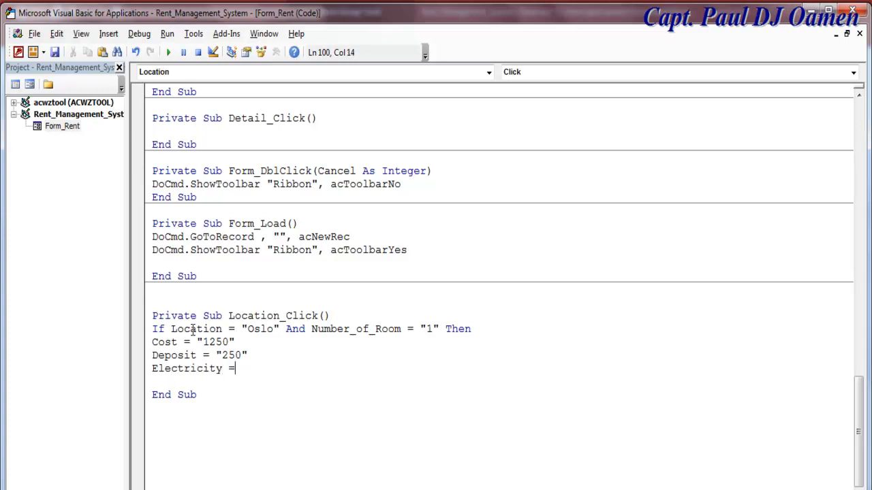
{"action": "type", "text": " \"65\""}
{"action": "key", "text": "Return"}
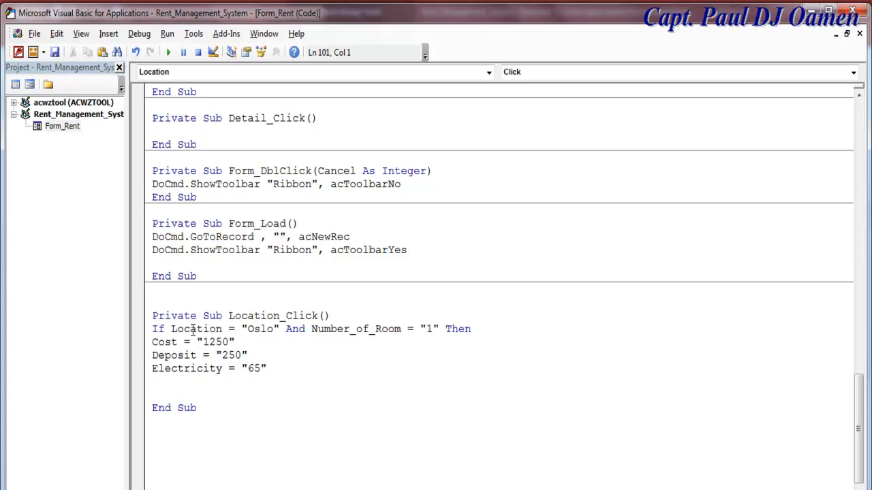
- Add Local_Tax = "120" and Water_Bill = "85" lines
{"action": "type", "text": "Local_Tax =\"!20\""}
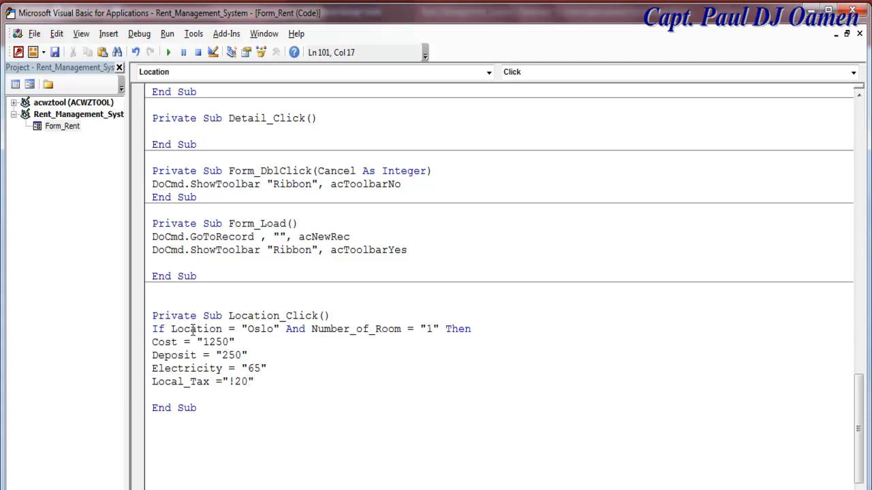
{"action": "key", "text": "BackSpace"}
{"action": "type", "text": "1"}
{"action": "key", "text": "Return"}
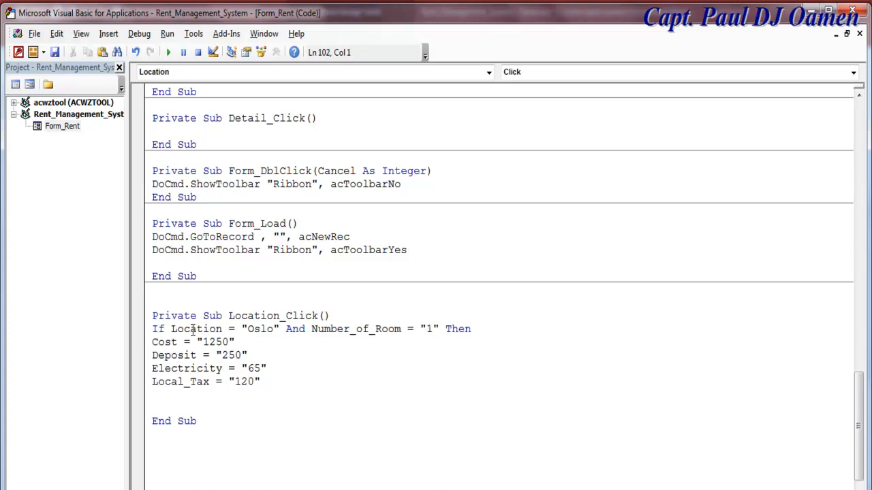
{"action": "type", "text": "Water_Bill"}
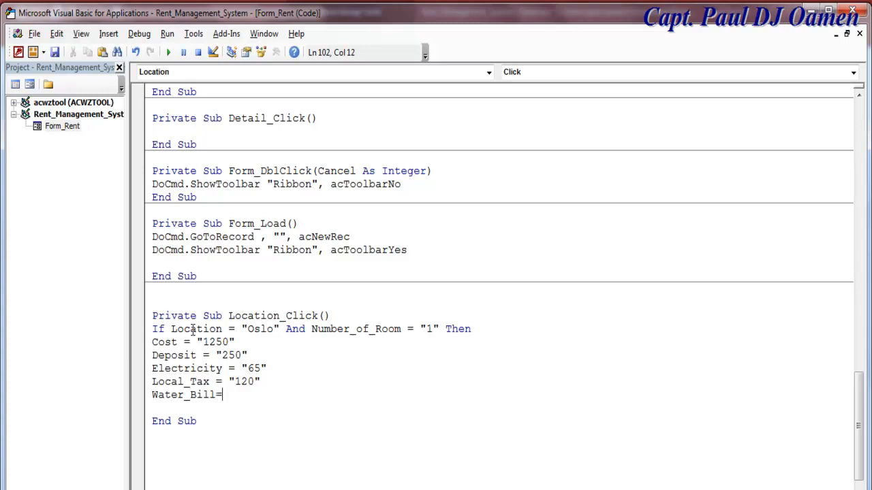
{"action": "type", "text": "=\"85\""}
{"action": "left_click", "coordinate": [201, 444]}
- Close the block with End If and review the If condition's room number
{"action": "left_click", "coordinate": [184, 407]}
{"action": "key", "text": "Return"}
{"action": "type", "text": "end if"}
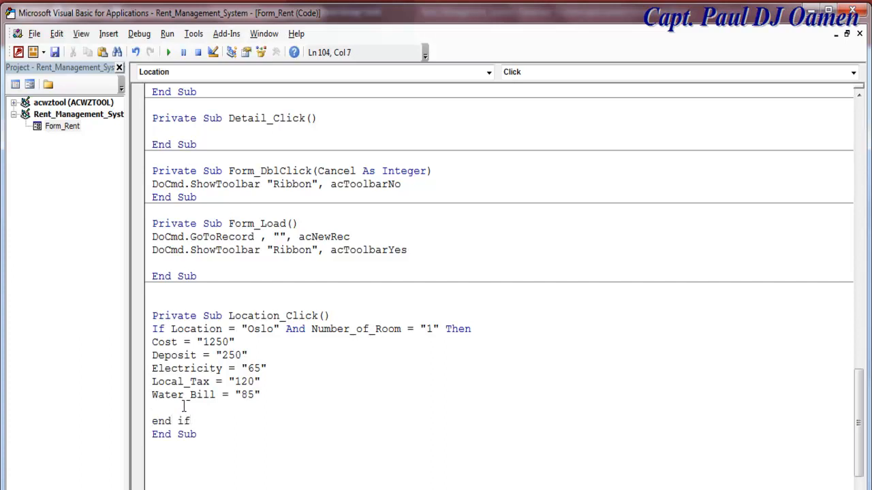
{"action": "left_click", "coordinate": [290, 397]}
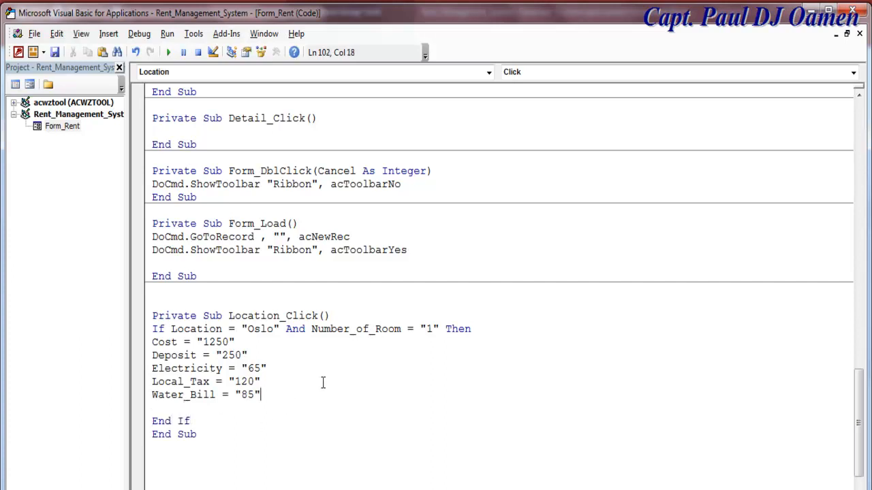
{"action": "left_click", "coordinate": [269, 328]}
{"action": "left_click", "coordinate": [422, 329]}
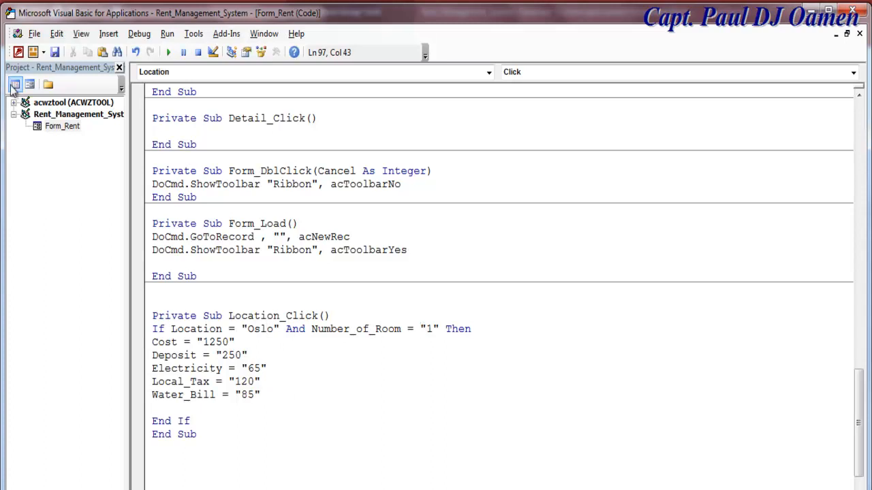
- Save the code and show the Rent form in Form View
{"action": "left_click", "coordinate": [56, 53]}
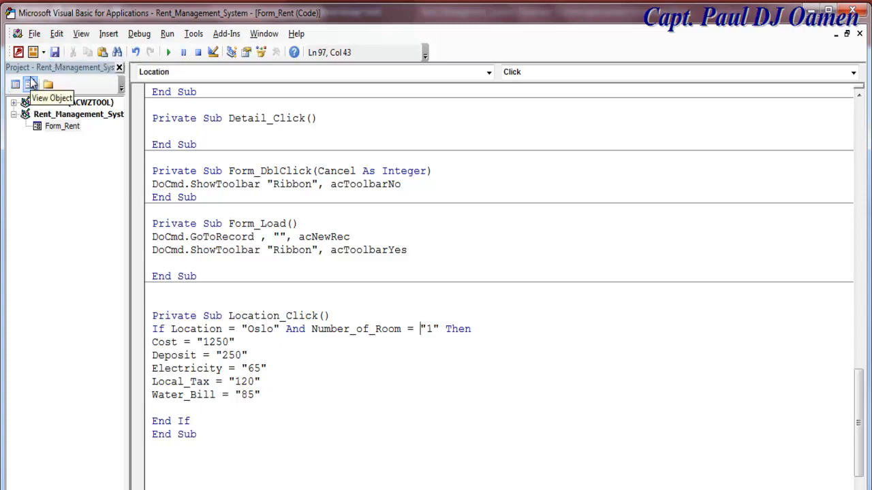
{"action": "left_click", "coordinate": [30, 86]}
{"action": "left_click", "coordinate": [15, 85]}
{"action": "left_click", "coordinate": [48, 118]}
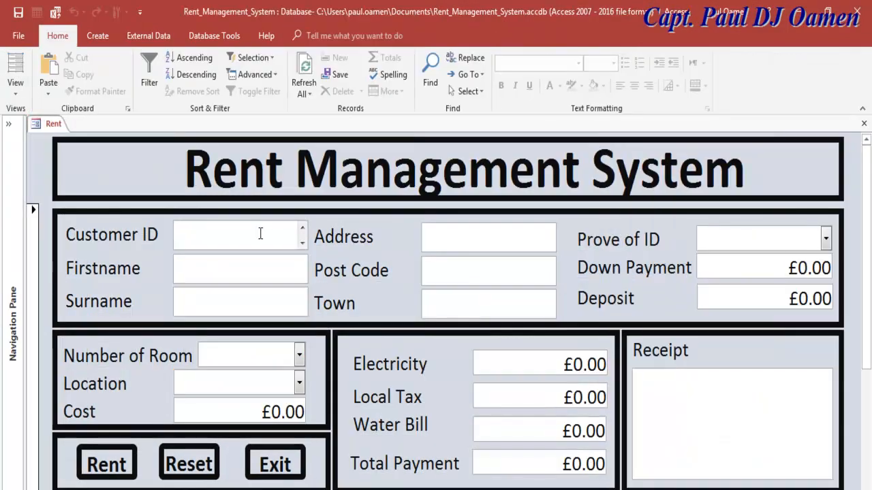
- Enter a new customer's ID, first name and surname, then open the Number of Room list
{"action": "type", "text": "ytru667"}
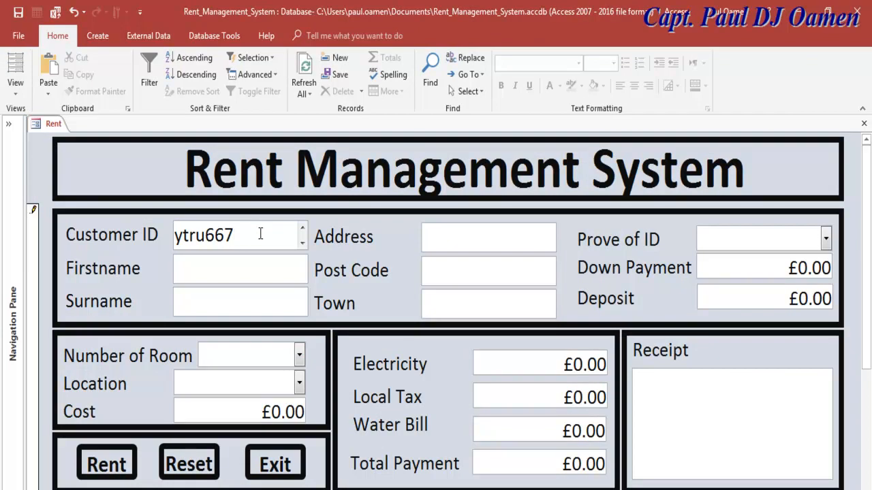
{"action": "left_click", "coordinate": [202, 274]}
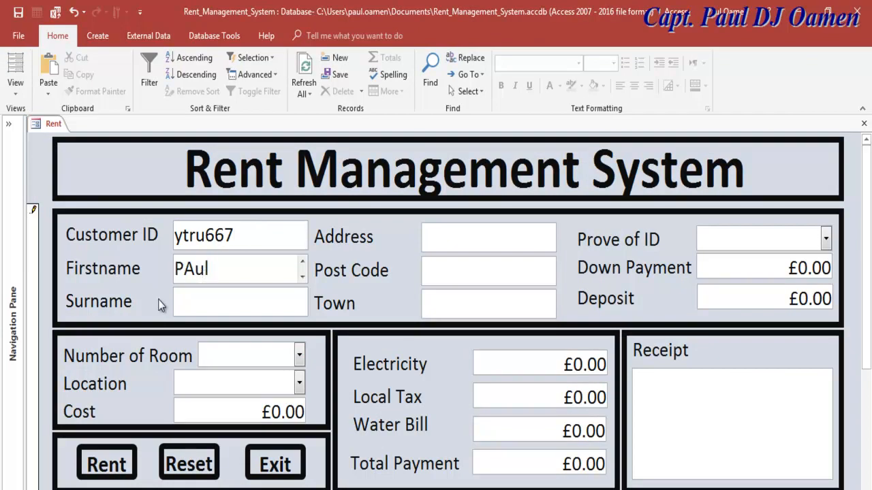
{"action": "left_click_drag", "start_coordinate": [195, 271], "coordinate": [188, 271]}
{"action": "type", "text": "a"}
{"action": "left_click", "coordinate": [187, 303]}
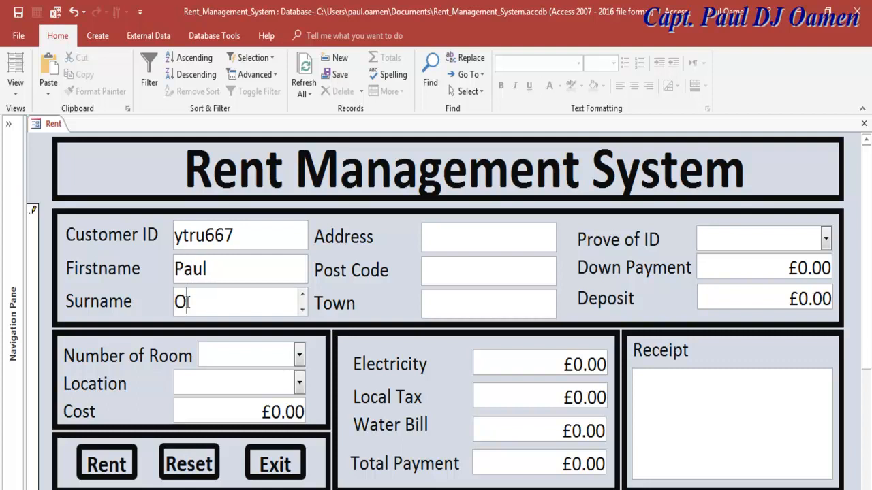
{"action": "left_click", "coordinate": [220, 269]}
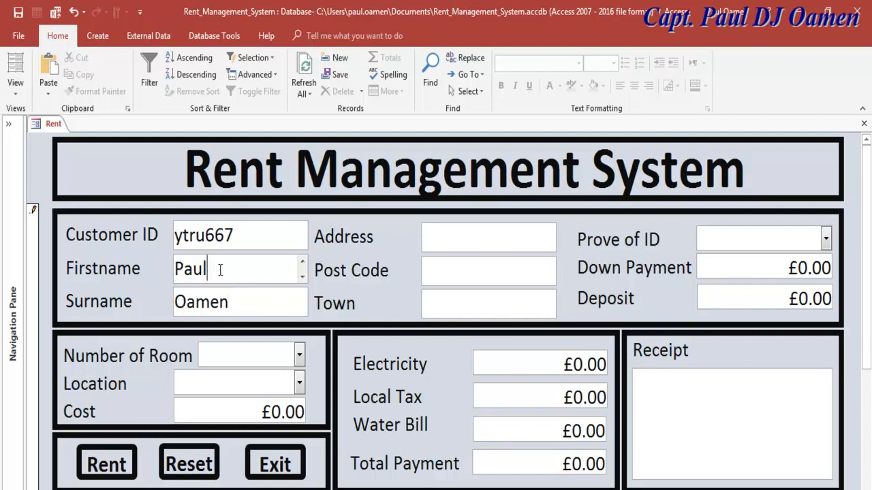
{"action": "type", "text": "DJ"}
{"action": "left_click", "coordinate": [299, 355]}
- Choose 1 room and Oslo so costs auto-fill, then set proof of ID to Pilot Licence
{"action": "left_click", "coordinate": [213, 169]}
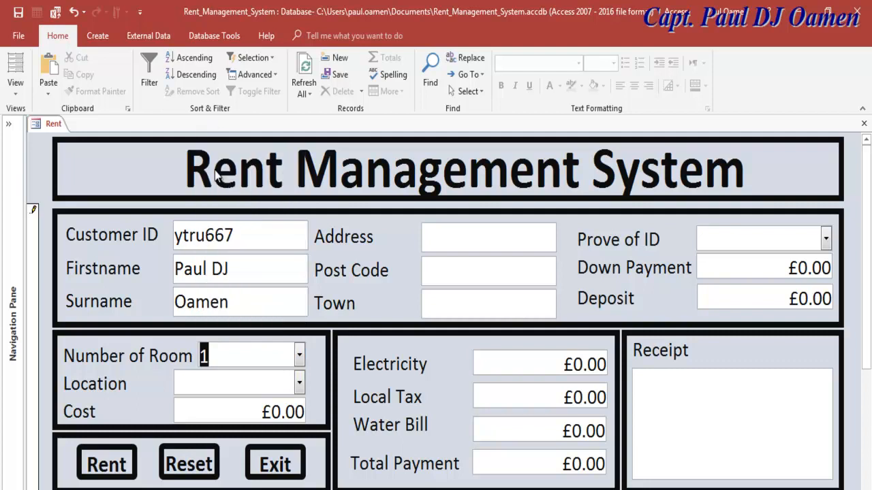
{"action": "left_click", "coordinate": [300, 384]}
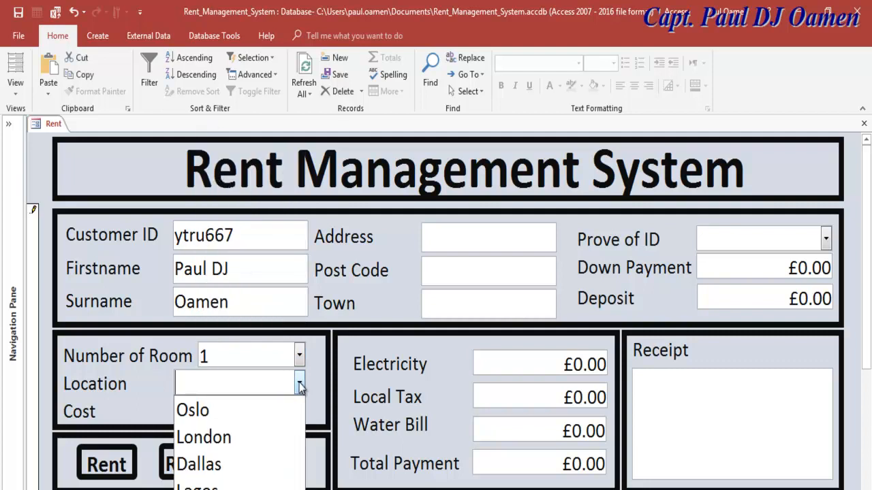
{"action": "left_click", "coordinate": [228, 408]}
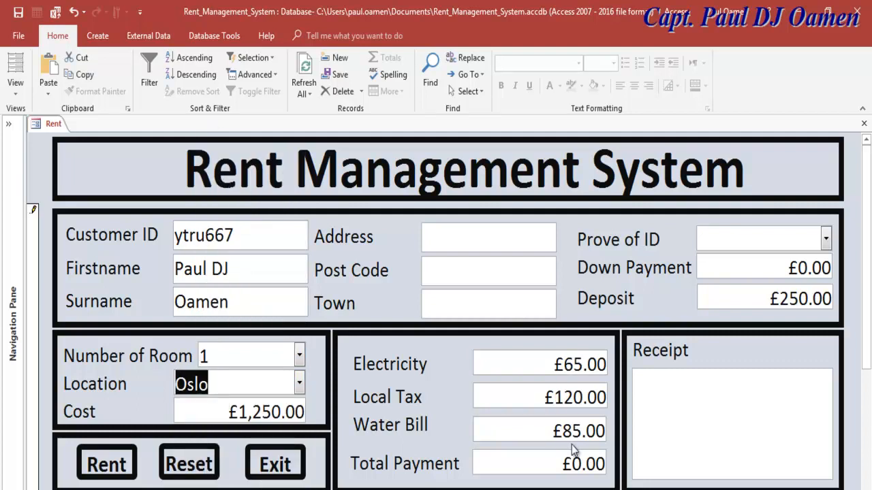
{"action": "left_click", "coordinate": [826, 239]}
{"action": "left_click", "coordinate": [779, 266]}
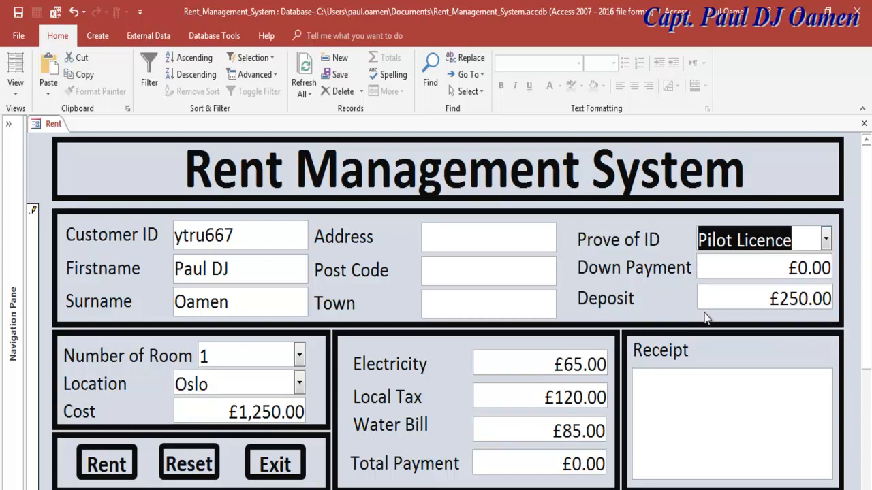
{"action": "left_click", "coordinate": [481, 244]}
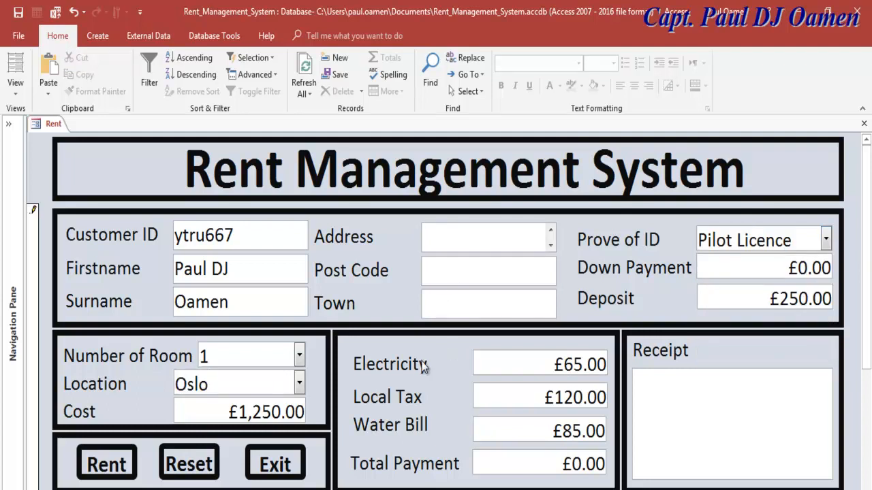
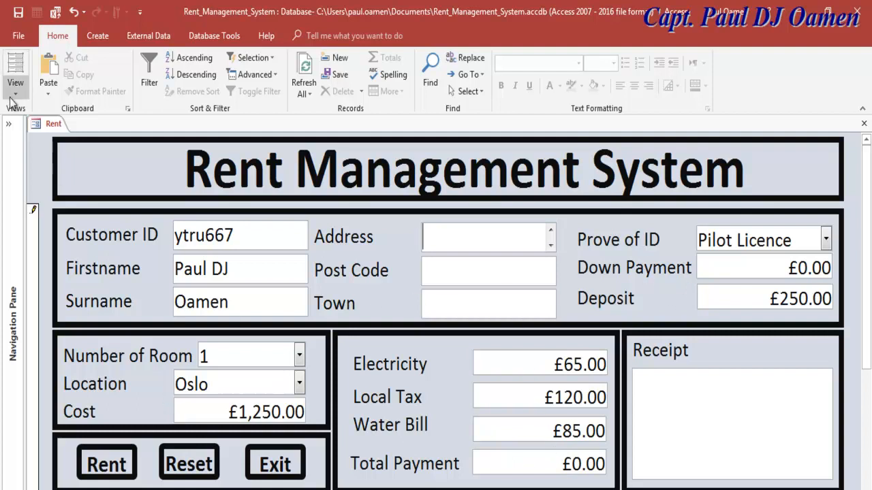
- Glance at the Number of Room list without changing it, then bring up the form's view modes
{"action": "left_click", "coordinate": [299, 356]}
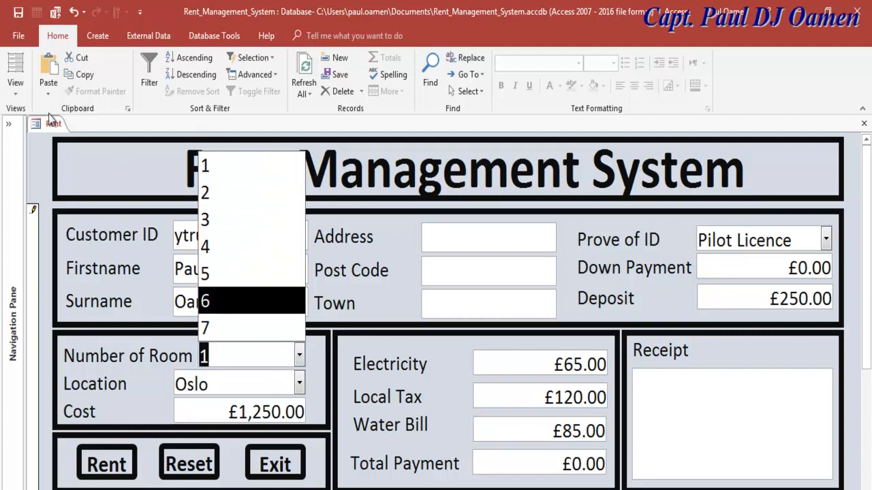
{"action": "left_click", "coordinate": [19, 101]}
{"action": "left_click", "coordinate": [15, 94]}
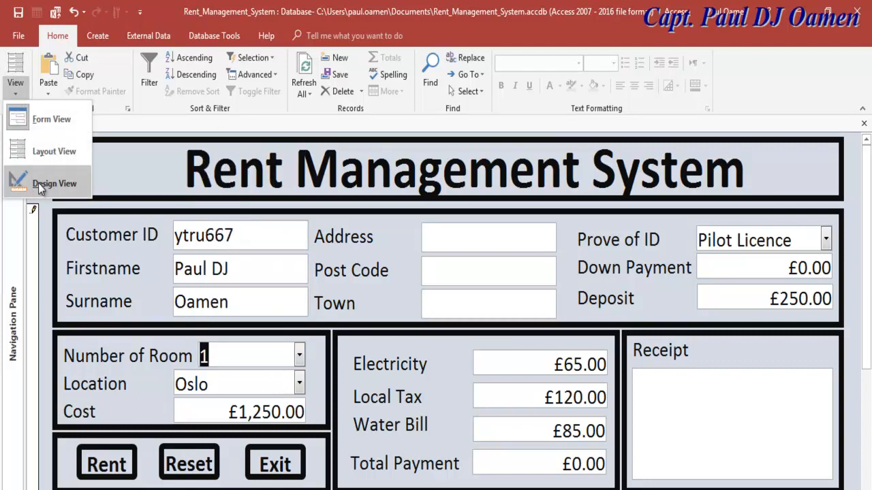
- In Design View, open the Location click code and paste a copy of the Oslo If block after Else
{"action": "left_click", "coordinate": [38, 183]}
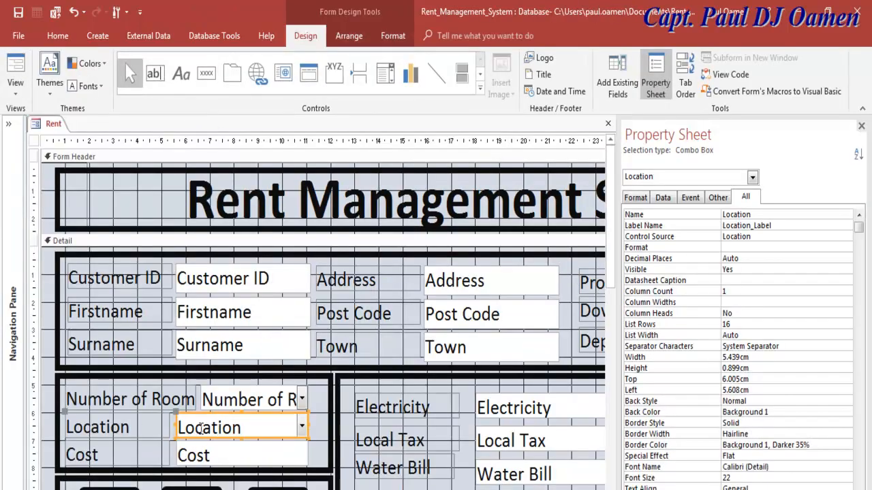
{"action": "right_click", "coordinate": [179, 419]}
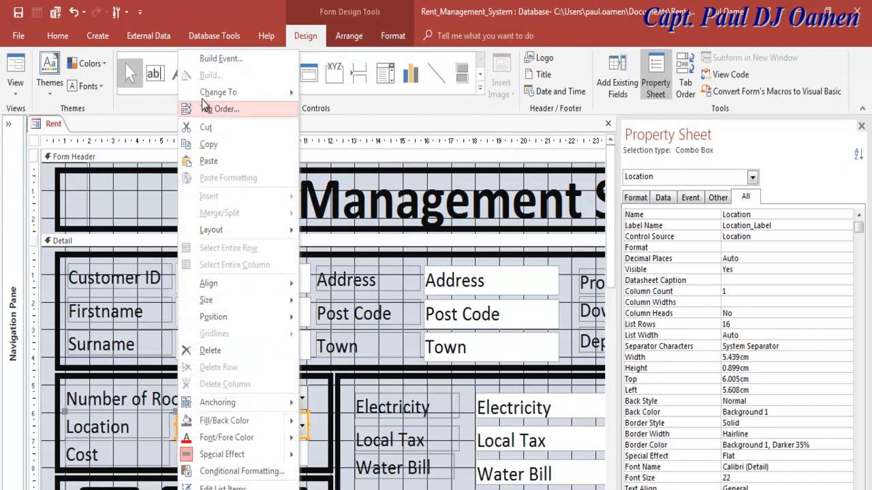
{"action": "left_click", "coordinate": [213, 59]}
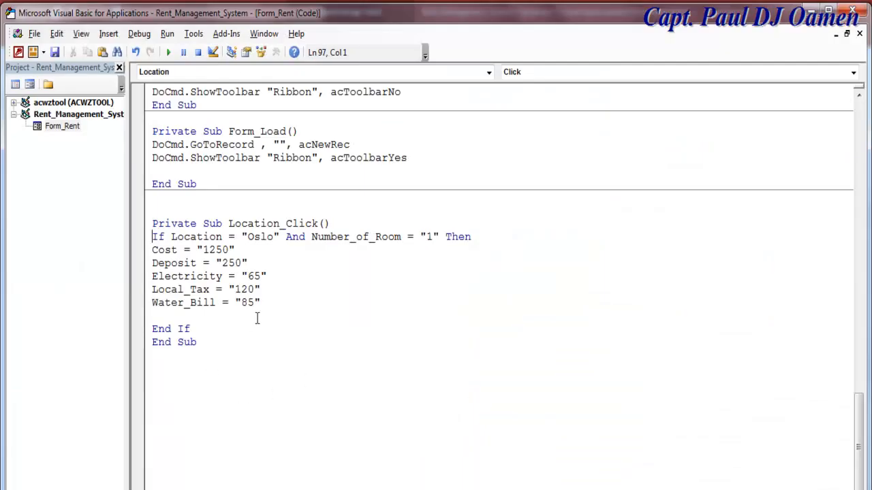
{"action": "left_click_drag", "start_coordinate": [146, 238], "coordinate": [155, 307]}
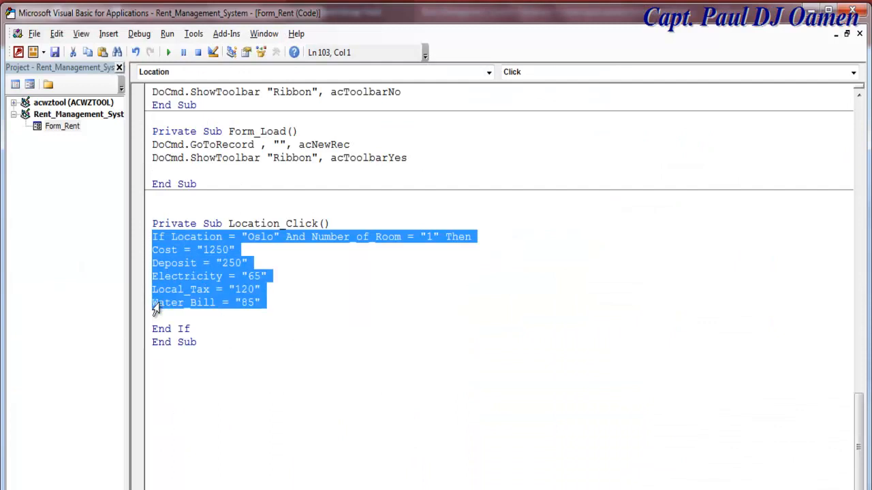
{"action": "left_click", "coordinate": [288, 301]}
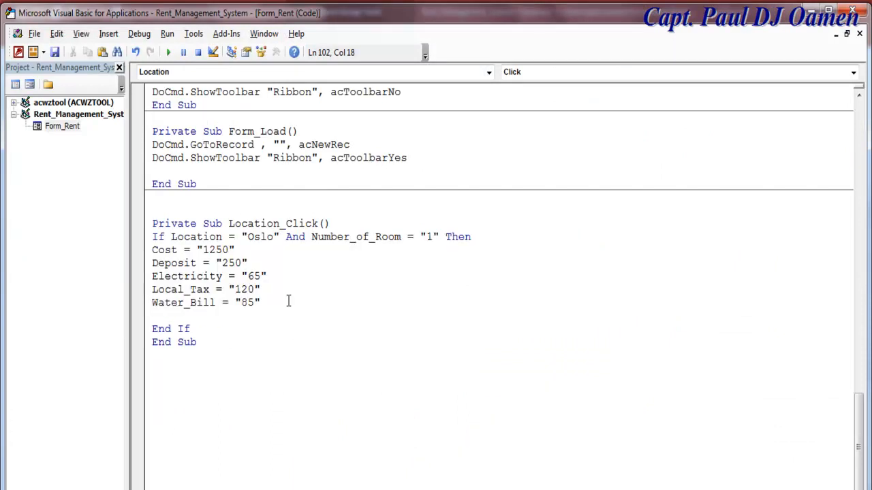
{"action": "key", "text": "Return"}
{"action": "key", "text": "Return"}
{"action": "type", "text": "else"}
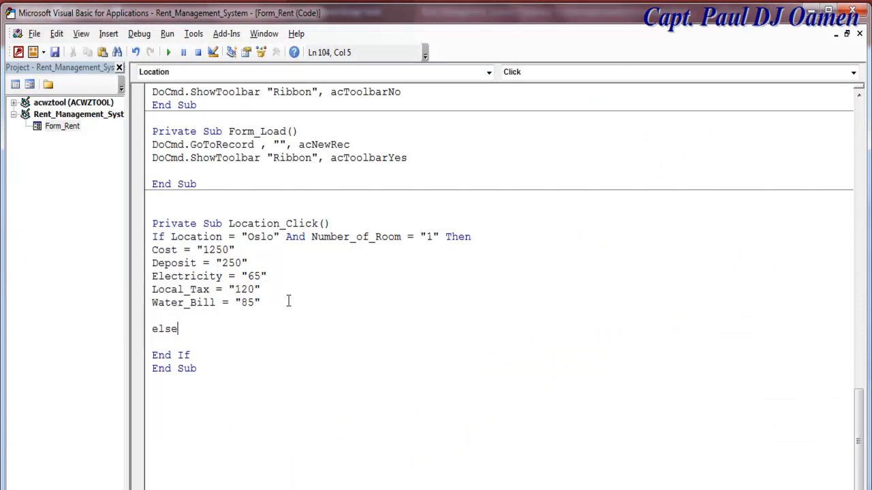
{"action": "type", "text": "If Location = \"Oslo\" And Number_of_Room = \"1\" Then Cost = \"1250\" Deposit = \"250\" Electricity = \"65\" Local_Tax = \"120\" Water_Bill = \"85\""}
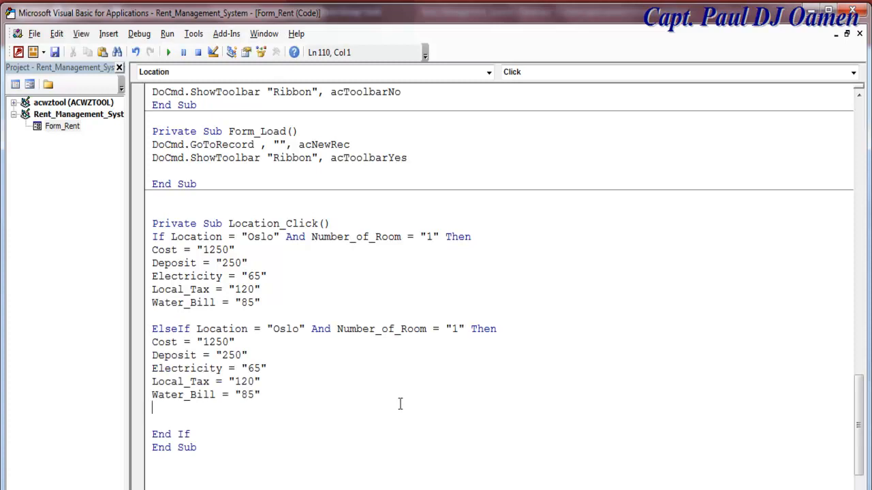
- Edit the copied branch to room 2: Cost 1550, Deposit 280, Electricity 75, Local_Tax 130, Water_Bill 89
{"action": "left_click", "coordinate": [453, 328]}
{"action": "double_click", "coordinate": [453, 329]}
{"action": "type", "text": "2"}
{"action": "left_click_drag", "start_coordinate": [217, 340], "coordinate": [209, 342]}
{"action": "type", "text": "3"}
{"action": "left_click_drag", "start_coordinate": [235, 354], "coordinate": [228, 355]}
{"action": "type", "text": "8"}
{"action": "left_click_drag", "start_coordinate": [253, 368], "coordinate": [248, 369]}
{"action": "type", "text": "7"}
{"action": "left_click_drag", "start_coordinate": [250, 381], "coordinate": [240, 382]}
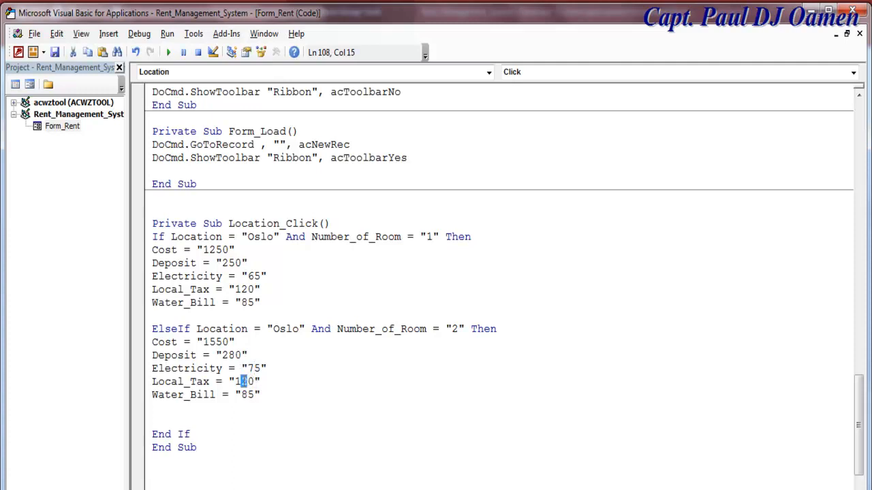
{"action": "type", "text": "3"}
{"action": "left_click_drag", "start_coordinate": [254, 395], "coordinate": [247, 395]}
{"action": "type", "text": "9"}
{"action": "left_click", "coordinate": [29, 85]}
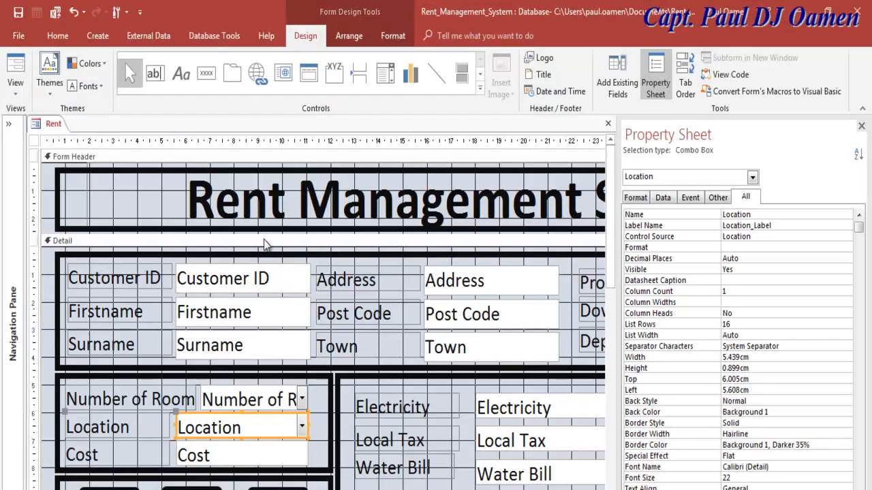
- In Form View, test 1 room and then 2 rooms in Oslo to check the recalculated charges
{"action": "left_click", "coordinate": [15, 83]}
{"action": "left_click", "coordinate": [49, 120]}
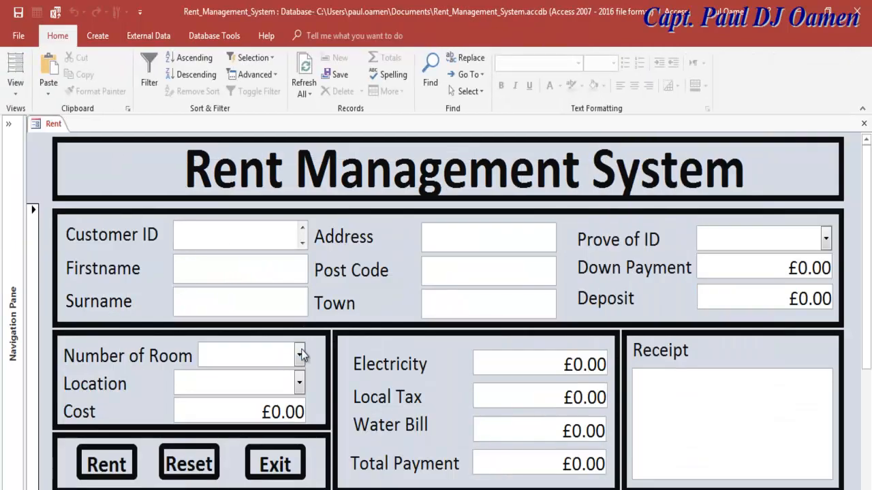
{"action": "left_click", "coordinate": [300, 356]}
{"action": "left_click", "coordinate": [205, 166]}
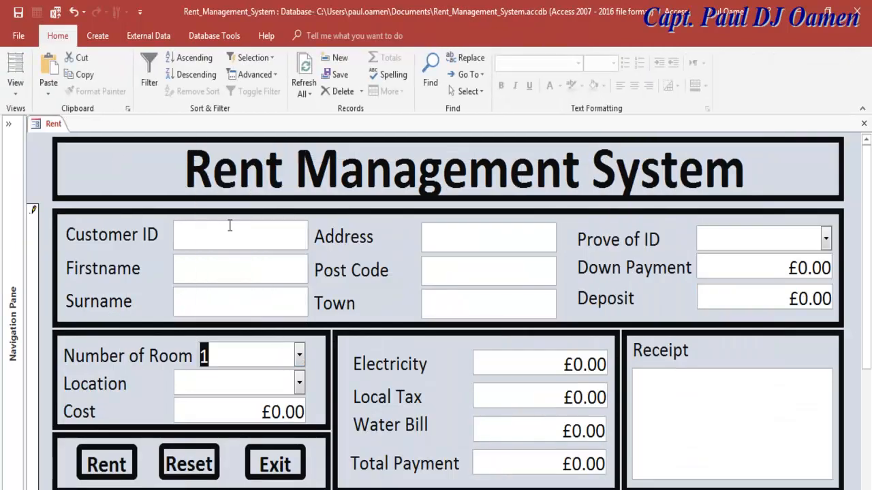
{"action": "left_click", "coordinate": [297, 384]}
{"action": "left_click", "coordinate": [205, 410]}
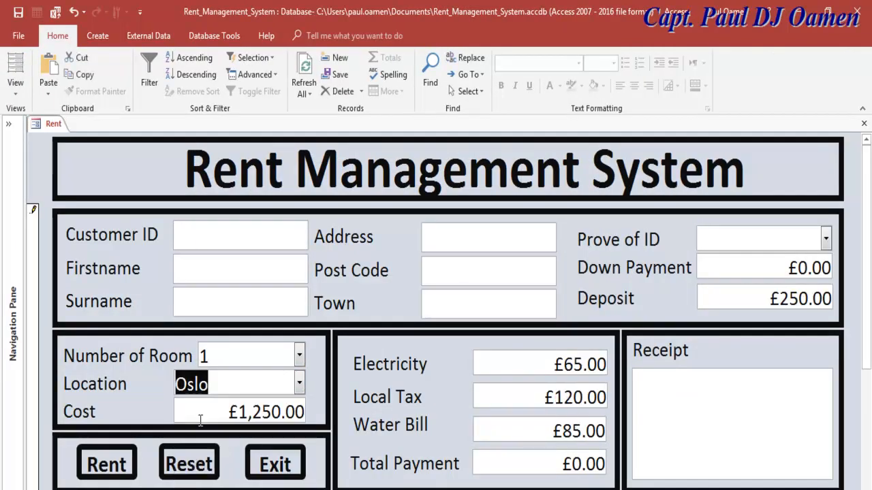
{"action": "left_click", "coordinate": [300, 355]}
{"action": "left_click", "coordinate": [231, 192]}
{"action": "left_click", "coordinate": [298, 386]}
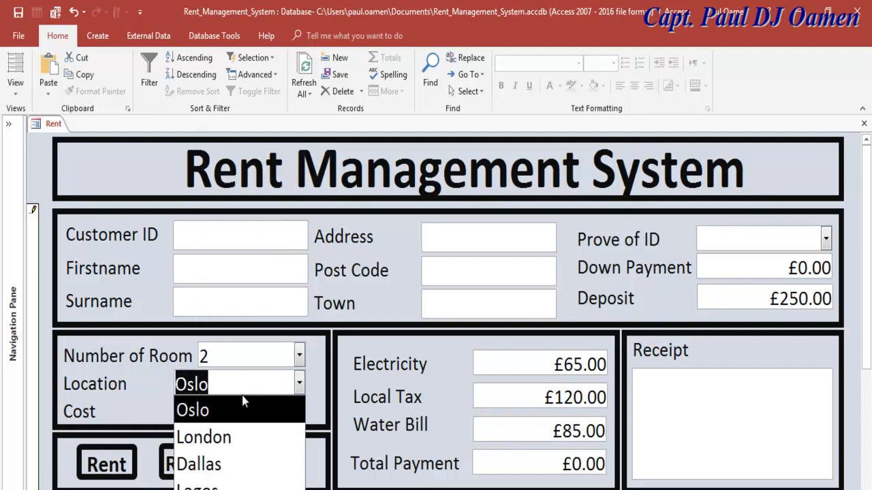
{"action": "left_click", "coordinate": [229, 412]}
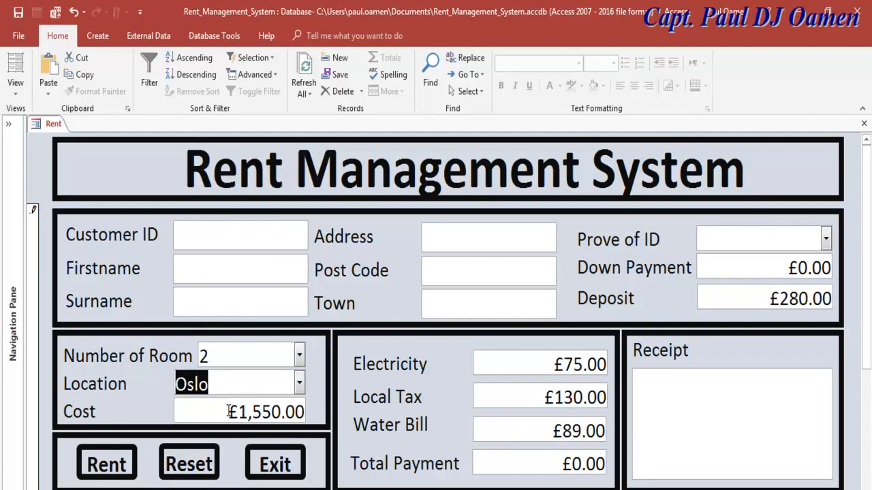
{"action": "left_click", "coordinate": [270, 379]}
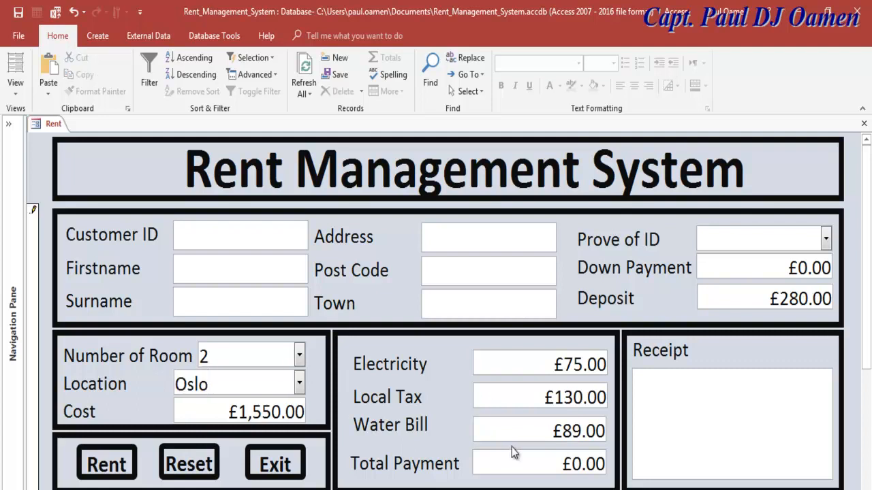
- Test the Reset button, refill the Oslo charges, and cancel the Exit prompt with No
{"action": "left_click", "coordinate": [205, 464]}
{"action": "left_click", "coordinate": [205, 463]}
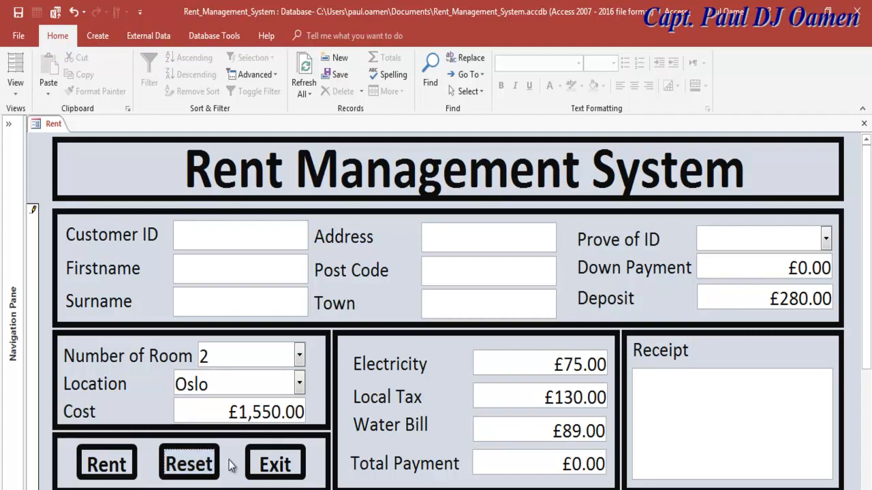
{"action": "key", "text": "Tab"}
{"action": "left_click", "coordinate": [205, 469]}
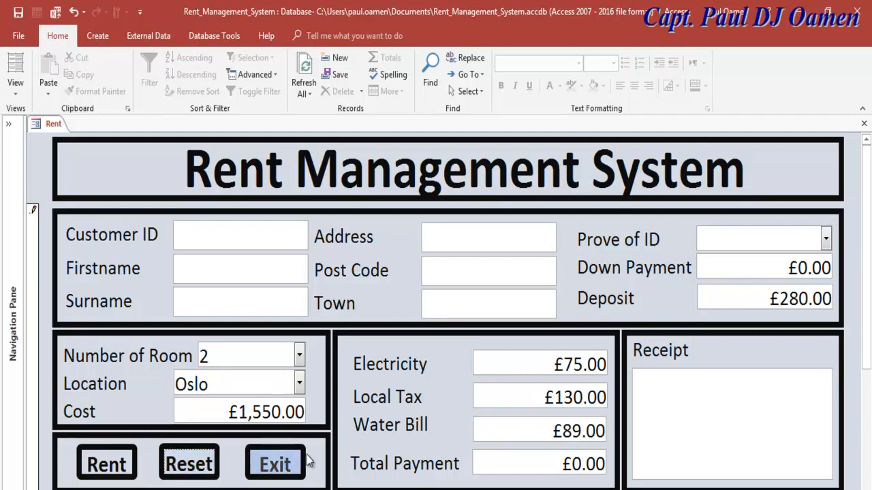
{"action": "left_click", "coordinate": [299, 384]}
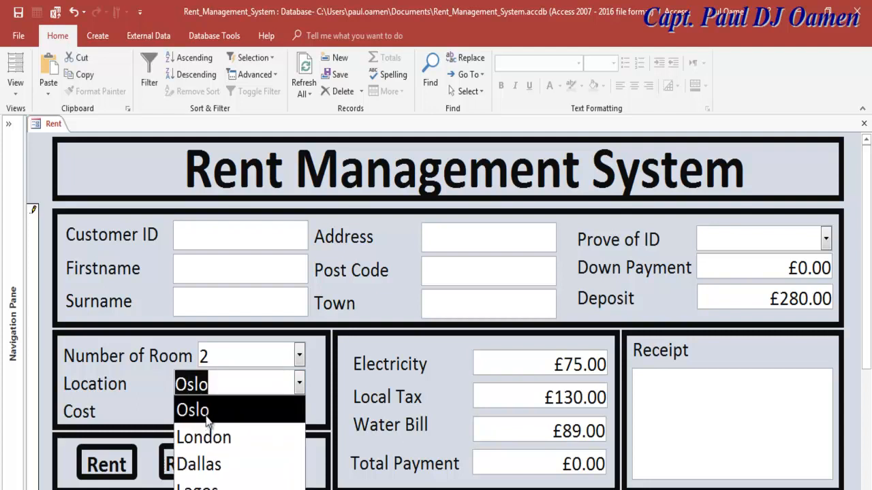
{"action": "left_click", "coordinate": [266, 405]}
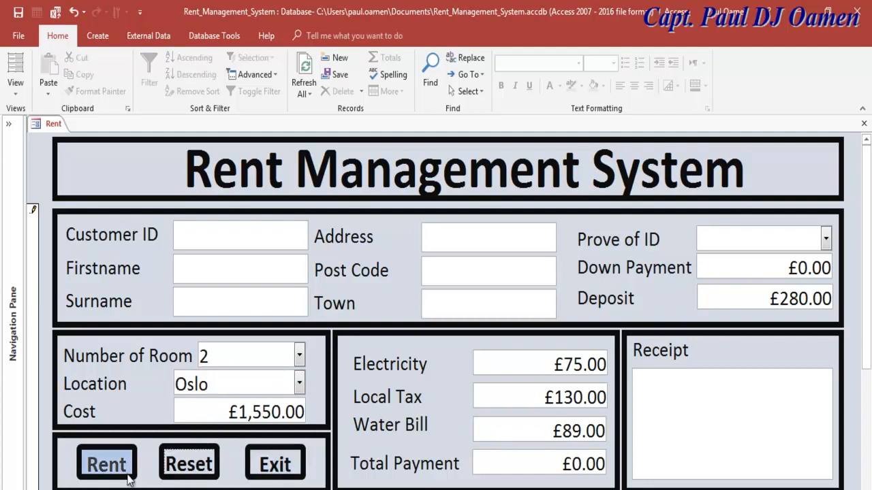
{"action": "left_click", "coordinate": [276, 465]}
{"action": "left_click", "coordinate": [487, 327]}
- Enter a customer ID, clear the form with Reset, and return to Design View
{"action": "left_click", "coordinate": [171, 464]}
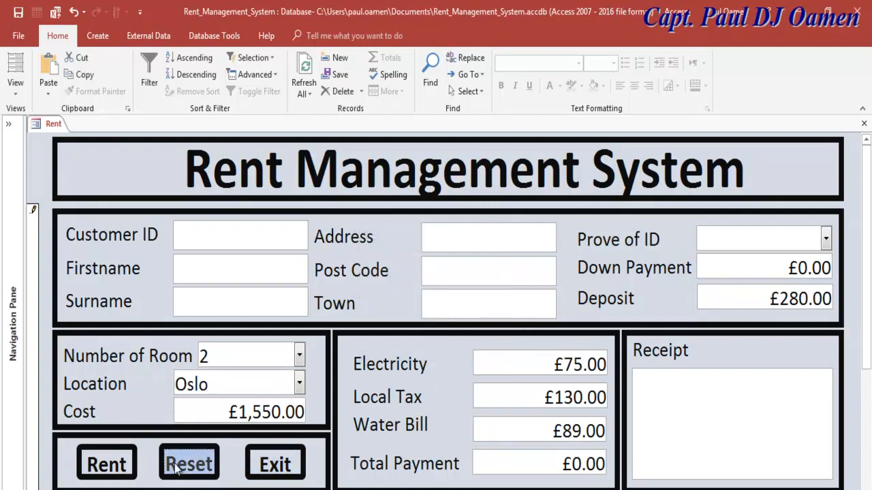
{"action": "left_click", "coordinate": [211, 236]}
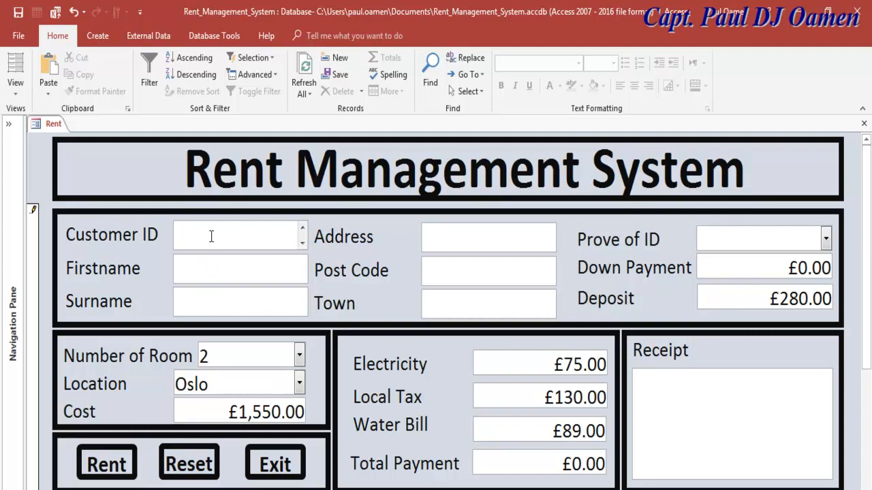
{"action": "type", "text": "45664"}
{"action": "left_click", "coordinate": [194, 464]}
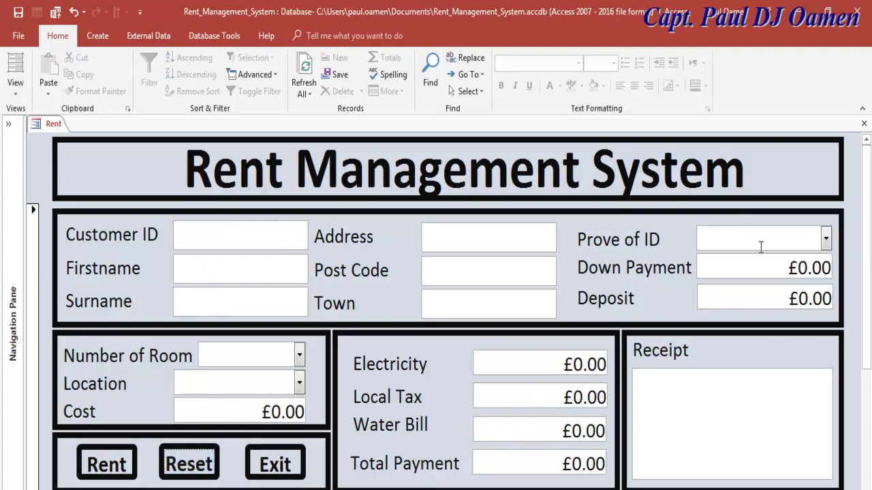
{"action": "left_click", "coordinate": [15, 87]}
{"action": "left_click", "coordinate": [41, 184]}
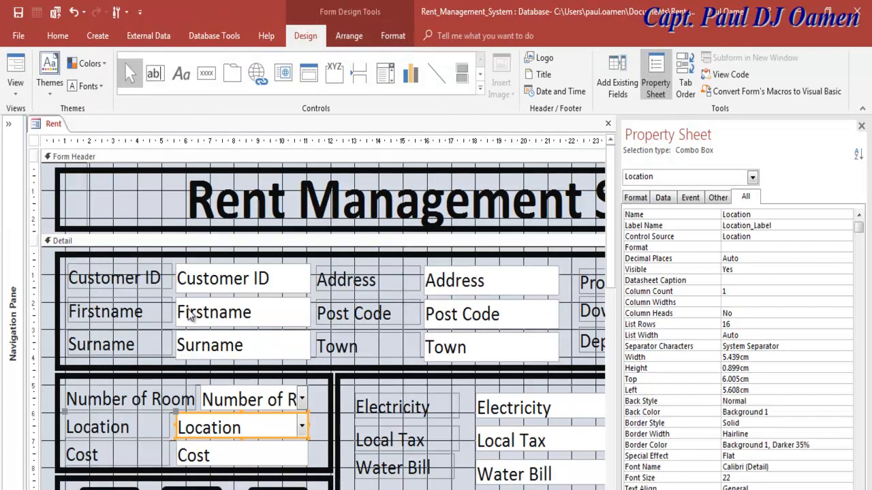
- In the Location click code, copy the two-room Oslo ElseIf block and paste it above End If
{"action": "right_click", "coordinate": [180, 416]}
{"action": "left_click", "coordinate": [235, 61]}
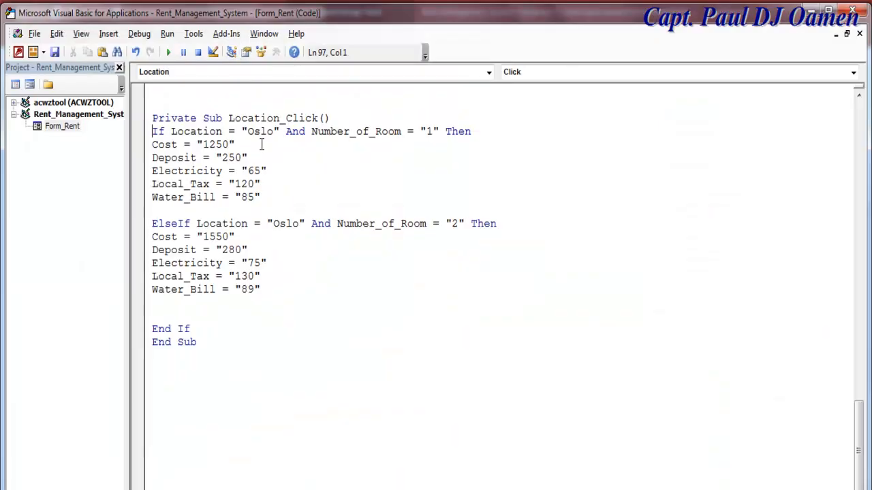
{"action": "left_click_drag", "start_coordinate": [151, 221], "coordinate": [263, 289]}
{"action": "key", "text": "ctrl+c"}
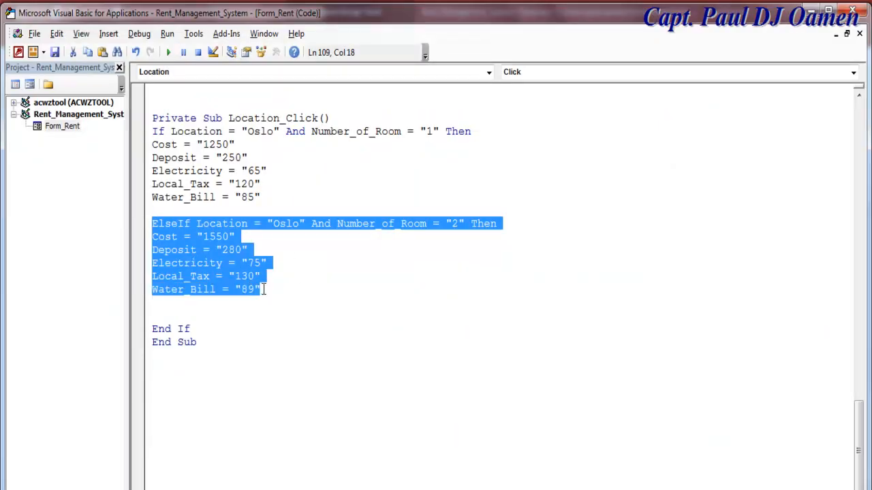
{"action": "left_click", "coordinate": [226, 314]}
{"action": "key", "text": "ctrl+v"}
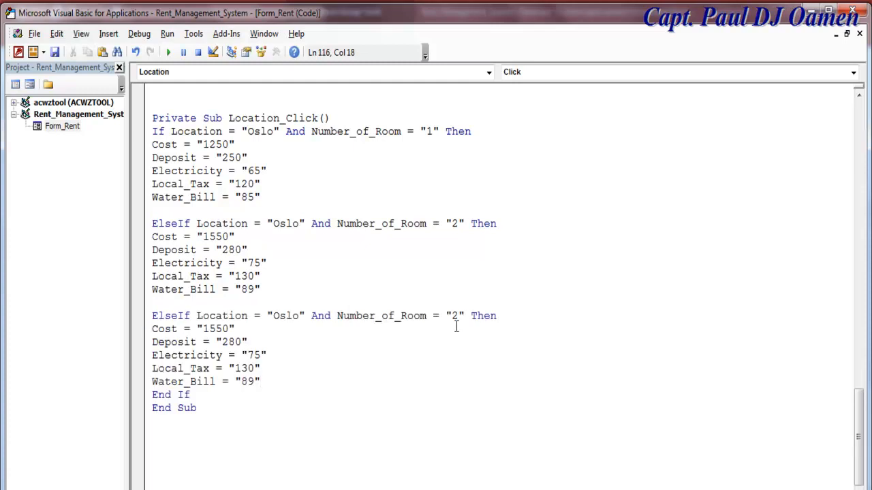
- Change the pasted branch to room 3 with Cost 1650, Deposit 290, and new Electricity and Local_Tax values
{"action": "left_click_drag", "start_coordinate": [456, 315], "coordinate": [452, 315]}
{"action": "type", "text": "3"}
{"action": "left_click_drag", "start_coordinate": [213, 331], "coordinate": [209, 331]}
{"action": "type", "text": "6"}
{"action": "left_click_drag", "start_coordinate": [237, 344], "coordinate": [230, 344]}
{"action": "left_click", "coordinate": [232, 346]}
{"action": "key", "text": "shift+Right"}
{"action": "type", "text": "9"}
{"action": "left_click_drag", "start_coordinate": [253, 356], "coordinate": [254, 355]}
{"action": "type", "text": "80"}
{"action": "left_click", "coordinate": [251, 367]}
{"action": "left_click_drag", "start_coordinate": [252, 368], "coordinate": [242, 381]}
{"action": "type", "text": "59"}
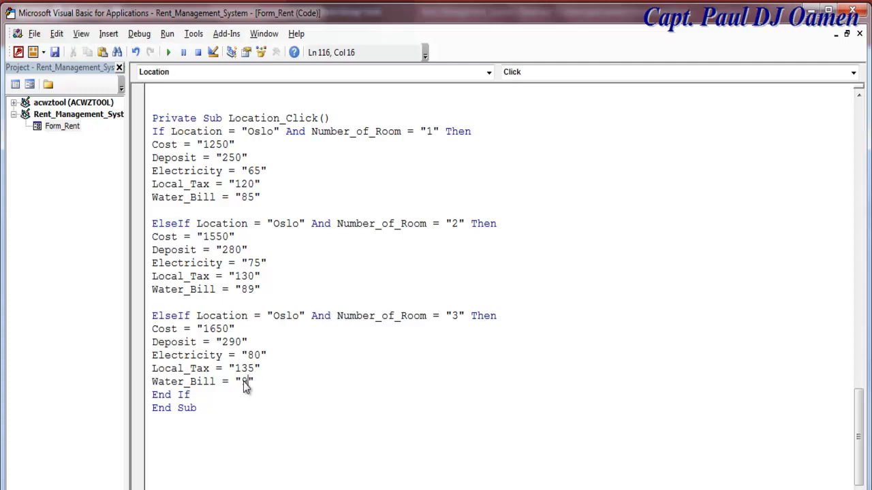
{"action": "type", "text": "3"}
- Add blank lines after End If and review the Oslo branches for rooms 3–7
{"action": "left_click", "coordinate": [200, 395]}
{"action": "key", "text": "Return"}
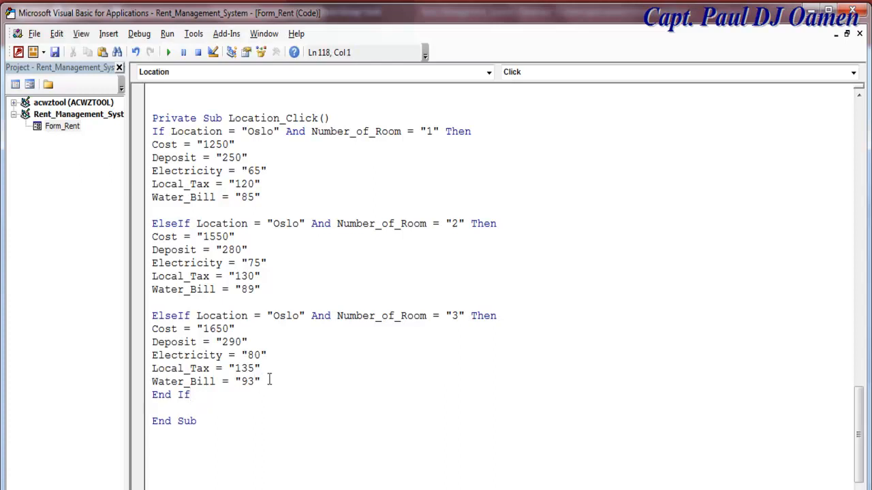
{"action": "key", "text": "Return"}
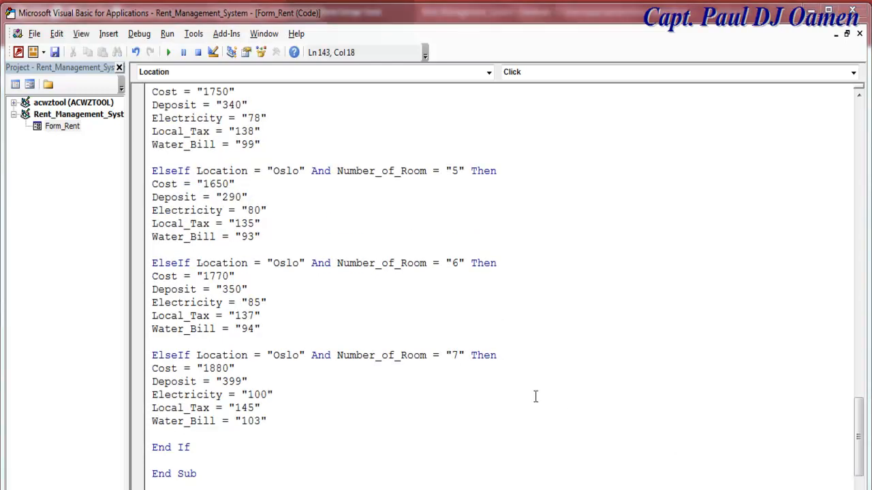
{"action": "left_click_drag", "start_coordinate": [261, 416], "coordinate": [190, 91]}
{"action": "left_click", "coordinate": [332, 315]}
{"action": "left_click_drag", "start_coordinate": [859, 447], "coordinate": [853, 387]}
{"action": "left_click", "coordinate": [446, 276]}
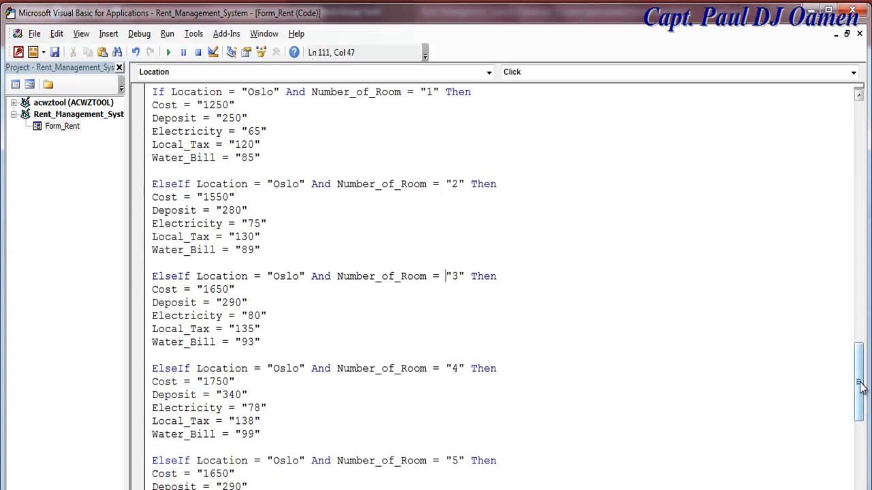
{"action": "left_click_drag", "start_coordinate": [860, 380], "coordinate": [863, 434]}
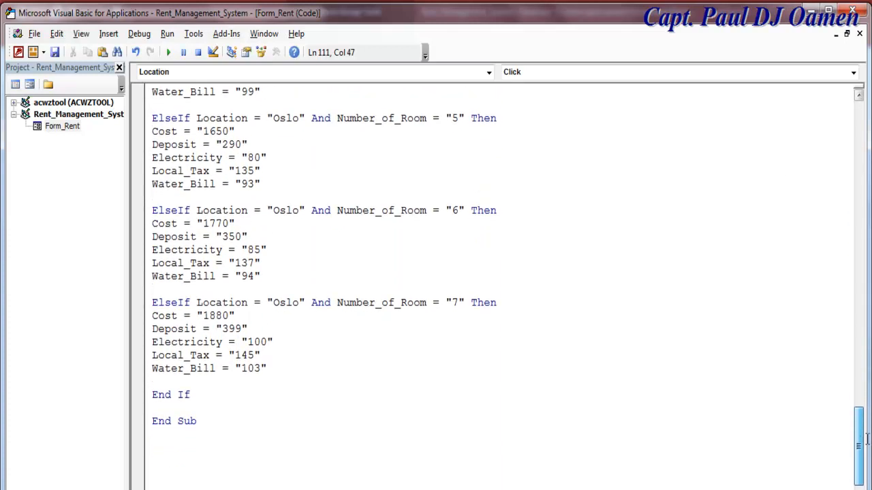
{"action": "left_click", "coordinate": [199, 395]}
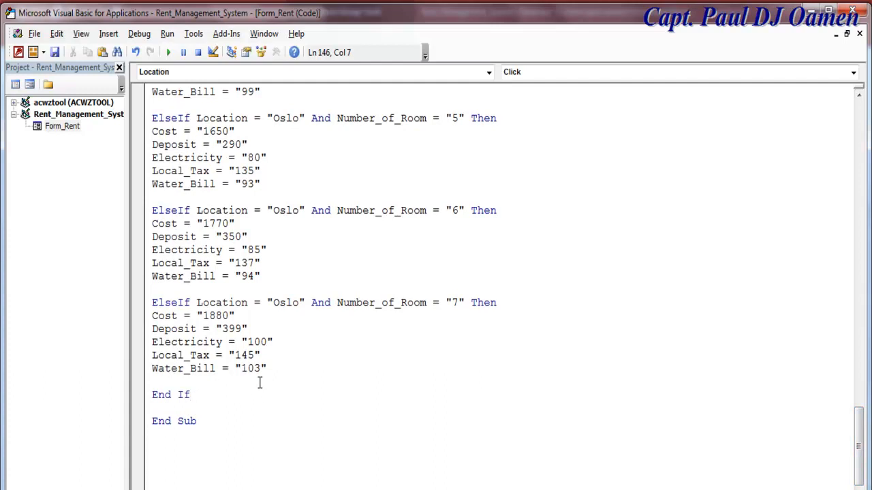
- Add a '-----London----- comment divider and paste the London room branches below it
{"action": "key", "text": "Return"}
{"action": "key", "text": "Return"}
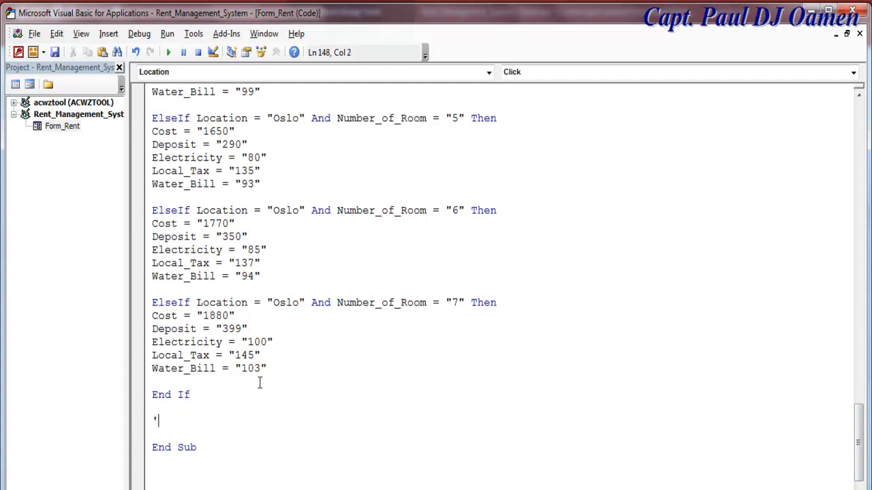
{"action": "type", "text": "'-----------------------------------------------"}
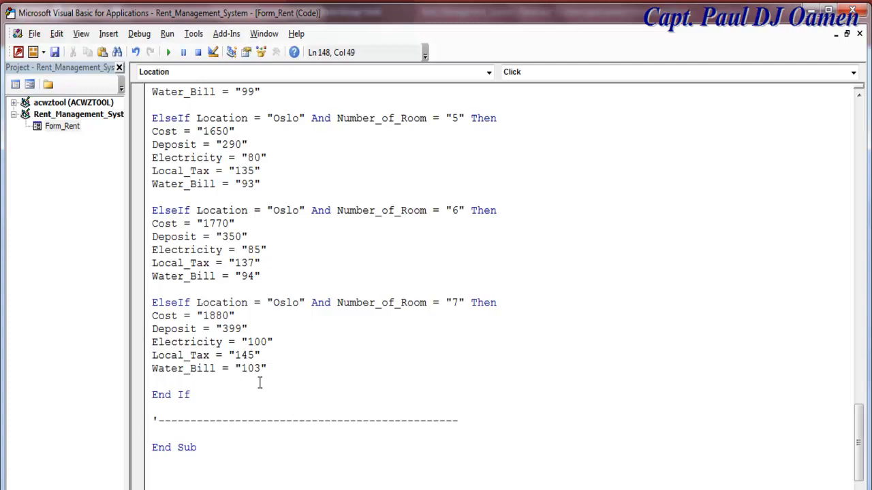
{"action": "type", "text": "London"}
{"action": "left_click_drag", "start_coordinate": [265, 368], "coordinate": [174, 411]}
{"action": "left_click_drag", "start_coordinate": [858, 349], "coordinate": [858, 476]}
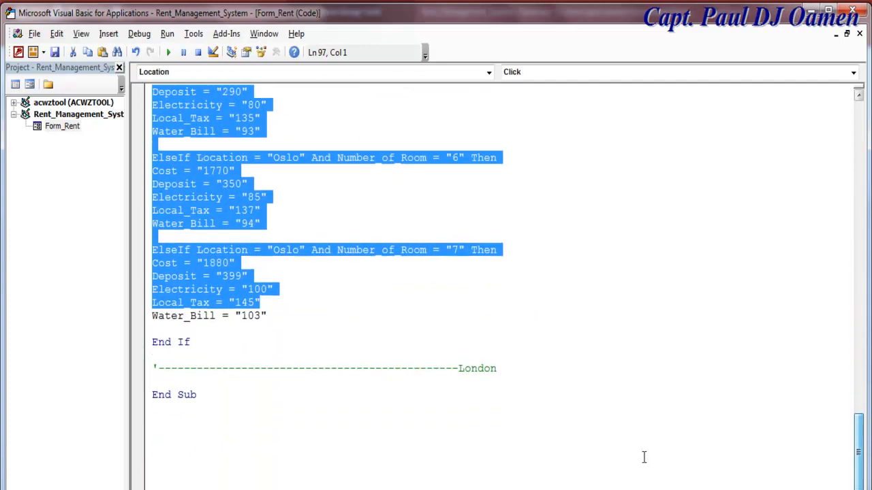
{"action": "left_click", "coordinate": [532, 376]}
{"action": "type", "text": "-----------------------"}
{"action": "key", "text": "Return"}
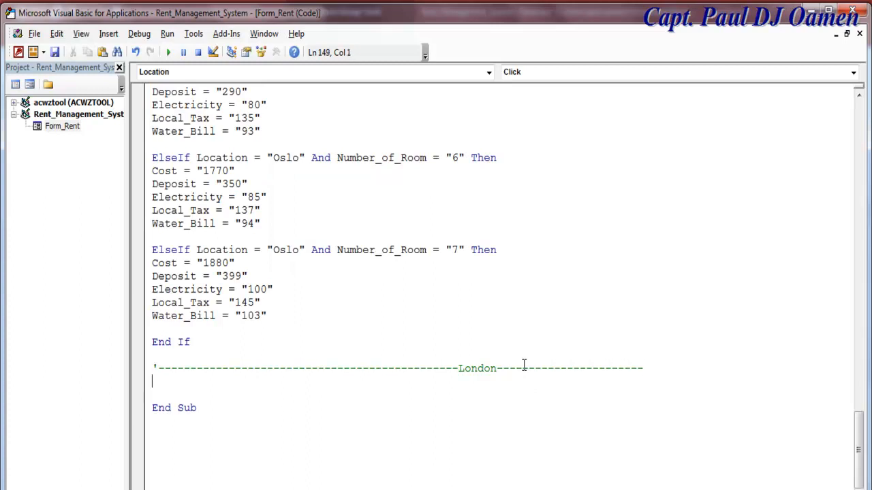
{"action": "key", "text": "Return"}
{"action": "key", "text": "ctrl+v"}
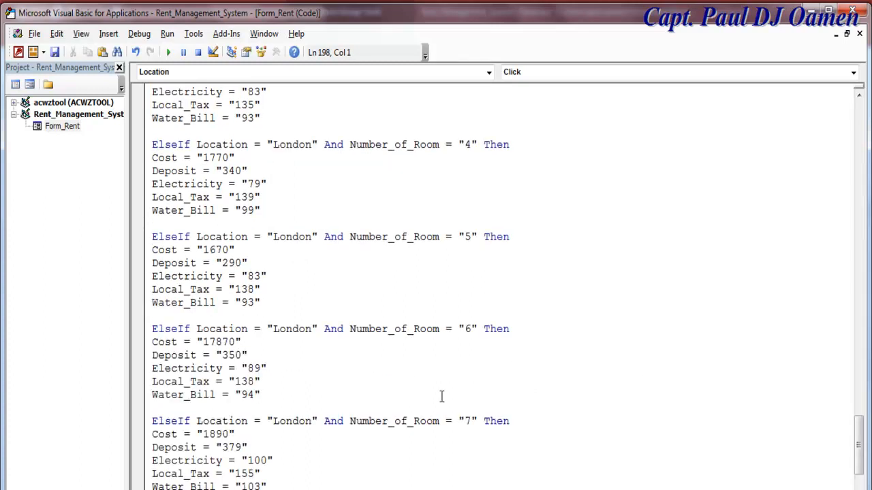
- Add a '----Lagos---- comment divider and type End If after the last London branch
{"action": "scroll", "coordinate": [499, 405], "scroll_direction": "down", "scroll_amount": 3}
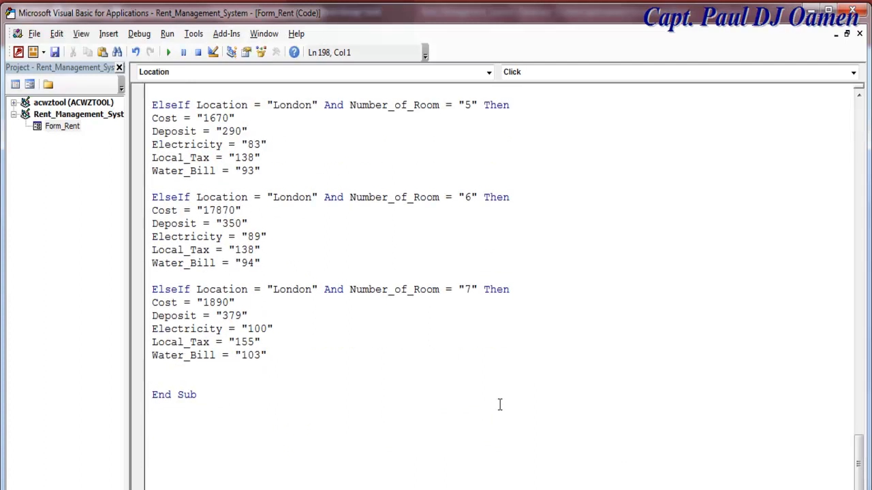
{"action": "type", "text": "'---------------------------------------Lagos---------------------------"}
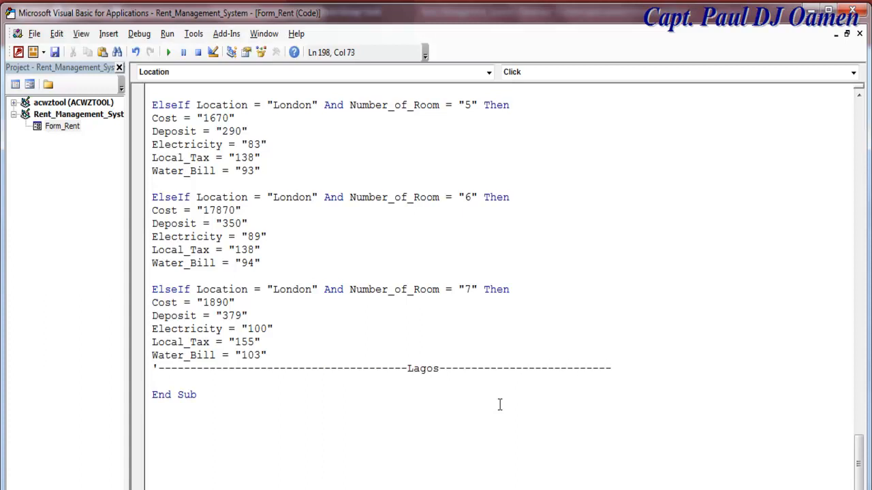
{"action": "key", "text": "Return"}
{"action": "key", "text": "Return"}
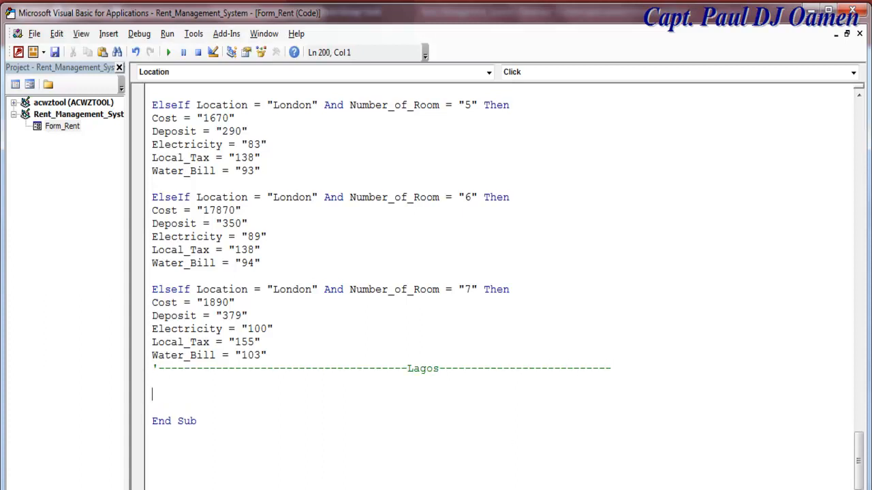
{"action": "left_click", "coordinate": [292, 354]}
{"action": "key", "text": "Return"}
{"action": "key", "text": "Return"}
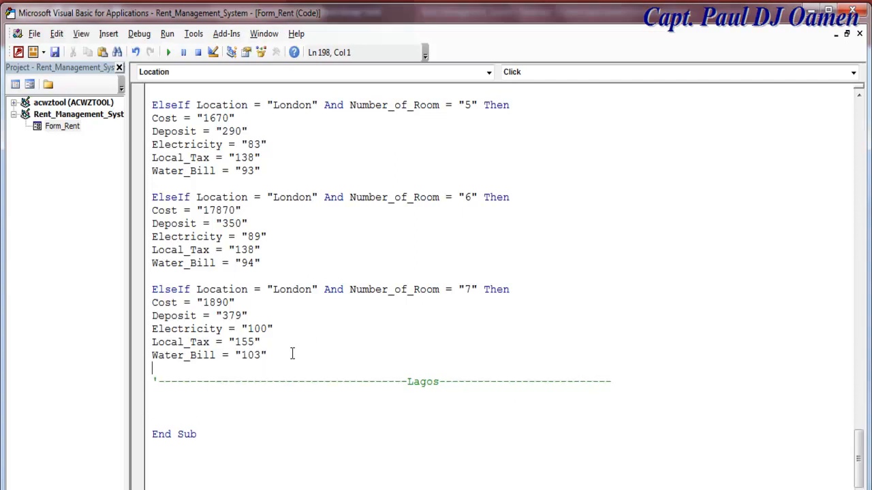
{"action": "type", "text": "end if"}
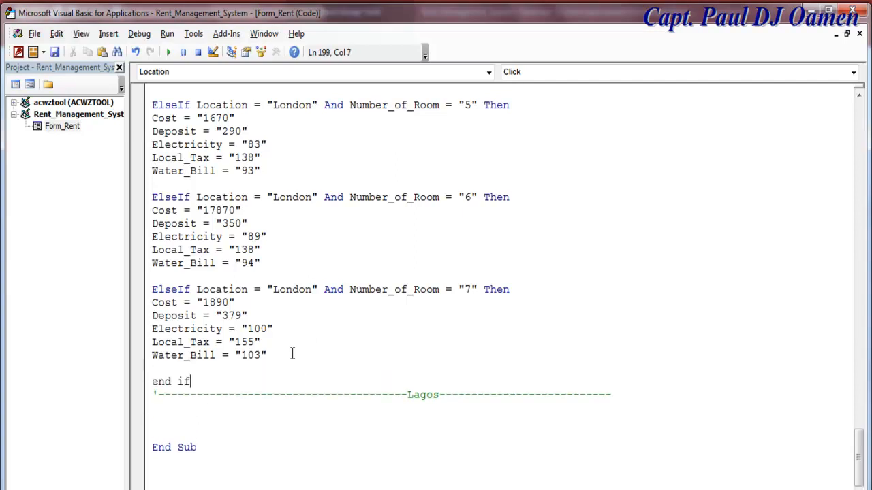
- Paste the Lagos room branches under the Lagos divider and close them with End If above End Sub
{"action": "left_click", "coordinate": [182, 415]}
{"action": "key", "text": "ctrl+v"}
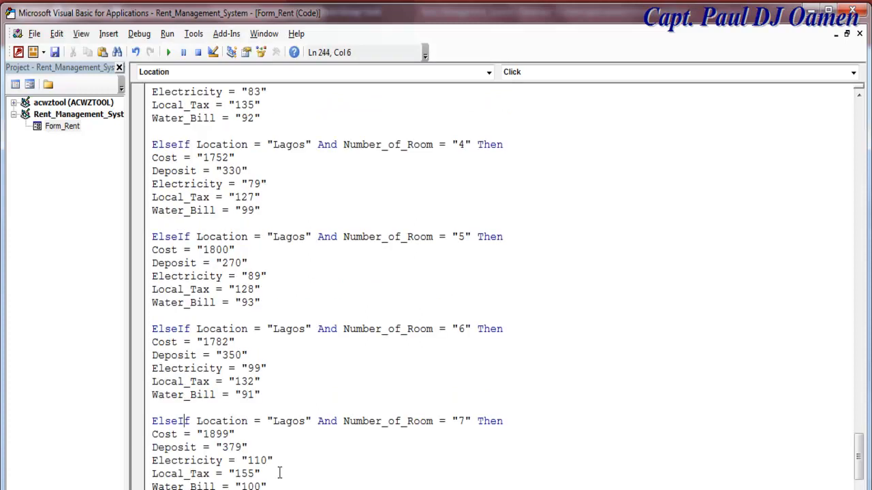
{"action": "type", "text": "end if"}
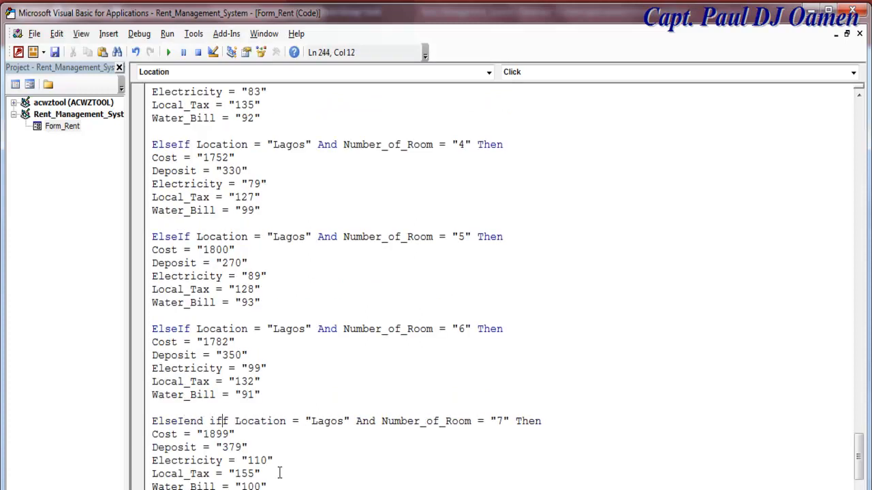
{"action": "key", "text": "ctrl+z"}
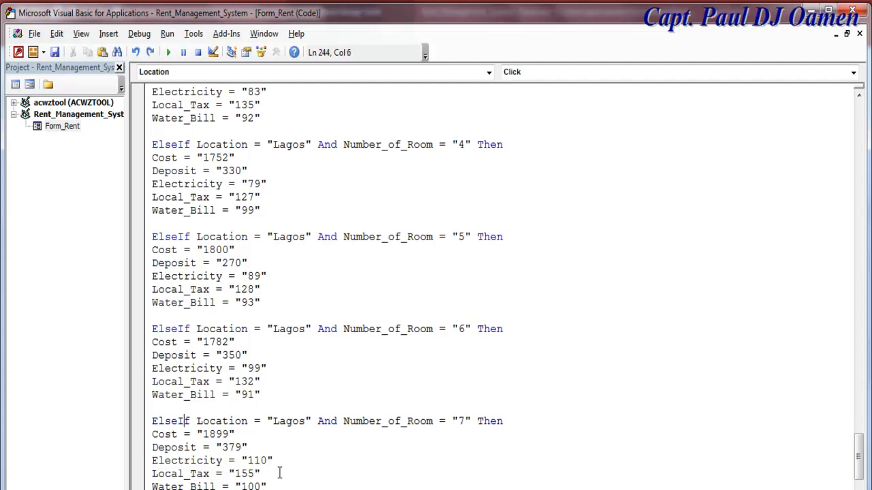
{"action": "left_click", "coordinate": [293, 482]}
{"action": "scroll", "coordinate": [294, 481], "scroll_direction": "down", "scroll_amount": 3}
{"action": "left_click", "coordinate": [182, 380]}
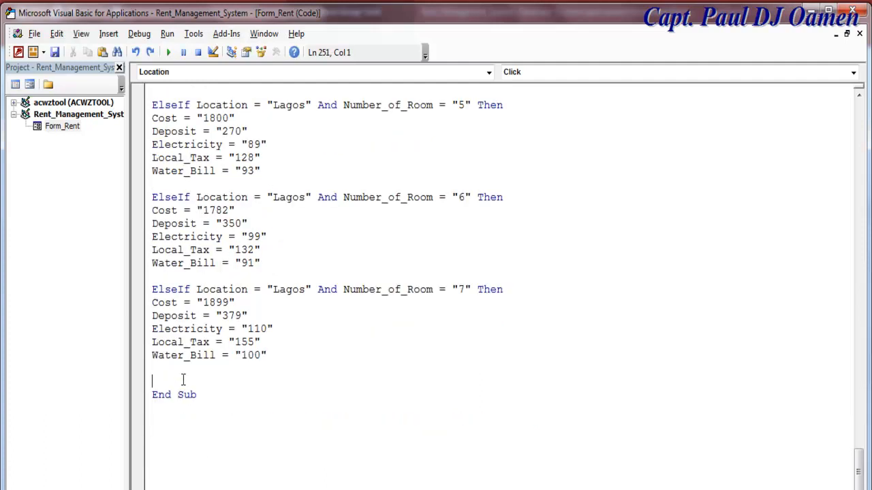
{"action": "type", "text": "end if"}
{"action": "left_click", "coordinate": [311, 352]}
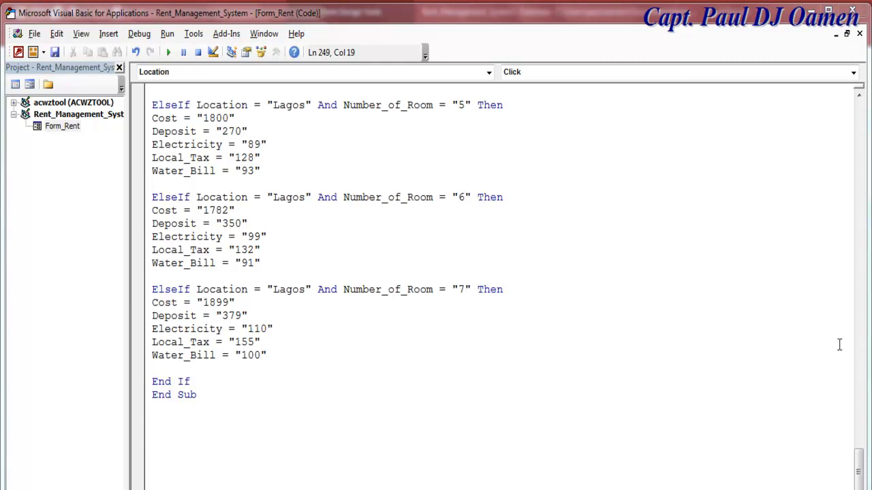
{"action": "left_click_drag", "start_coordinate": [861, 474], "coordinate": [858, 136]}
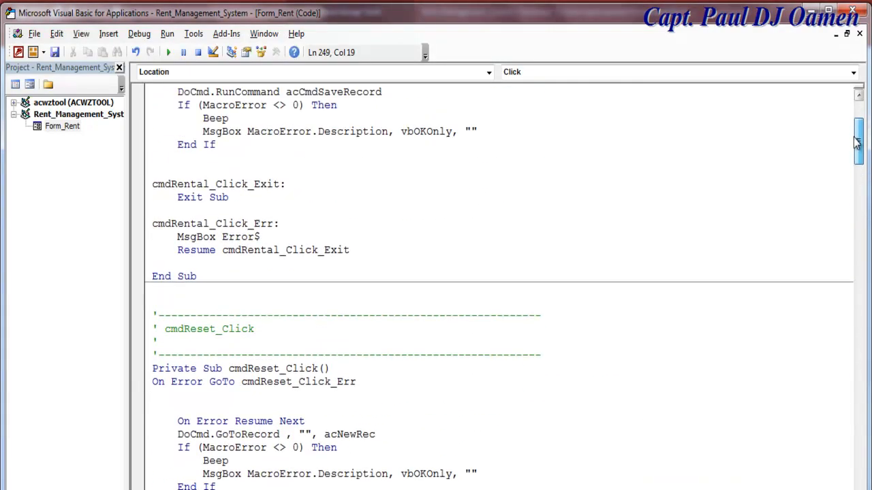
- Create an empty On Click code procedure for the Form Header, then show the Rent form in Form View
{"action": "left_click", "coordinate": [29, 87]}
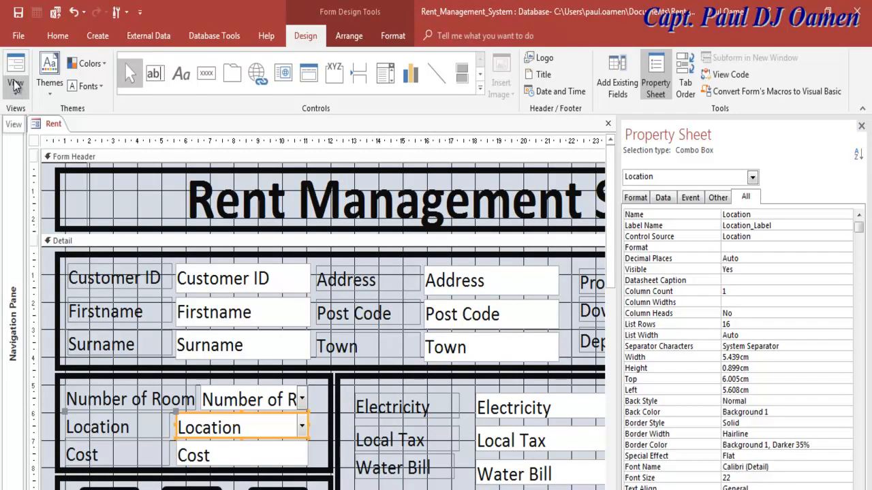
{"action": "right_click", "coordinate": [55, 215]}
{"action": "left_click", "coordinate": [56, 218]}
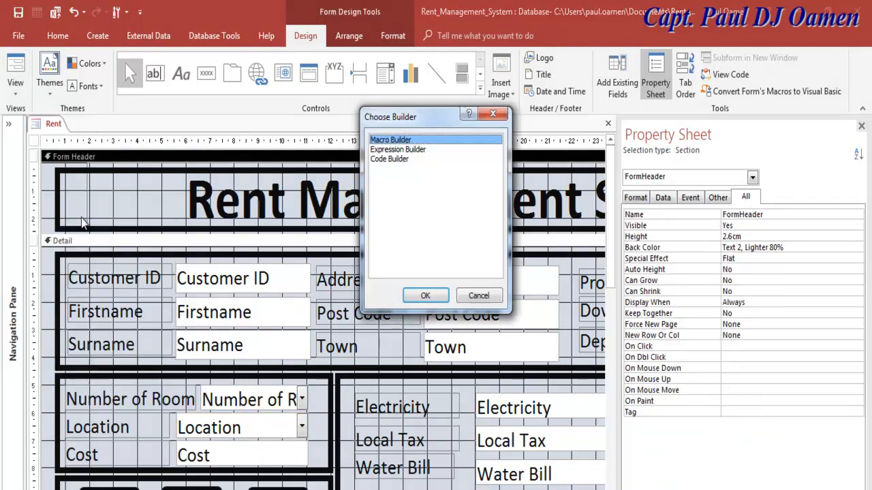
{"action": "left_click", "coordinate": [391, 161]}
{"action": "left_click", "coordinate": [422, 294]}
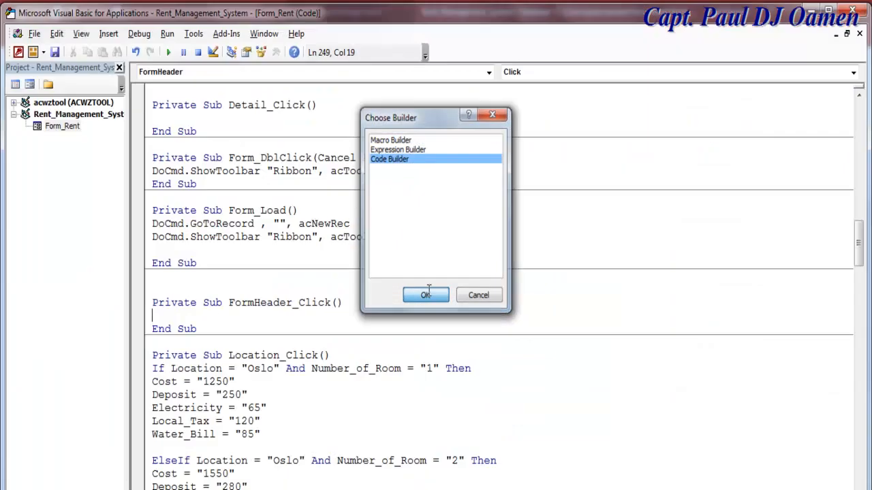
{"action": "left_click", "coordinate": [56, 53]}
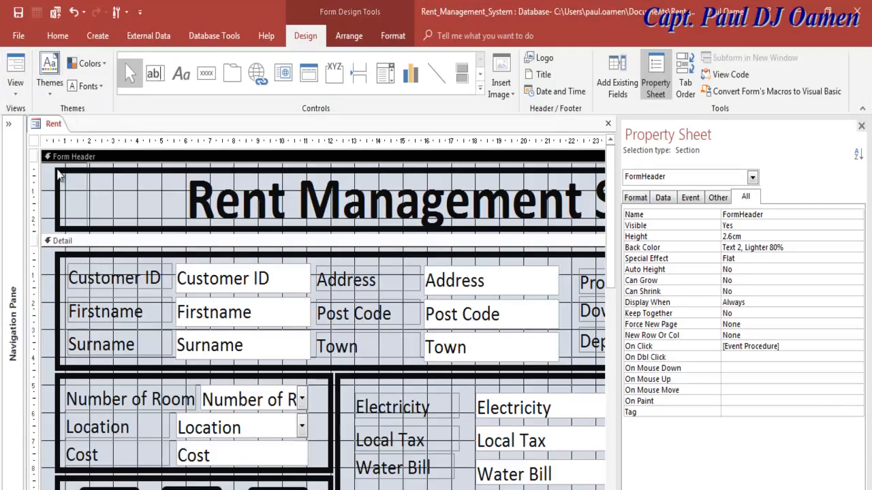
{"action": "left_click", "coordinate": [20, 83]}
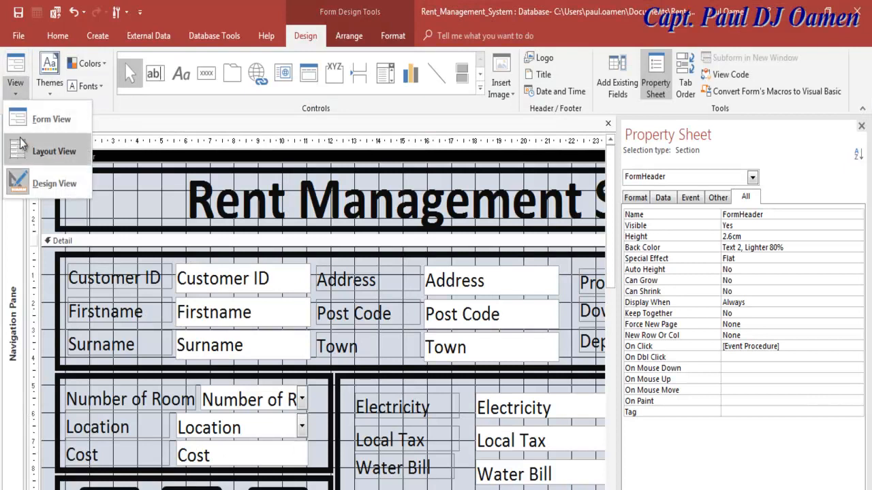
{"action": "left_click", "coordinate": [51, 119]}
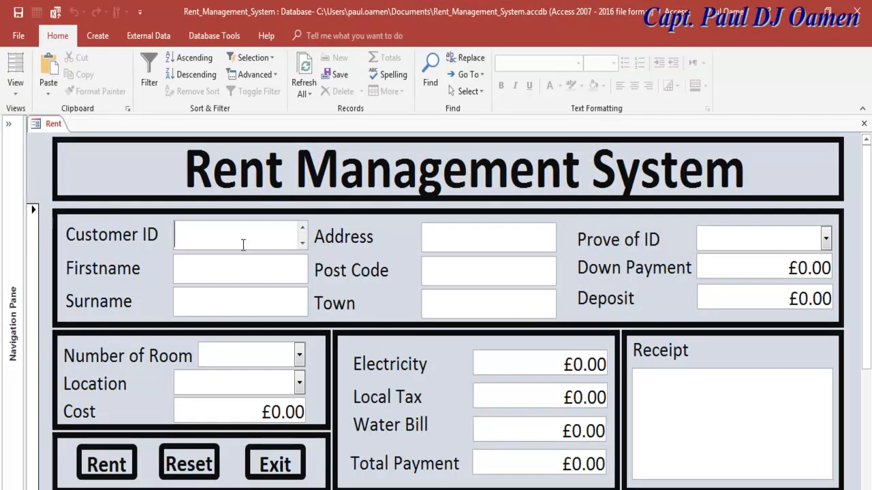
- Enter a test customer's ID, first name and surname, moving the surname into its own field
{"action": "type", "text": "6488"}
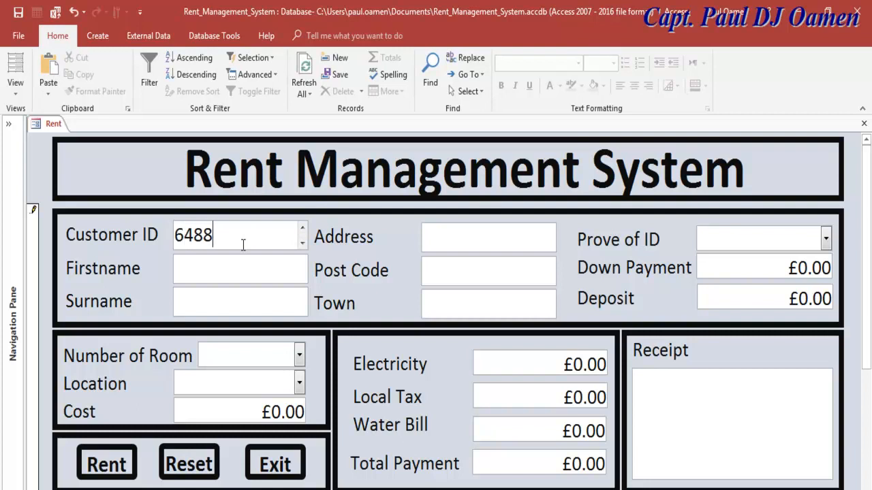
{"action": "left_click", "coordinate": [233, 269]}
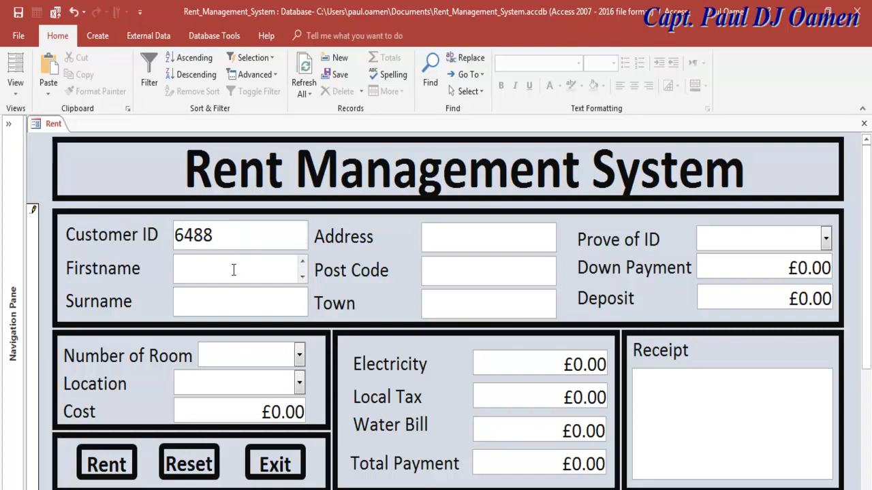
{"action": "type", "text": "Peter Parker"}
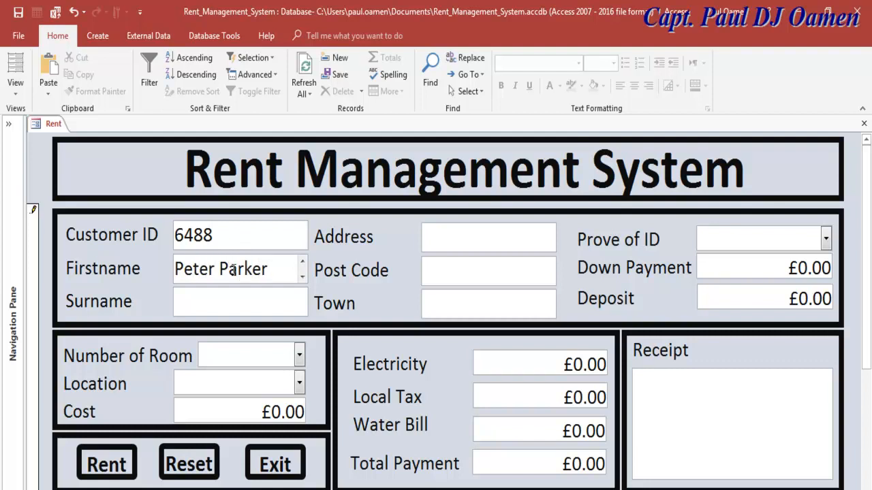
{"action": "left_click", "coordinate": [246, 303]}
{"action": "left_click_drag", "start_coordinate": [268, 270], "coordinate": [216, 270]}
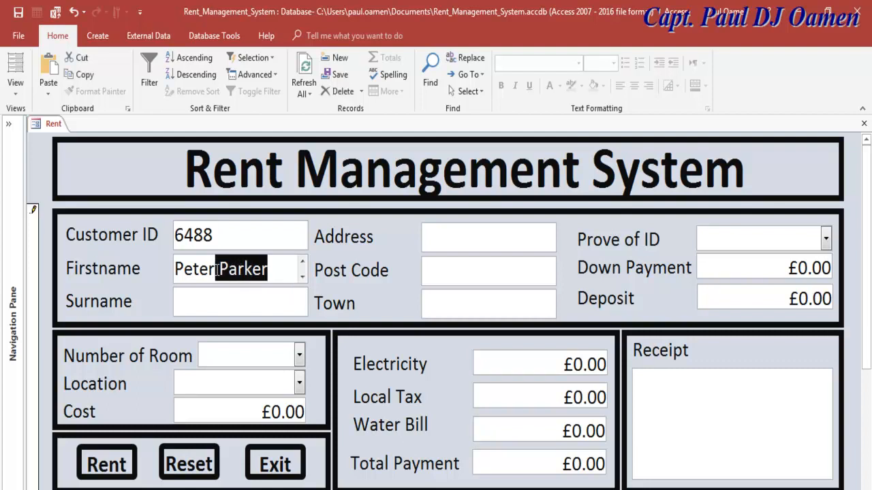
{"action": "key", "text": "ctrl+x"}
{"action": "left_click", "coordinate": [220, 295]}
{"action": "key", "text": "ctrl+v"}
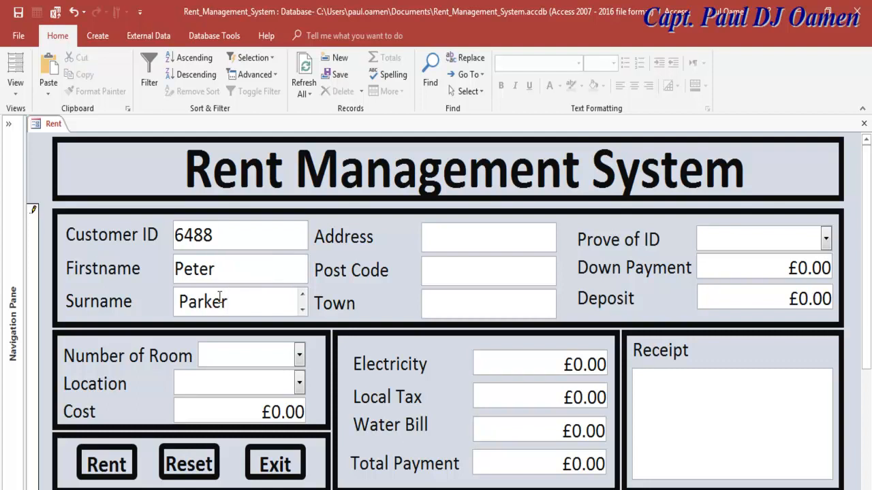
{"action": "left_click", "coordinate": [184, 302]}
{"action": "key", "text": "BackSpace"}
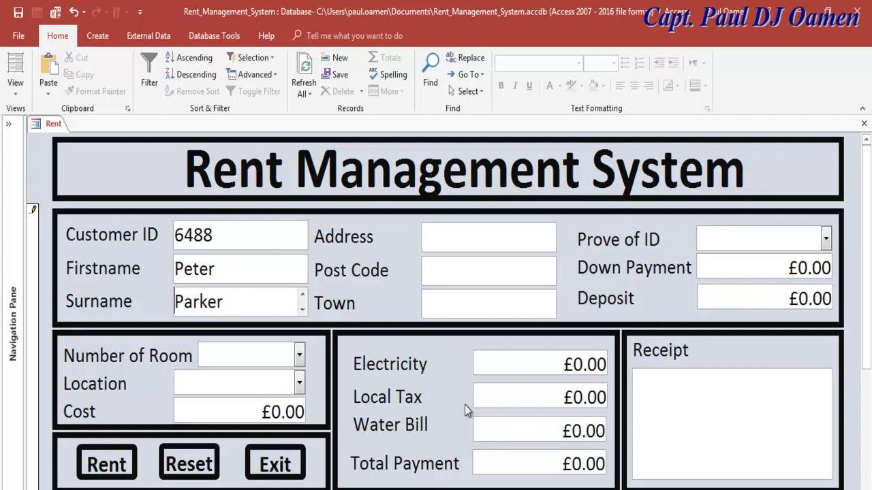
- Test 5 rooms in Lagos (Cost £1,800.00, Deposit £270.00), then clear the form with Reset
{"action": "left_click", "coordinate": [299, 357]}
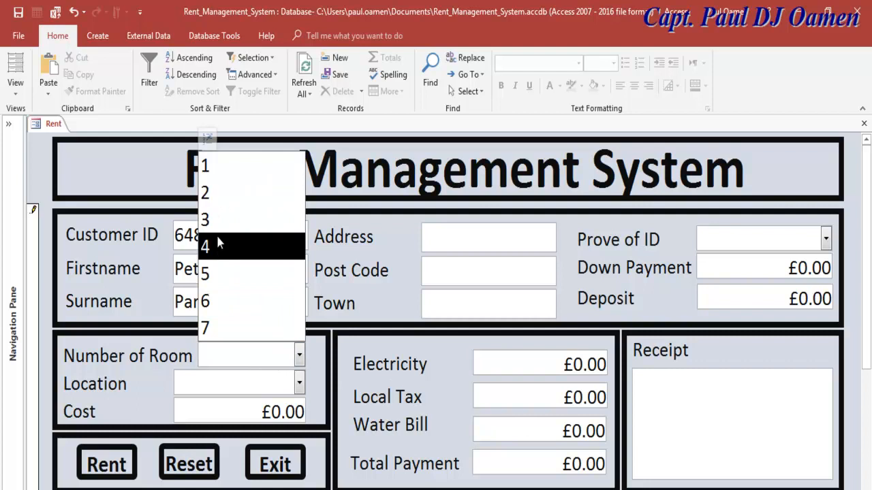
{"action": "left_click", "coordinate": [217, 267]}
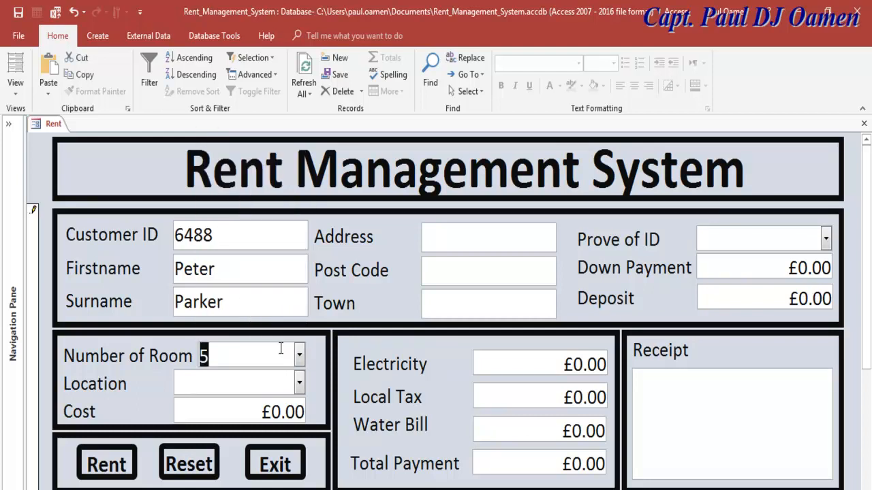
{"action": "left_click", "coordinate": [299, 384]}
{"action": "left_click", "coordinate": [239, 485]}
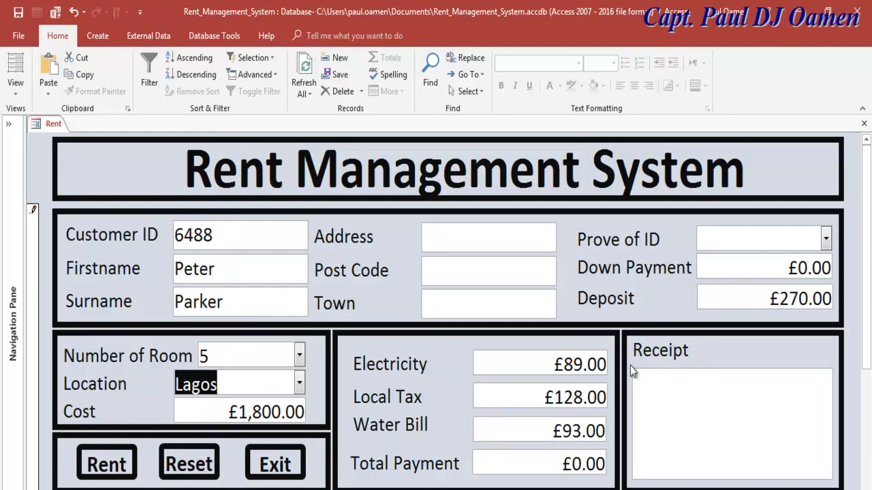
{"action": "left_click", "coordinate": [221, 386]}
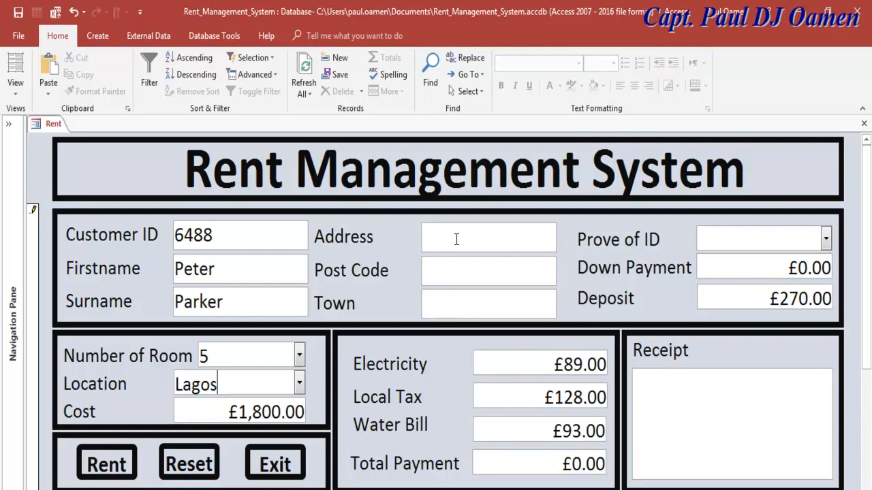
{"action": "left_click", "coordinate": [190, 464]}
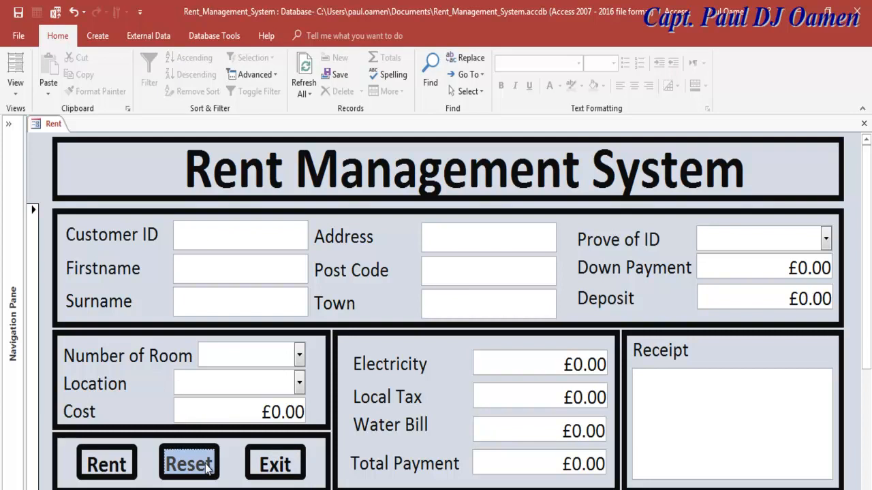
{"action": "left_click", "coordinate": [299, 384]}
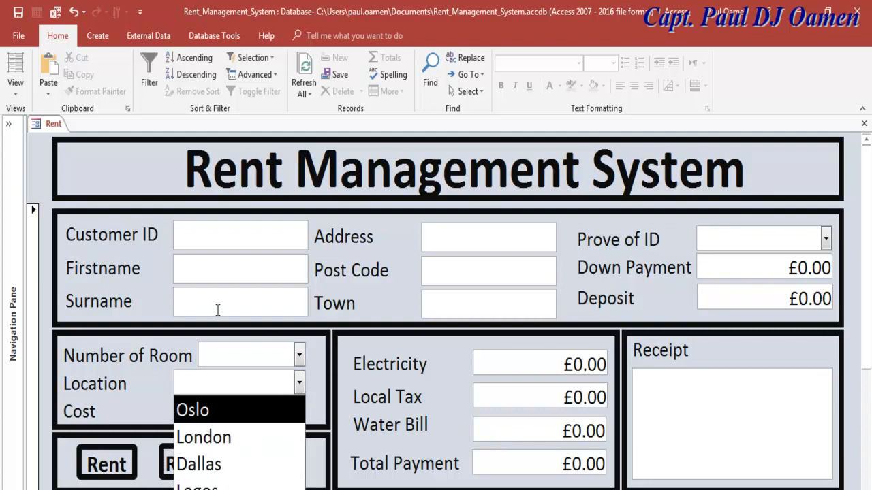
{"action": "left_click", "coordinate": [14, 87]}
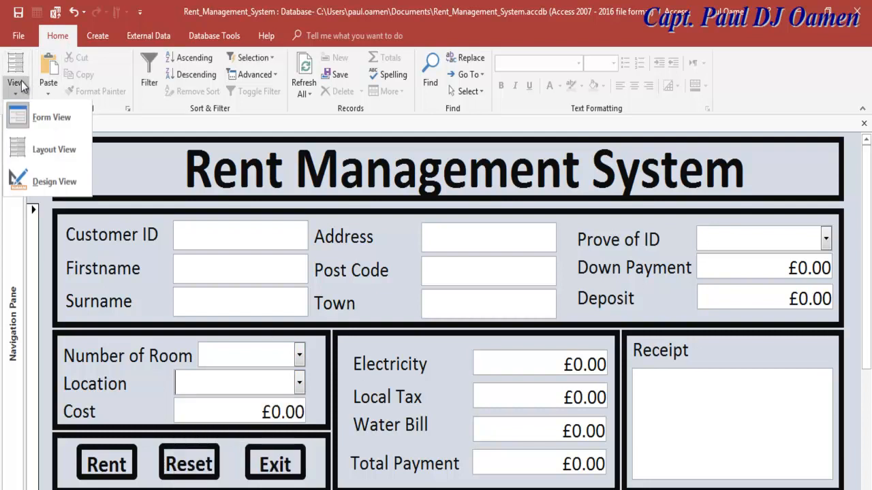
- In Design View, build a click event for the Form Header and locate the final End If of Location_Click
{"action": "left_click", "coordinate": [40, 184]}
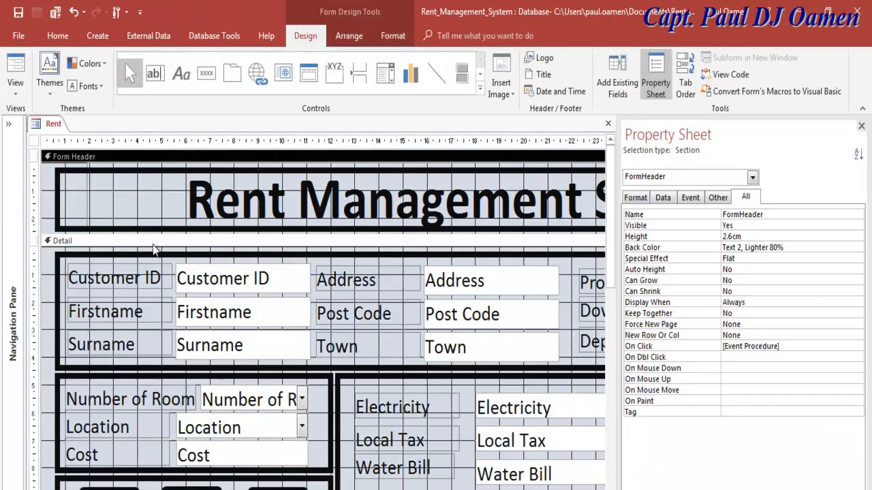
{"action": "right_click", "coordinate": [54, 206]}
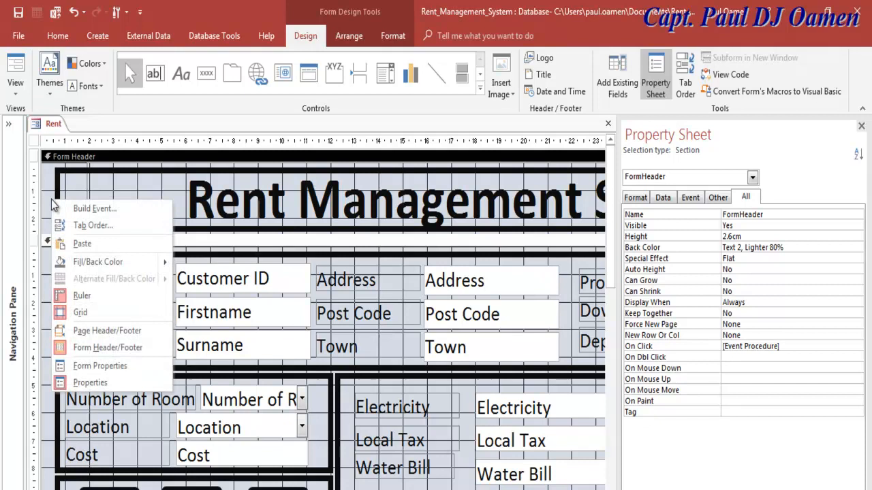
{"action": "left_click", "coordinate": [107, 210]}
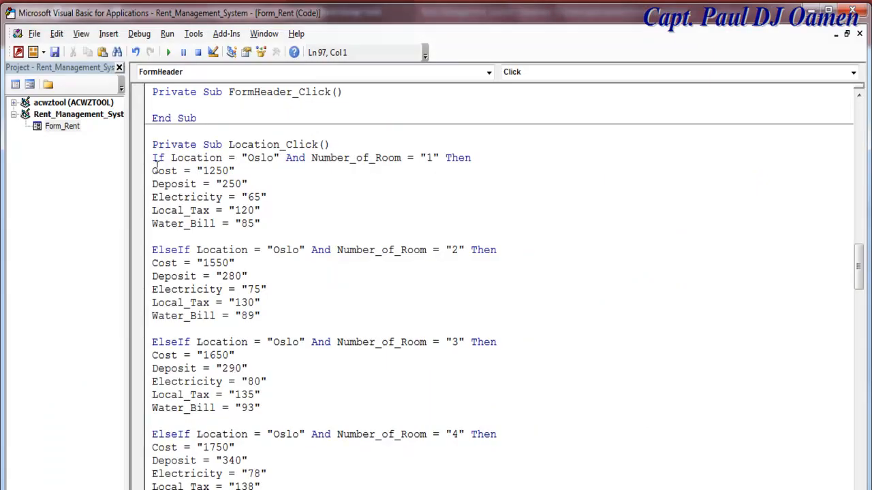
{"action": "left_click_drag", "start_coordinate": [152, 159], "coordinate": [216, 489]}
{"action": "left_click_drag", "start_coordinate": [205, 485], "coordinate": [209, 171]}
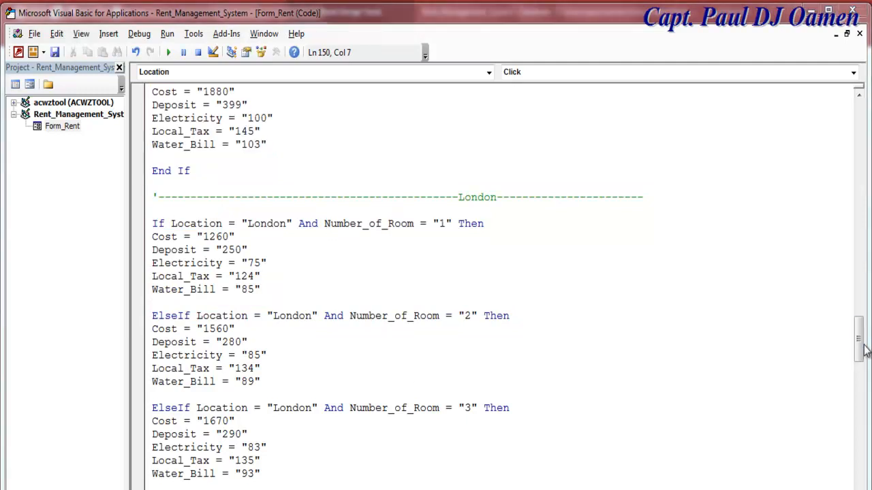
{"action": "left_click_drag", "start_coordinate": [862, 350], "coordinate": [866, 485]}
{"action": "left_click", "coordinate": [271, 325]}
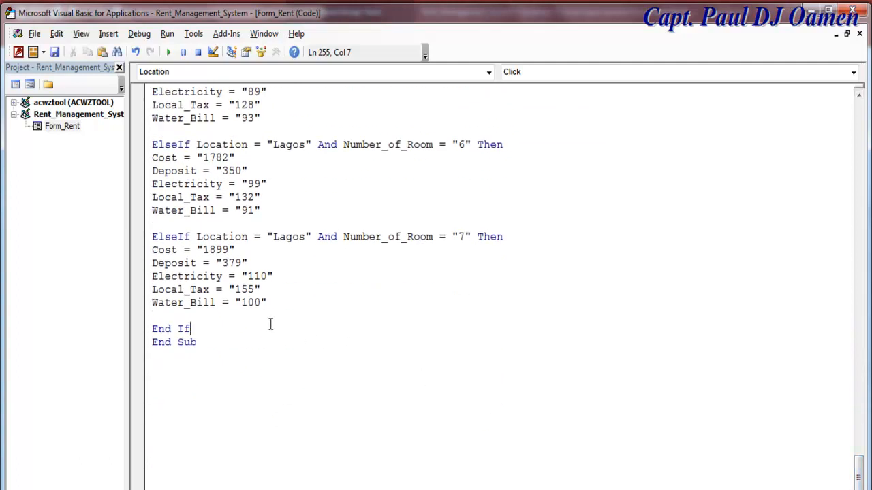
- Add a '----Dallas---- comment line below the last End If in Location_Click
{"action": "key", "text": "Return"}
{"action": "key", "text": "Return"}
{"action": "type", "text": "'-"}
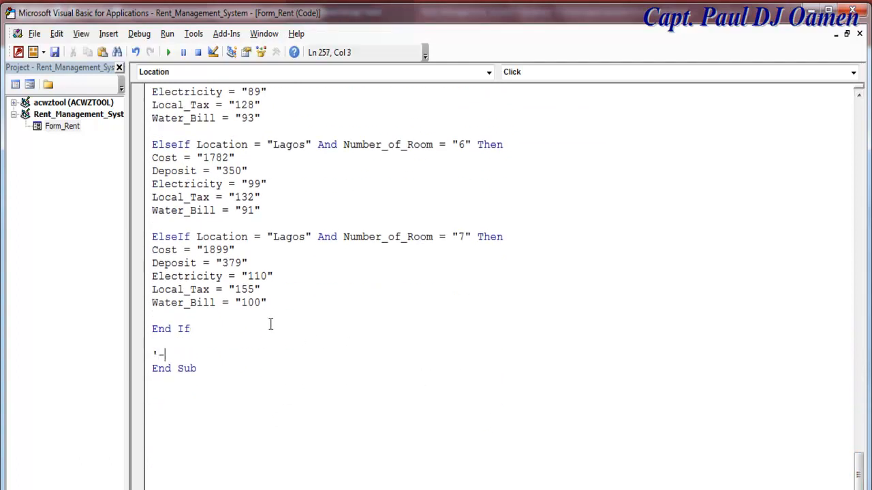
{"action": "type", "text": "---------------------------------------------D"}
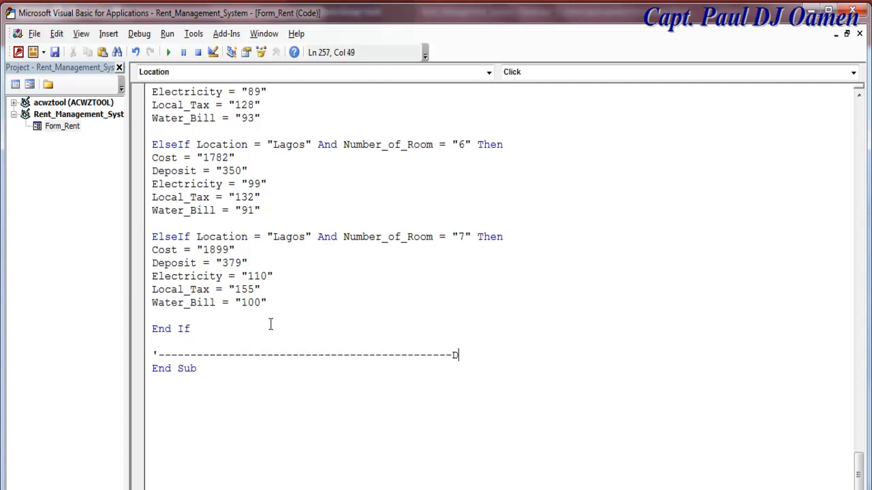
{"action": "type", "text": "allas"}
{"action": "key", "text": "Return"}
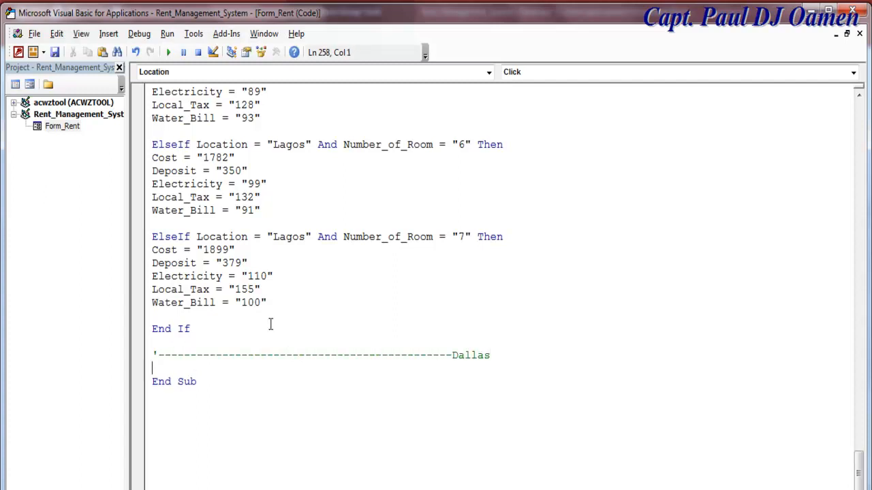
- Paste the Dallas ElseIf blocks beneath the label and extend the label's dashes
{"action": "key", "text": "ctrl+v"}
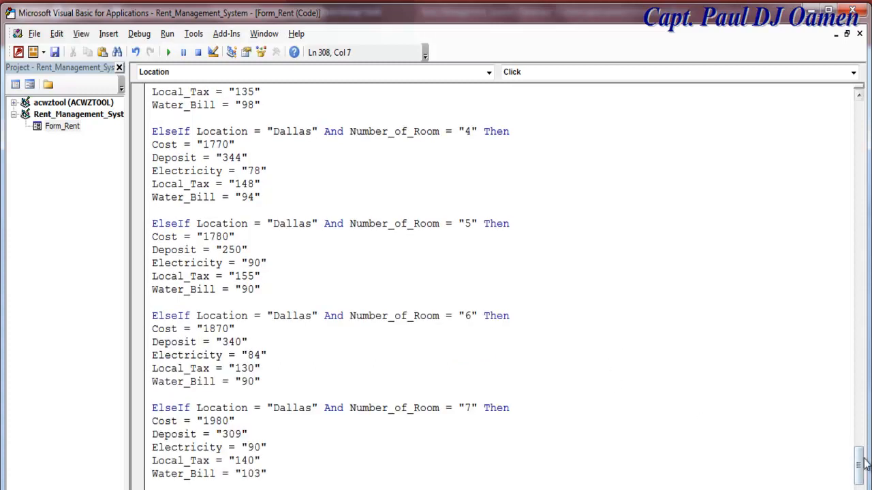
{"action": "left_click_drag", "start_coordinate": [861, 467], "coordinate": [860, 481]}
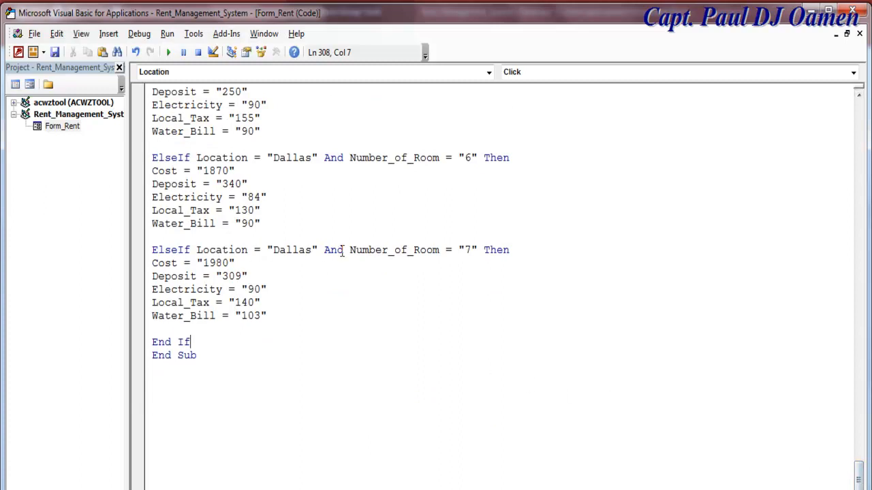
{"action": "left_click_drag", "start_coordinate": [348, 250], "coordinate": [325, 252]}
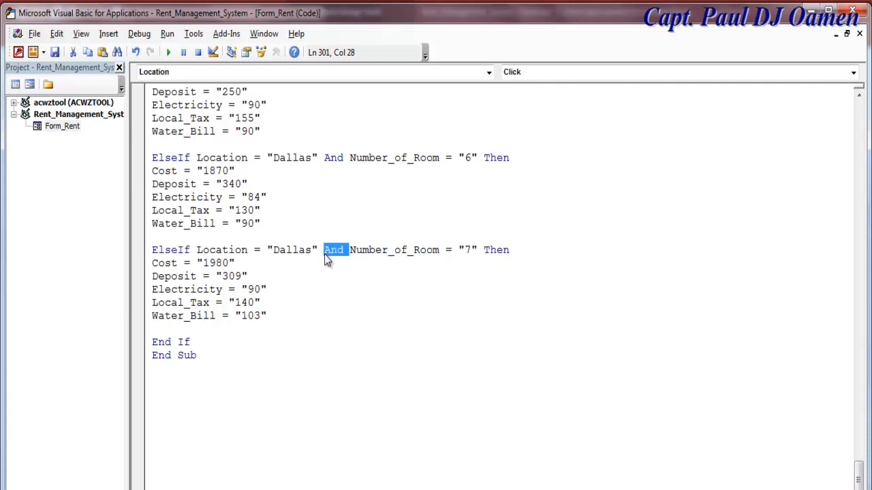
{"action": "left_click", "coordinate": [353, 275]}
{"action": "left_click_drag", "start_coordinate": [860, 479], "coordinate": [860, 433]}
{"action": "left_click", "coordinate": [511, 212]}
{"action": "type", "text": "--------------------"}
{"action": "left_click_drag", "start_coordinate": [858, 438], "coordinate": [858, 244]}
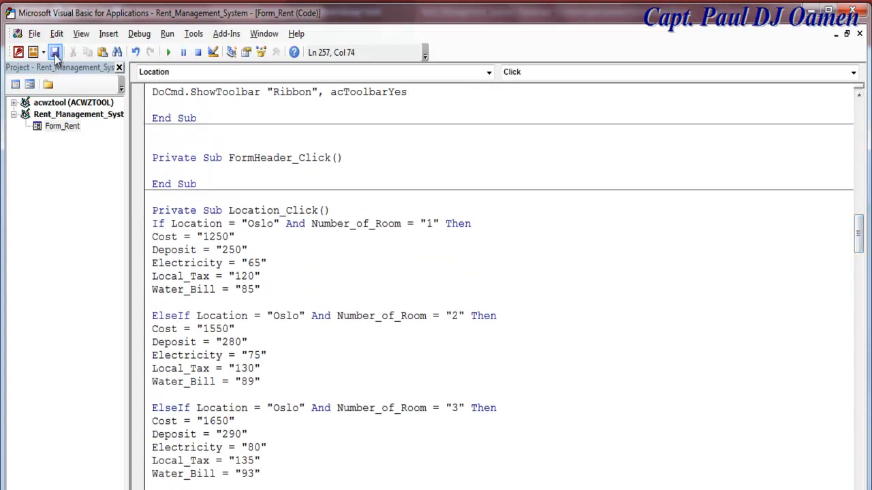
- Go back to Access and switch the Rent form to Form View
{"action": "left_click", "coordinate": [29, 85]}
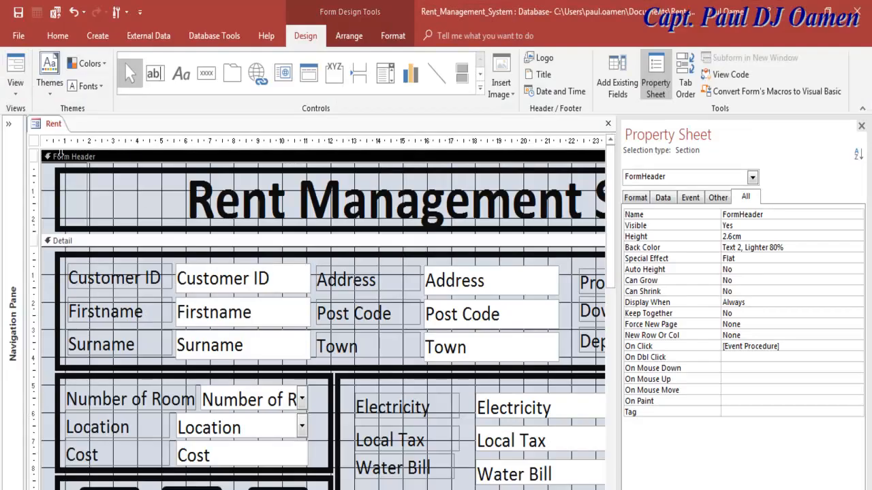
{"action": "right_click", "coordinate": [18, 91]}
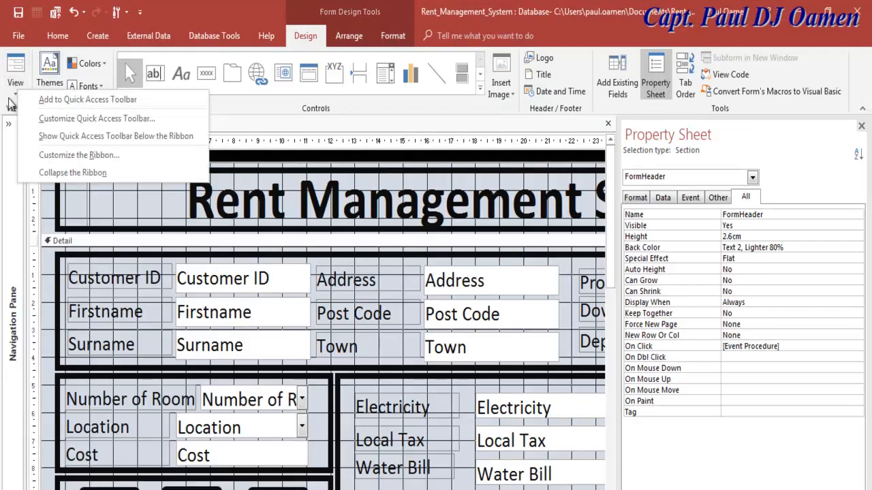
{"action": "left_click", "coordinate": [15, 87]}
{"action": "left_click", "coordinate": [55, 120]}
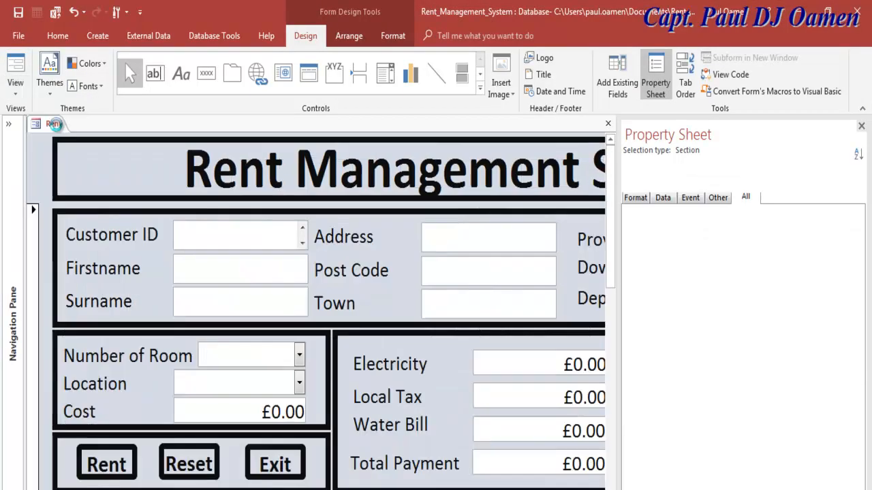
- Enter a customer ID, first name and surname, with 7 rooms in Dallas
{"action": "left_click", "coordinate": [255, 244]}
{"action": "type", "text": "4675"}
{"action": "left_click", "coordinate": [215, 273]}
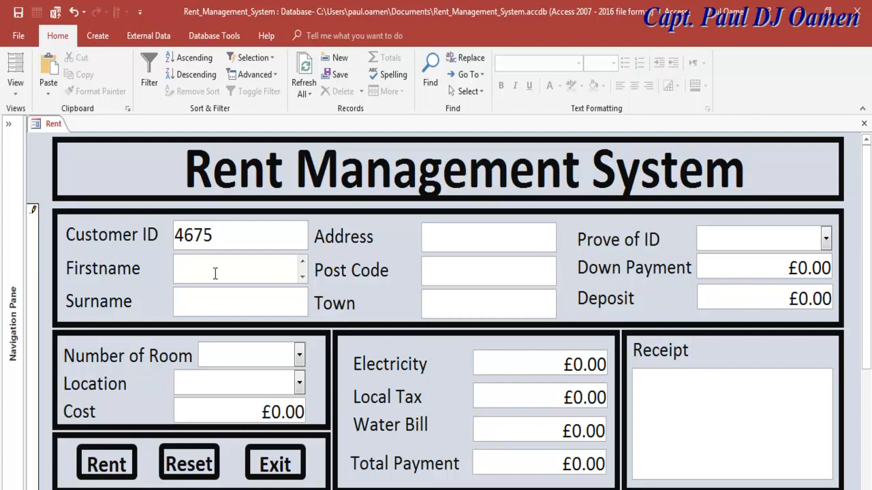
{"action": "left_click", "coordinate": [220, 300]}
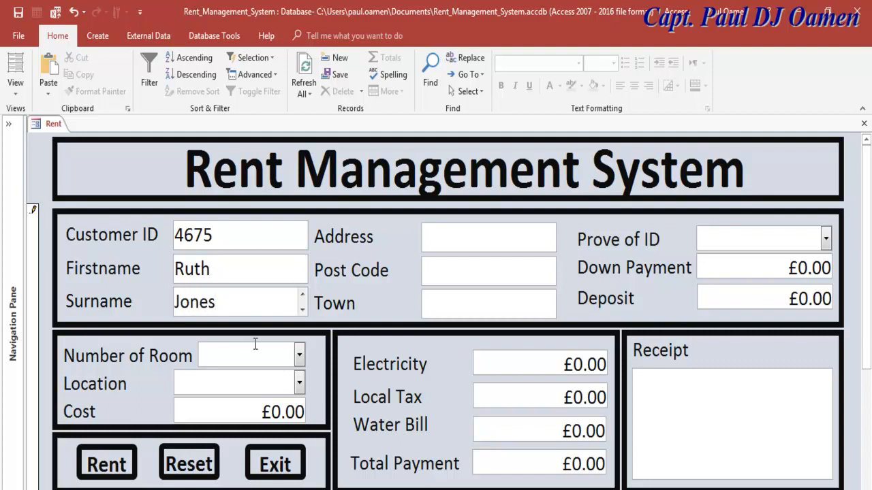
{"action": "left_click", "coordinate": [299, 357]}
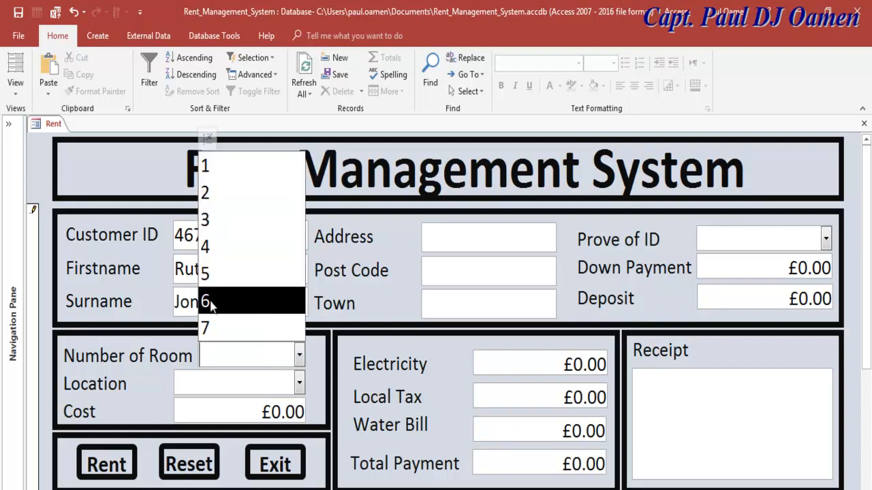
{"action": "left_click", "coordinate": [211, 327]}
{"action": "left_click", "coordinate": [300, 384]}
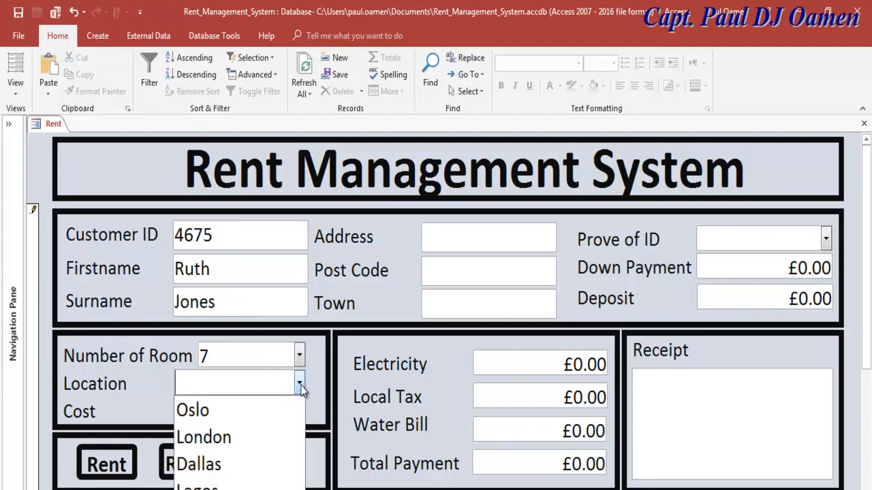
{"action": "left_click", "coordinate": [238, 463]}
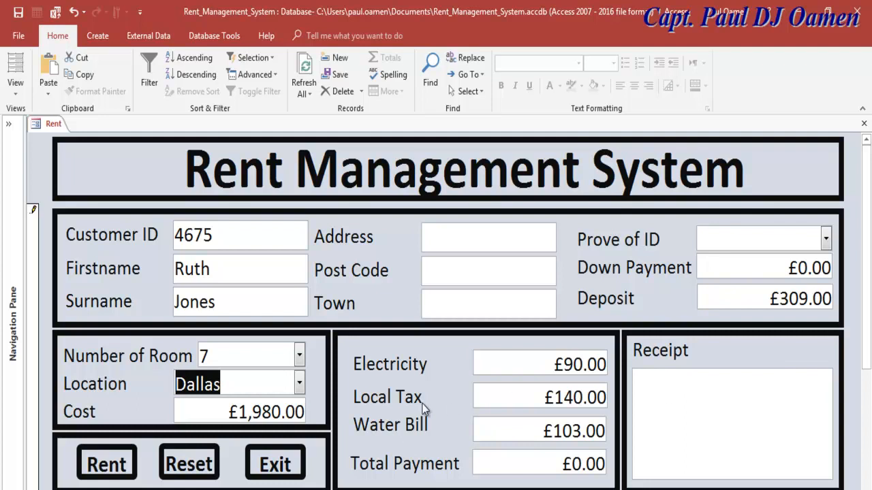
- Replace the customer's first name and surname, change the location to London, and save with Rent
{"action": "left_click_drag", "start_coordinate": [219, 276], "coordinate": [174, 271]}
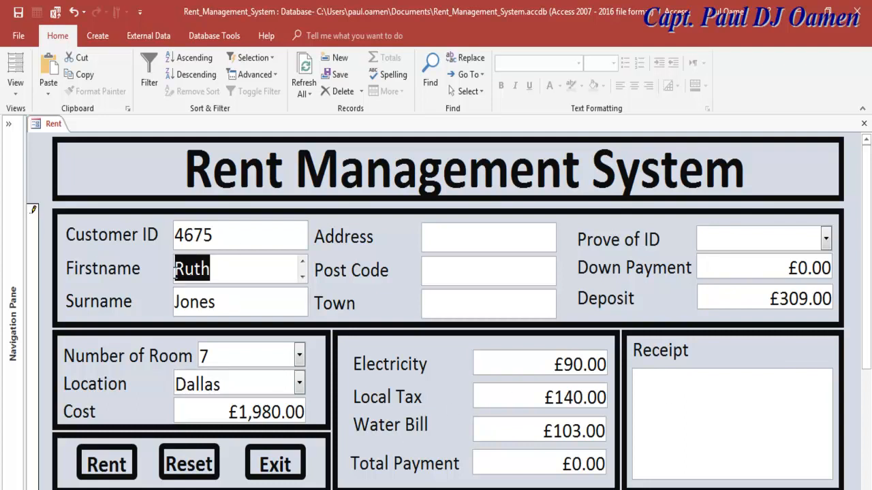
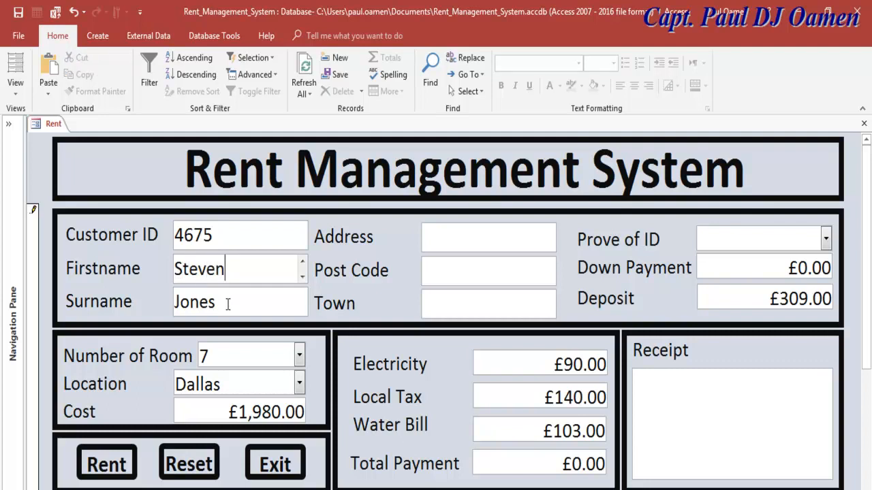
{"action": "left_click_drag", "start_coordinate": [227, 302], "coordinate": [169, 304]}
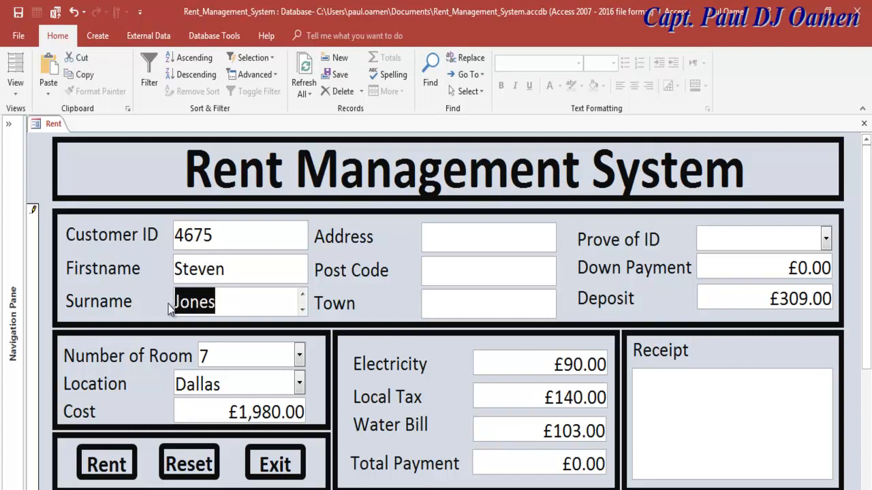
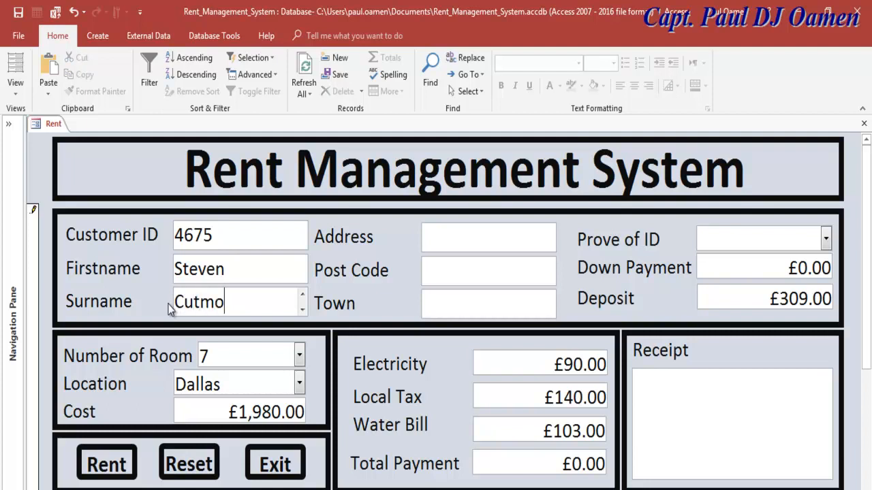
{"action": "left_click", "coordinate": [300, 384]}
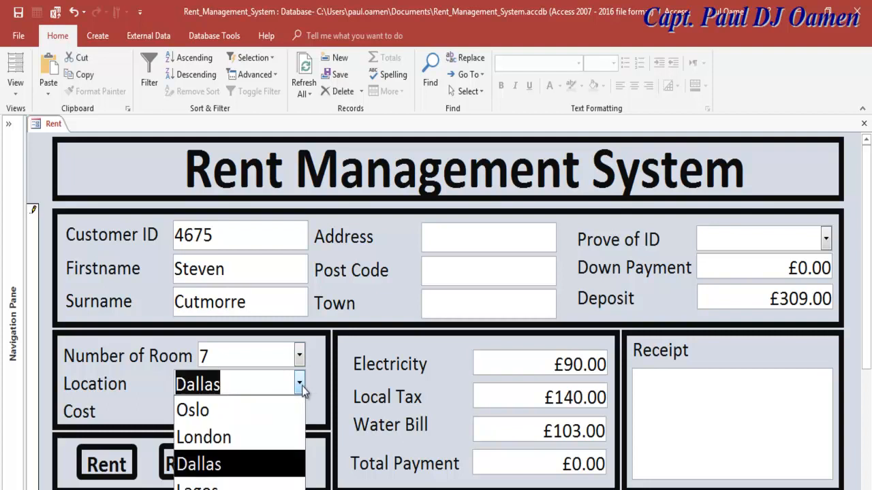
{"action": "left_click", "coordinate": [230, 437]}
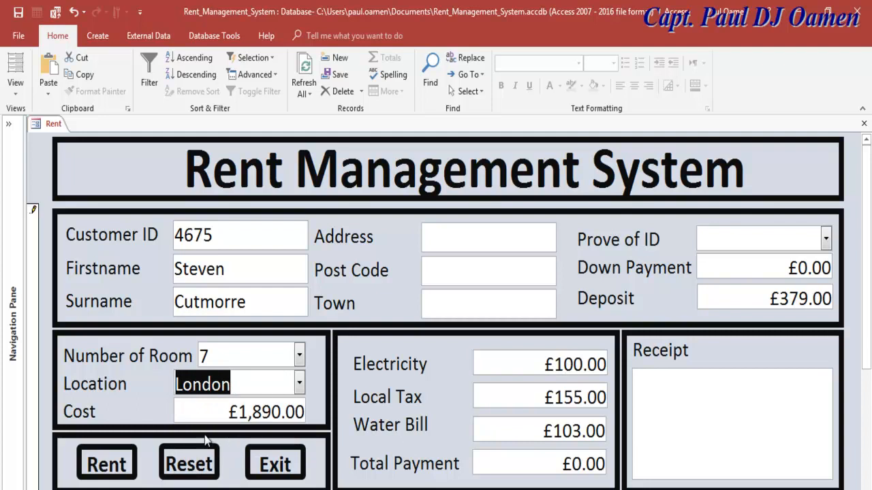
{"action": "left_click", "coordinate": [102, 467]}
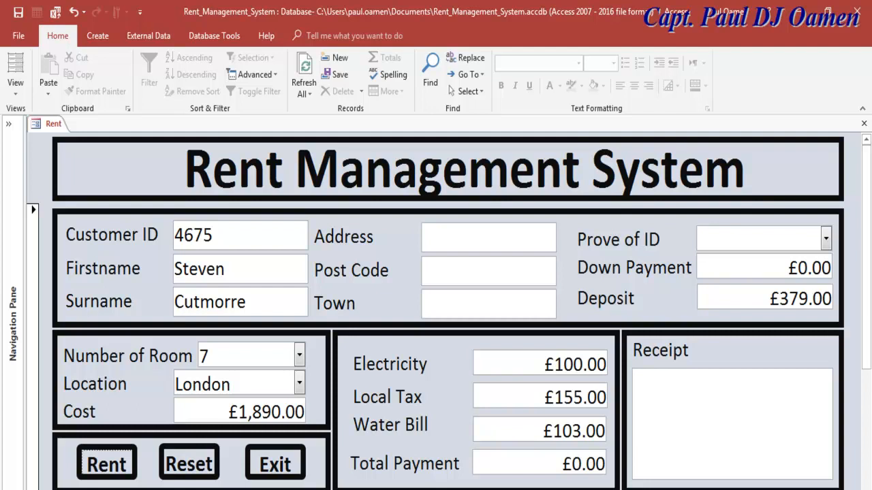
- In cmdRental_Click, replace the MacroError If…End If block with Total_Payment = Cost + Deposit + Electricity + ...
{"action": "key", "text": "BackSpace"}
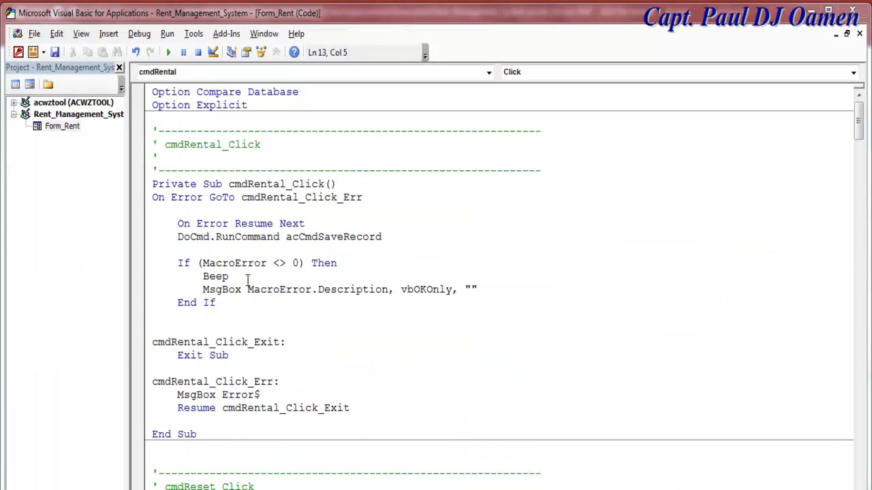
{"action": "left_click", "coordinate": [228, 259]}
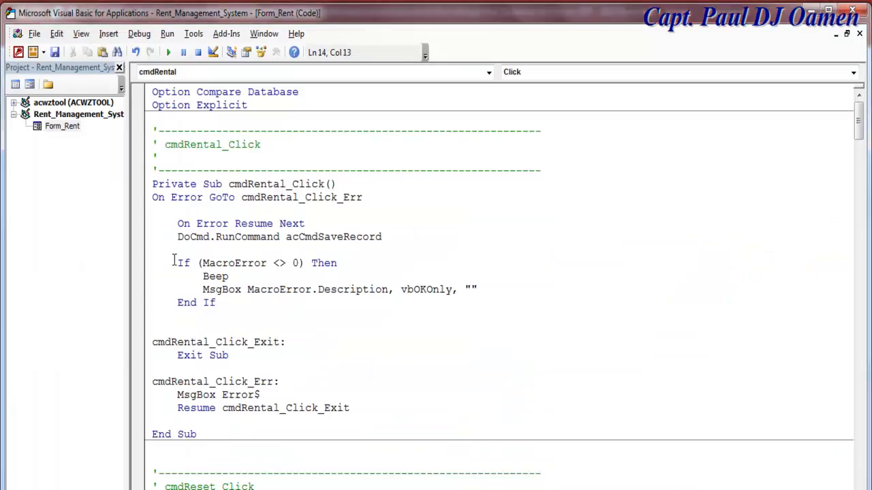
{"action": "left_click_drag", "start_coordinate": [175, 263], "coordinate": [235, 302]}
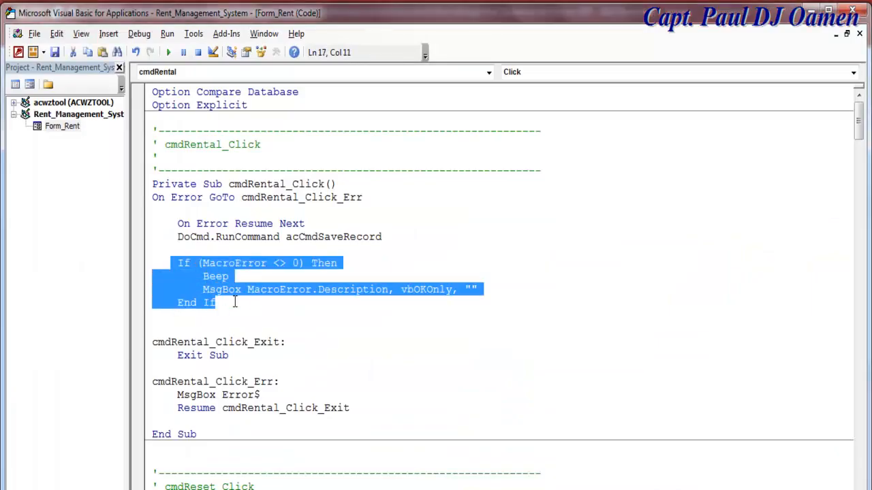
{"action": "left_click", "coordinate": [359, 209]}
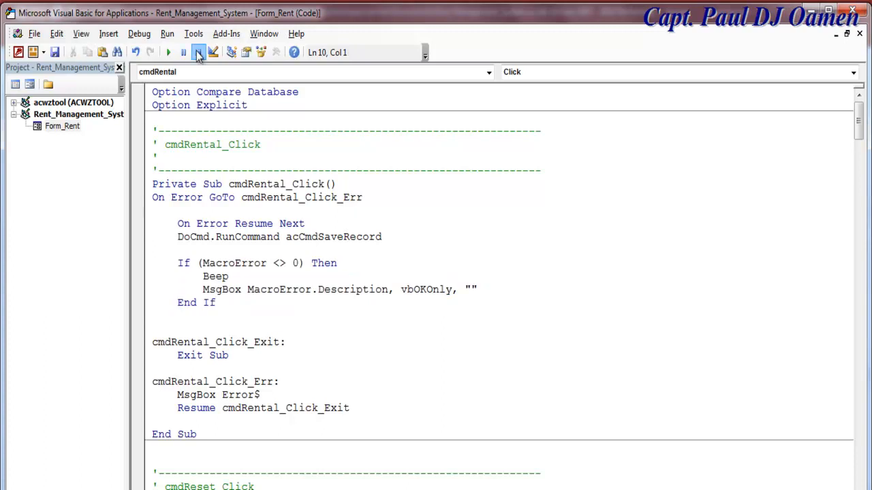
{"action": "left_click_drag", "start_coordinate": [179, 266], "coordinate": [226, 303]}
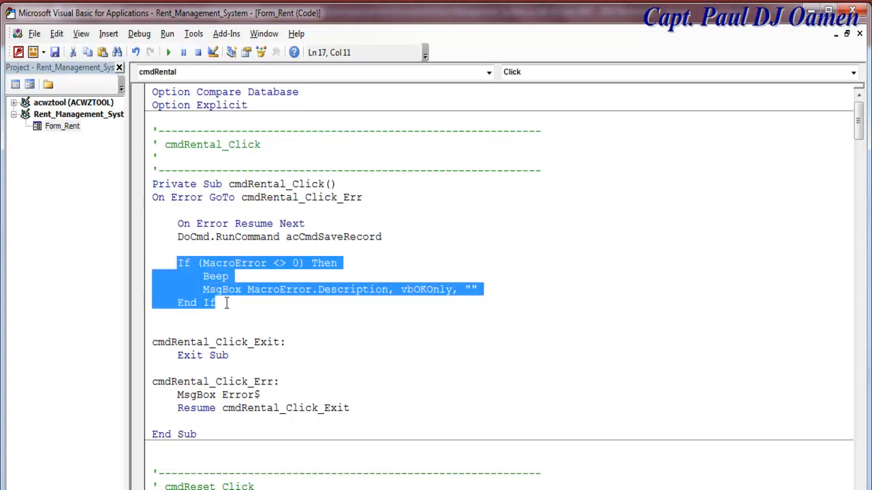
{"action": "key", "text": "Delete"}
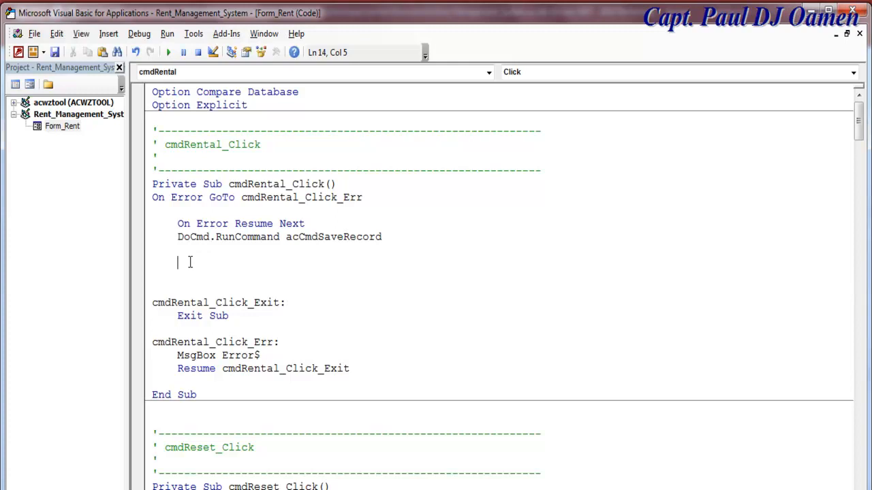
{"action": "type", "text": "Total"}
{"action": "key", "text": "BackSpace"}
{"action": "type", "text": "_Payment = Cost"}
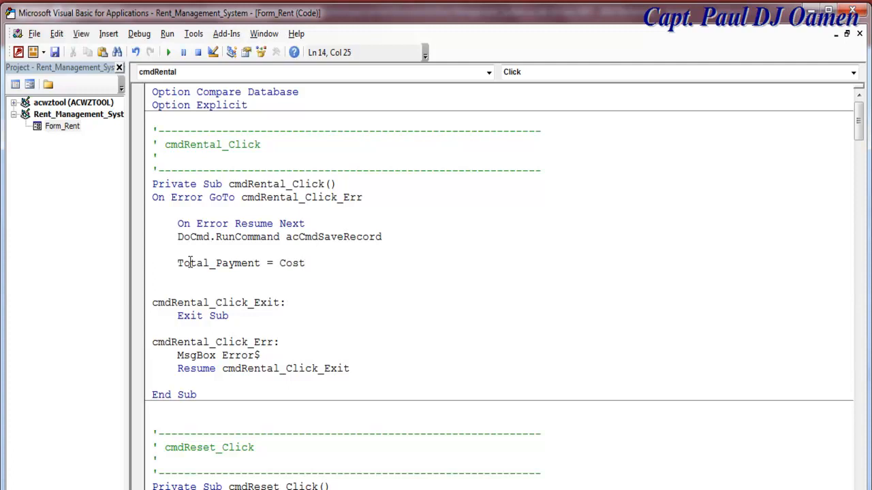
{"action": "type", "text": " + Deposit + E"}
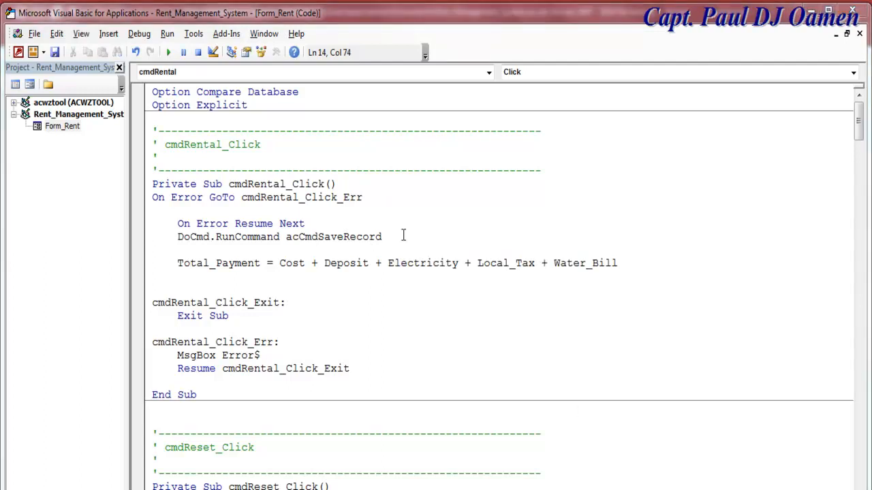
{"action": "left_click_drag", "start_coordinate": [625, 263], "coordinate": [169, 263]}
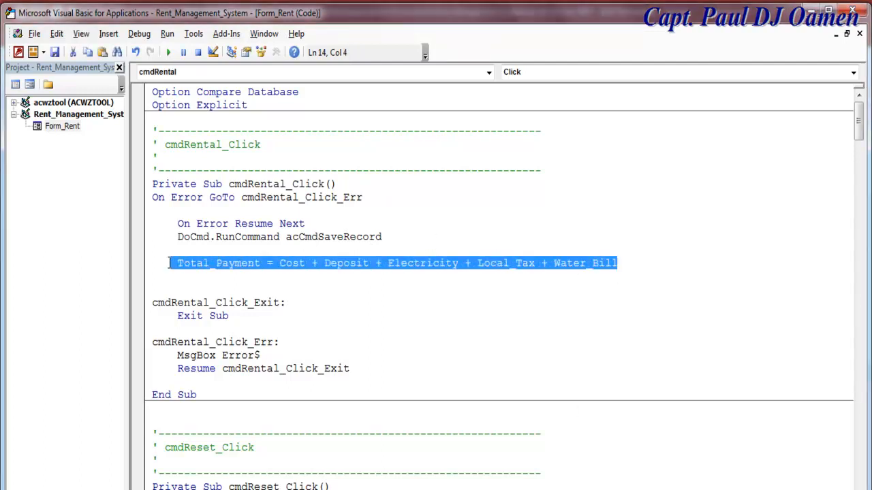
- Start a Receipt line below the total: Receipt = "Cost :" & Cost &
{"action": "left_click", "coordinate": [184, 280]}
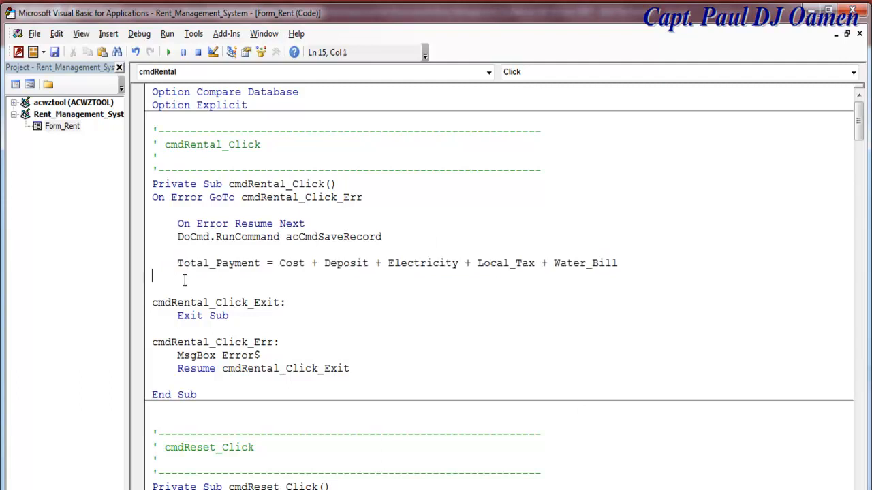
{"action": "type", "text": "Receipt = \"Cost\""}
{"action": "key", "text": "BackSpace"}
{"action": "type", "text": ":\""}
{"action": "type", "text": "& COst"}
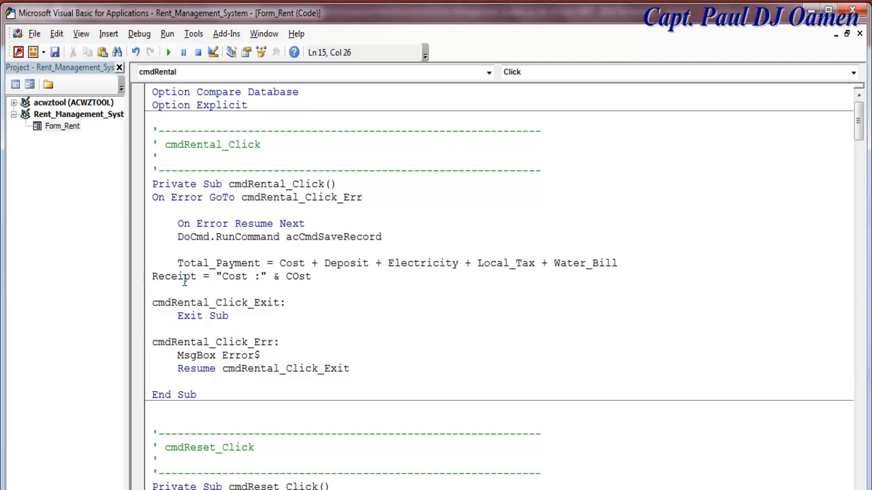
{"action": "key", "text": "BackSpace"}
{"action": "key", "text": "BackSpace"}
{"action": "key", "text": "BackSpace"}
{"action": "type", "text": "ost &"}
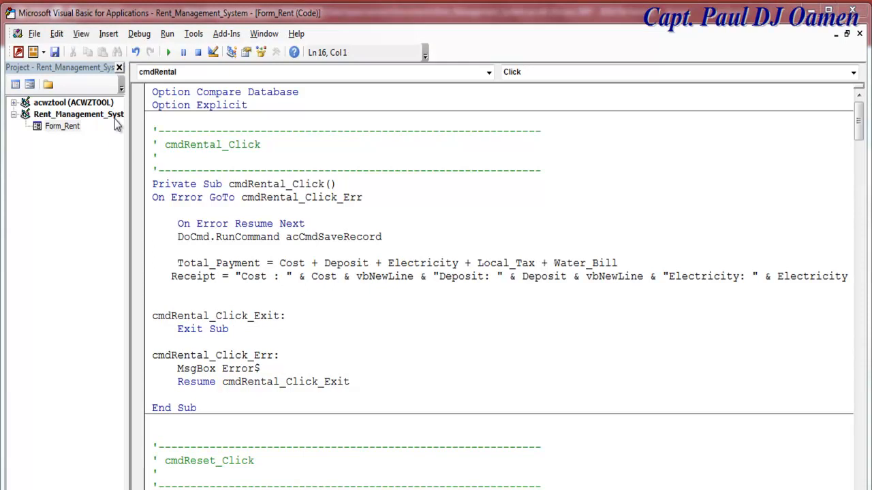
- Close the Project Explorer and fix the indentation around the Total_Payment and Receipt lines
{"action": "left_click", "coordinate": [121, 70]}
{"action": "left_click", "coordinate": [120, 68]}
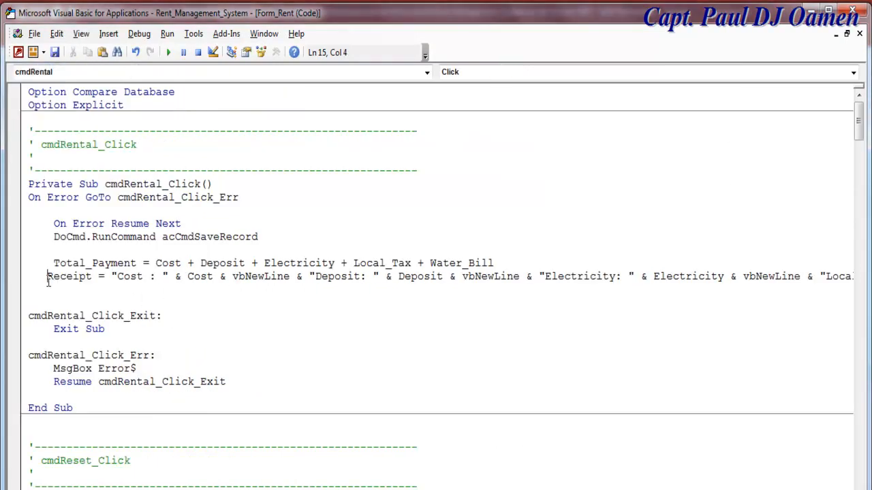
{"action": "key", "text": "Return"}
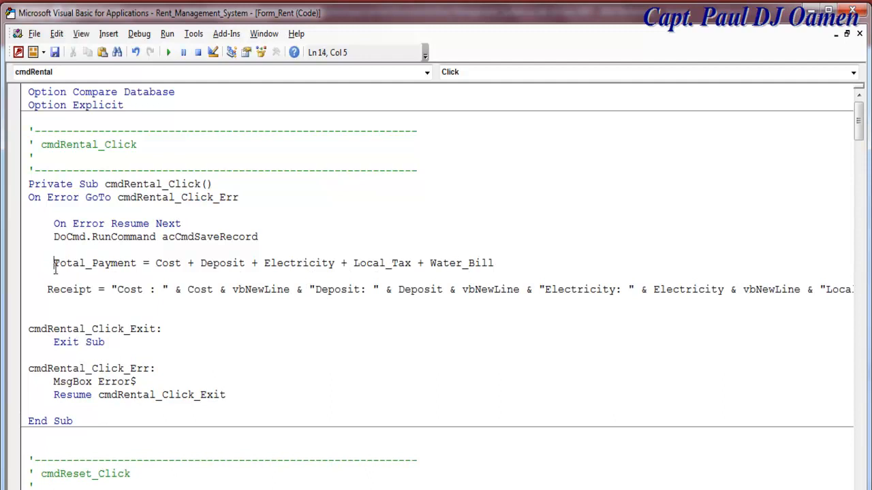
{"action": "key", "text": "BackSpace"}
{"action": "key", "text": "BackSpace"}
{"action": "key", "text": "BackSpace"}
{"action": "key", "text": "BackSpace"}
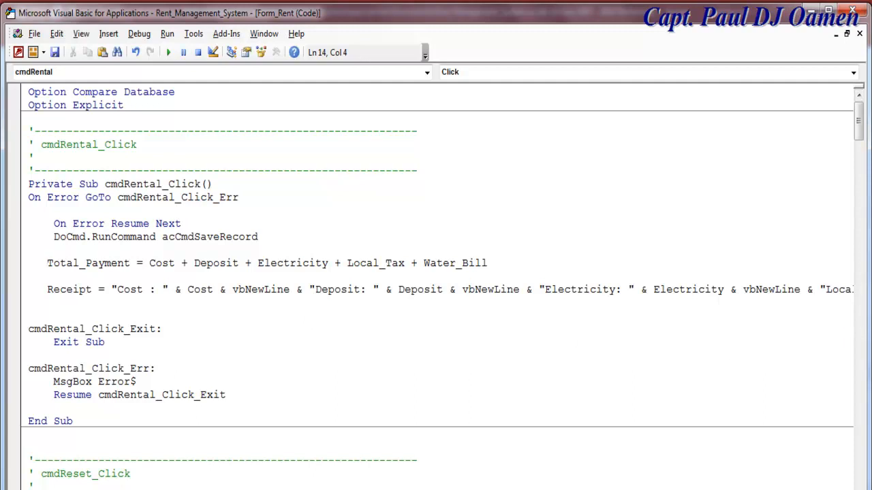
{"action": "scroll", "coordinate": [436, 286], "scroll_direction": "right", "scroll_amount": 6}
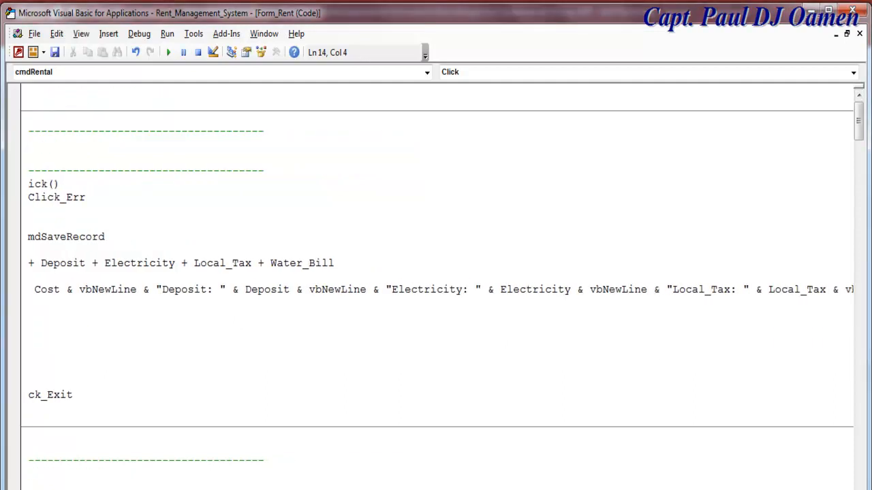
{"action": "scroll", "coordinate": [436, 286], "scroll_direction": "right", "scroll_amount": 3}
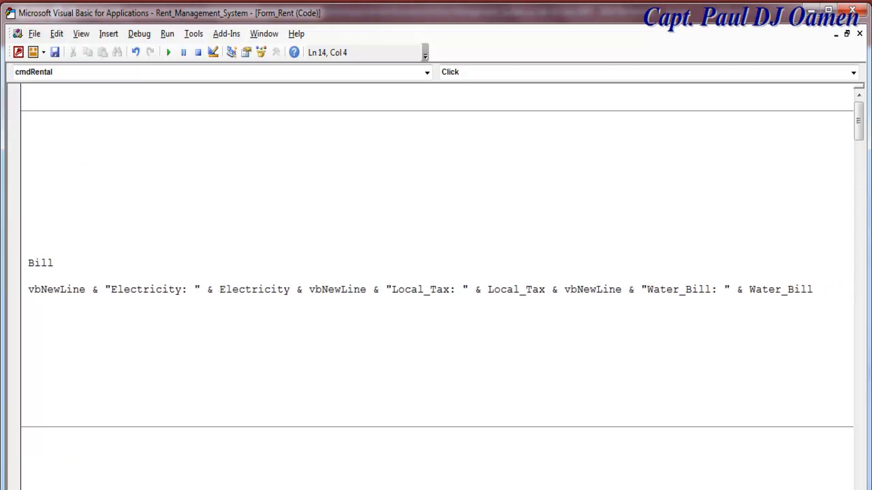
{"action": "scroll", "coordinate": [436, 286], "scroll_direction": "left", "scroll_amount": 9}
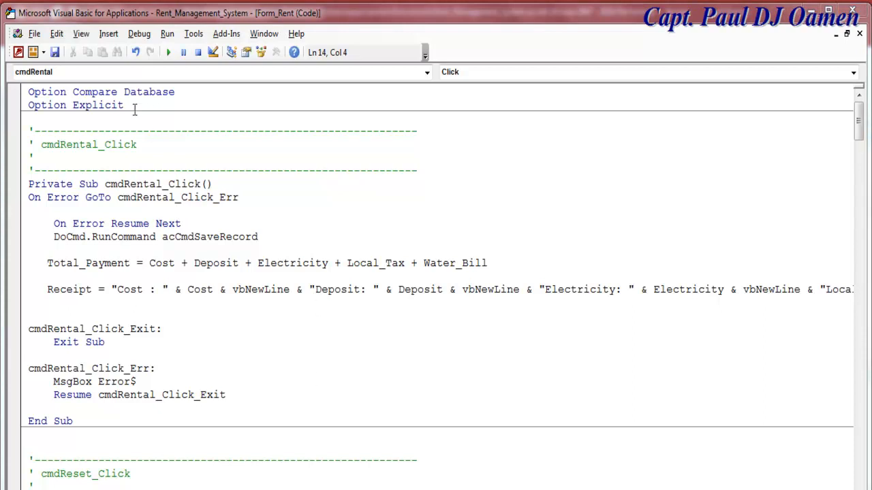
- Return to Access and switch the Rent form to Form view
{"action": "left_click", "coordinate": [230, 53]}
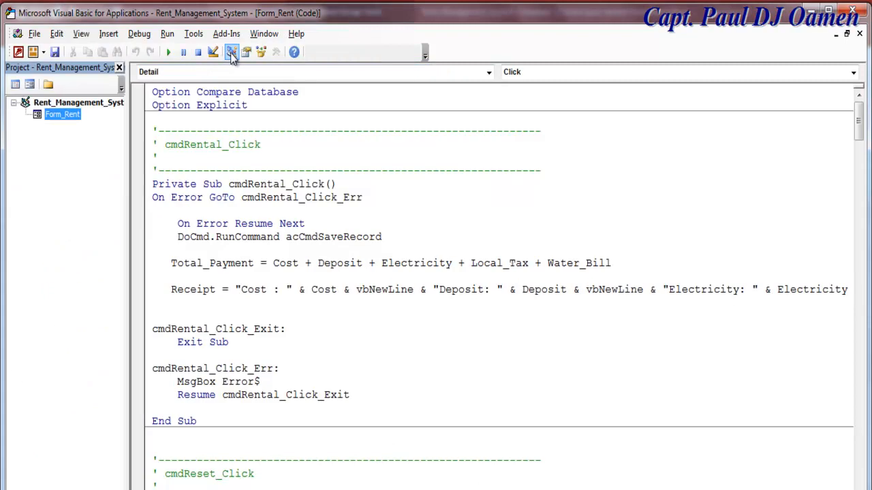
{"action": "left_click", "coordinate": [30, 84]}
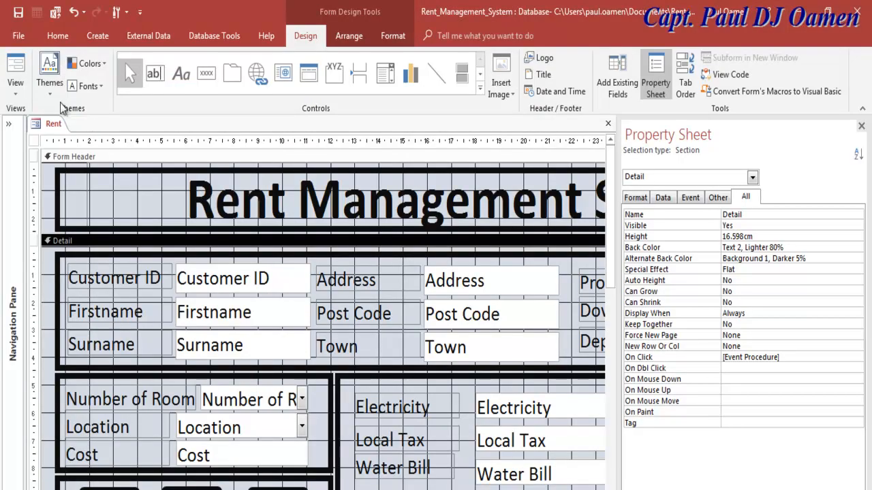
{"action": "left_click", "coordinate": [20, 89]}
{"action": "left_click", "coordinate": [49, 120]}
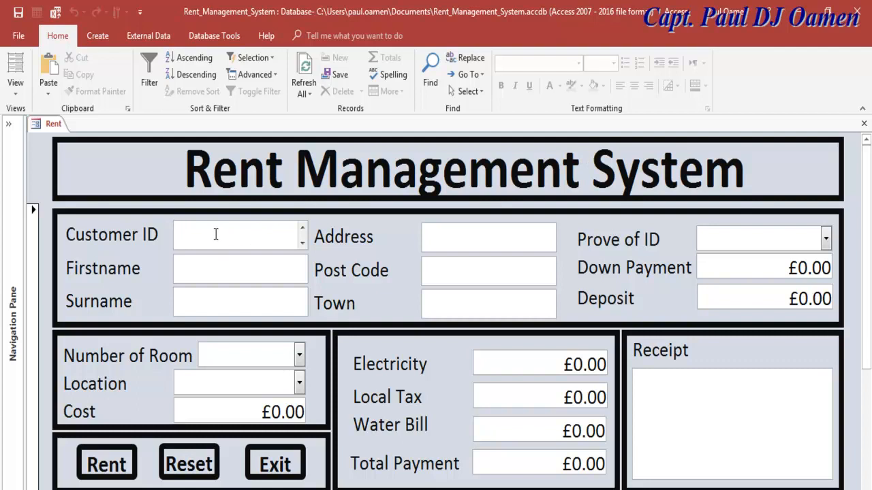
- Enter a new customer ID, first name and surname, with 4 rooms in Lagos
{"action": "type", "text": "8958"}
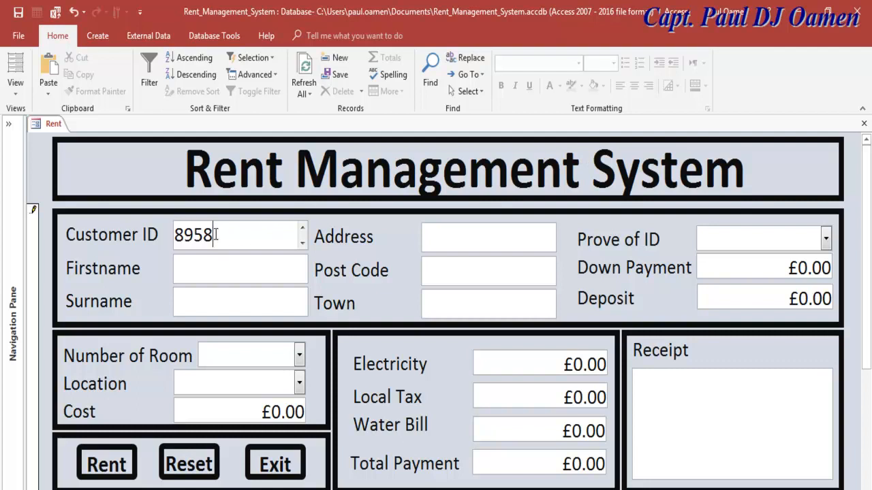
{"action": "left_click", "coordinate": [223, 269]}
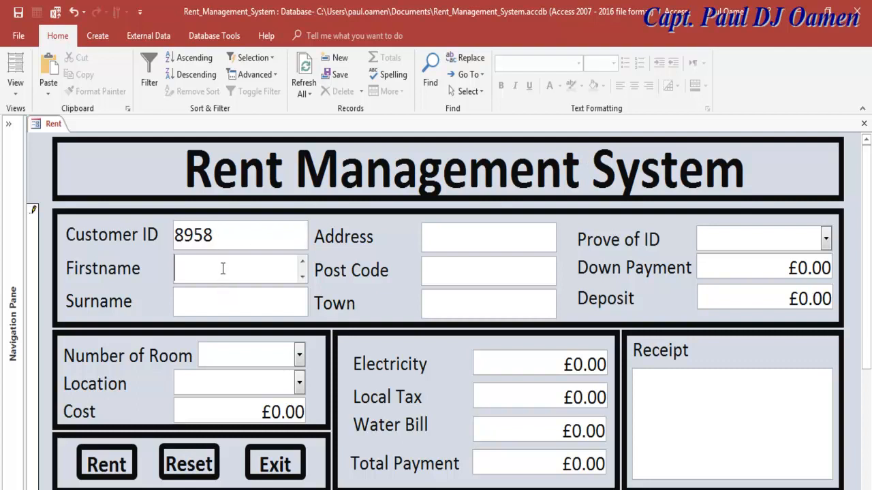
{"action": "left_click", "coordinate": [224, 300]}
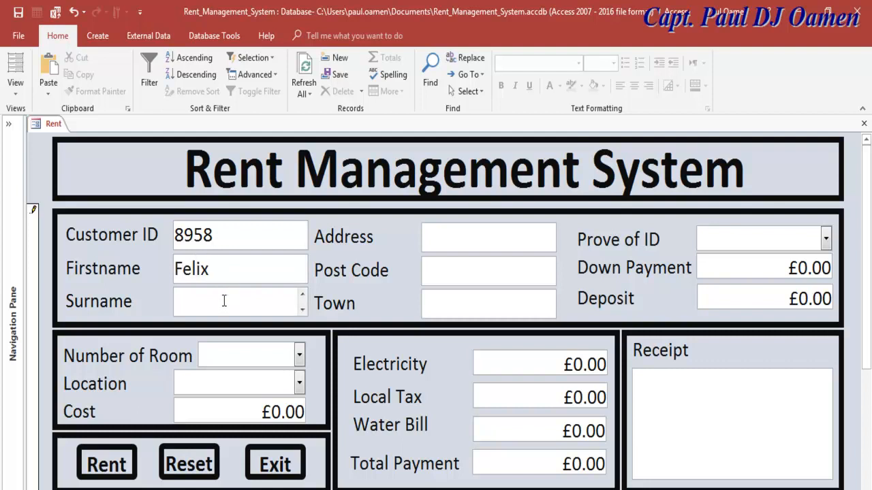
{"action": "left_click", "coordinate": [299, 361]}
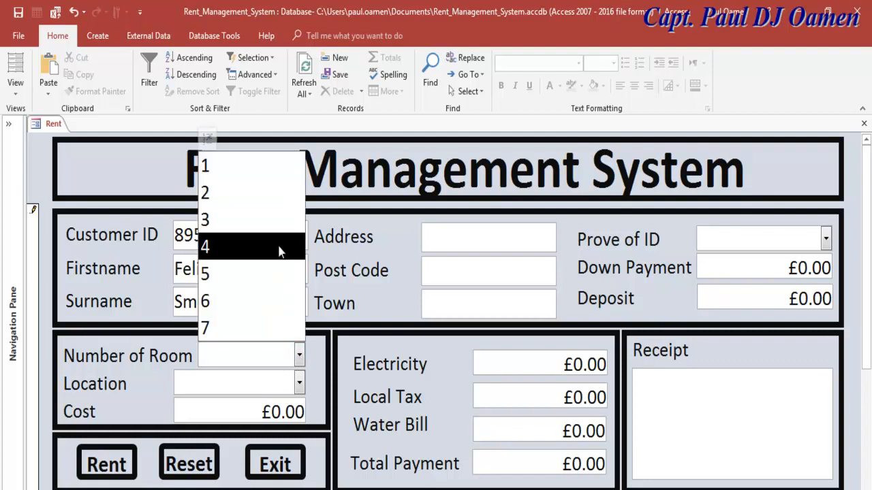
{"action": "left_click", "coordinate": [284, 248]}
{"action": "left_click", "coordinate": [298, 386]}
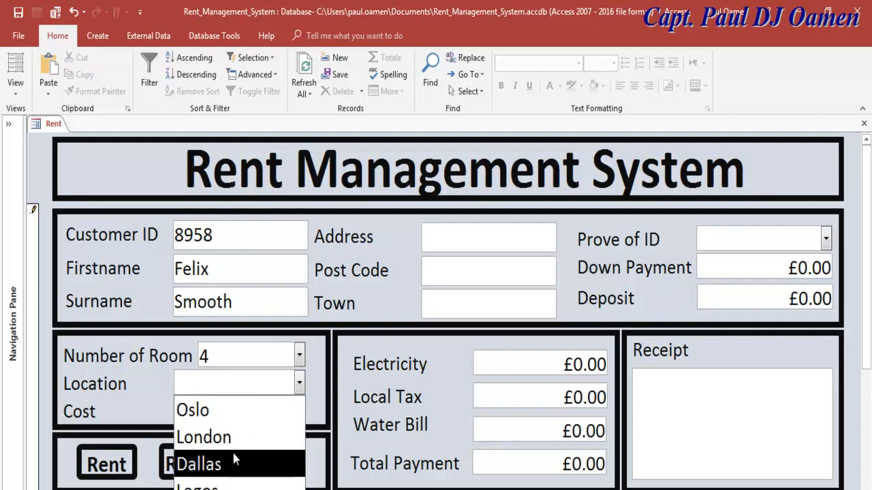
{"action": "left_click", "coordinate": [223, 483]}
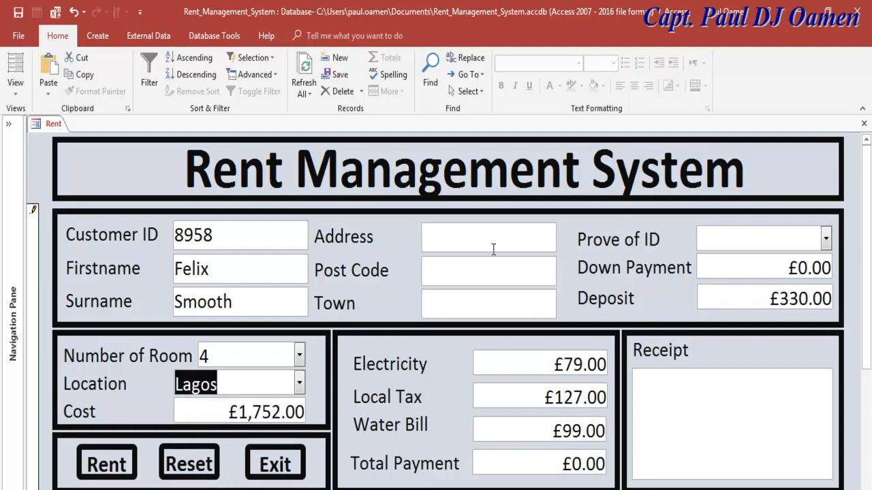
- Fill in the street address and post code, and set the town to Oshodi
{"action": "left_click", "coordinate": [481, 245]}
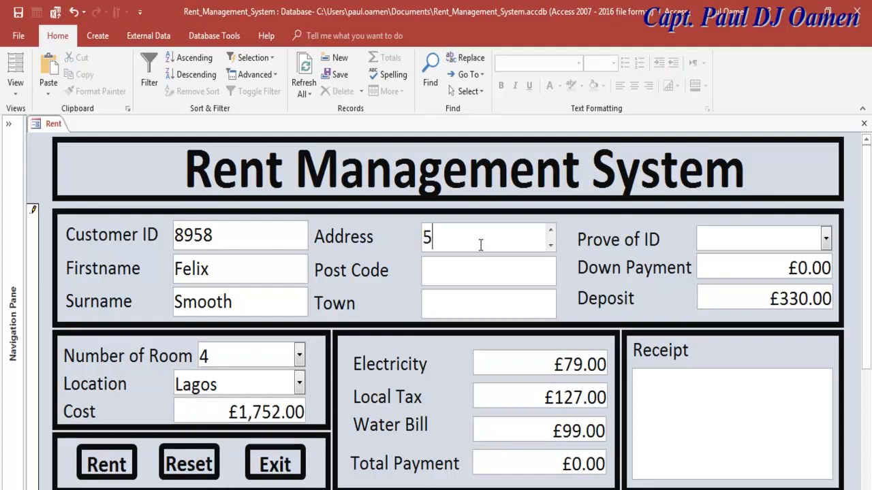
{"action": "left_click", "coordinate": [460, 274]}
{"action": "type", "text": "BB7"}
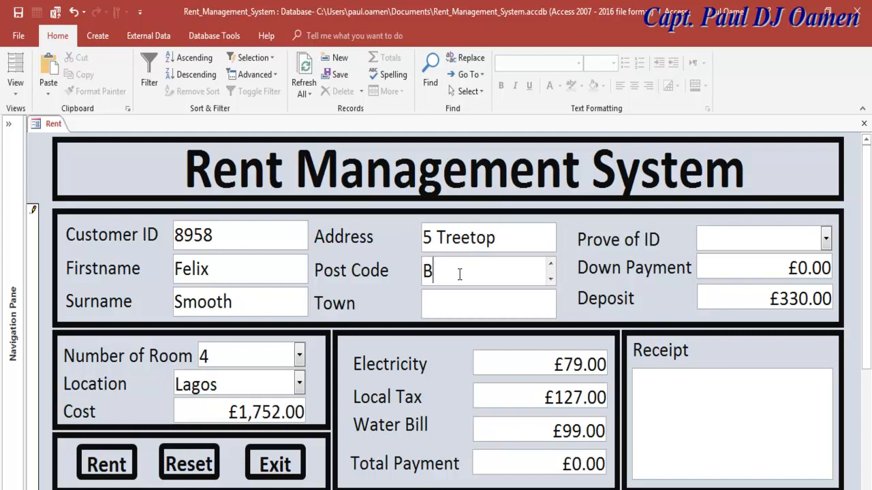
{"action": "left_click", "coordinate": [461, 311]}
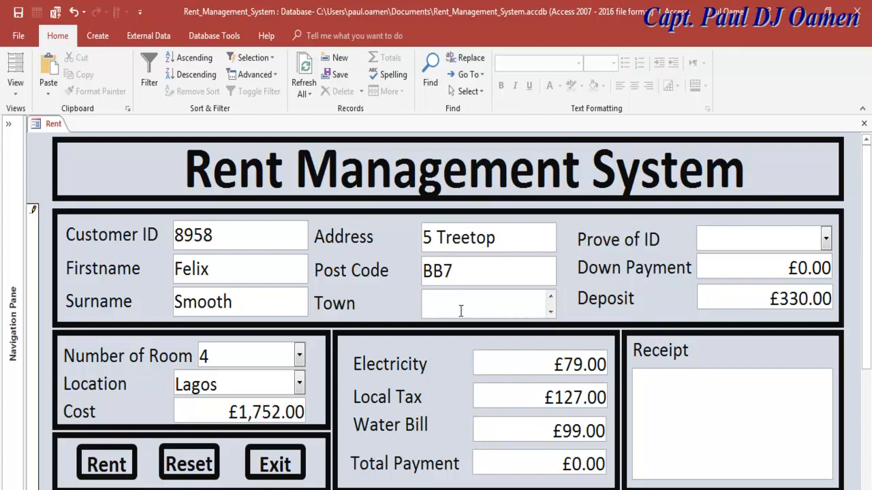
{"action": "type", "text": "Oshodi"}
- Choose Passport as proof of ID and run Rent to compute the total and receipt
{"action": "left_click", "coordinate": [825, 238]}
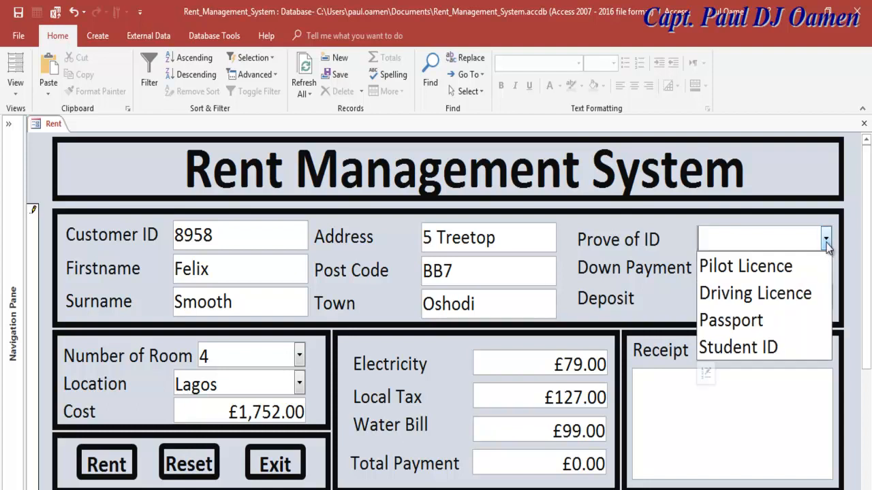
{"action": "left_click", "coordinate": [764, 306]}
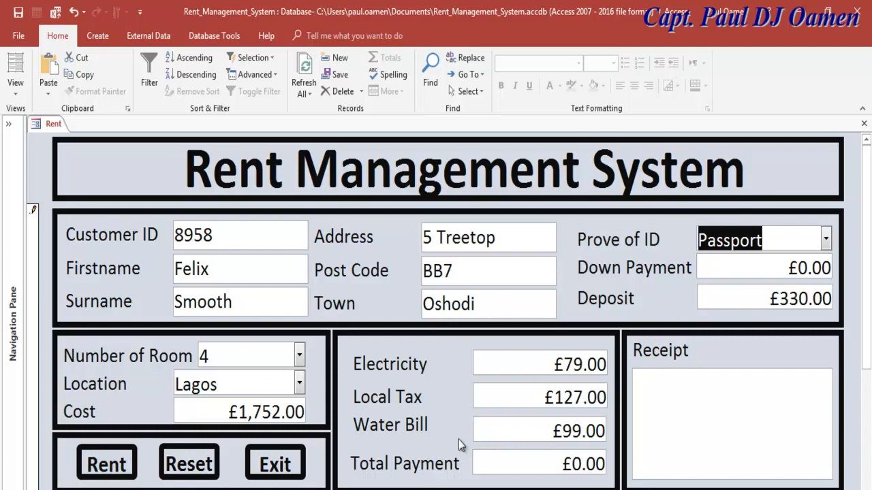
{"action": "left_click", "coordinate": [526, 458]}
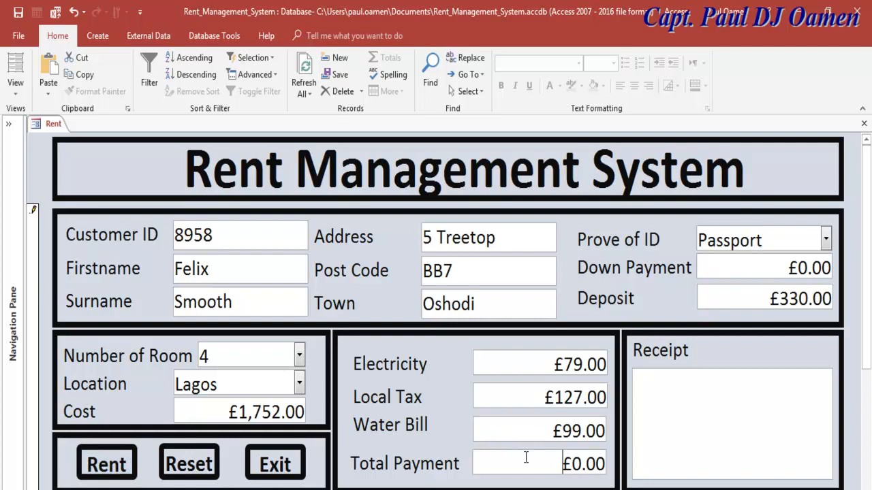
{"action": "left_click", "coordinate": [121, 463]}
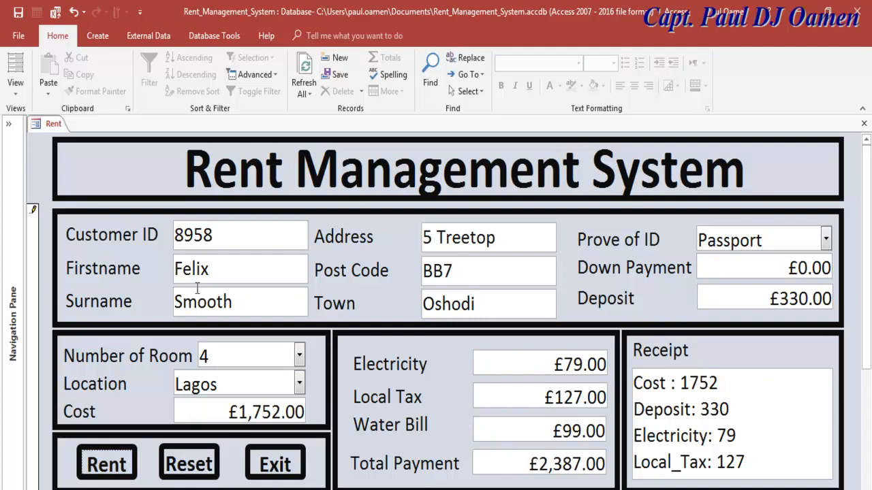
- Open the Rent table to check the stored records, then close it
{"action": "left_click", "coordinate": [8, 123]}
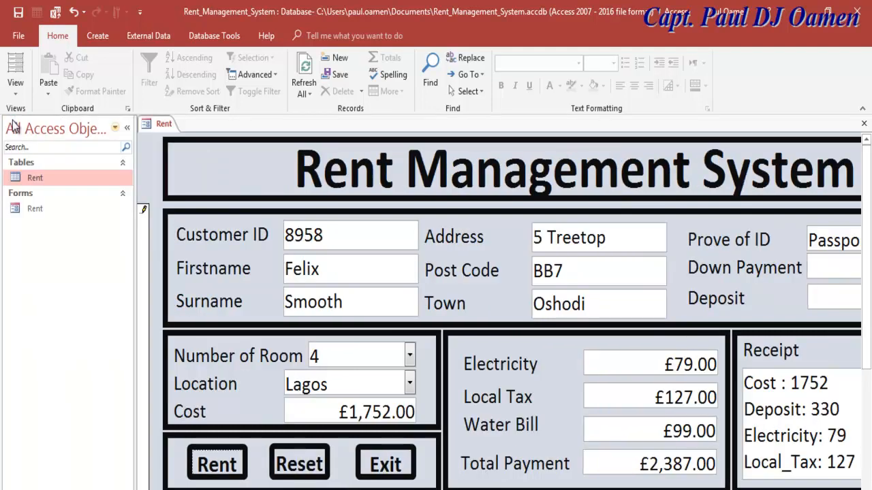
{"action": "double_click", "coordinate": [47, 177]}
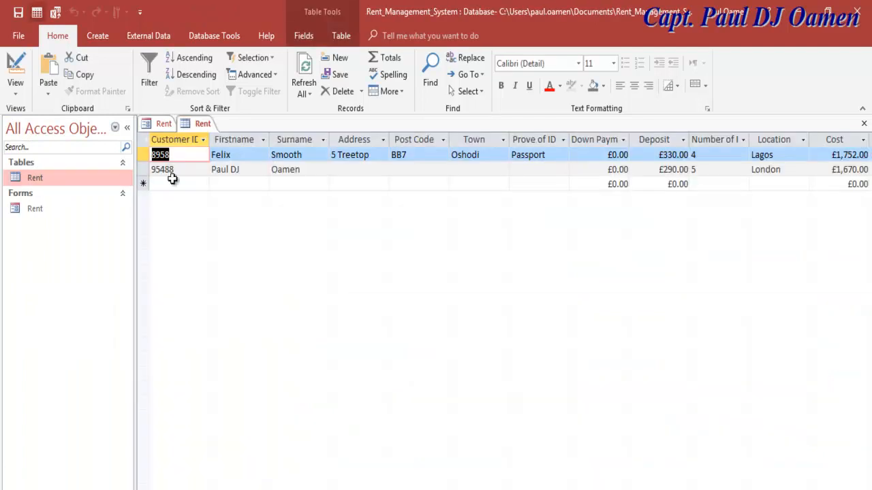
{"action": "left_click", "coordinate": [126, 128]}
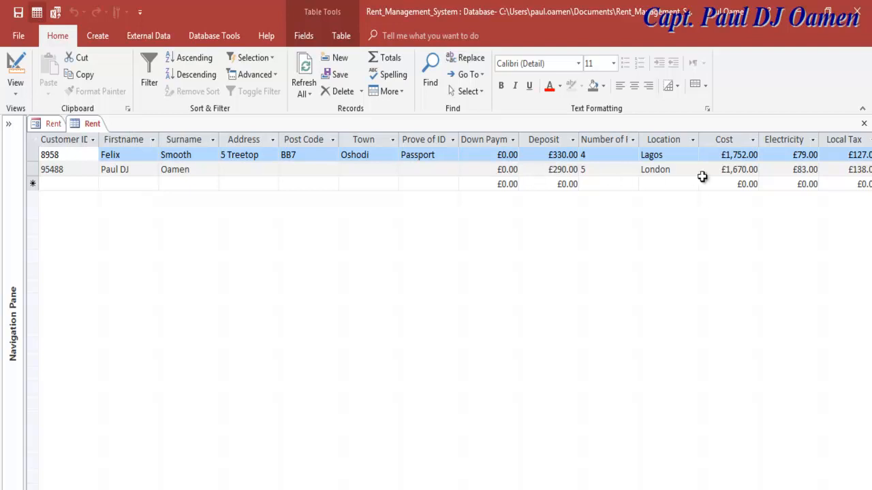
{"action": "scroll", "coordinate": [449, 306], "scroll_direction": "right", "scroll_amount": 4}
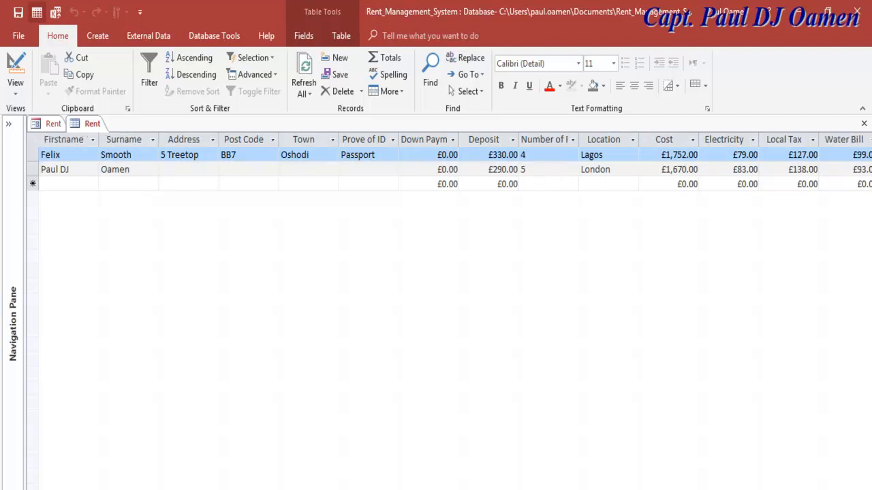
{"action": "scroll", "coordinate": [470, 361], "scroll_direction": "right", "scroll_amount": 2}
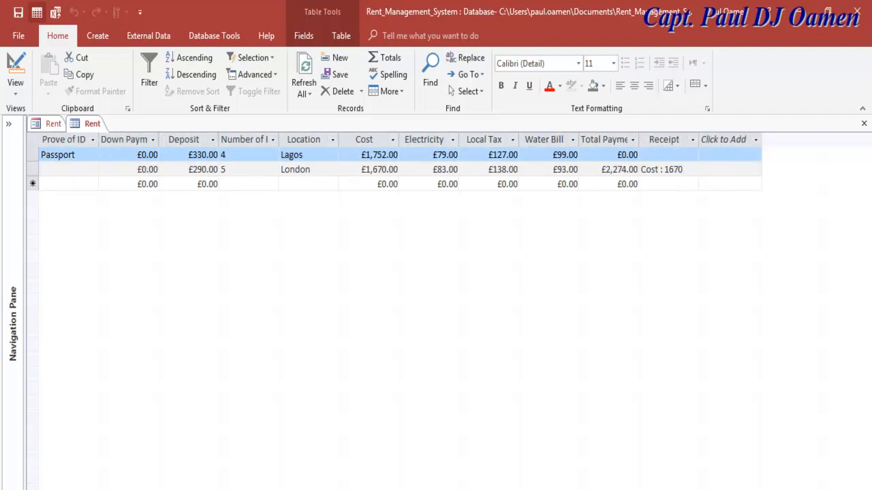
{"action": "left_click", "coordinate": [37, 124]}
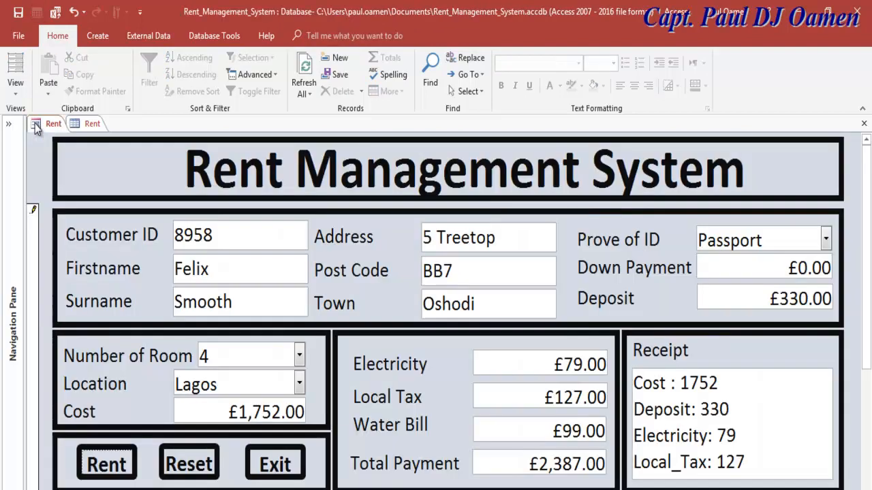
{"action": "left_click", "coordinate": [83, 124]}
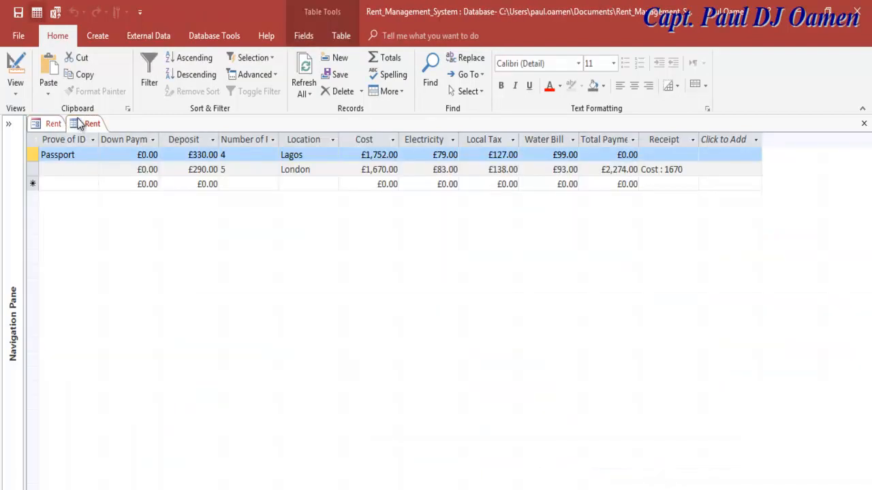
{"action": "left_click", "coordinate": [863, 123]}
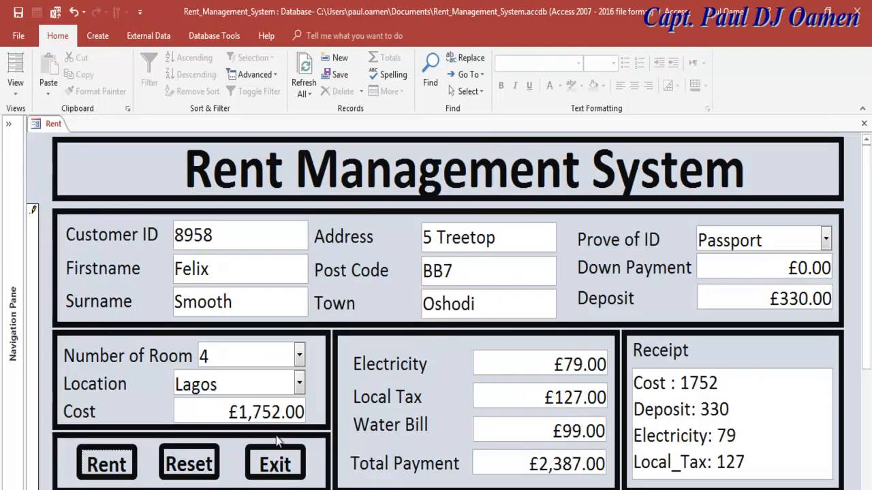
- Reset the form and enter a new customer ID, first name and surname
{"action": "left_click", "coordinate": [189, 462]}
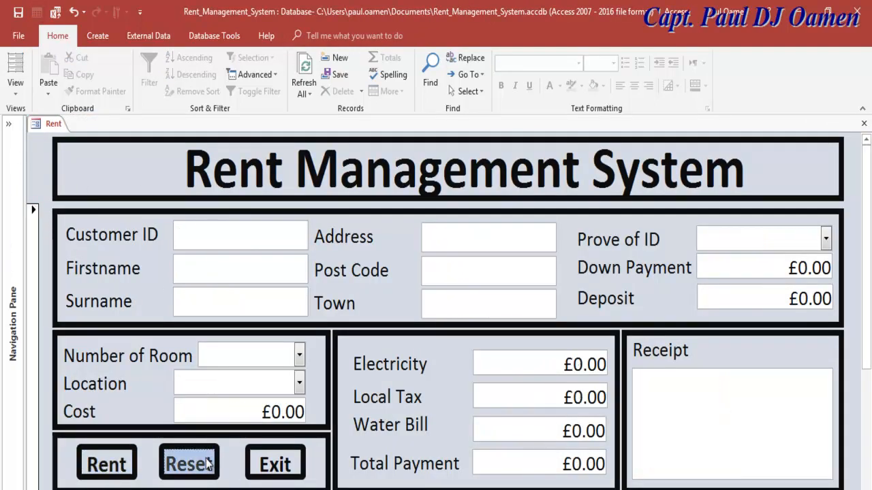
{"action": "left_click", "coordinate": [211, 233]}
{"action": "type", "text": "72478"}
{"action": "left_click", "coordinate": [215, 282]}
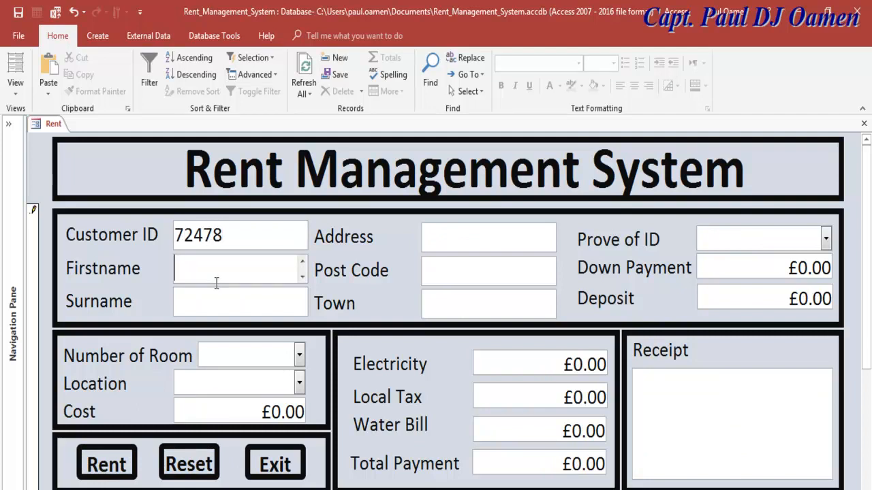
{"action": "left_click", "coordinate": [196, 304]}
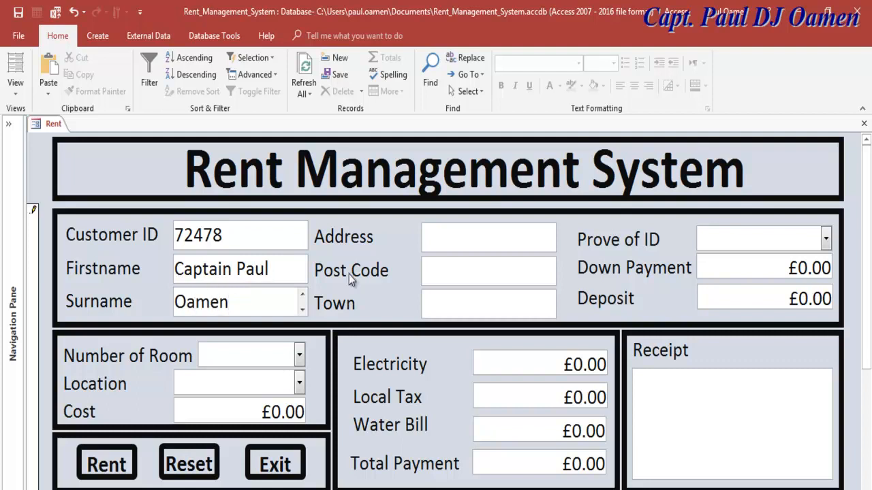
- Fill in the street address and post code, set the town to Dallas, and revise the street name
{"action": "left_click", "coordinate": [441, 245]}
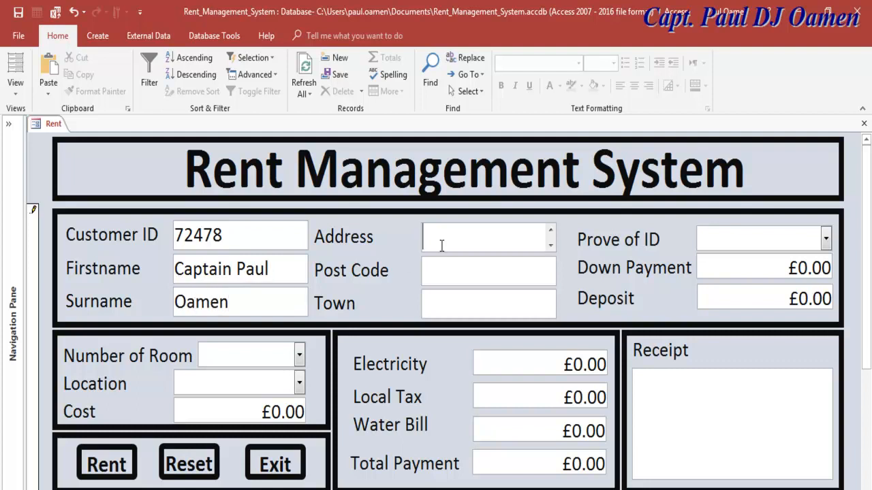
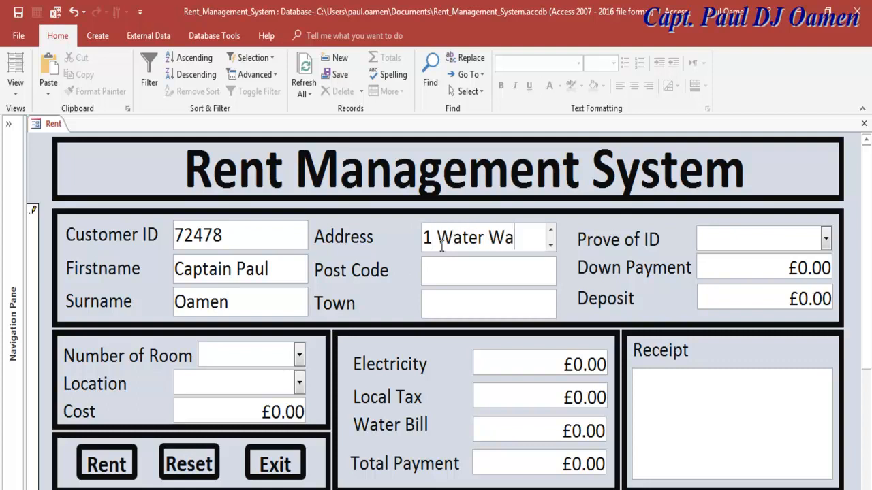
{"action": "left_click", "coordinate": [457, 279]}
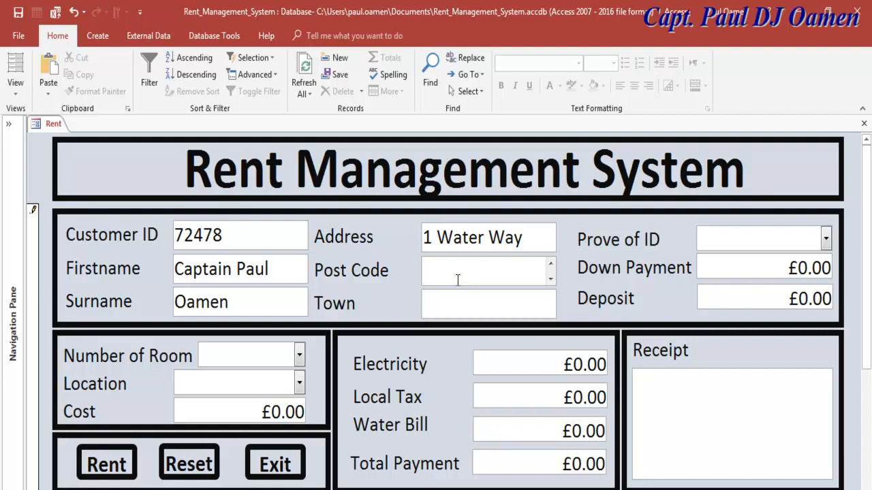
{"action": "type", "text": "GG67"}
{"action": "left_click", "coordinate": [473, 313]}
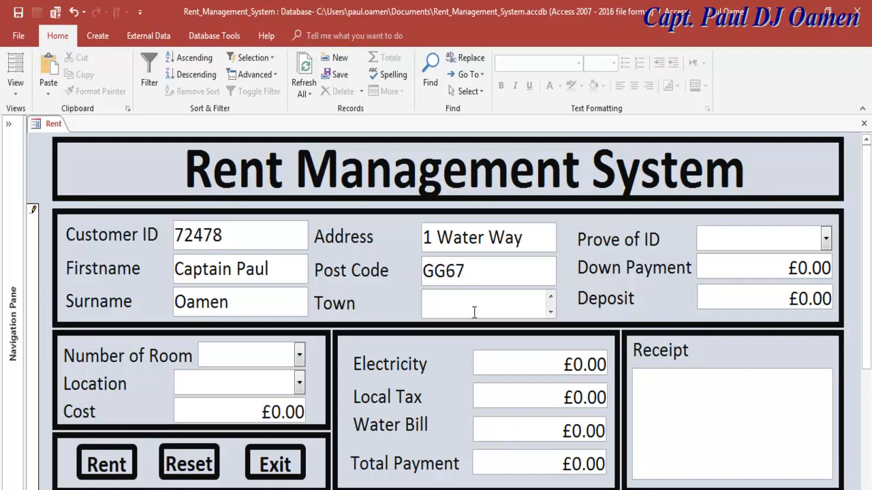
{"action": "left_click_drag", "start_coordinate": [481, 270], "coordinate": [422, 271]}
{"action": "left_click", "coordinate": [440, 299]}
{"action": "type", "text": "Dallas"}
{"action": "left_click_drag", "start_coordinate": [524, 237], "coordinate": [441, 237]}
{"action": "left_click", "coordinate": [484, 237]}
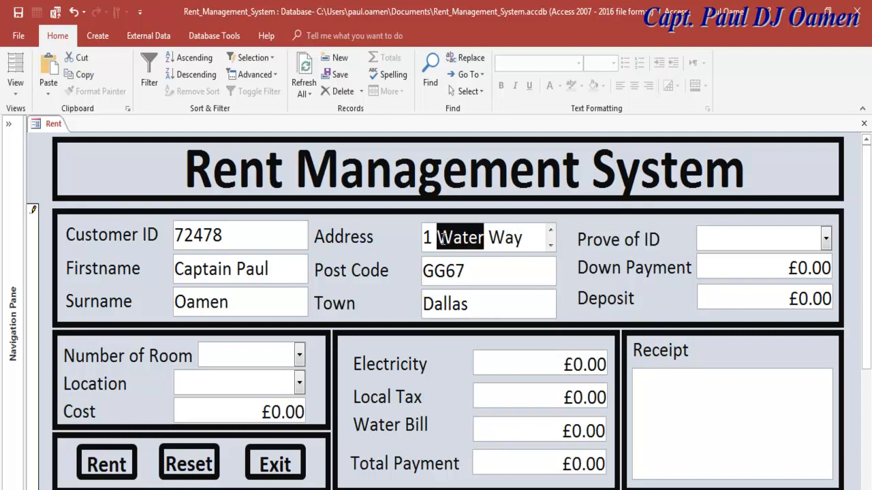
{"action": "type", "text": "Dent"}
{"action": "type", "text": "on"}
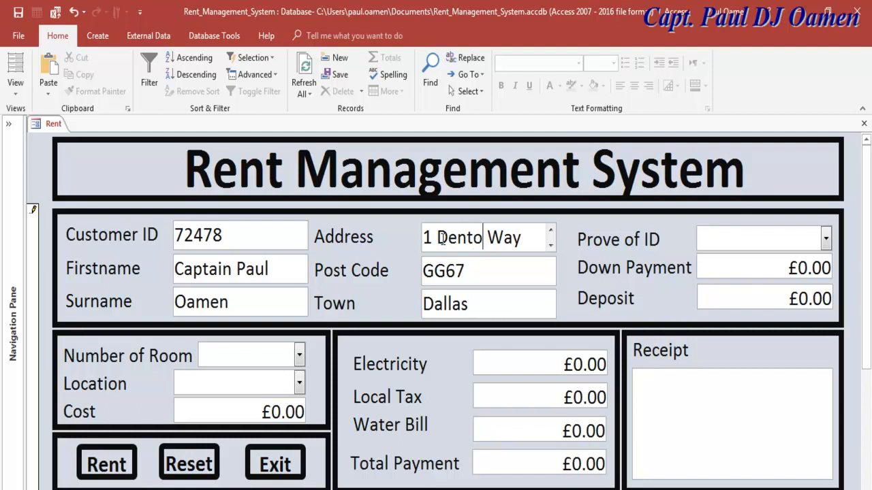
{"action": "type", "text": " H"}
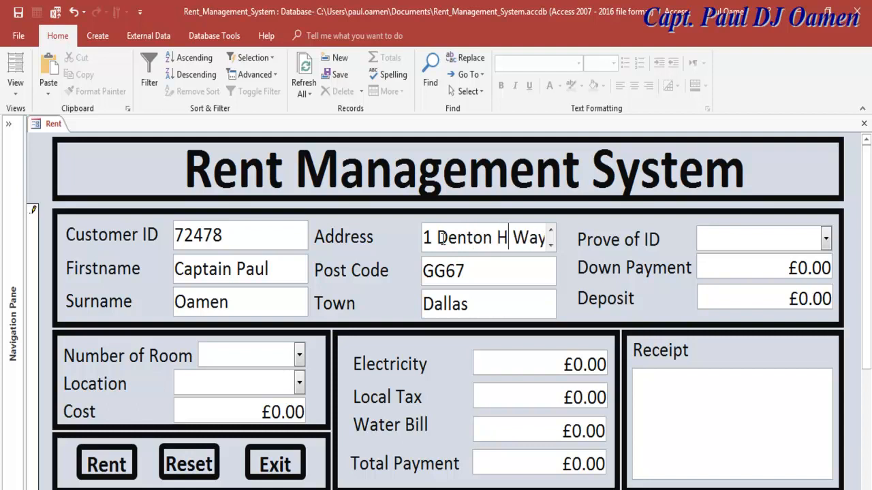
{"action": "type", "text": "g"}
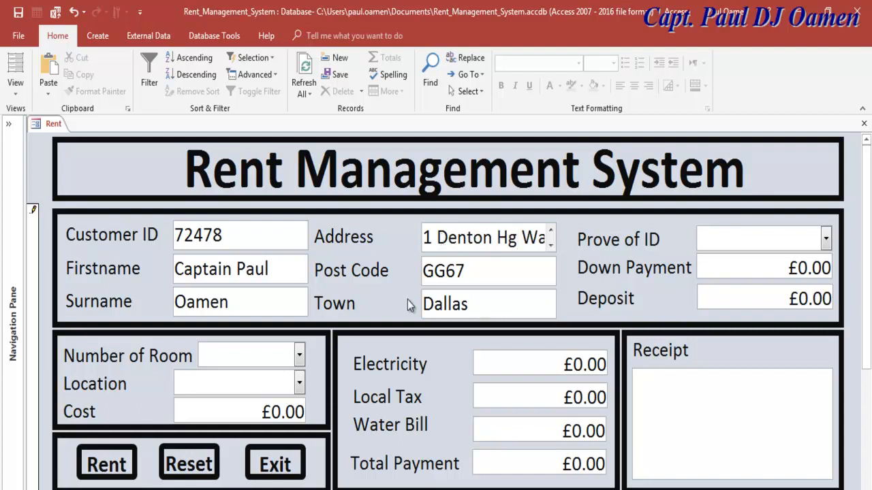
{"action": "left_click", "coordinate": [298, 355]}
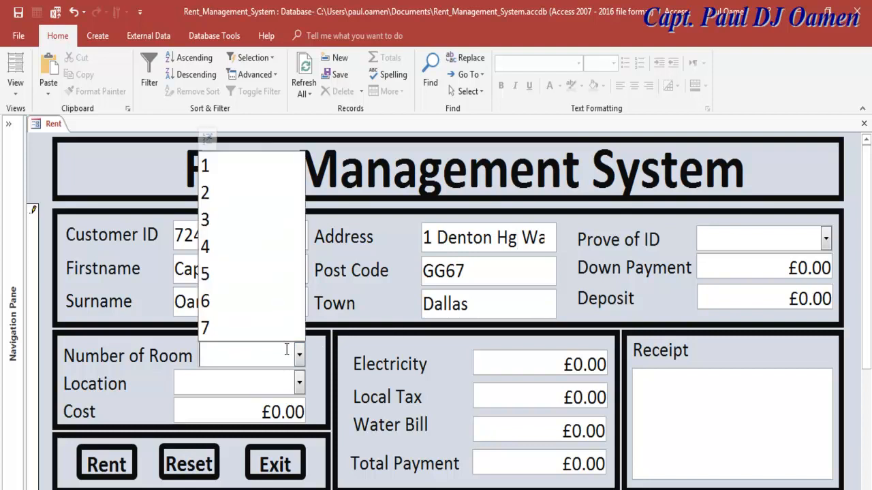
{"action": "left_click", "coordinate": [224, 221]}
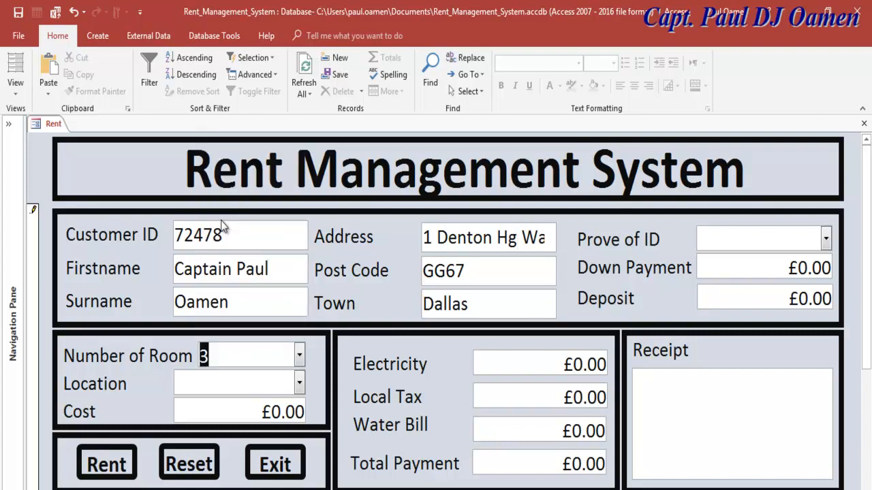
{"action": "left_click", "coordinate": [299, 383]}
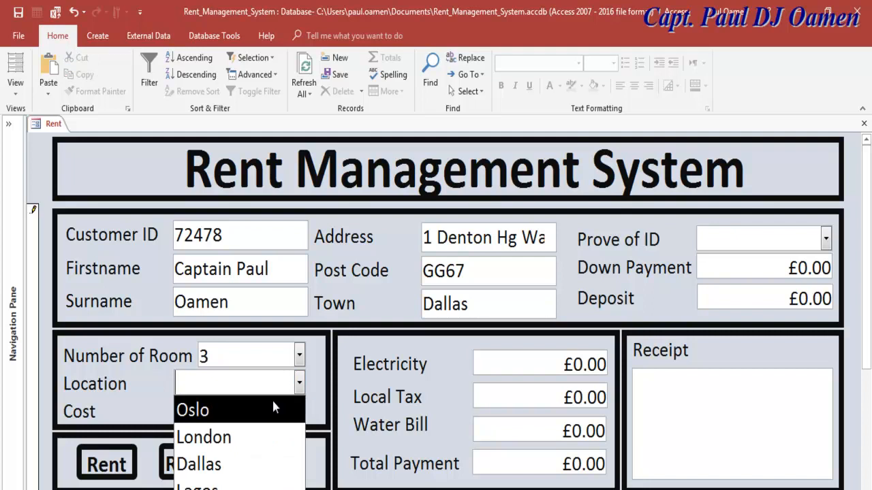
{"action": "left_click", "coordinate": [217, 461]}
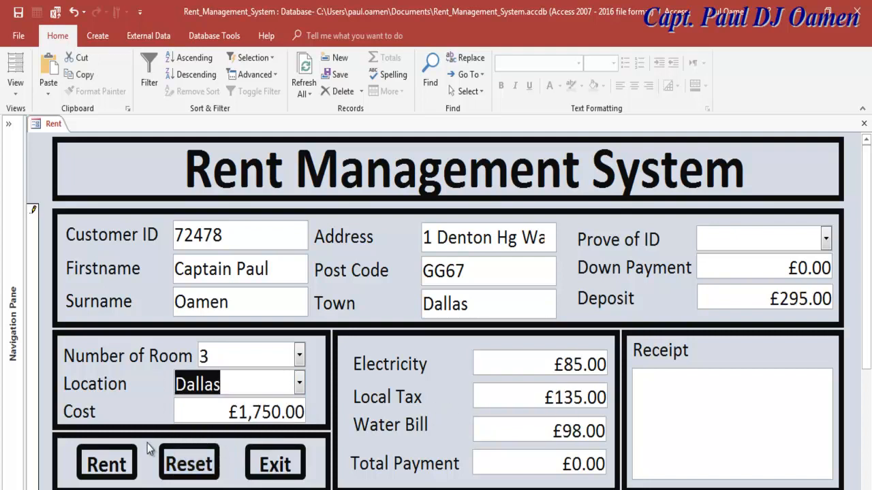
{"action": "left_click", "coordinate": [119, 467]}
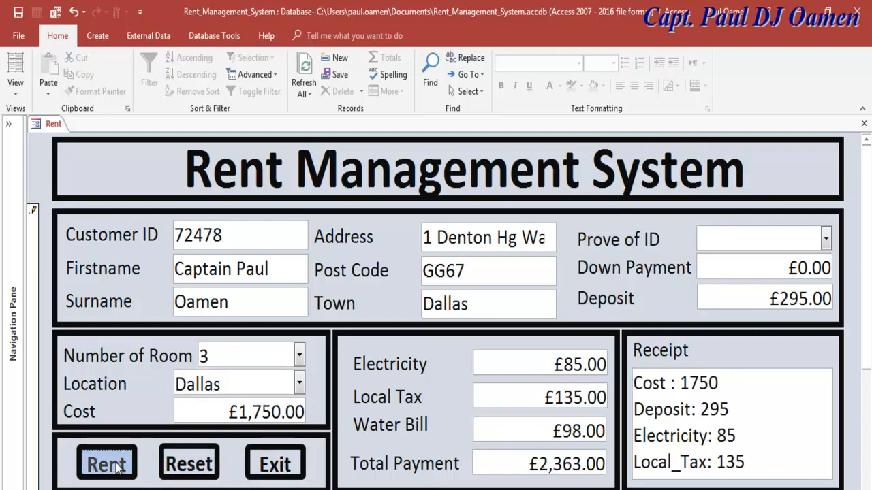
{"action": "left_click", "coordinate": [824, 237]}
{"action": "left_click", "coordinate": [786, 270]}
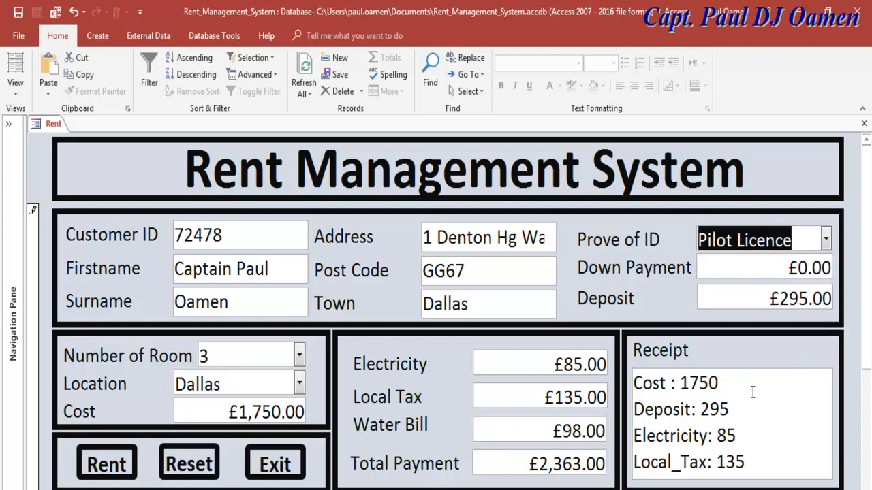
{"action": "left_click", "coordinate": [800, 267]}
{"action": "type", "text": "3"}
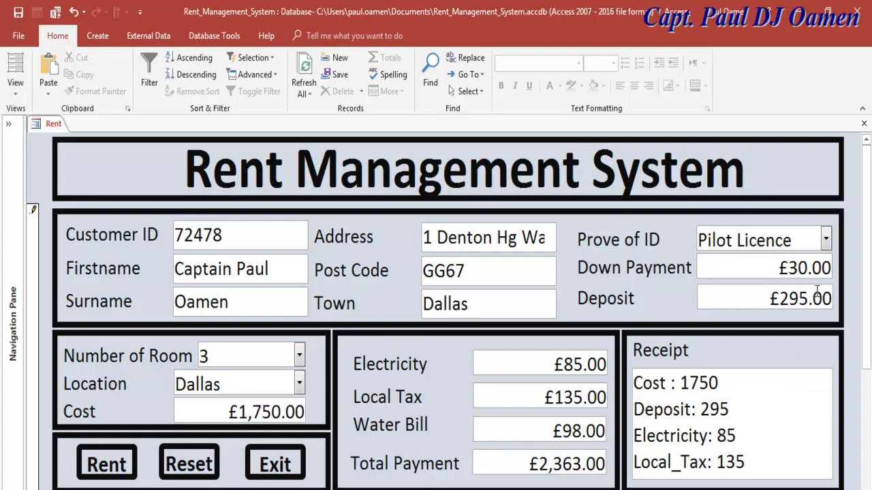
{"action": "key", "text": "Left"}
{"action": "type", "text": "5"}
{"action": "left_click", "coordinate": [777, 413]}
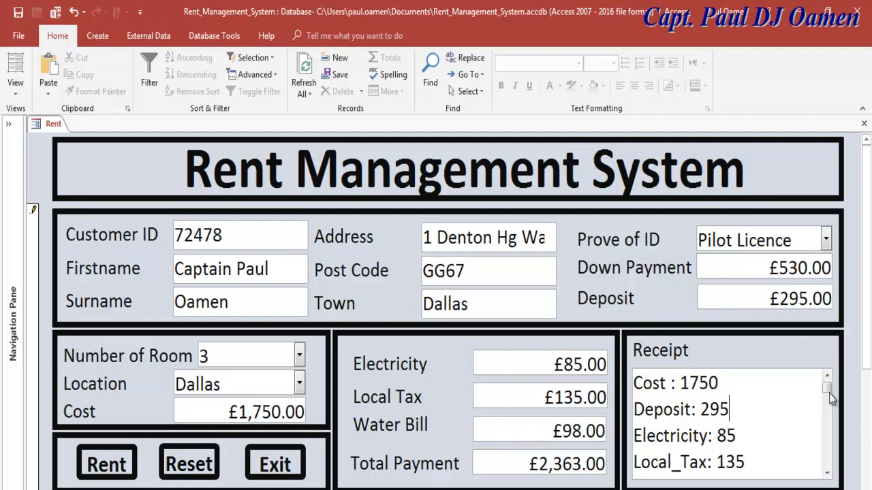
{"action": "left_click", "coordinate": [825, 473]}
{"action": "left_click", "coordinate": [826, 474]}
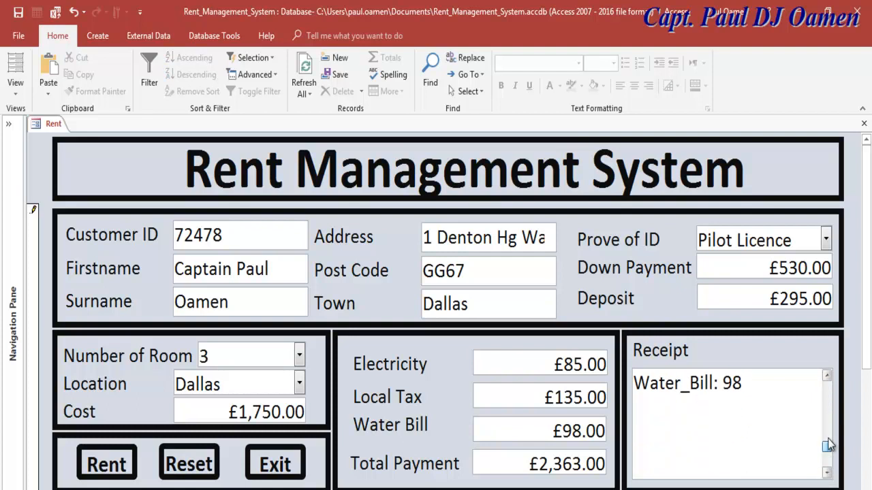
{"action": "left_click_drag", "start_coordinate": [826, 463], "coordinate": [827, 391]}
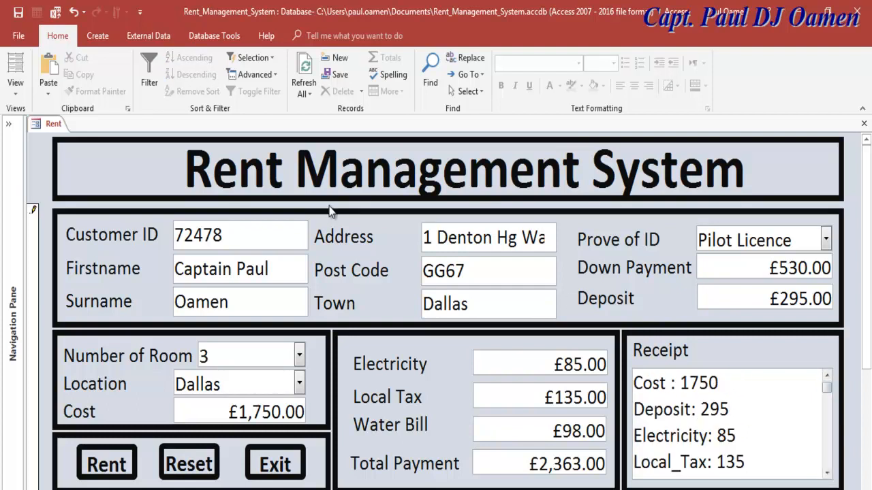
- Hide the ribbon by clicking the form, then switch the Rent form to Design View
{"action": "left_click", "coordinate": [36, 162]}
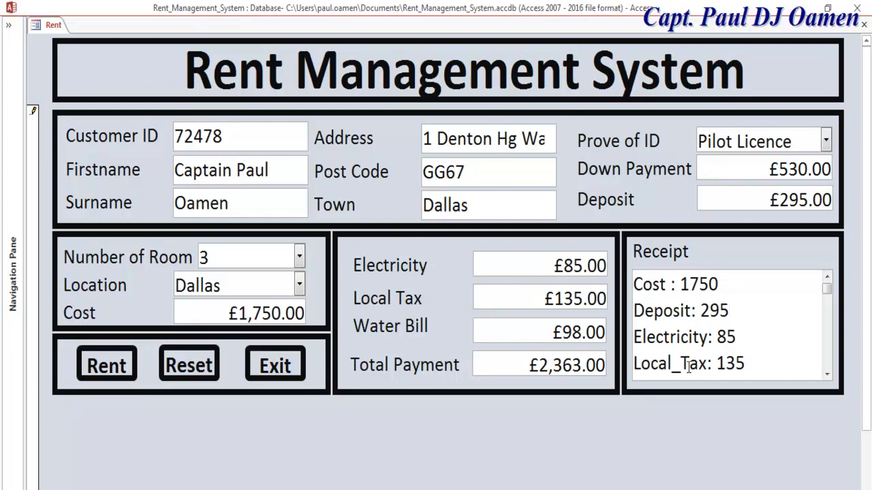
{"action": "left_click", "coordinate": [35, 27]}
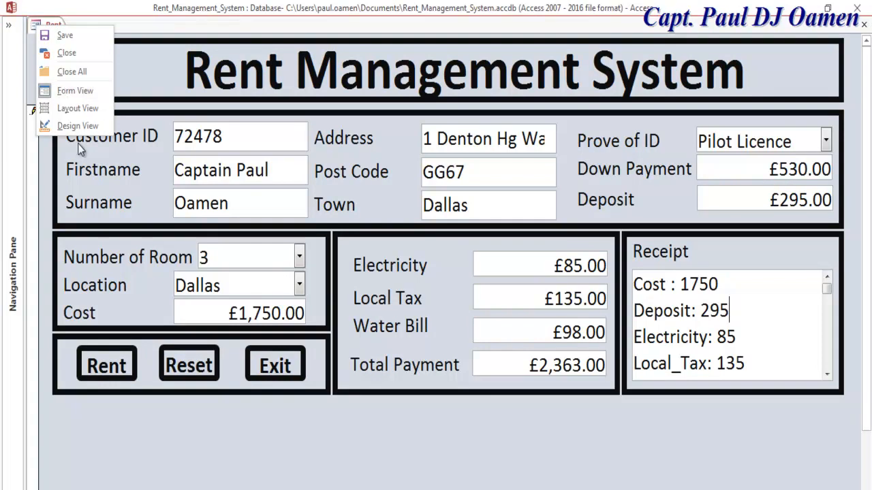
{"action": "left_click", "coordinate": [68, 126]}
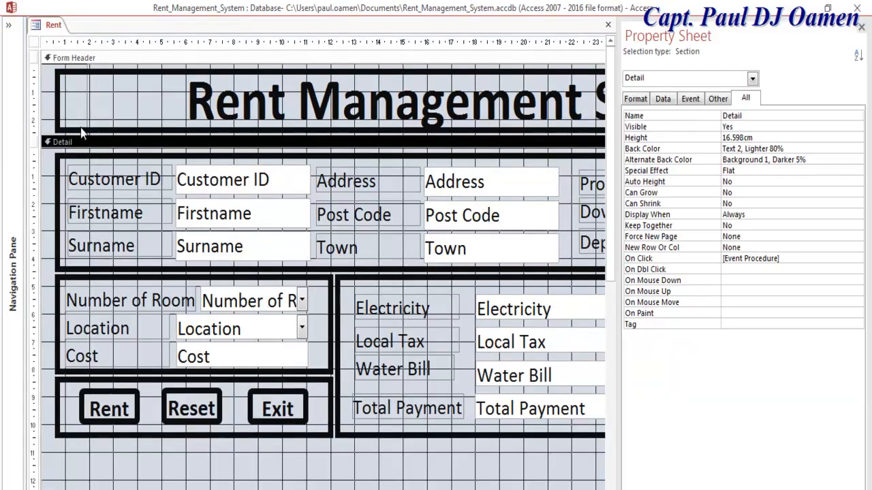
- Open the Detail section's event code and select the ribbon-showing line in Form_Load
{"action": "right_click", "coordinate": [127, 470]}
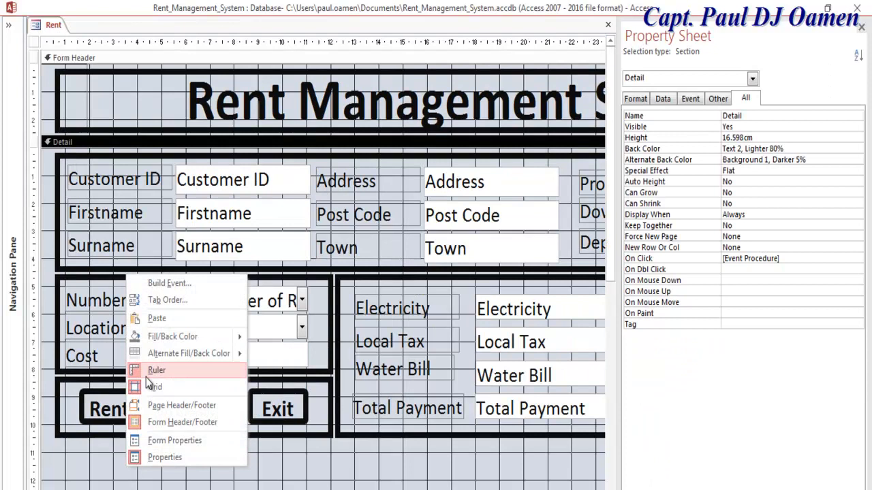
{"action": "left_click", "coordinate": [172, 283]}
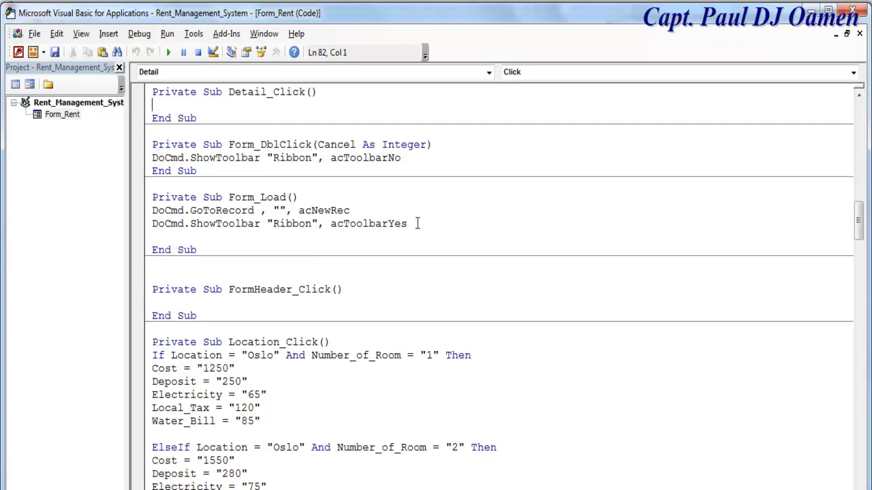
{"action": "left_click_drag", "start_coordinate": [417, 223], "coordinate": [145, 228]}
{"action": "key", "text": "ctrl+c"}
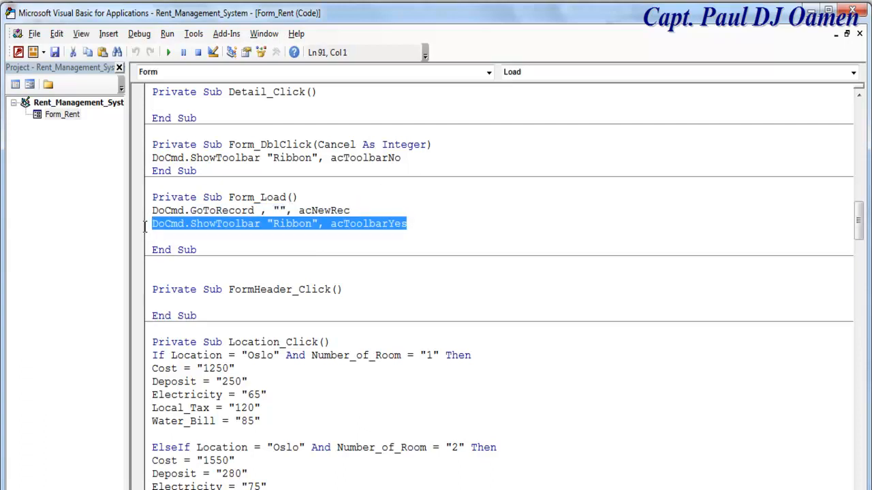
{"action": "left_click", "coordinate": [144, 227]}
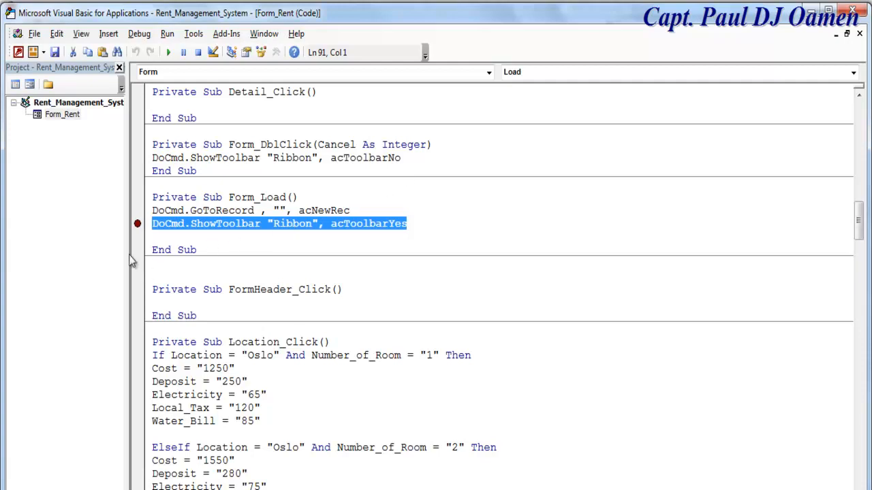
{"action": "left_click", "coordinate": [139, 226]}
- Create FormHeader_Click with DoCmd.ShowToolbar "Ribbon", acToolbarYes, save, and return to the form
{"action": "left_click", "coordinate": [489, 72]}
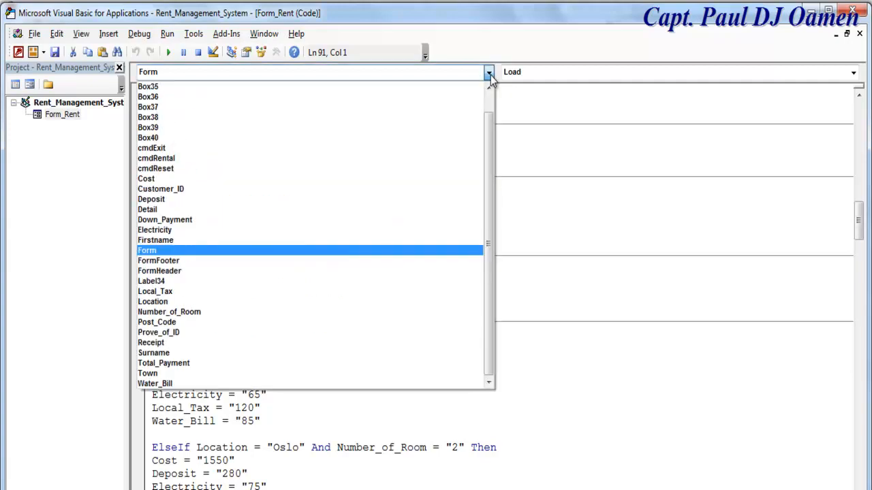
{"action": "left_click", "coordinate": [150, 272]}
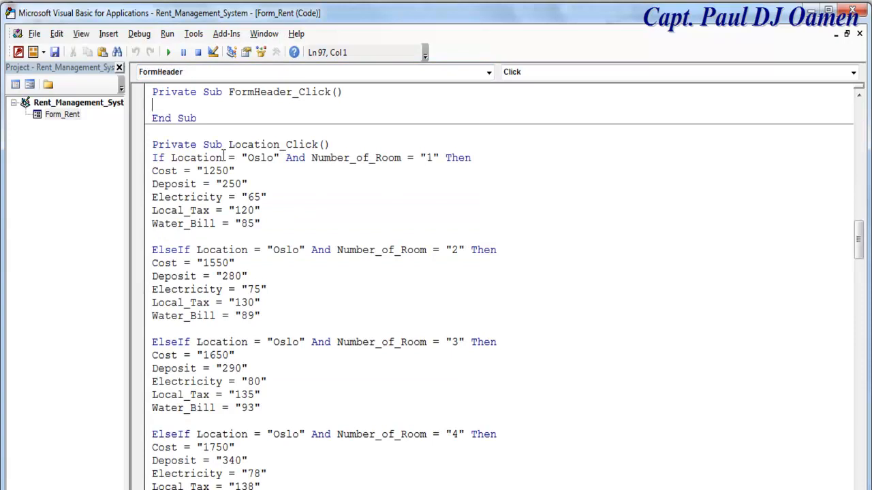
{"action": "key", "text": "ctrl+v"}
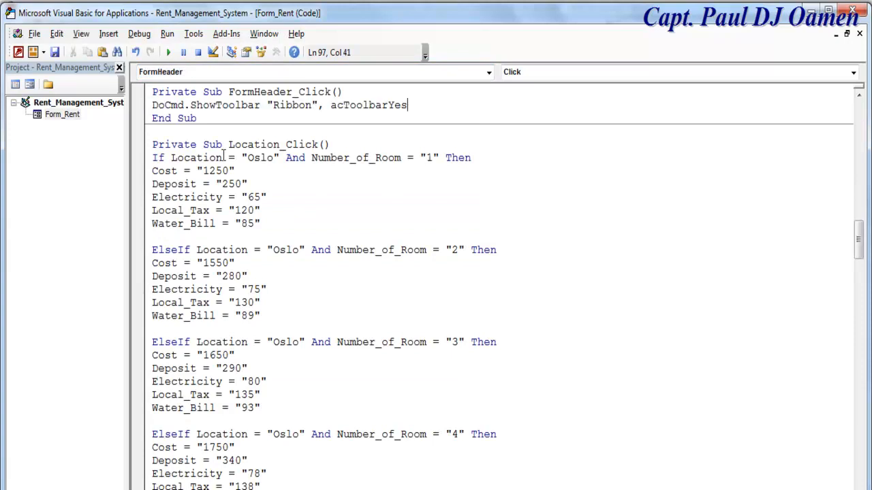
{"action": "left_click", "coordinate": [55, 55]}
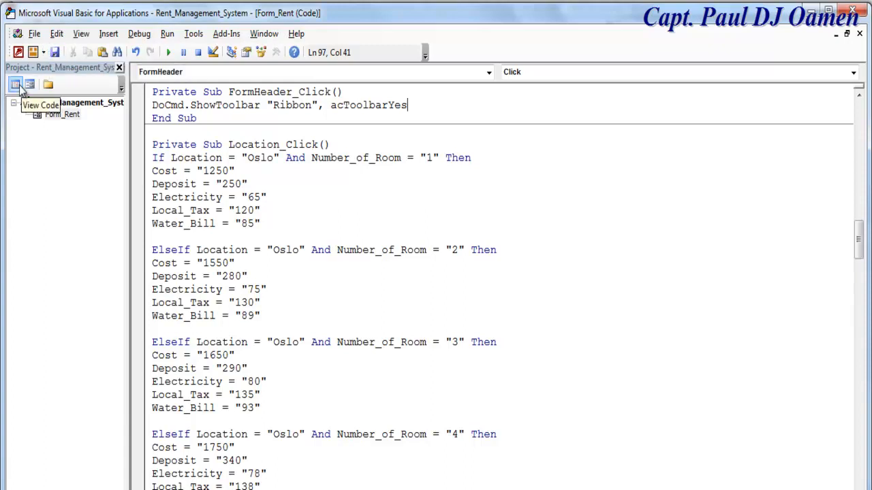
{"action": "left_click", "coordinate": [30, 85]}
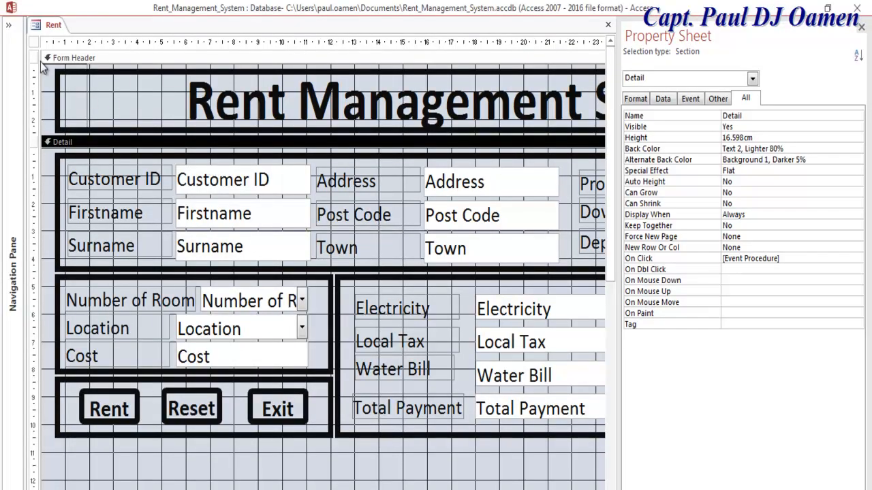
- Test the Rent form in Form View through Cost, Electricity and Post Code, then return to Design View
{"action": "right_click", "coordinate": [44, 27]}
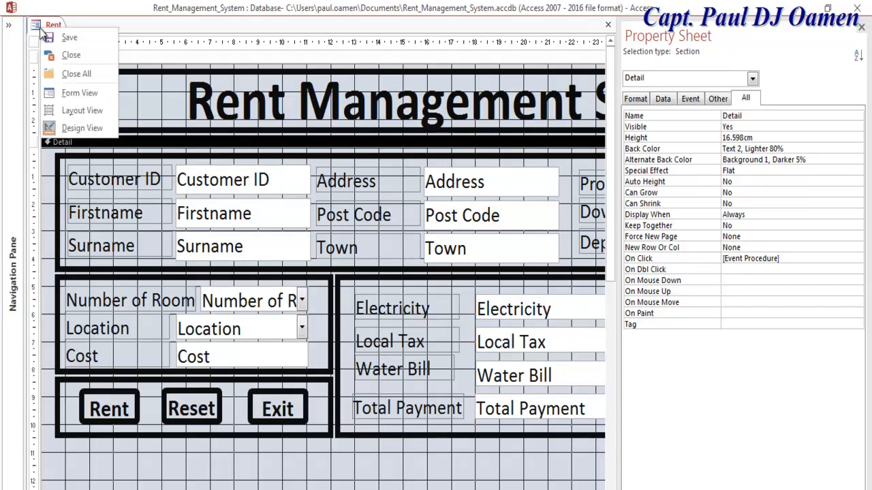
{"action": "left_click", "coordinate": [91, 96]}
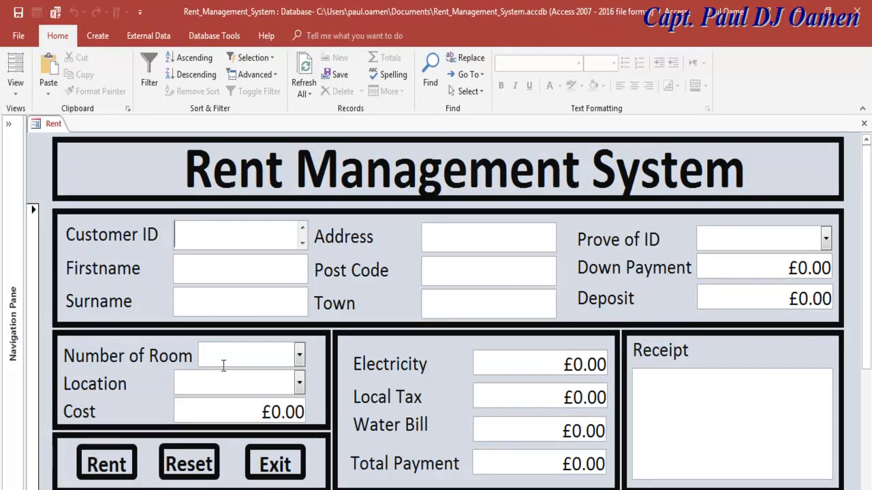
{"action": "left_click", "coordinate": [152, 401]}
{"action": "left_click", "coordinate": [442, 362]}
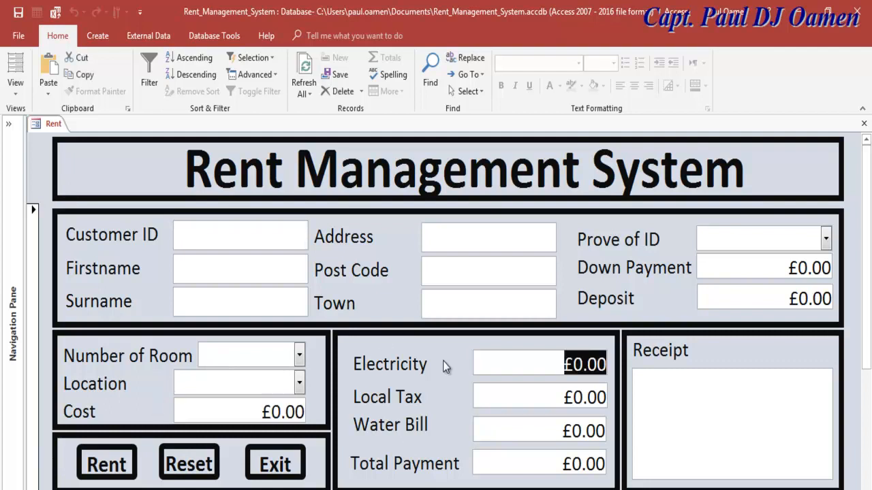
{"action": "left_click", "coordinate": [404, 270]}
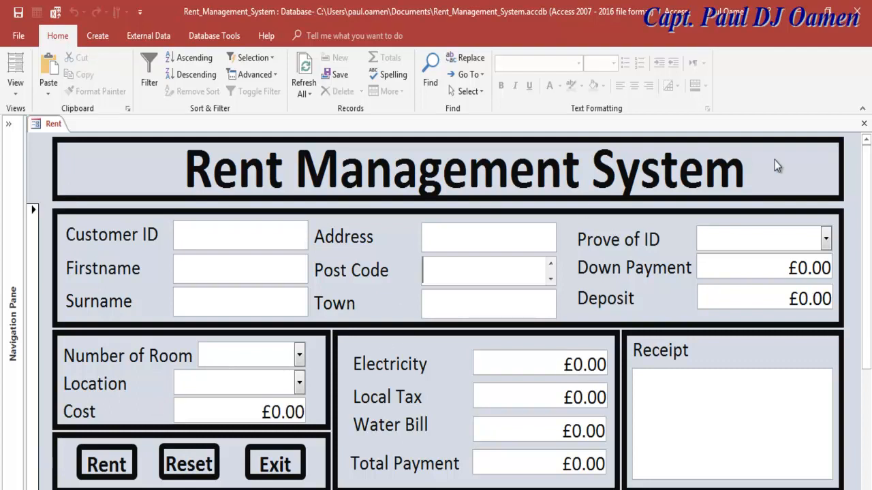
{"action": "left_click_drag", "start_coordinate": [866, 326], "coordinate": [628, 288]}
{"action": "left_click", "coordinate": [15, 88]}
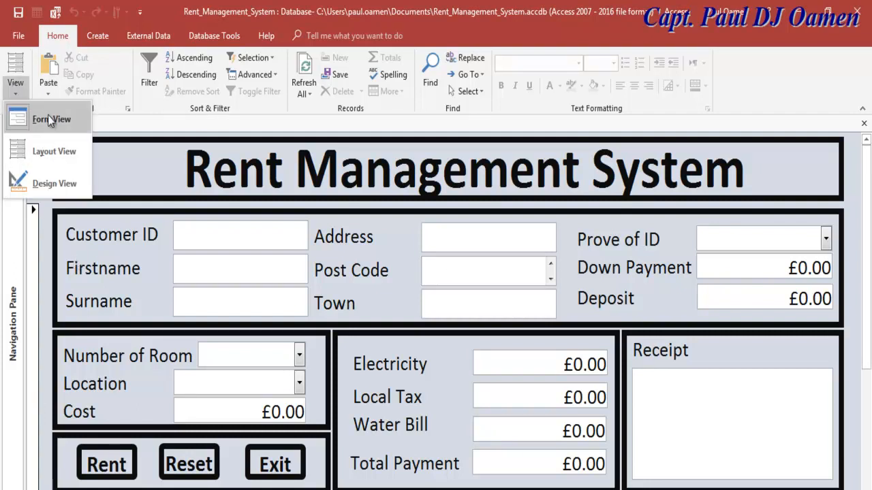
{"action": "left_click", "coordinate": [55, 184]}
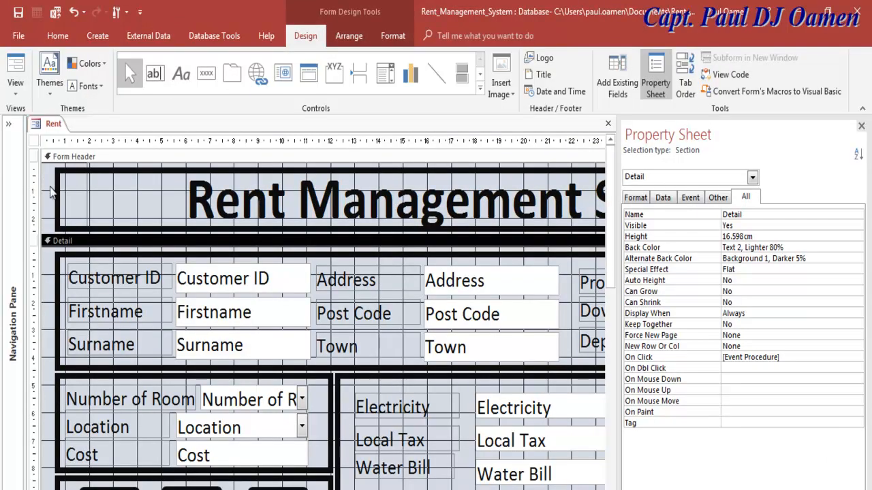
{"action": "right_click", "coordinate": [53, 193]}
- Change Form_Load to acToolbarNo and comment out the Form_DblClick ribbon line with an apostrophe
{"action": "left_click", "coordinate": [75, 196]}
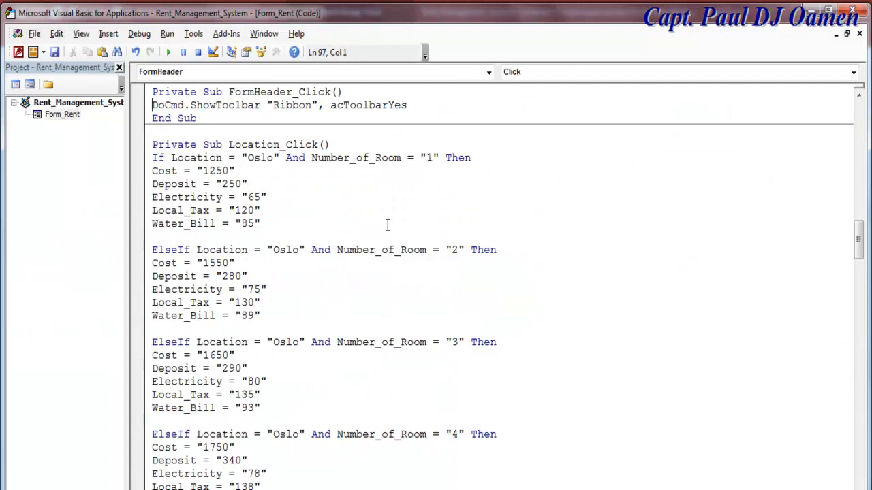
{"action": "scroll", "coordinate": [395, 282], "scroll_direction": "up", "scroll_amount": 5}
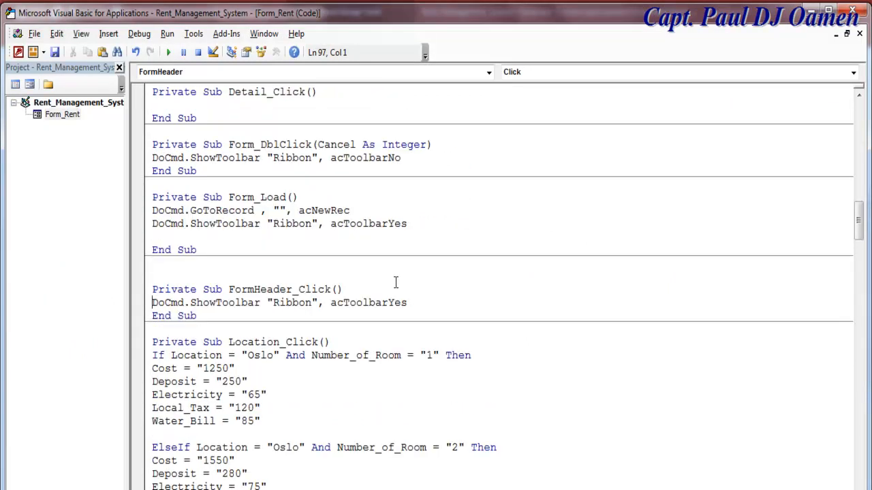
{"action": "scroll", "coordinate": [395, 281], "scroll_direction": "up", "scroll_amount": 2}
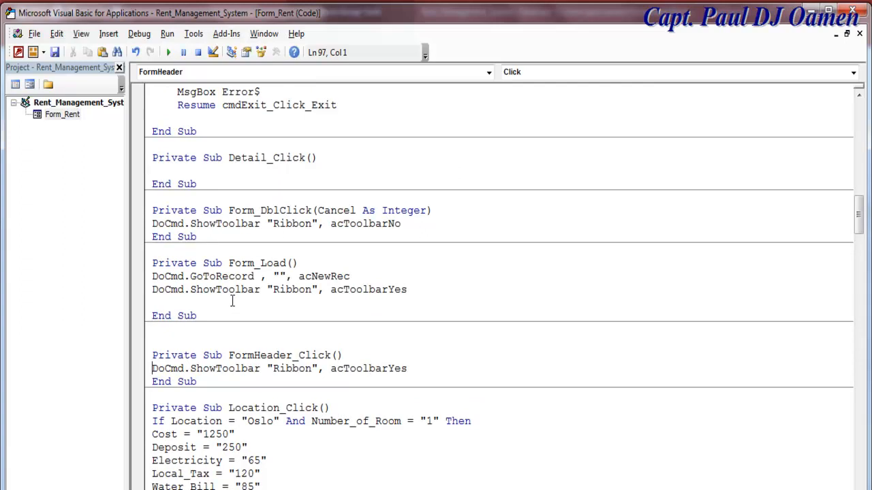
{"action": "left_click_drag", "start_coordinate": [412, 290], "coordinate": [384, 296]}
{"action": "type", "text": "No"}
{"action": "left_click", "coordinate": [152, 224]}
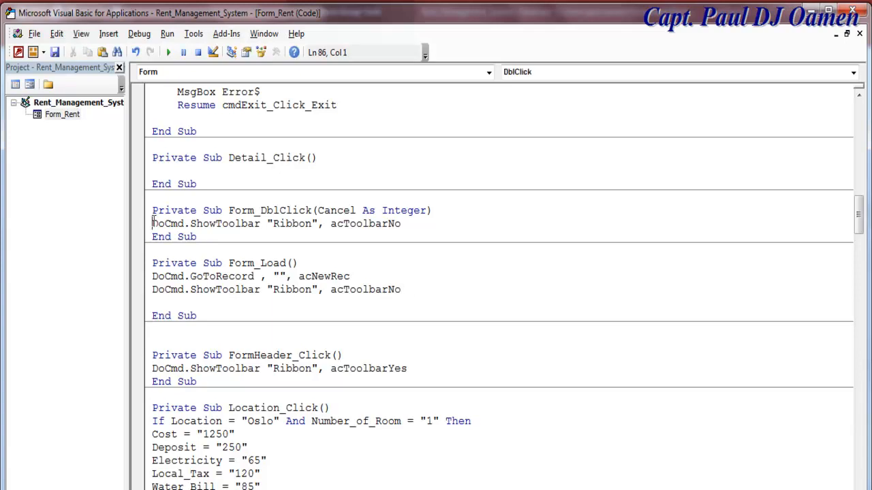
{"action": "type", "text": "'"}
{"action": "left_click", "coordinate": [467, 285]}
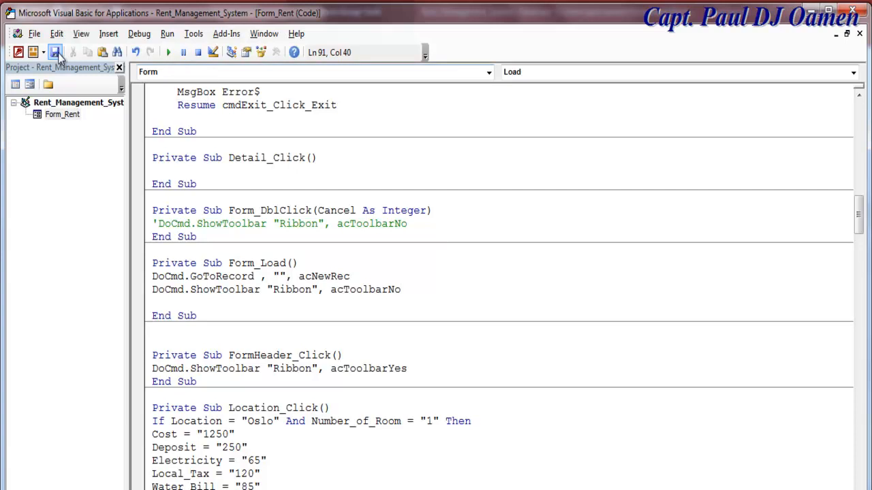
- Run the Rent form in Form View
{"action": "left_click", "coordinate": [29, 85]}
{"action": "left_click", "coordinate": [15, 88]}
{"action": "left_click", "coordinate": [37, 121]}
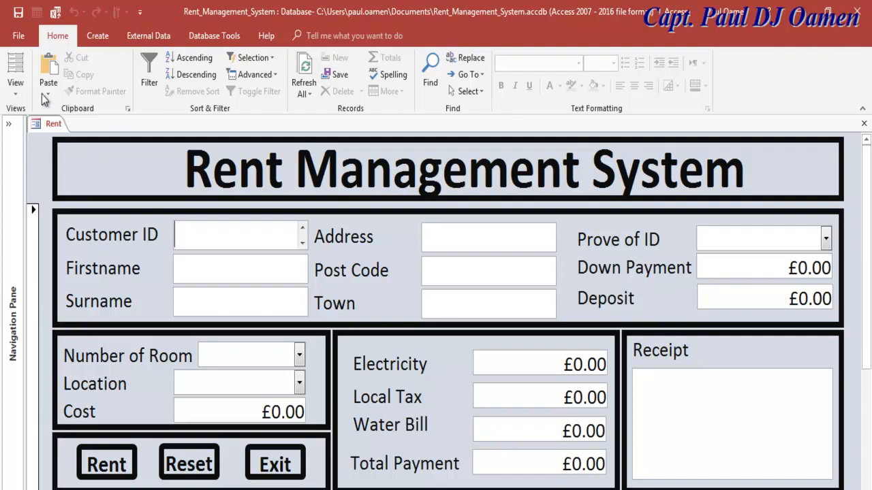
- From Design View, change the FormHeader_Click ribbon line from acToolbarYes to acToolbarNo
{"action": "left_click", "coordinate": [15, 84]}
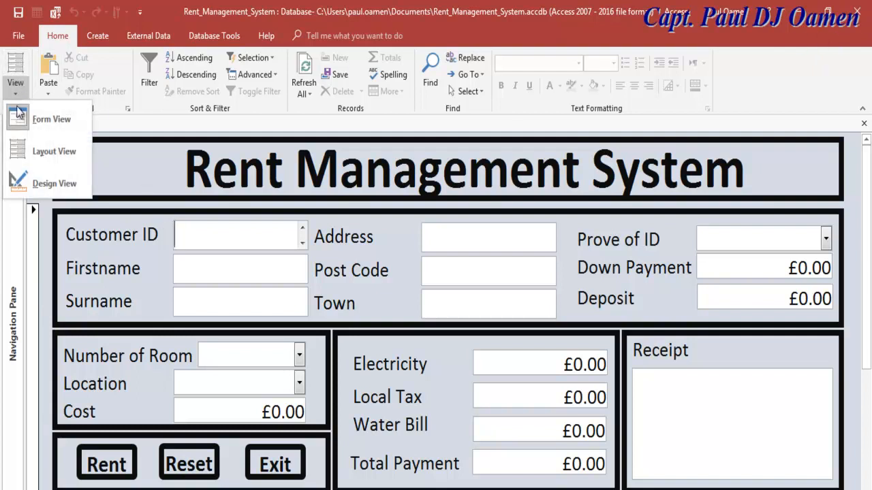
{"action": "left_click", "coordinate": [37, 184]}
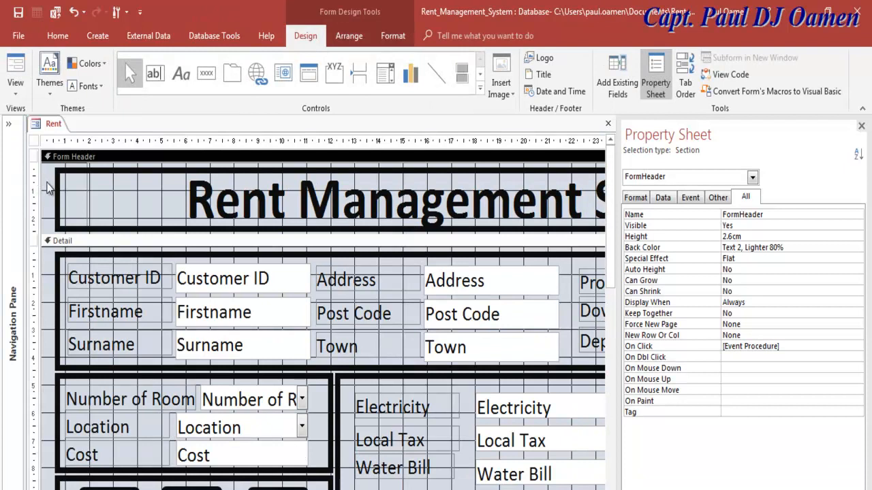
{"action": "right_click", "coordinate": [47, 188]}
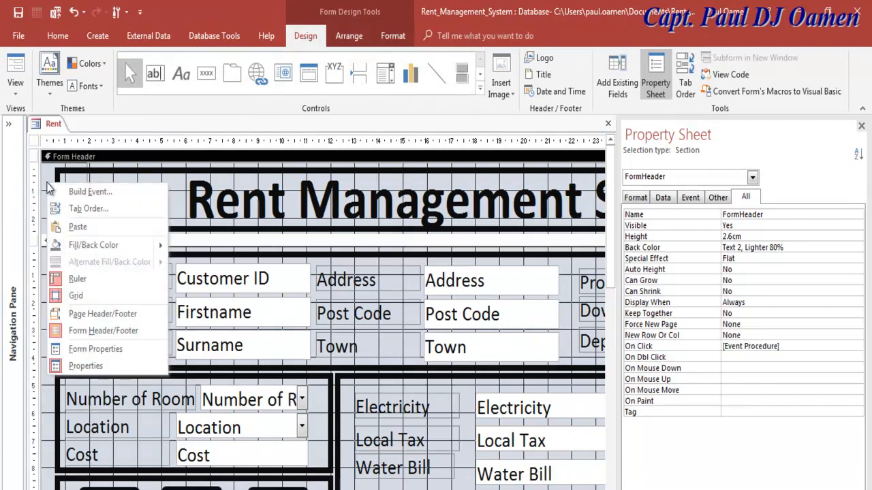
{"action": "left_click", "coordinate": [88, 192]}
{"action": "scroll", "coordinate": [842, 230], "scroll_direction": "up", "scroll_amount": 2}
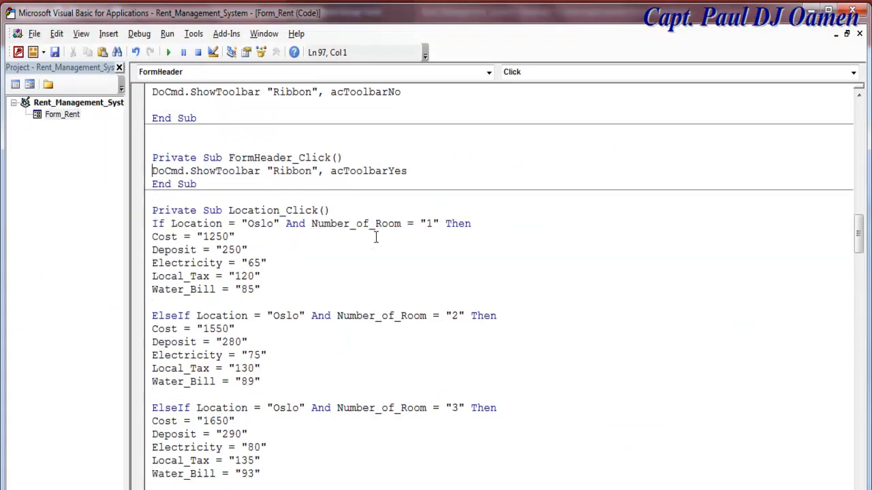
{"action": "scroll", "coordinate": [852, 228], "scroll_direction": "up", "scroll_amount": 5}
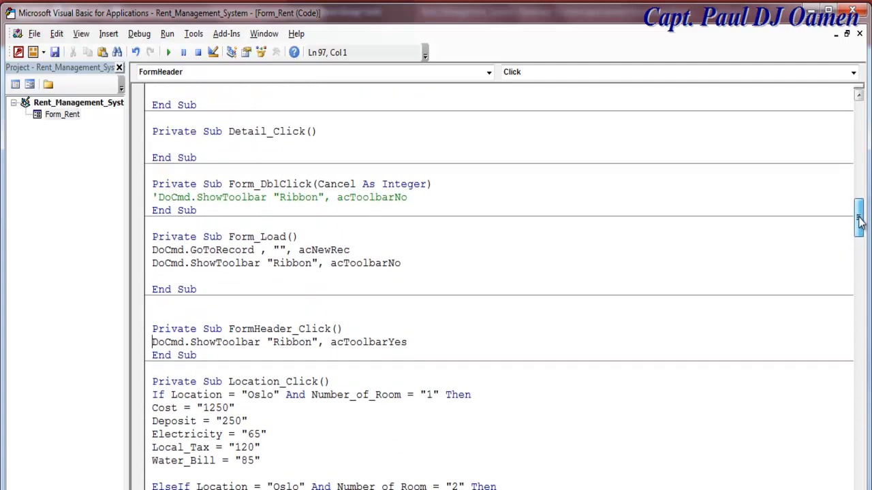
{"action": "left_click", "coordinate": [286, 342]}
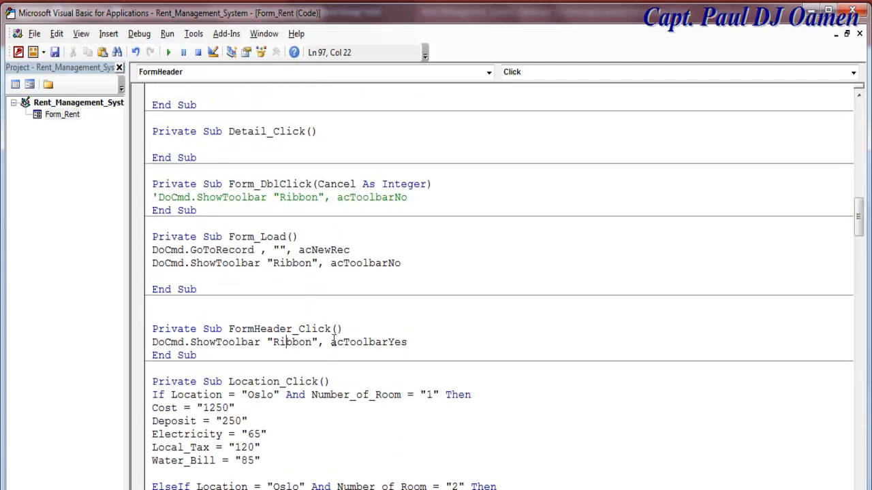
{"action": "left_click_drag", "start_coordinate": [413, 342], "coordinate": [390, 344]}
{"action": "type", "text": "No"}
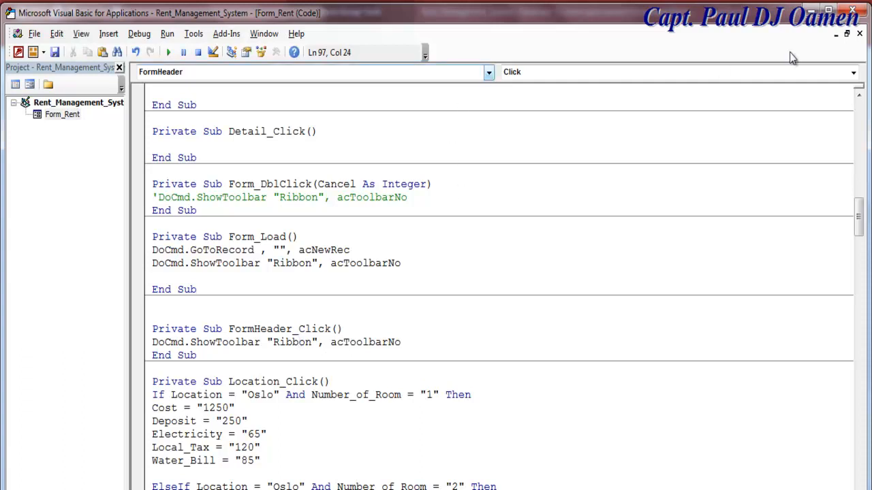
- Add a FormHeader_DblClick procedure containing the pasted DoCmd.ShowToolbar "Ribbon", acToolbarYes line
{"action": "left_click", "coordinate": [852, 73]}
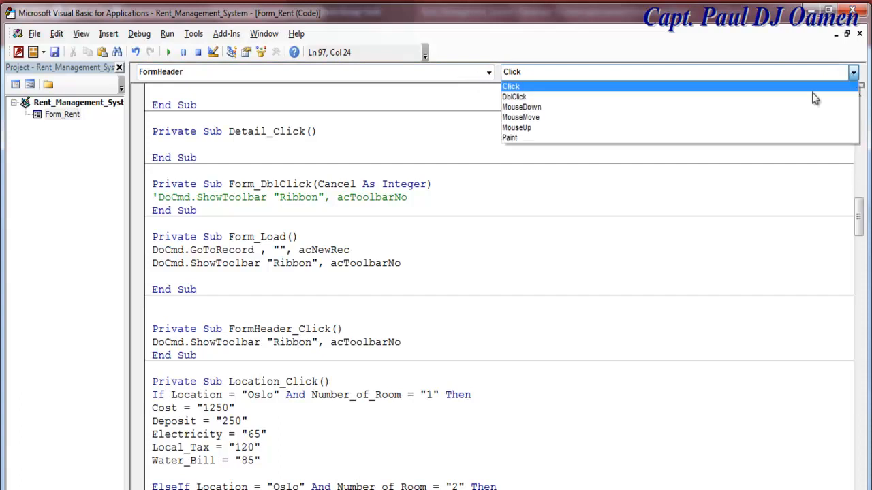
{"action": "left_click", "coordinate": [521, 97]}
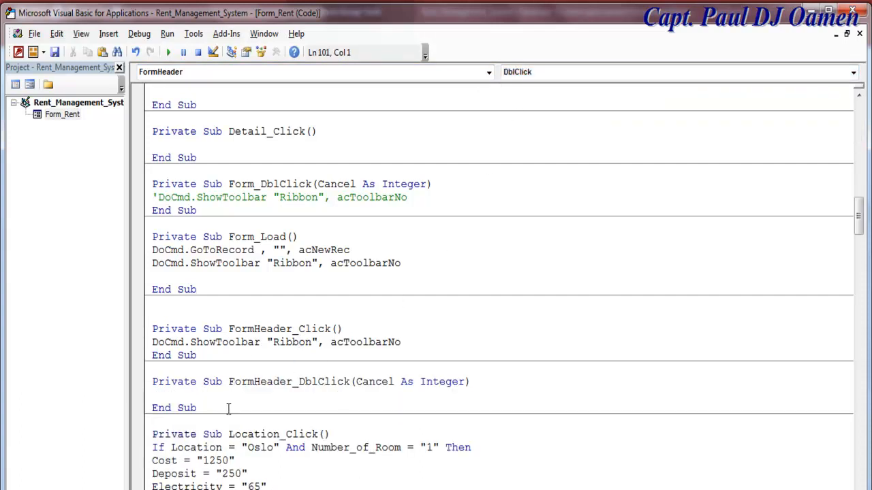
{"action": "type", "text": "DoCmd.ShowToolbar \"Ribbon\", acToolbarYes"}
{"action": "key", "text": "Down"}
{"action": "key", "text": "Down"}
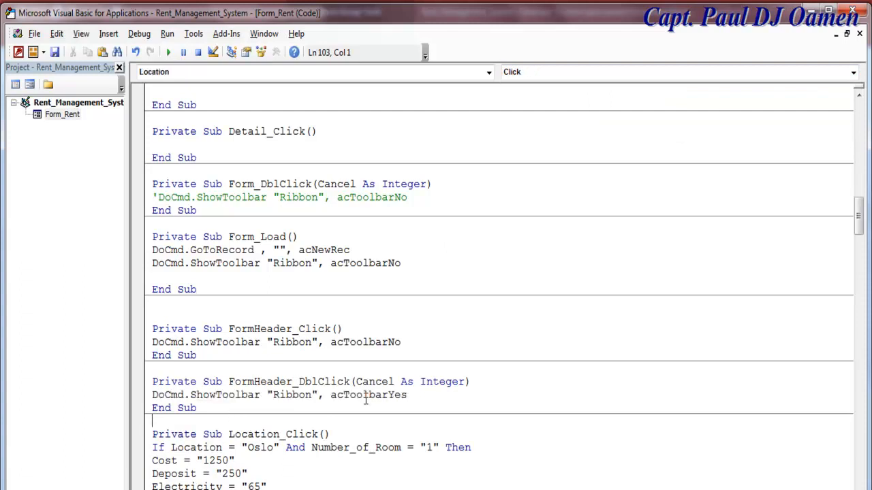
{"action": "left_click", "coordinate": [410, 395]}
{"action": "left_click_drag", "start_coordinate": [407, 395], "coordinate": [383, 395]}
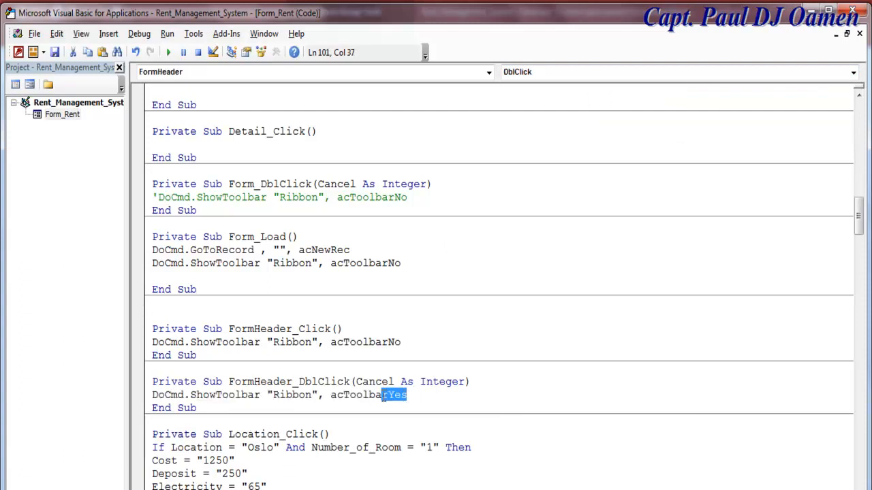
{"action": "left_click", "coordinate": [407, 339]}
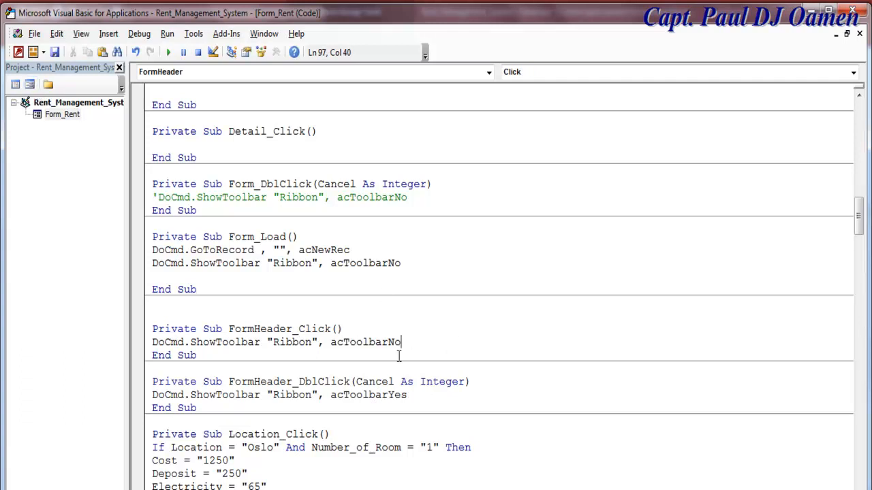
{"action": "left_click", "coordinate": [31, 86]}
- Reload the Rent form by switching to Design View and back to Form View
{"action": "left_click", "coordinate": [16, 92]}
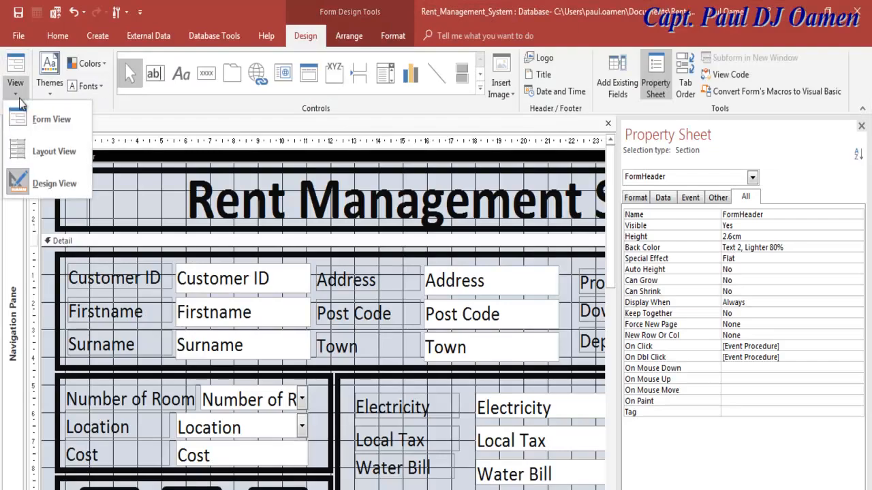
{"action": "left_click", "coordinate": [40, 183]}
{"action": "left_click", "coordinate": [15, 87]}
{"action": "left_click", "coordinate": [46, 131]}
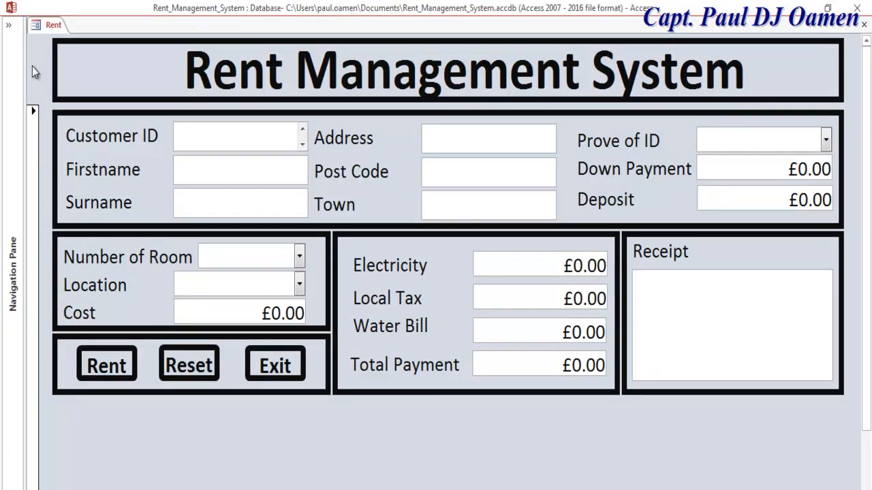
- Test the ribbon toggle by showing and hiding it twice
{"action": "key", "text": "ctrl+F11"}
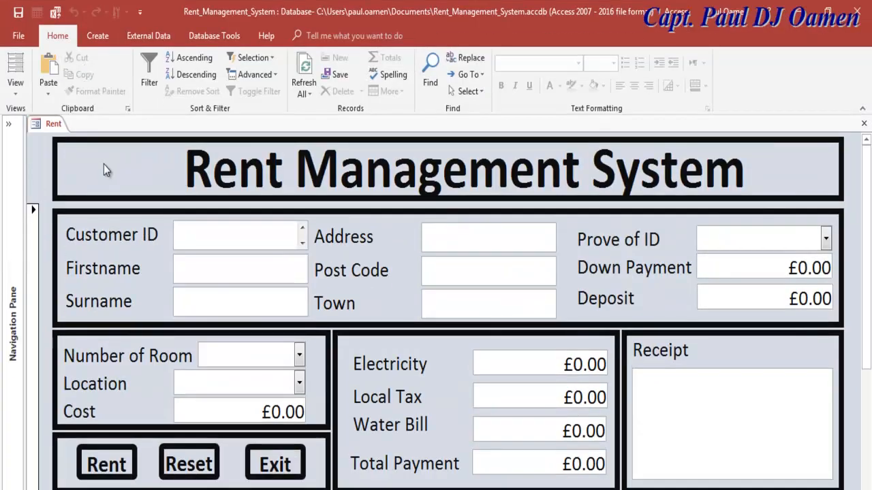
{"action": "left_click", "coordinate": [44, 173]}
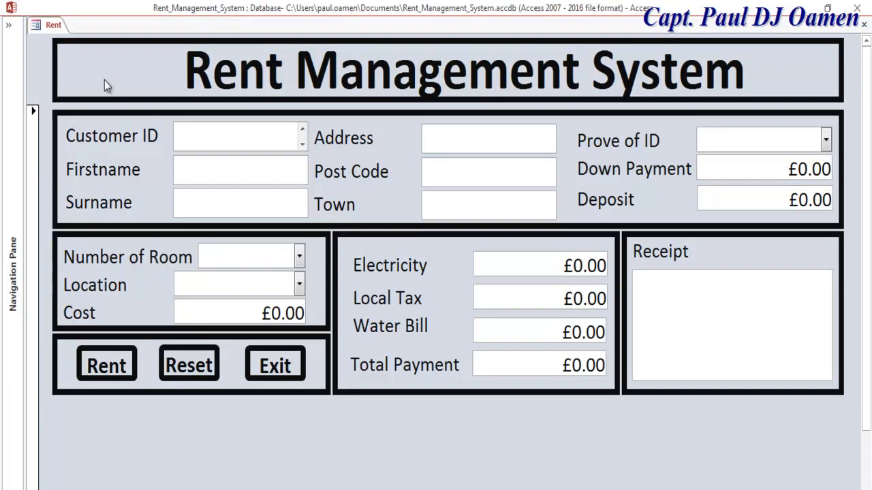
{"action": "left_click", "coordinate": [46, 72]}
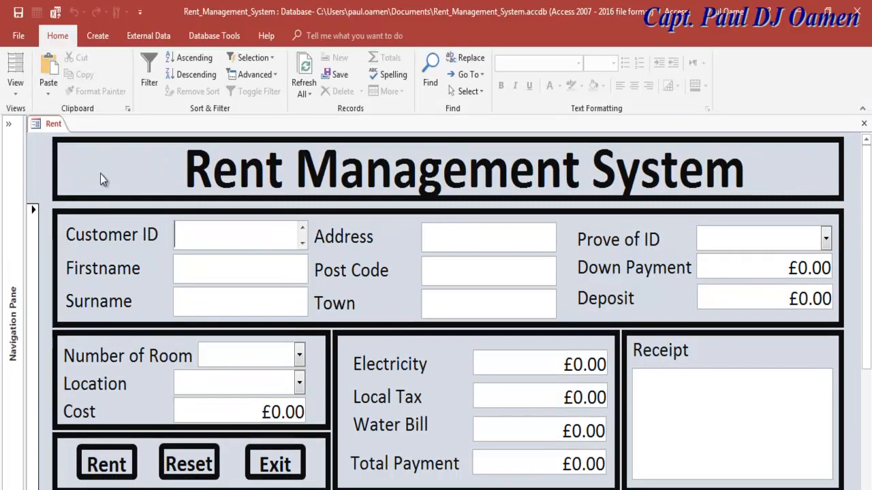
{"action": "left_click", "coordinate": [40, 163]}
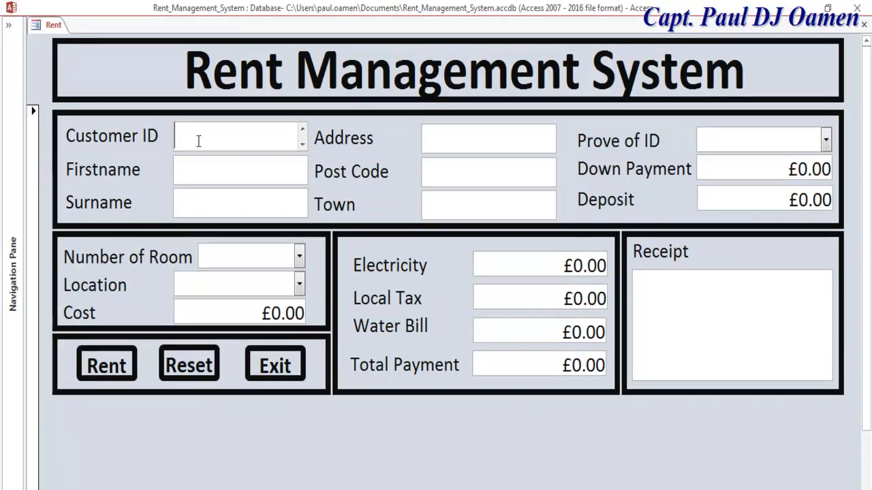
- Enter the test customer's ID, first name and surname
{"action": "type", "text": "34566"}
{"action": "key", "text": "Tab"}
{"action": "left_click", "coordinate": [230, 171]}
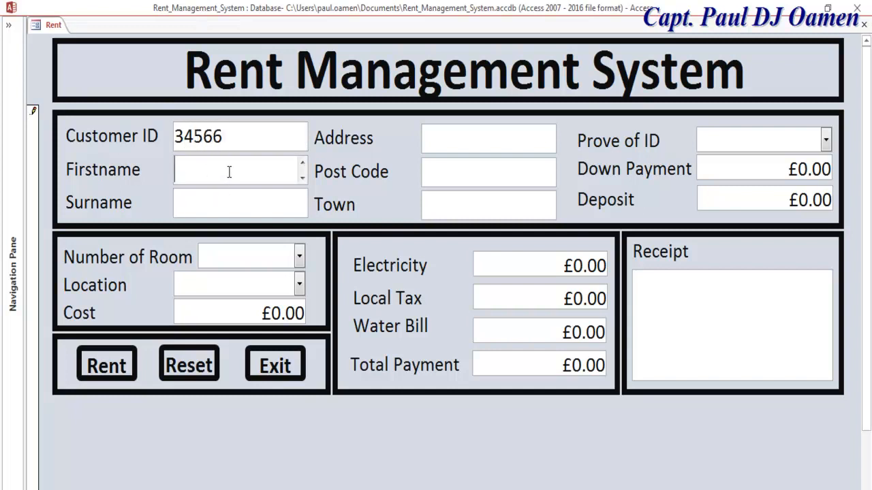
{"action": "left_click", "coordinate": [235, 205]}
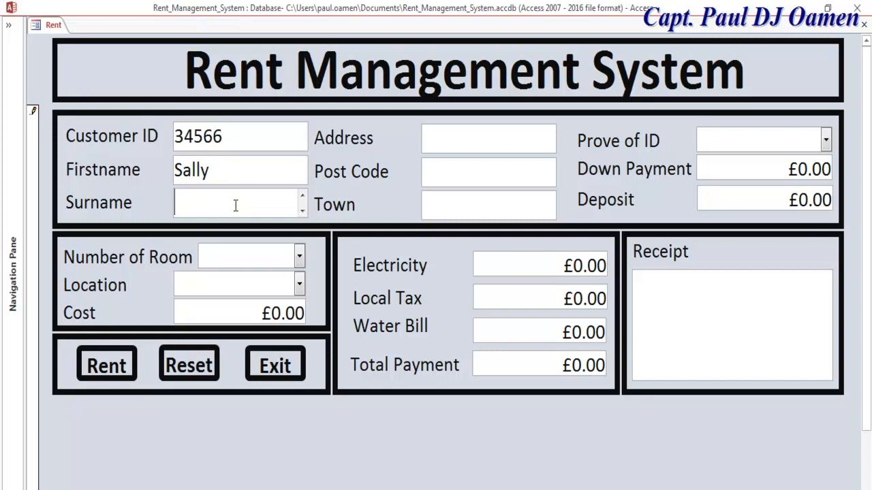
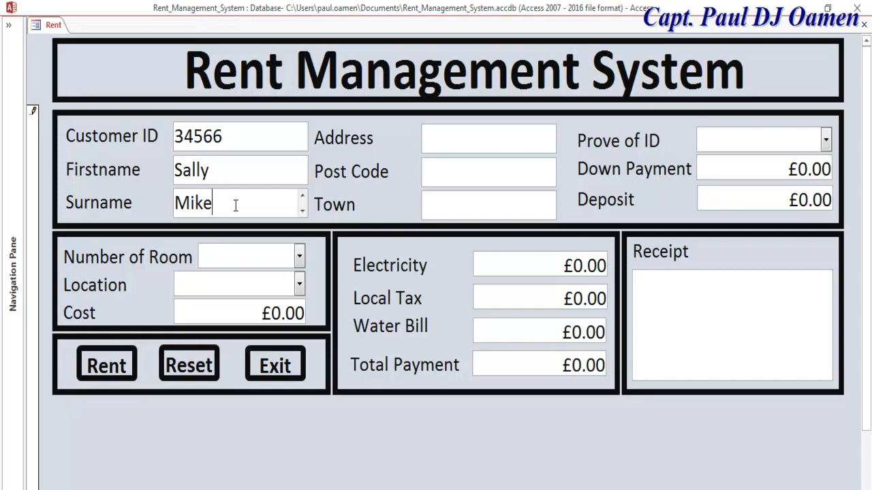
- Fill in the customer's post code, street address and town
{"action": "left_click", "coordinate": [451, 161]}
{"action": "type", "text": "2"}
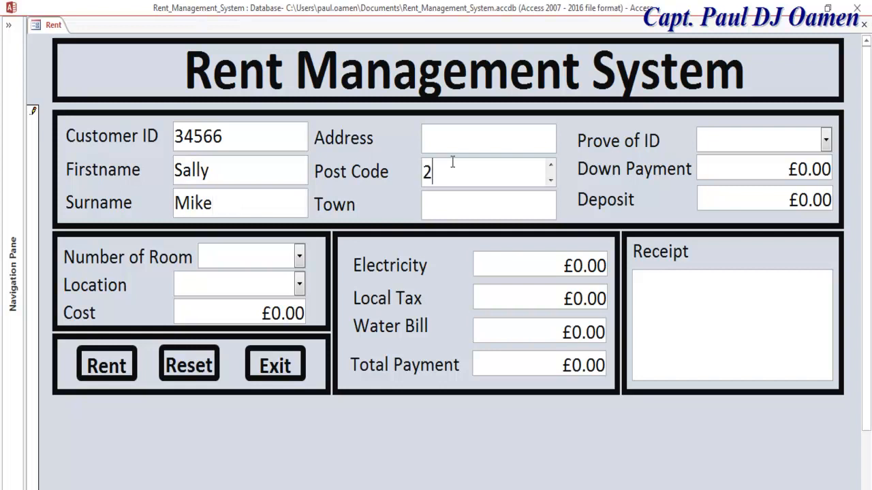
{"action": "left_click", "coordinate": [454, 147]}
{"action": "left_click", "coordinate": [450, 163]}
{"action": "type", "text": "TT"}
{"action": "left_click", "coordinate": [472, 140]}
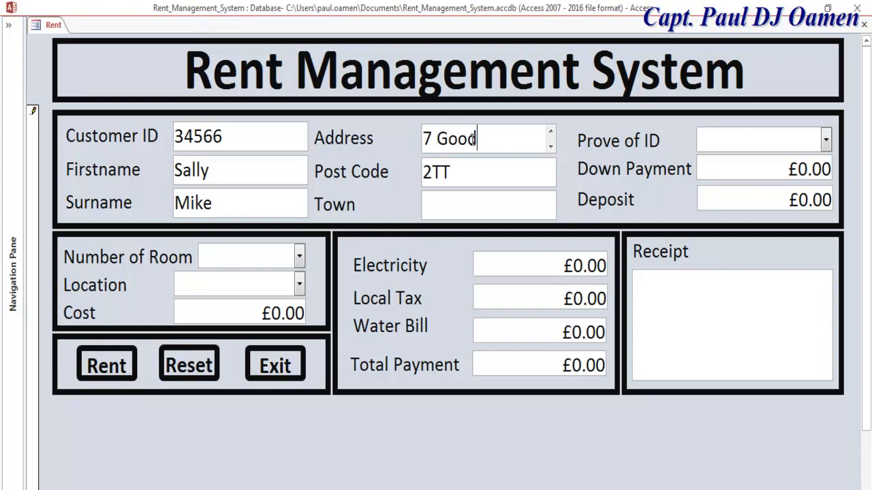
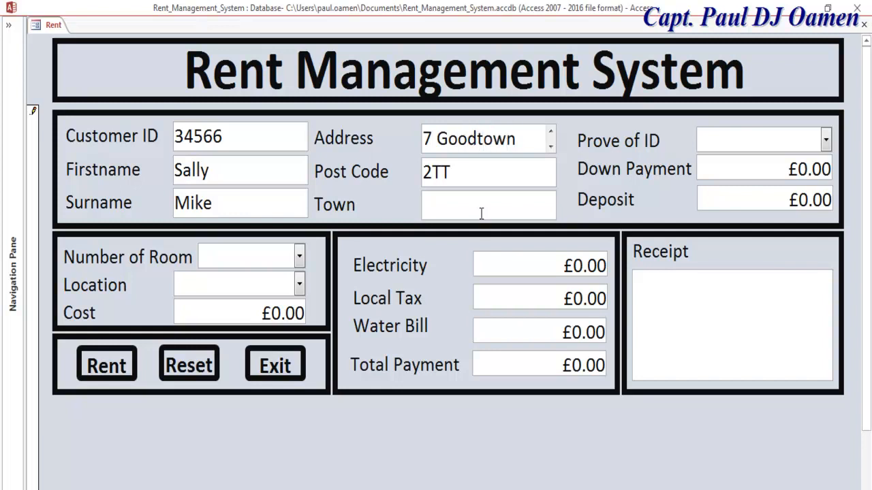
{"action": "left_click", "coordinate": [480, 203]}
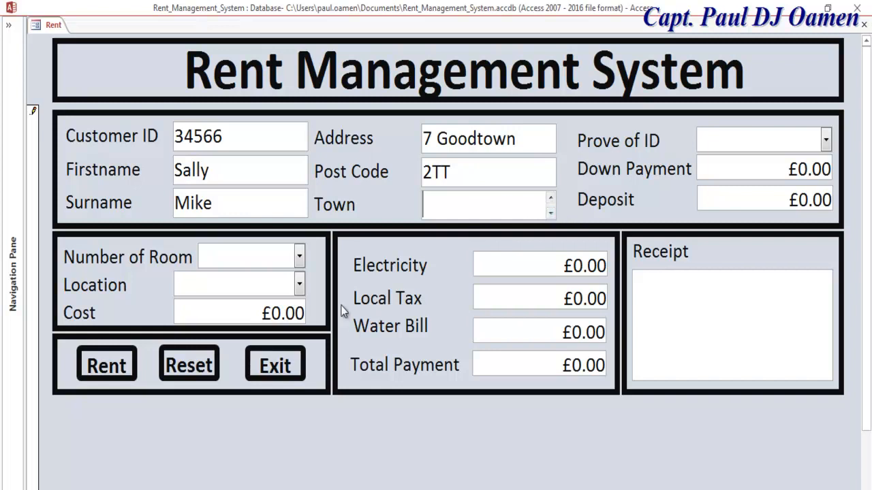
{"action": "type", "text": "London"}
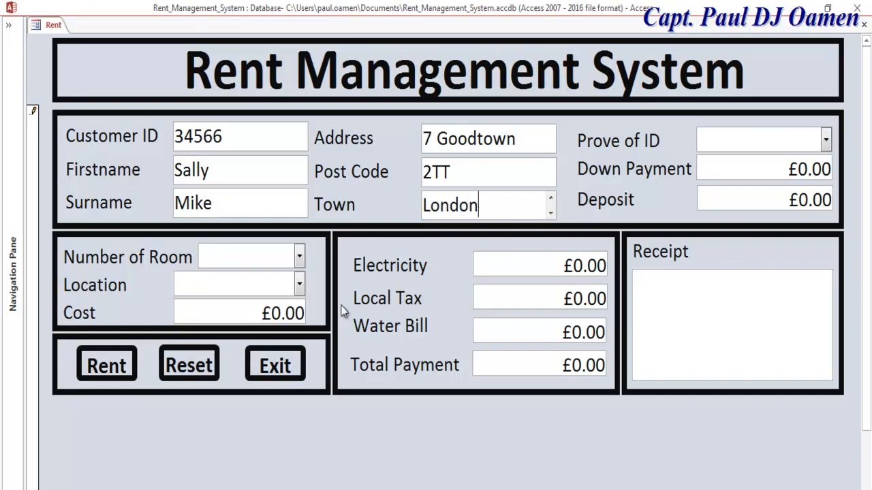
- Choose 2 rooms in London and calculate Cost £1,560.00, Total Payment £2,148.00 and the receipt
{"action": "left_click", "coordinate": [299, 256]}
{"action": "left_click", "coordinate": [215, 311]}
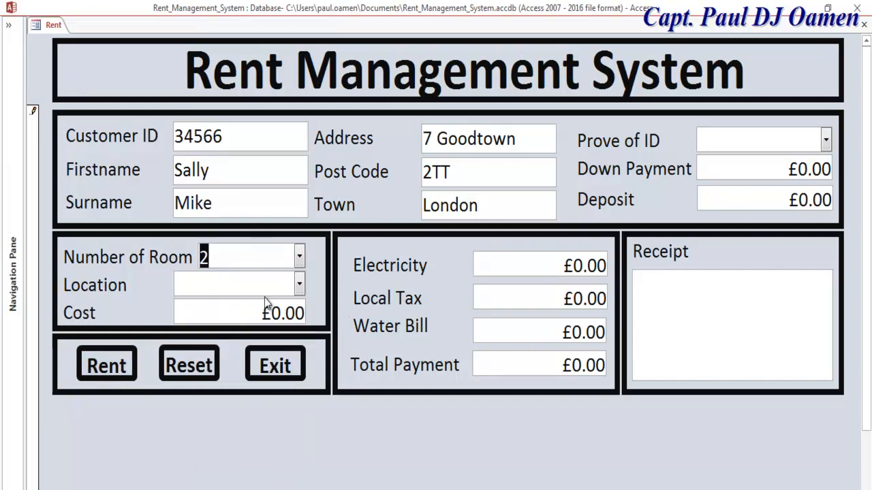
{"action": "left_click", "coordinate": [299, 284]}
{"action": "left_click", "coordinate": [249, 337]}
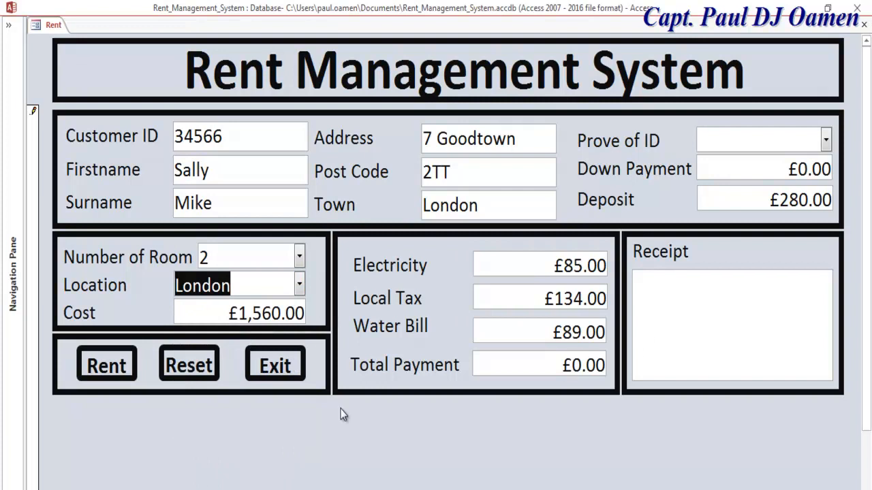
{"action": "left_click", "coordinate": [121, 368]}
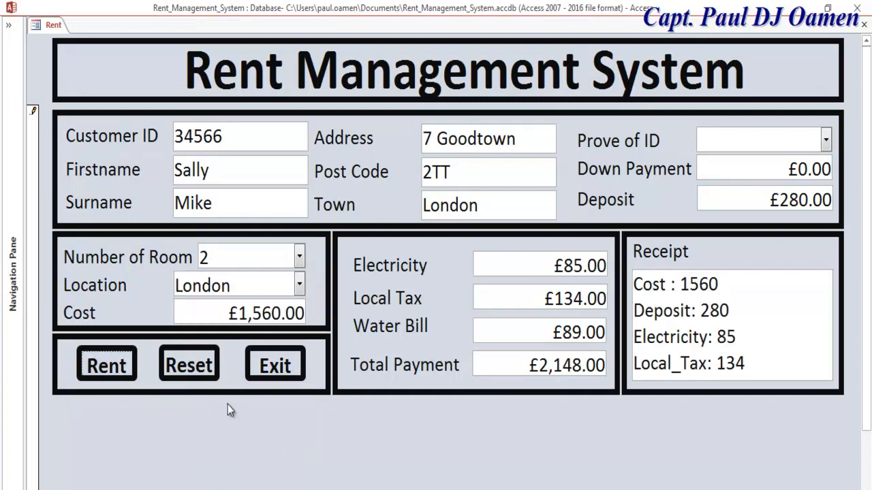
- Set Prove of ID to Student ID and restore the ribbon
{"action": "left_click", "coordinate": [826, 140]}
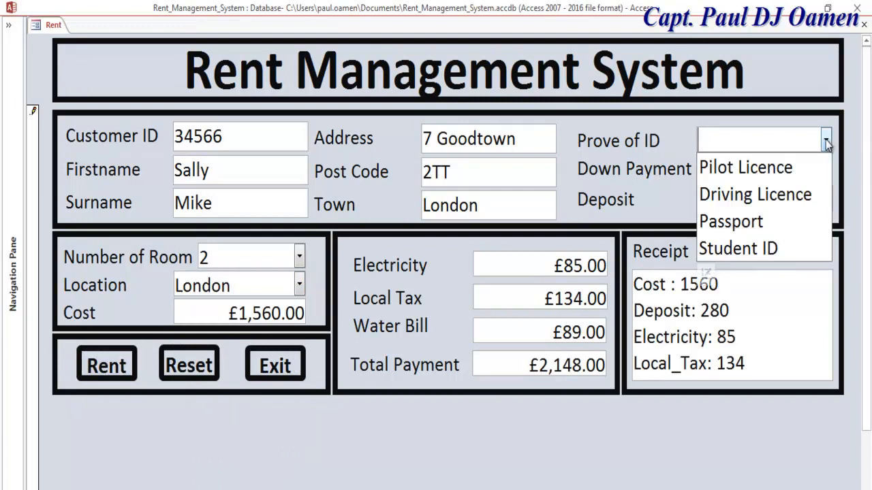
{"action": "left_click", "coordinate": [763, 249]}
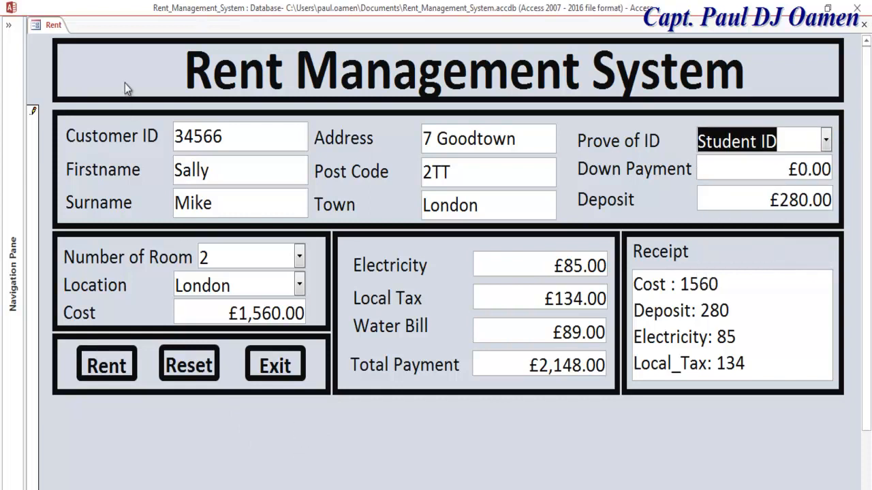
{"action": "left_click", "coordinate": [45, 67]}
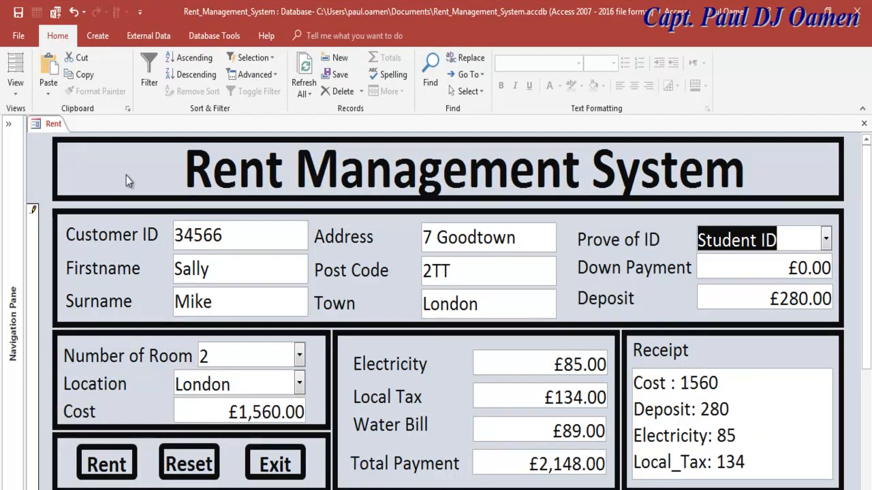
{"action": "left_click_drag", "start_coordinate": [863, 223], "coordinate": [863, 226]}
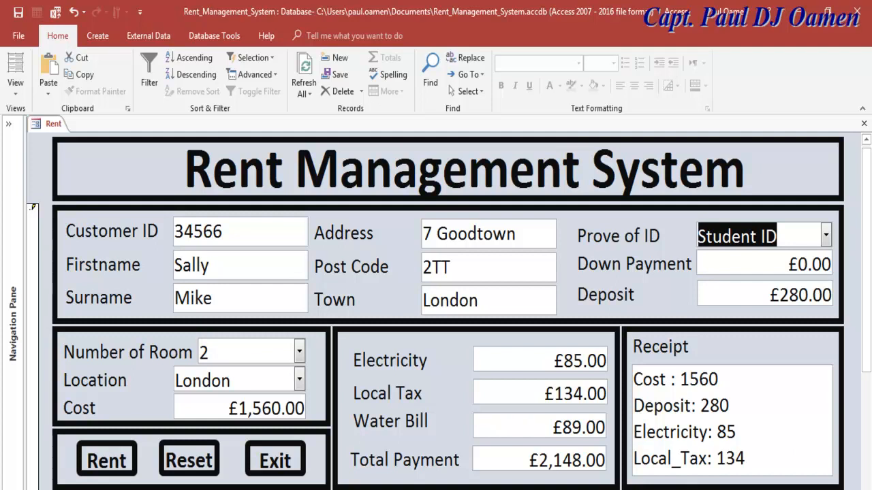
{"action": "left_click", "coordinate": [800, 239]}
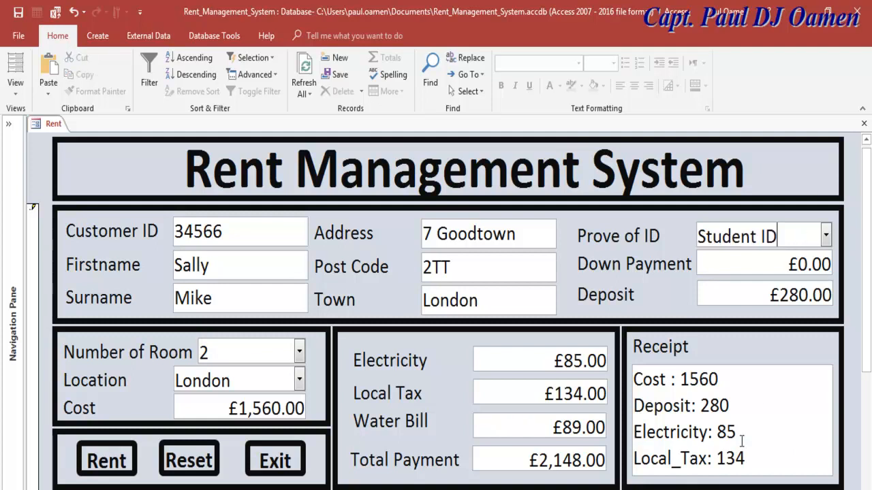